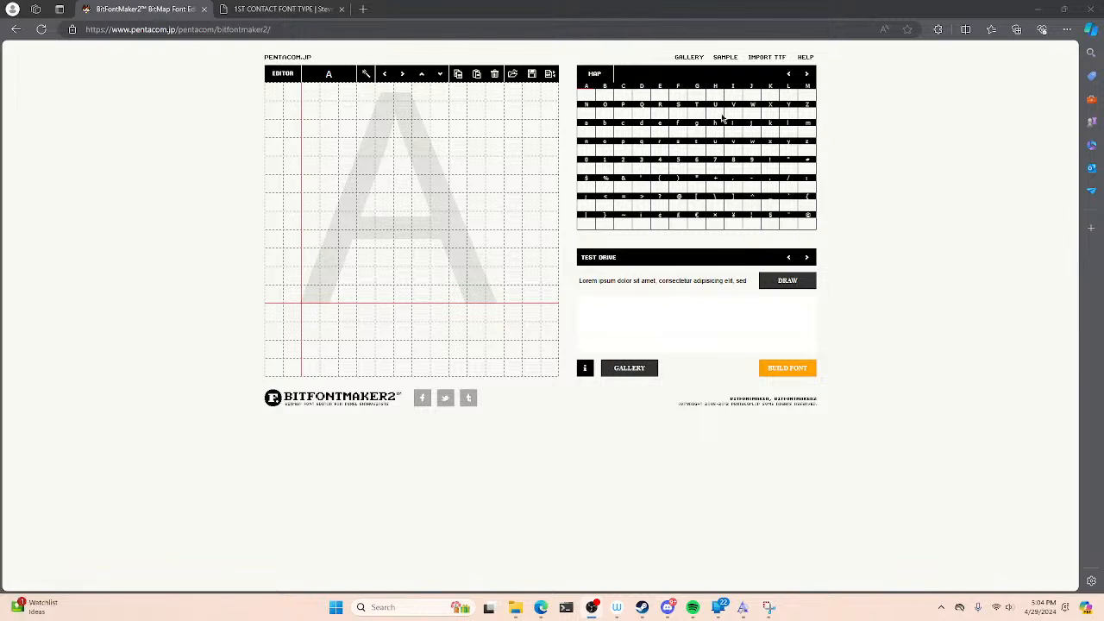
- Page through the extended character sets in the glyph map and return to the basic A–Z set
{"action": "left_click", "coordinate": [806, 76]}
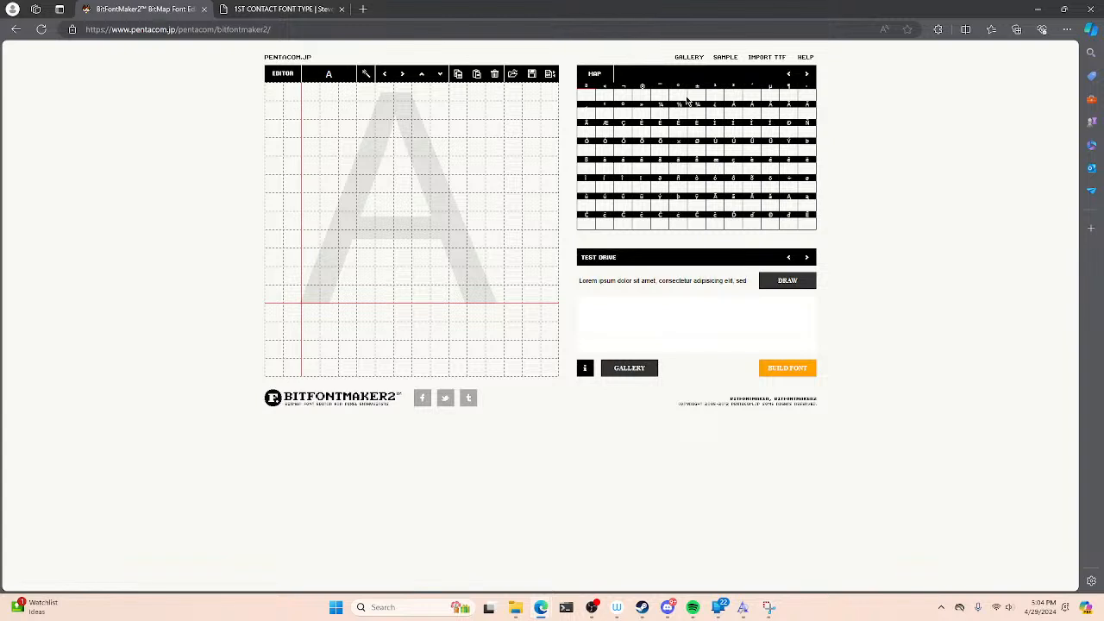
{"action": "left_click", "coordinate": [809, 76]}
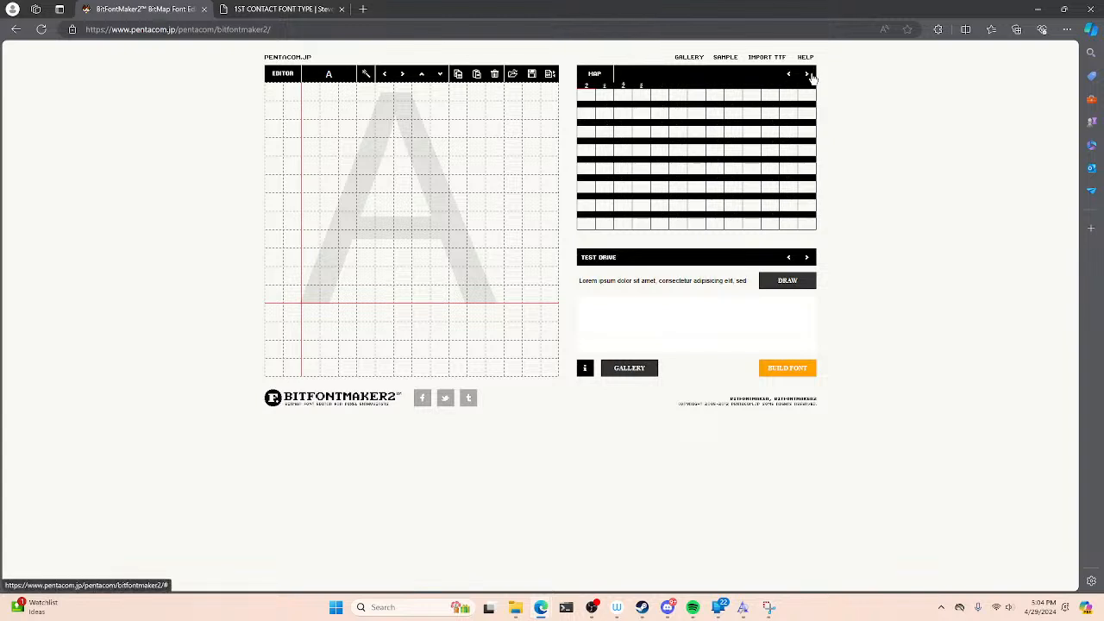
{"action": "left_click", "coordinate": [793, 77]}
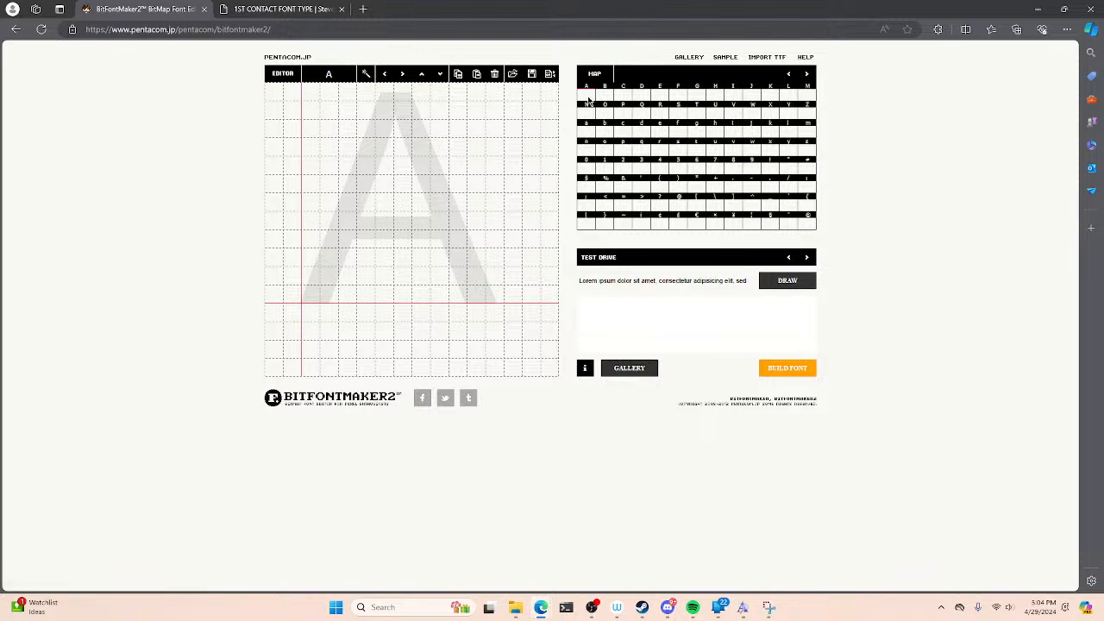
- Sketch trial pixel strokes on the letter A glyph grid and clear them
{"action": "mouse_move", "coordinate": [348, 165]}
{"action": "left_mouse_down"}
{"action": "mouse_move", "coordinate": [428, 168]}
{"action": "mouse_move", "coordinate": [377, 259]}
{"action": "mouse_move", "coordinate": [446, 263]}
{"action": "mouse_move", "coordinate": [440, 297]}
{"action": "left_mouse_up"}
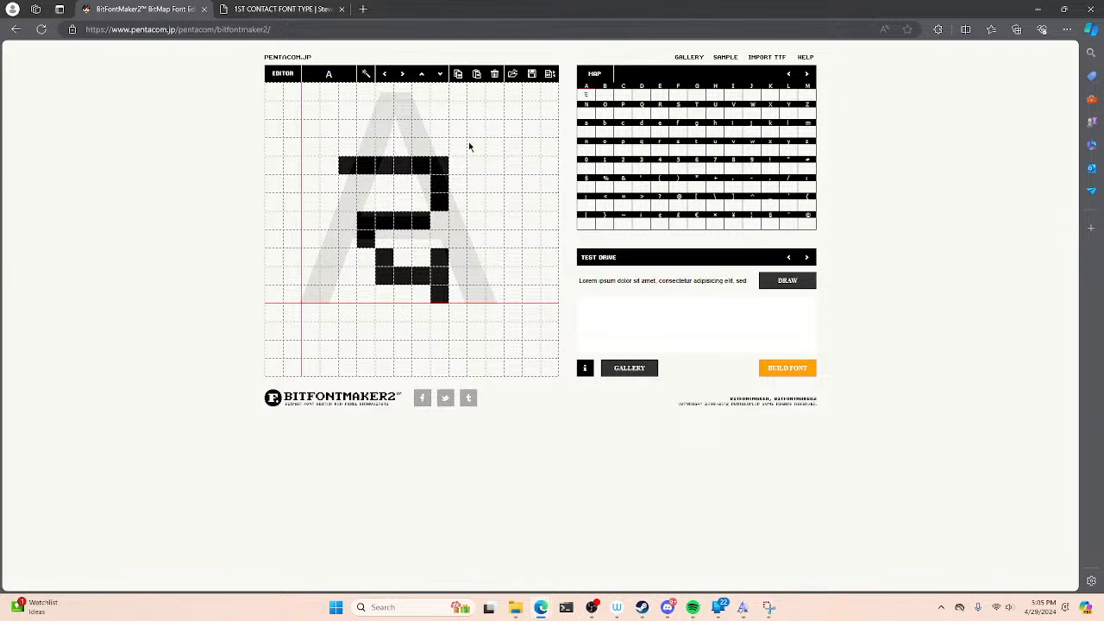
{"action": "mouse_move", "coordinate": [402, 164]}
{"action": "left_mouse_down"}
{"action": "mouse_move", "coordinate": [423, 225]}
{"action": "mouse_move", "coordinate": [374, 234]}
{"action": "mouse_move", "coordinate": [383, 277]}
{"action": "mouse_move", "coordinate": [431, 276]}
{"action": "mouse_move", "coordinate": [440, 256]}
{"action": "mouse_move", "coordinate": [442, 303]}
{"action": "left_mouse_up"}
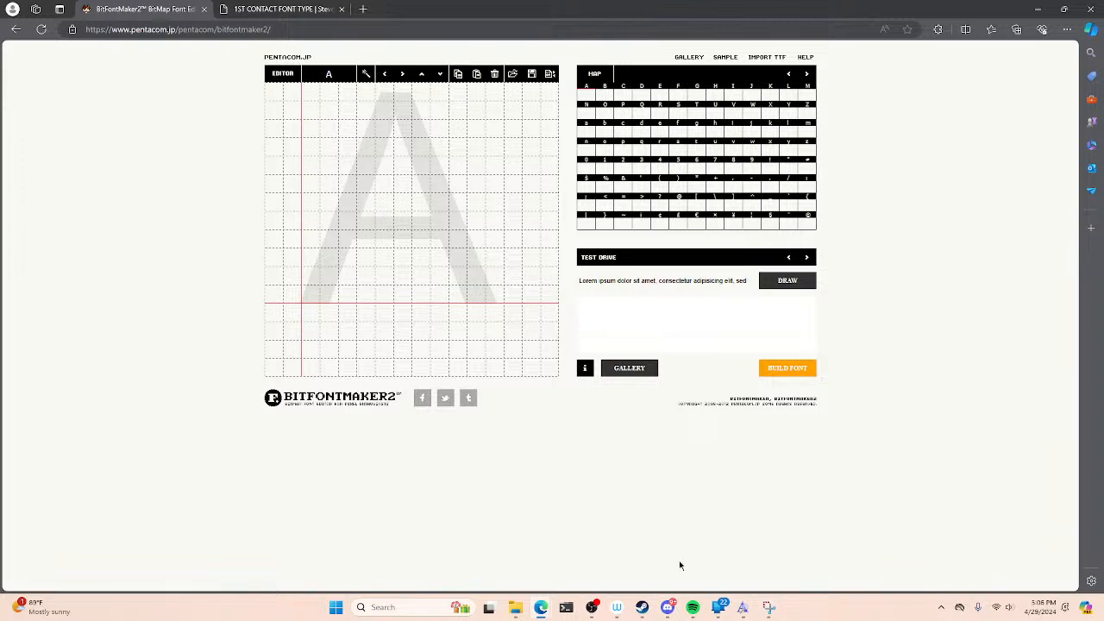
- Search the web for "timer" in a new browser tab, set the countdown to 30 minutes and start it
{"action": "left_click", "coordinate": [364, 10]}
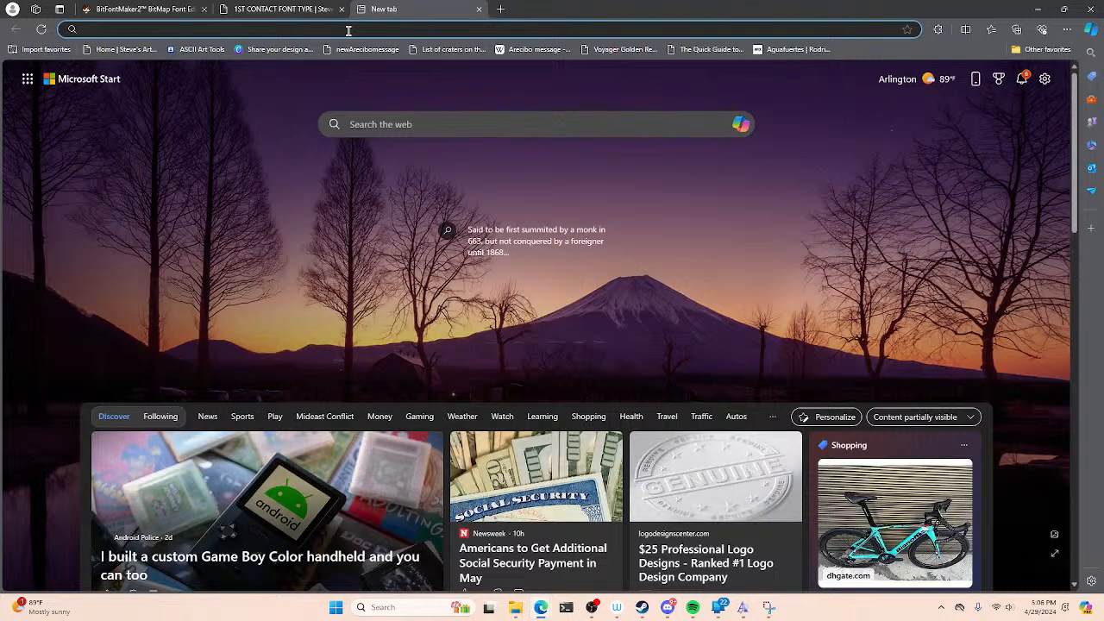
{"action": "type", "text": "timer"}
{"action": "key", "text": "Return"}
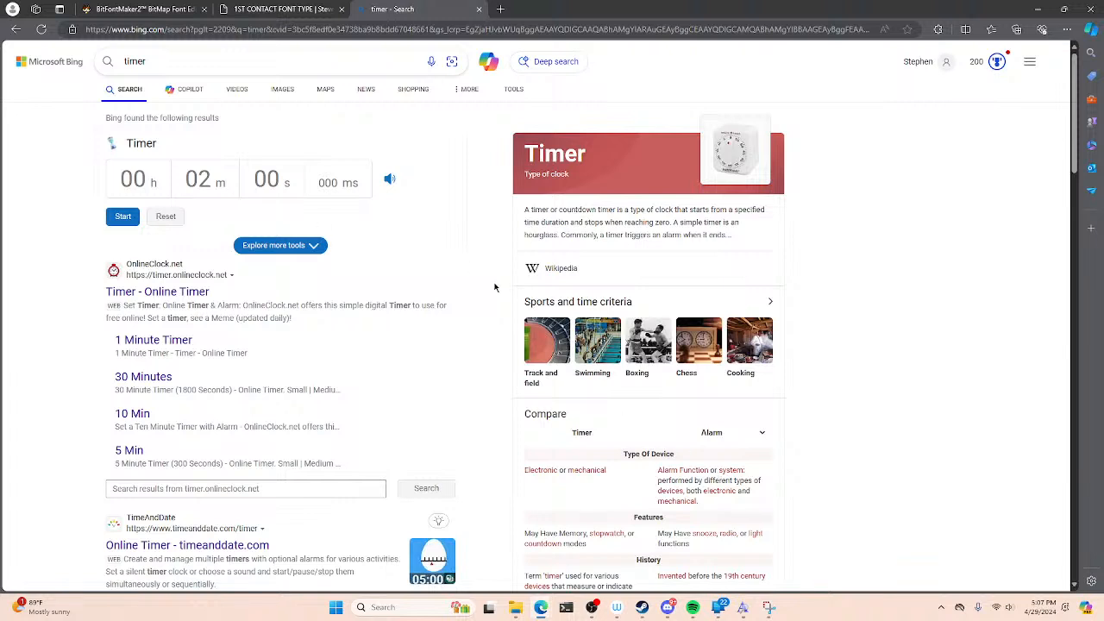
{"action": "left_click", "coordinate": [210, 178]}
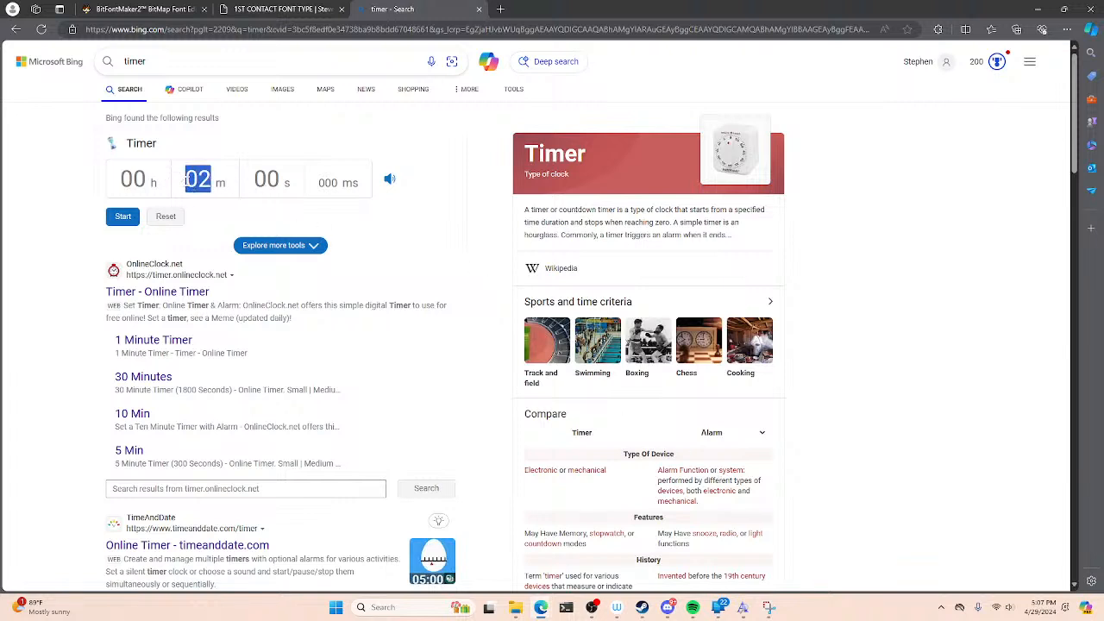
{"action": "type", "text": "30"}
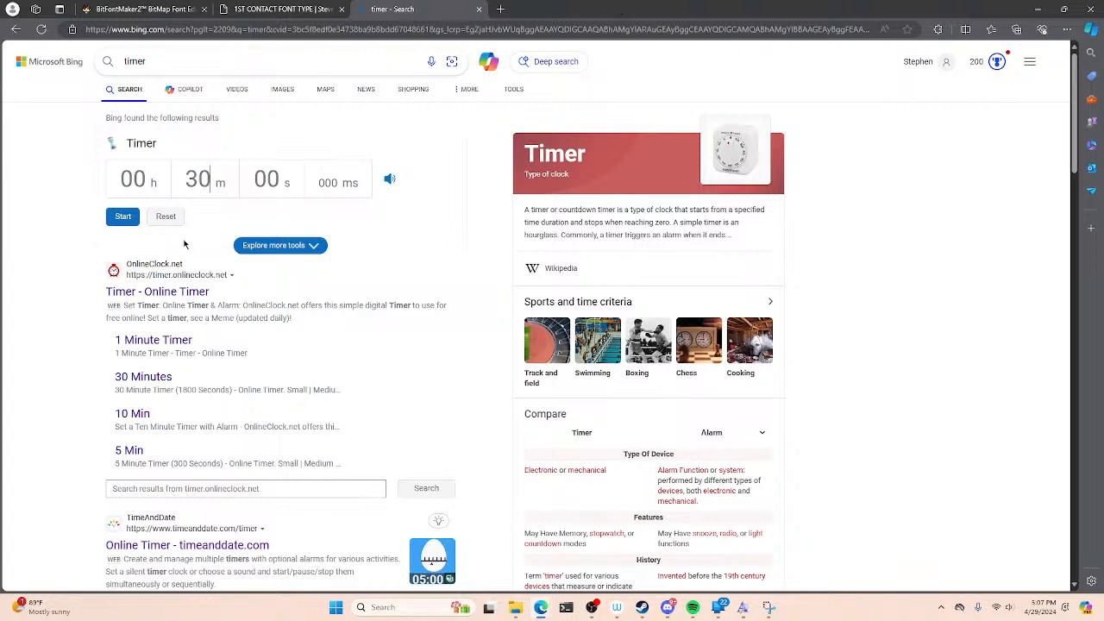
{"action": "left_click", "coordinate": [125, 222]}
- Look over the 1ST CONTACT FONT TYPE product page, including its glyph sample and header
{"action": "left_click", "coordinate": [278, 10]}
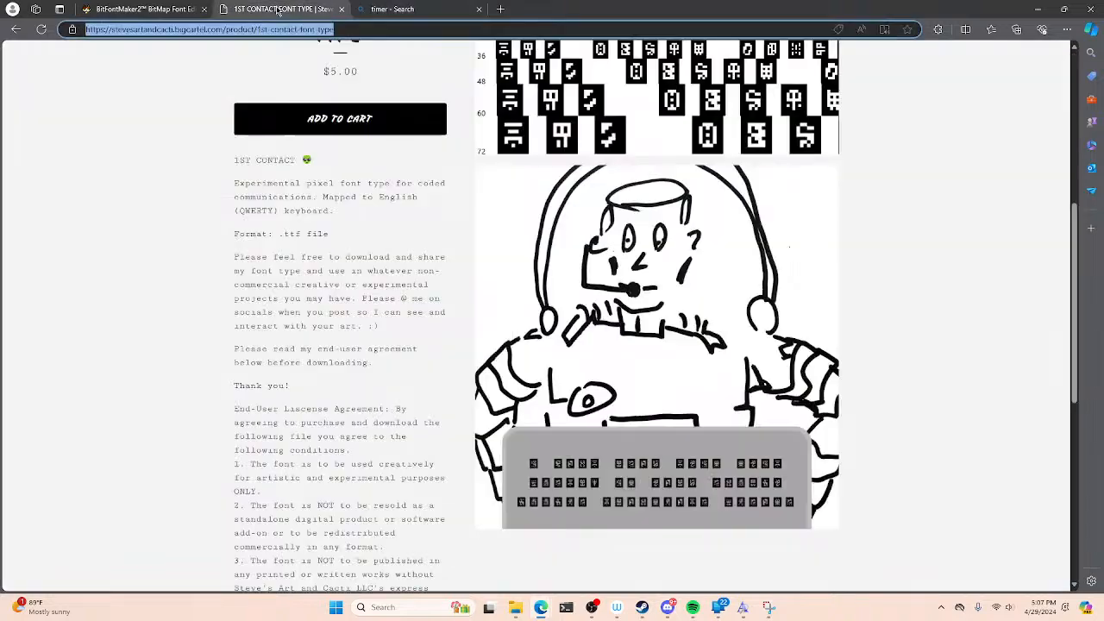
{"action": "scroll", "coordinate": [693, 267], "scroll_direction": "up", "scroll_amount": 2}
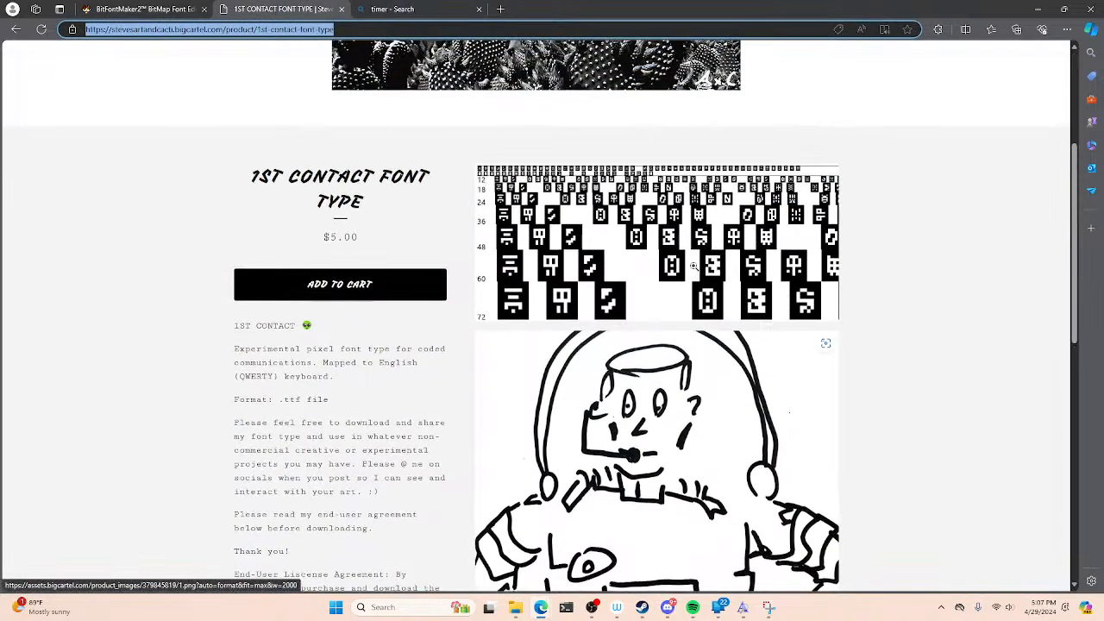
{"action": "scroll", "coordinate": [694, 266], "scroll_direction": "up", "scroll_amount": 3}
{"action": "scroll", "coordinate": [733, 285], "scroll_direction": "down", "scroll_amount": 1}
{"action": "scroll", "coordinate": [759, 293], "scroll_direction": "up", "scroll_amount": 1}
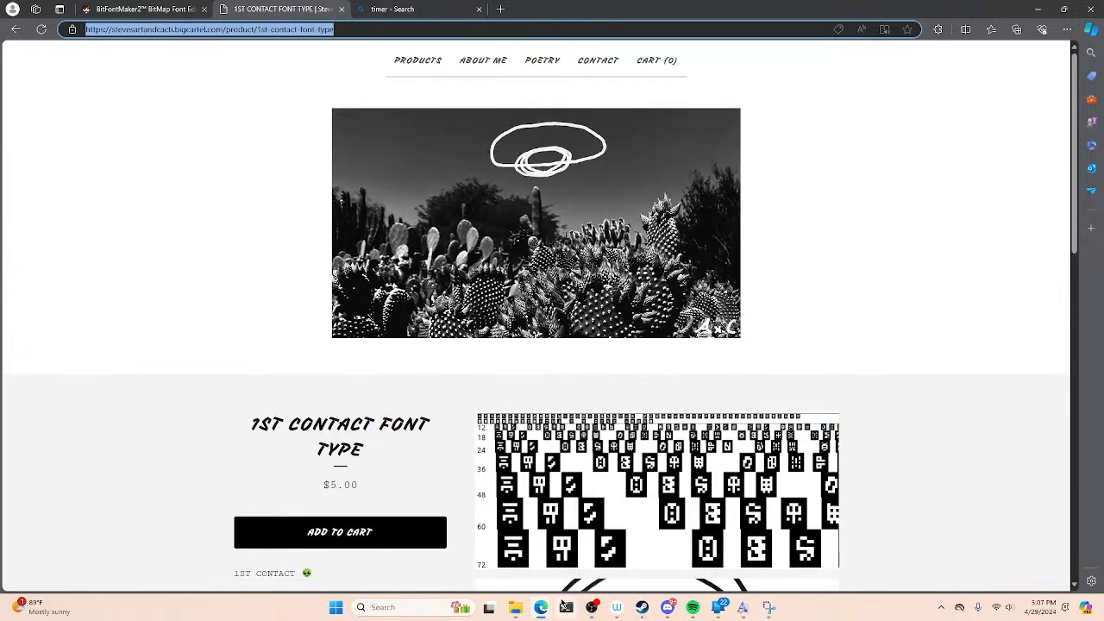
- Examine the 1STCONTACT font preview and the astronaut drawing in Snipping Tool, and minimise both windows
{"action": "mouse_move", "coordinate": [542, 611]}
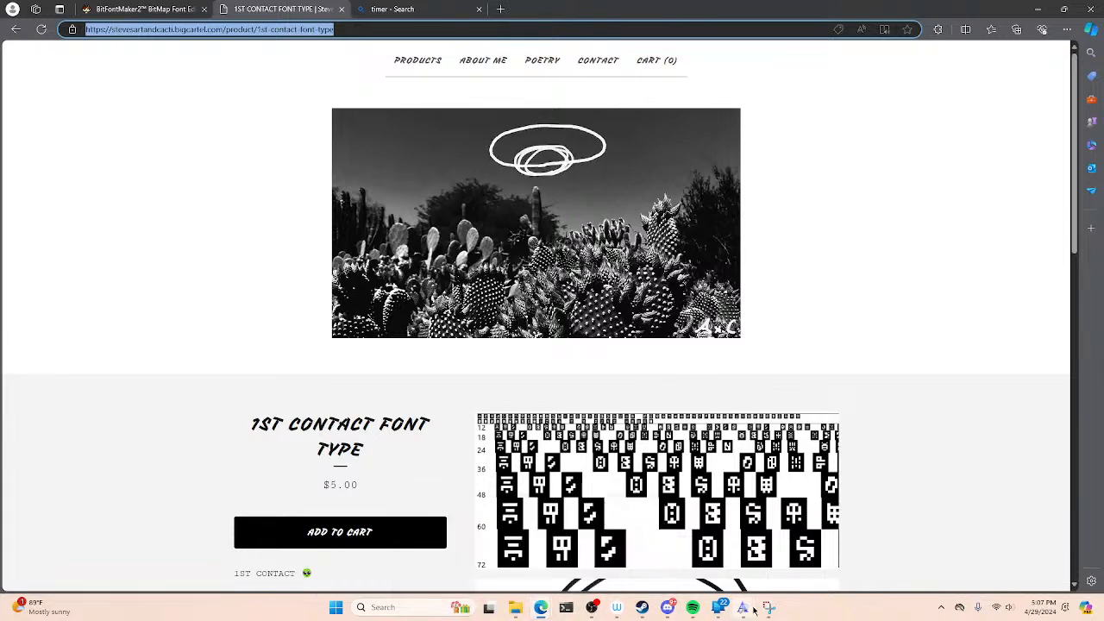
{"action": "mouse_move", "coordinate": [752, 611]}
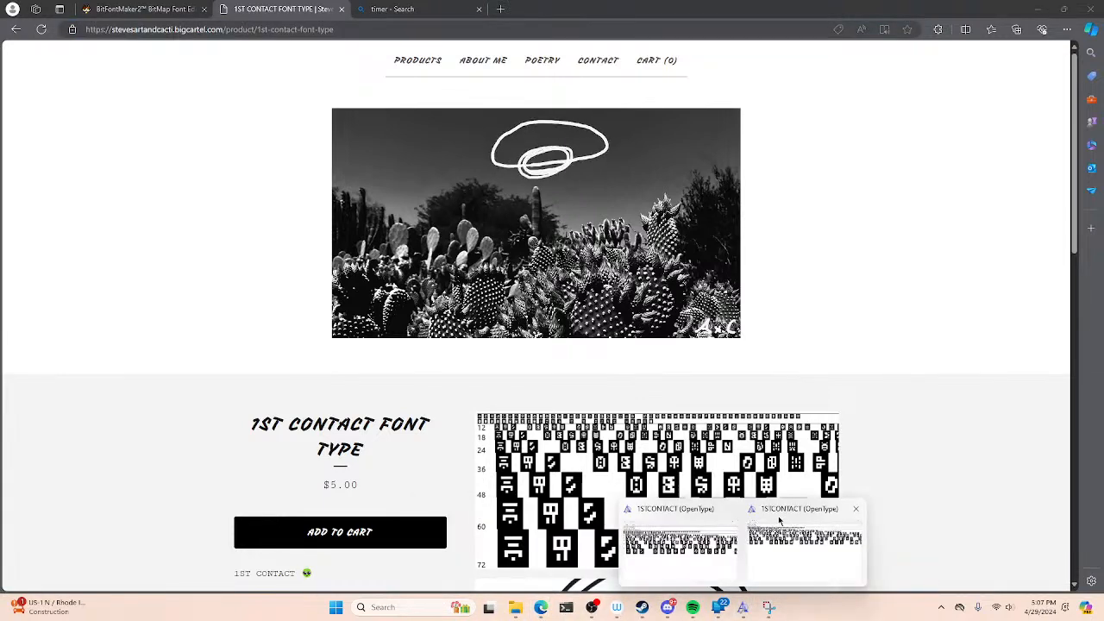
{"action": "left_click", "coordinate": [734, 526]}
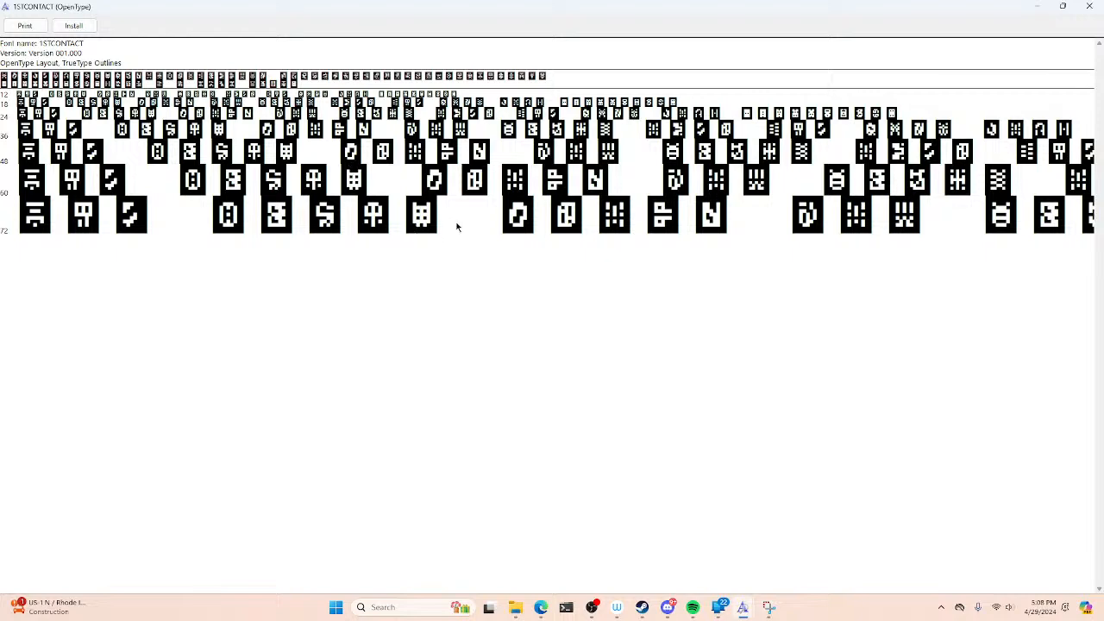
{"action": "left_click", "coordinate": [769, 608]}
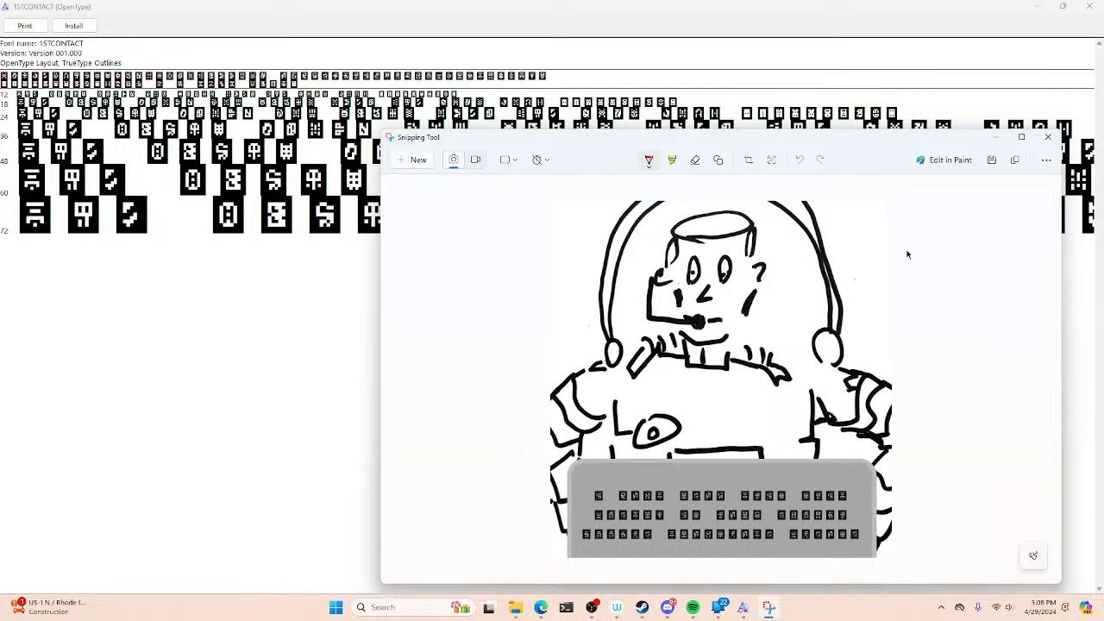
{"action": "left_click", "coordinate": [994, 139]}
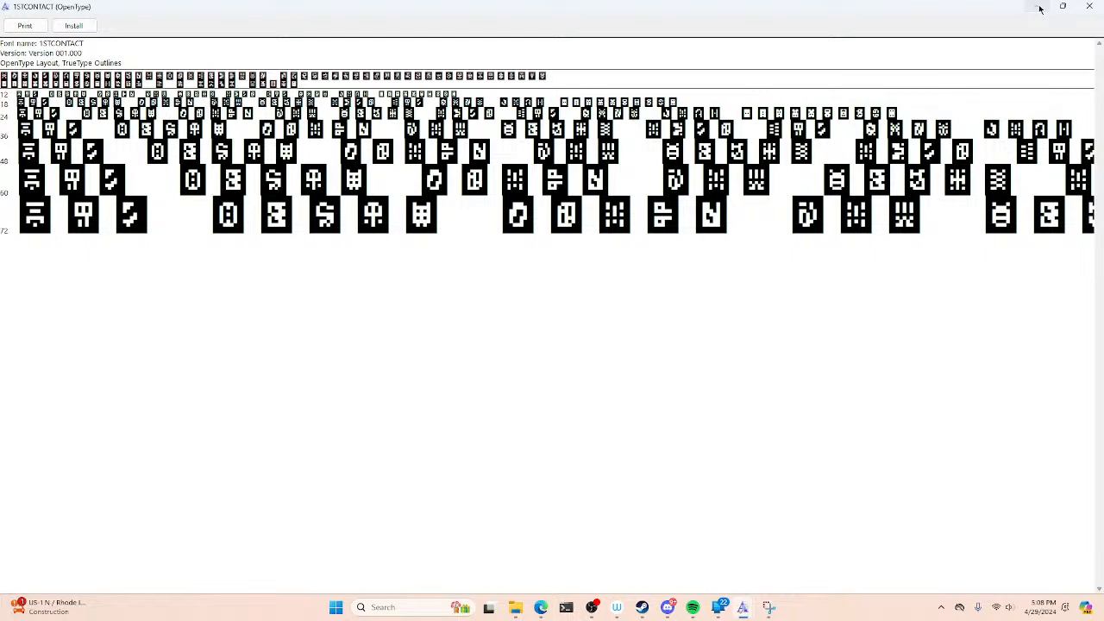
{"action": "left_click", "coordinate": [1039, 8]}
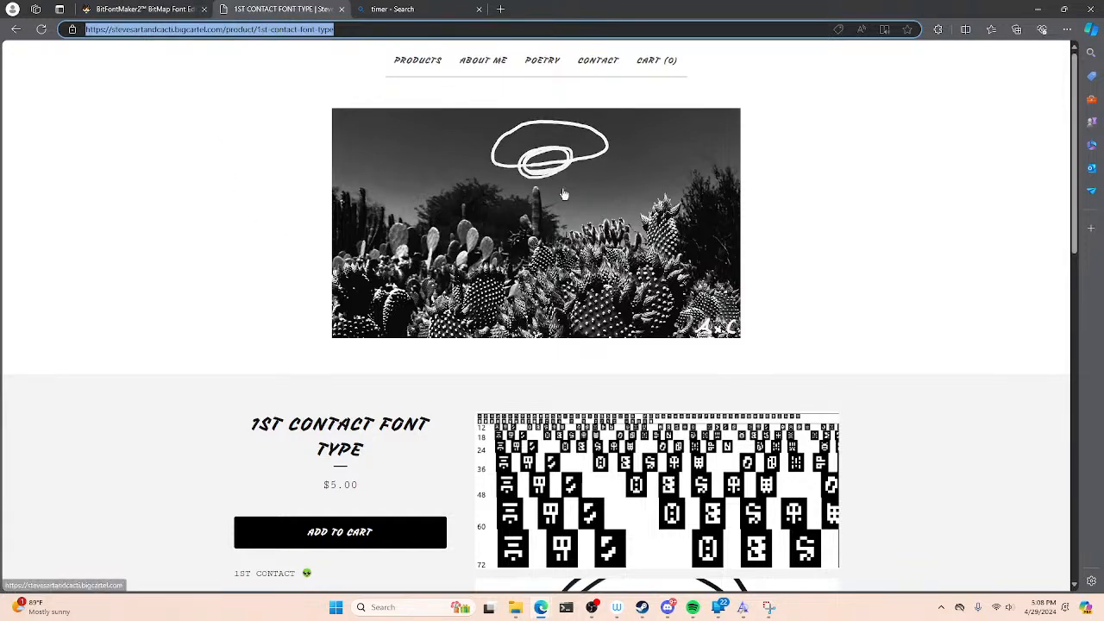
- Review the product page's font description, end-user license agreement and footer links
{"action": "scroll", "coordinate": [563, 194], "scroll_direction": "down", "scroll_amount": 3}
{"action": "scroll", "coordinate": [563, 204], "scroll_direction": "down", "scroll_amount": 7}
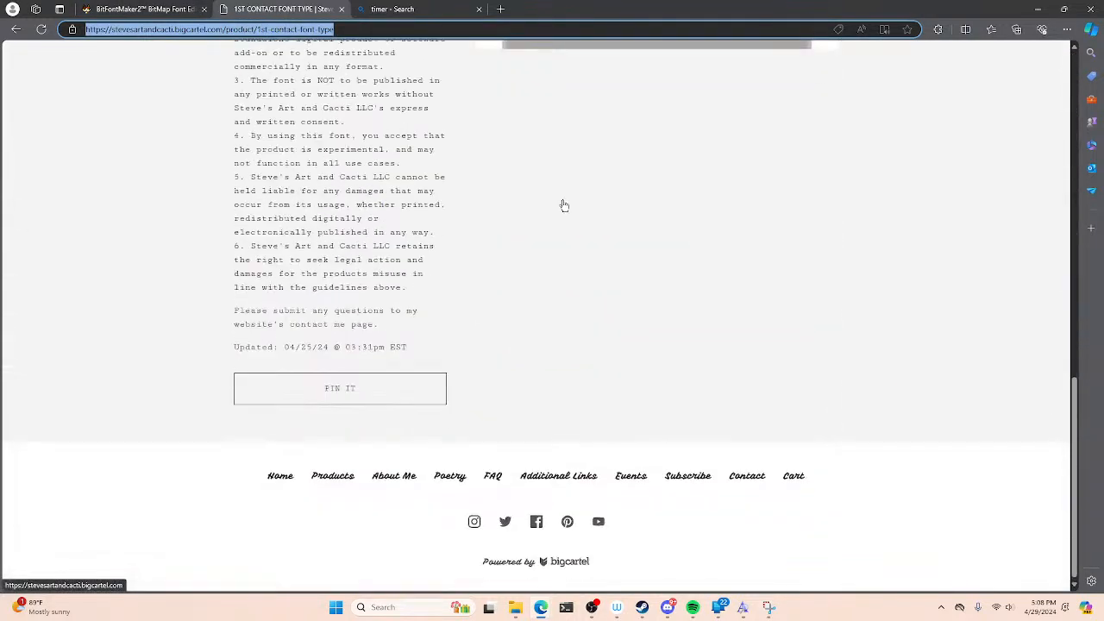
{"action": "scroll", "coordinate": [520, 486], "scroll_direction": "up", "scroll_amount": 10}
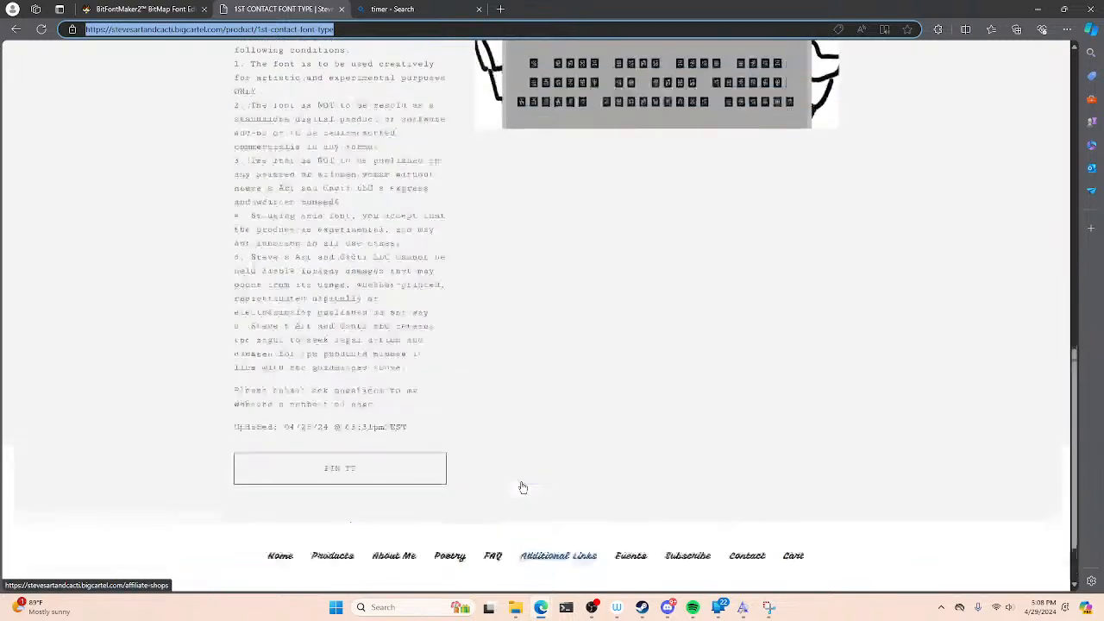
{"action": "scroll", "coordinate": [457, 291], "scroll_direction": "up", "scroll_amount": 2}
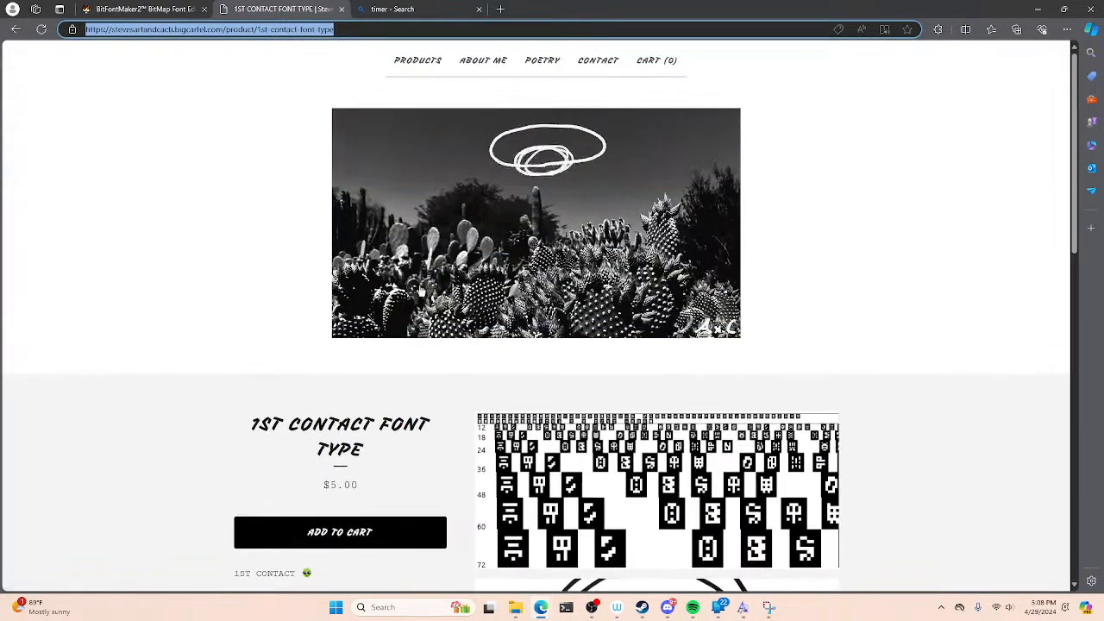
{"action": "scroll", "coordinate": [427, 390], "scroll_direction": "down", "scroll_amount": 5}
{"action": "scroll", "coordinate": [449, 389], "scroll_direction": "down", "scroll_amount": 5}
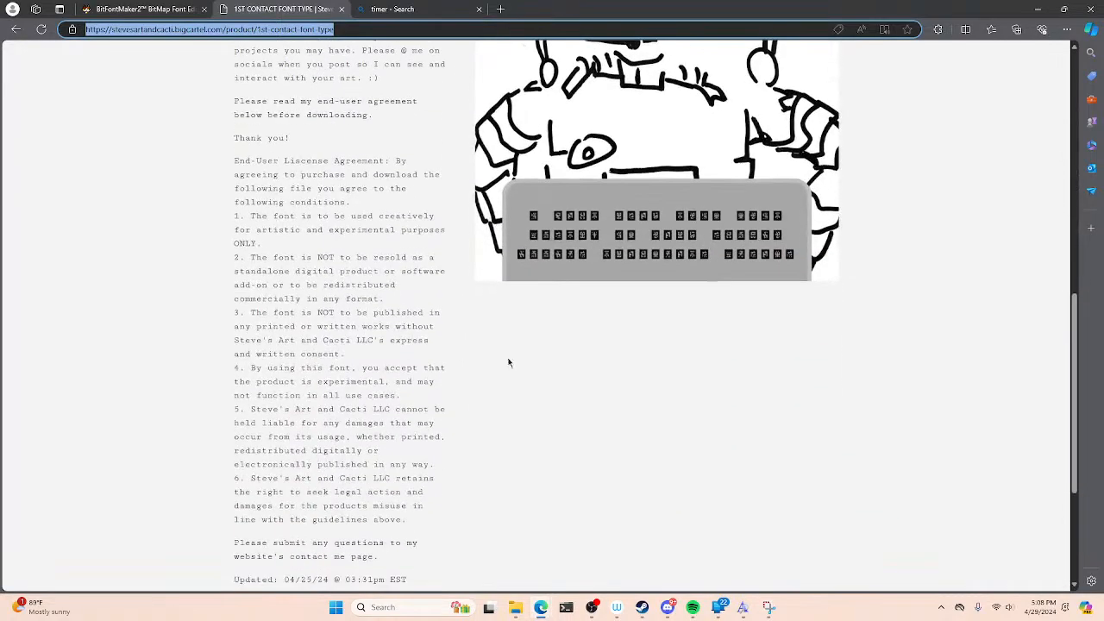
{"action": "scroll", "coordinate": [485, 250], "scroll_direction": "up", "scroll_amount": 10}
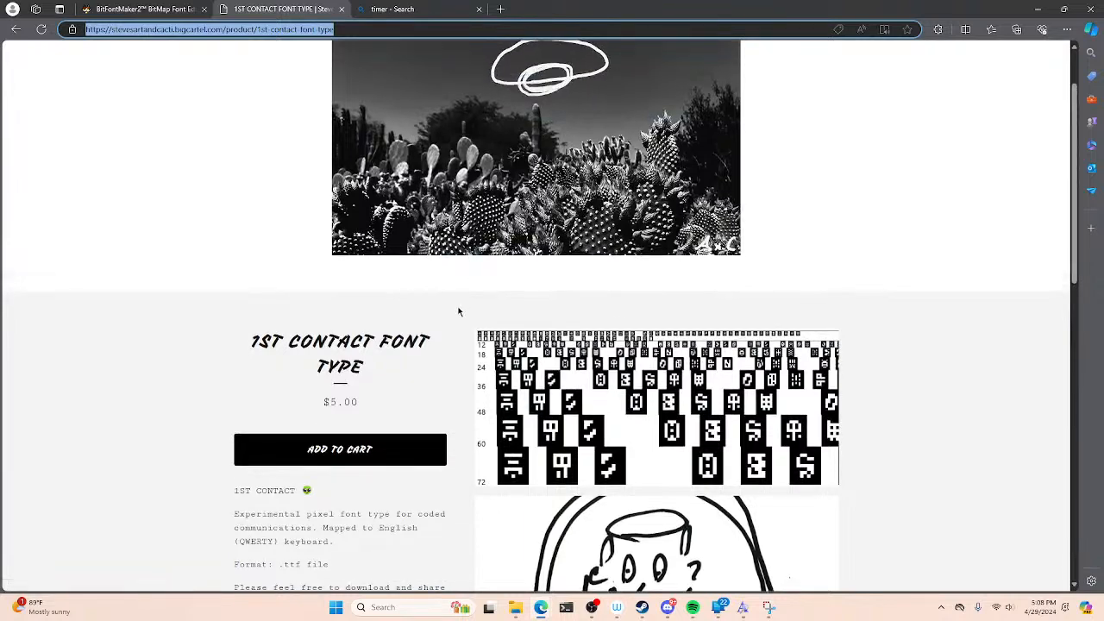
{"action": "scroll", "coordinate": [459, 311], "scroll_direction": "up", "scroll_amount": 1}
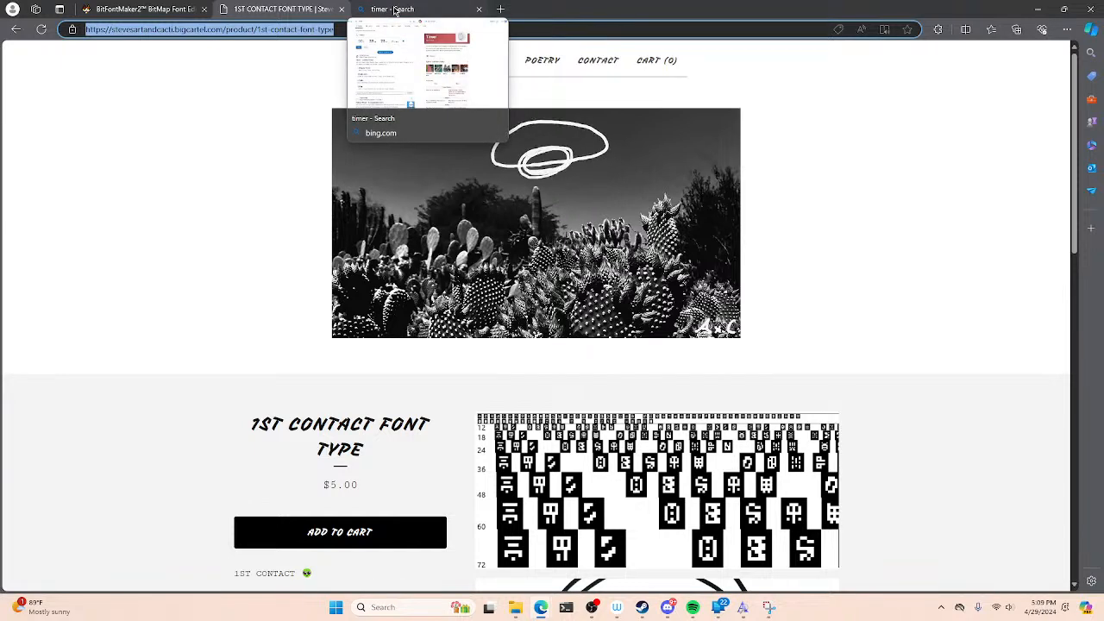
- Return to the bitmap font editor and, in Wacom Center's mapping settings, set the Intuos tablet's screen area to Monitor 1
{"action": "left_click", "coordinate": [142, 11]}
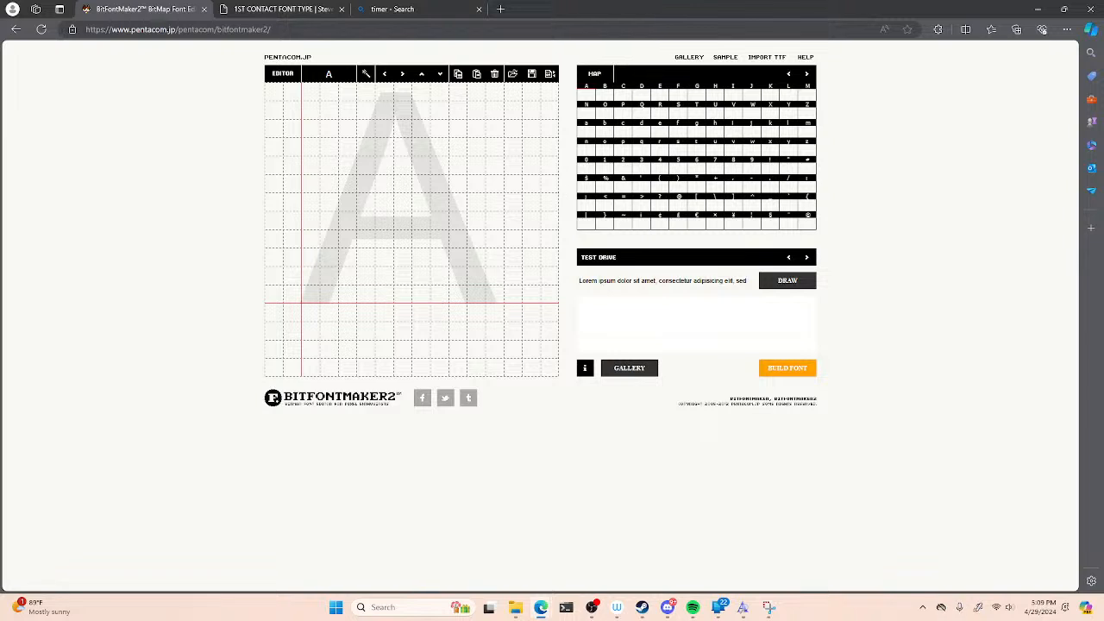
{"action": "left_click", "coordinate": [616, 608]}
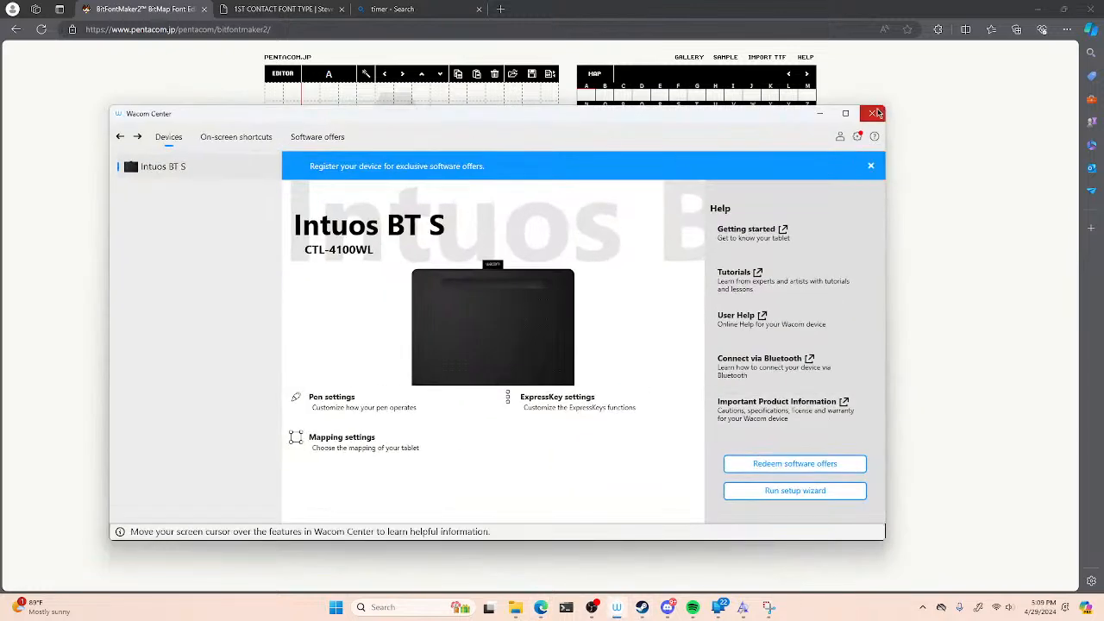
{"action": "left_click", "coordinate": [371, 445]}
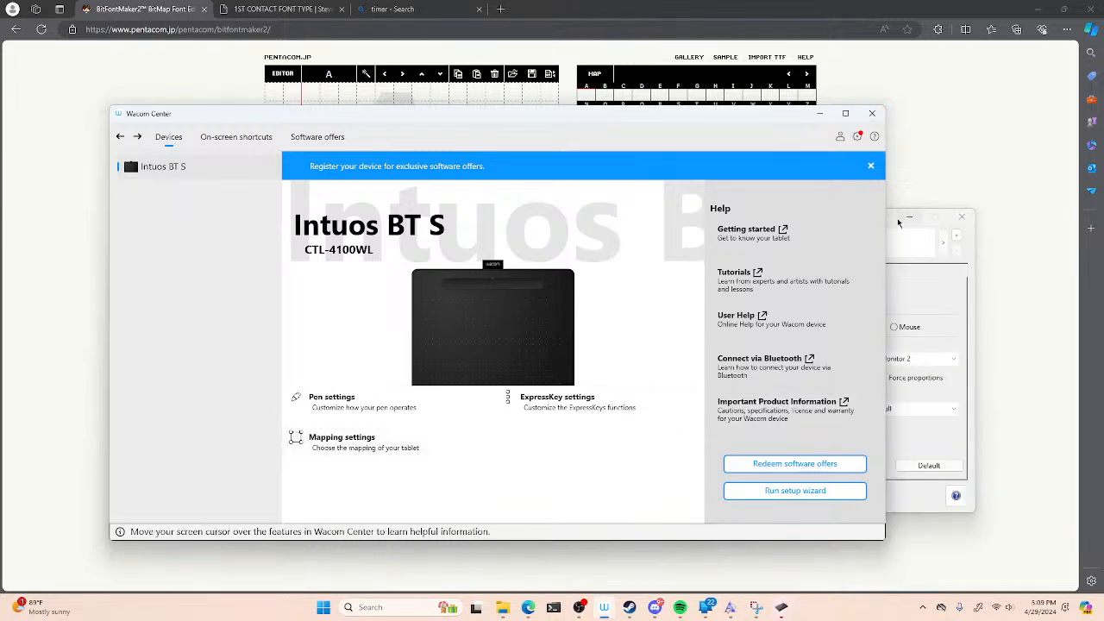
{"action": "left_click", "coordinate": [900, 219]}
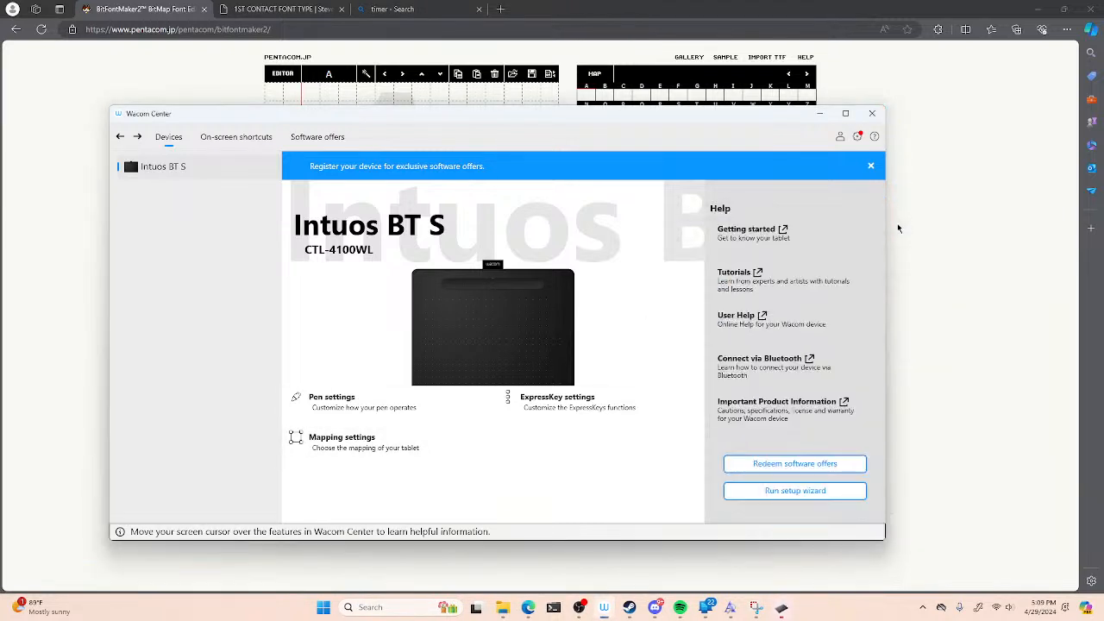
{"action": "left_click", "coordinate": [782, 607]}
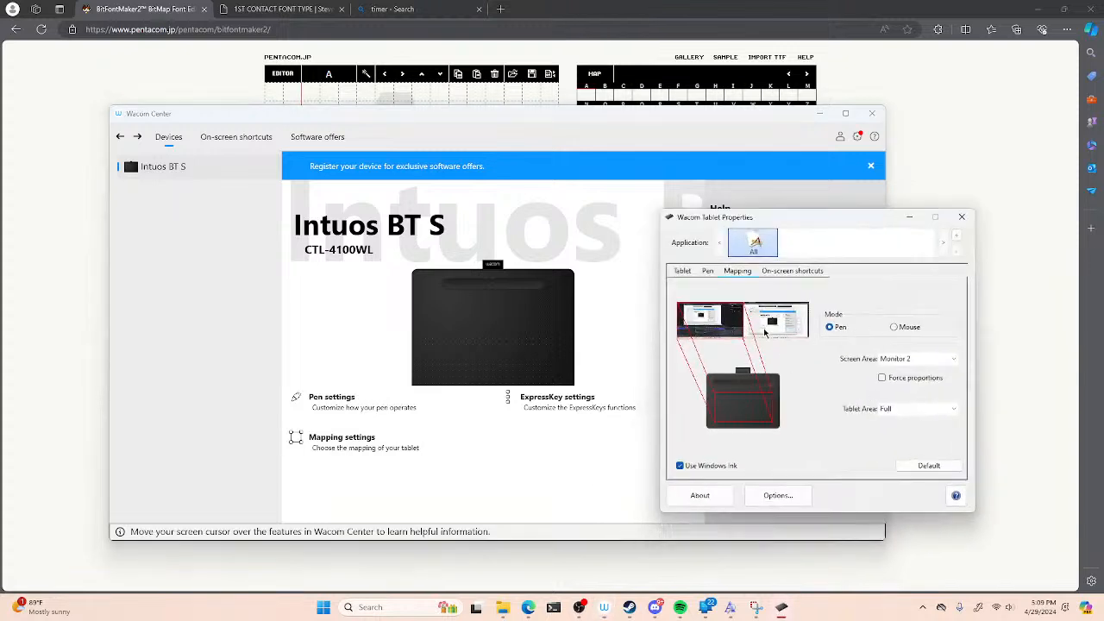
{"action": "left_click", "coordinate": [902, 359]}
{"action": "left_click", "coordinate": [909, 392]}
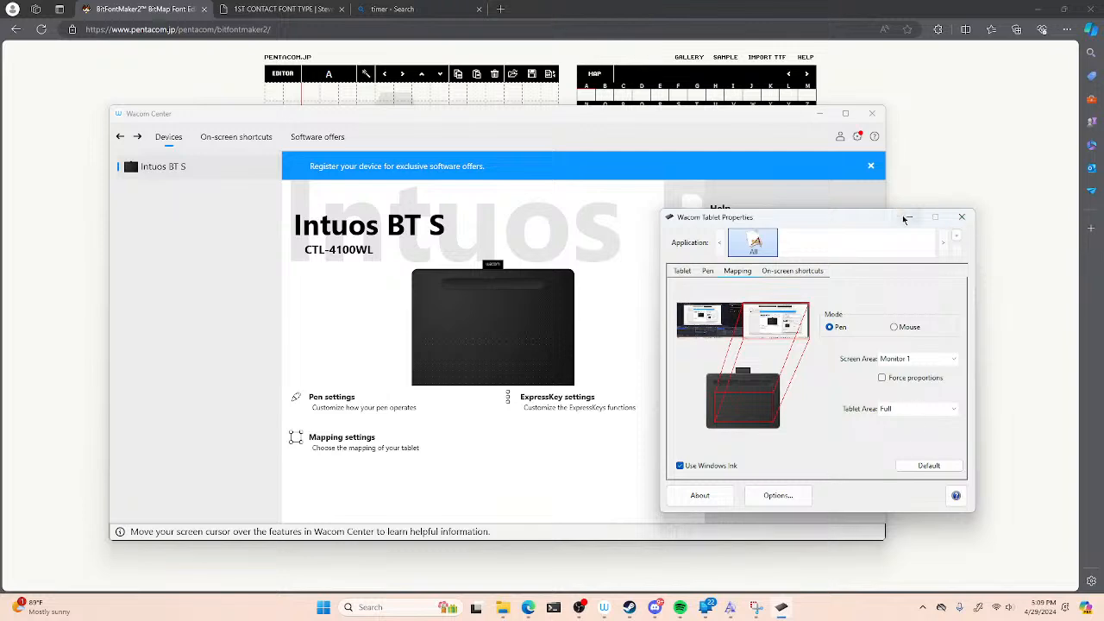
{"action": "left_click", "coordinate": [909, 217]}
{"action": "left_click", "coordinate": [819, 113]}
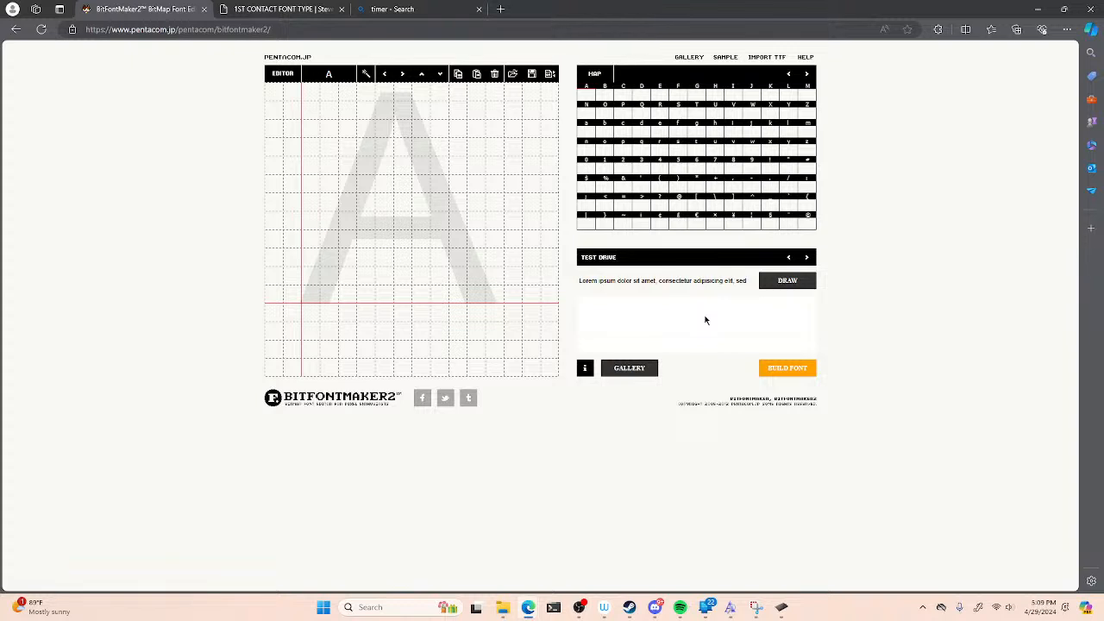
- Save the current font data in the bitmap font editor and confirm the save
{"action": "left_click", "coordinate": [533, 76]}
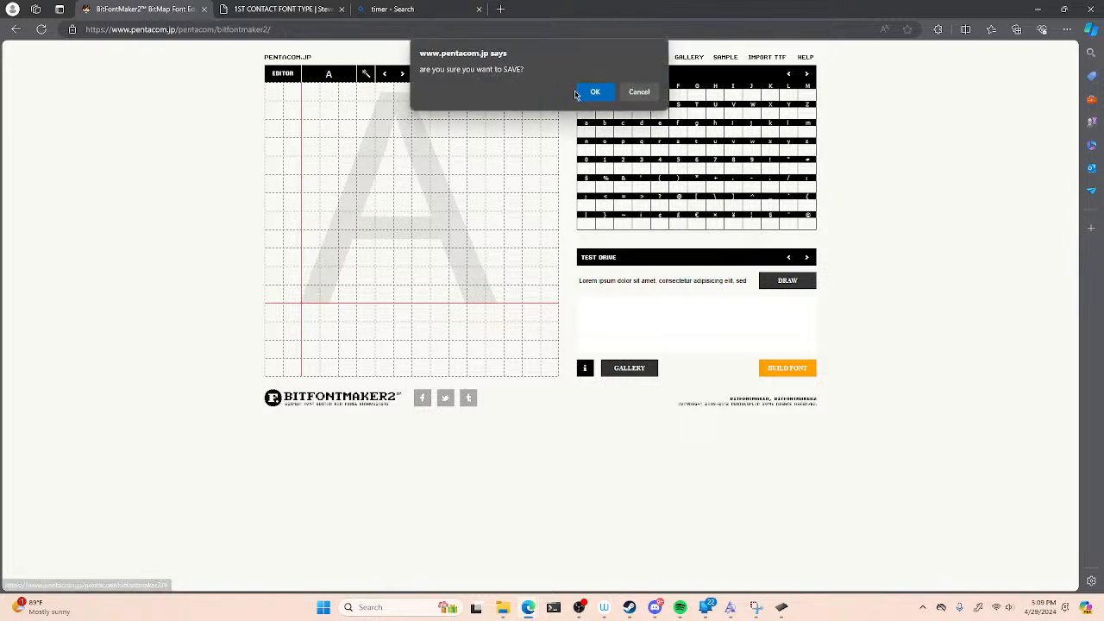
{"action": "left_click", "coordinate": [594, 93]}
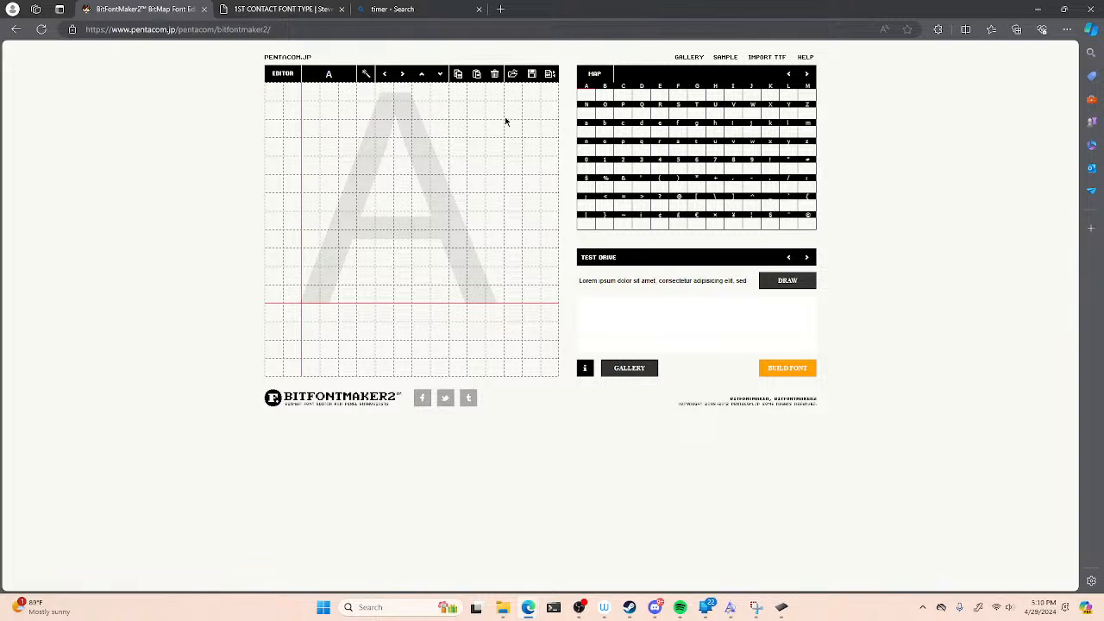
- Check the remaining time on the web countdown timer and return to the font editor
{"action": "left_click", "coordinate": [393, 9]}
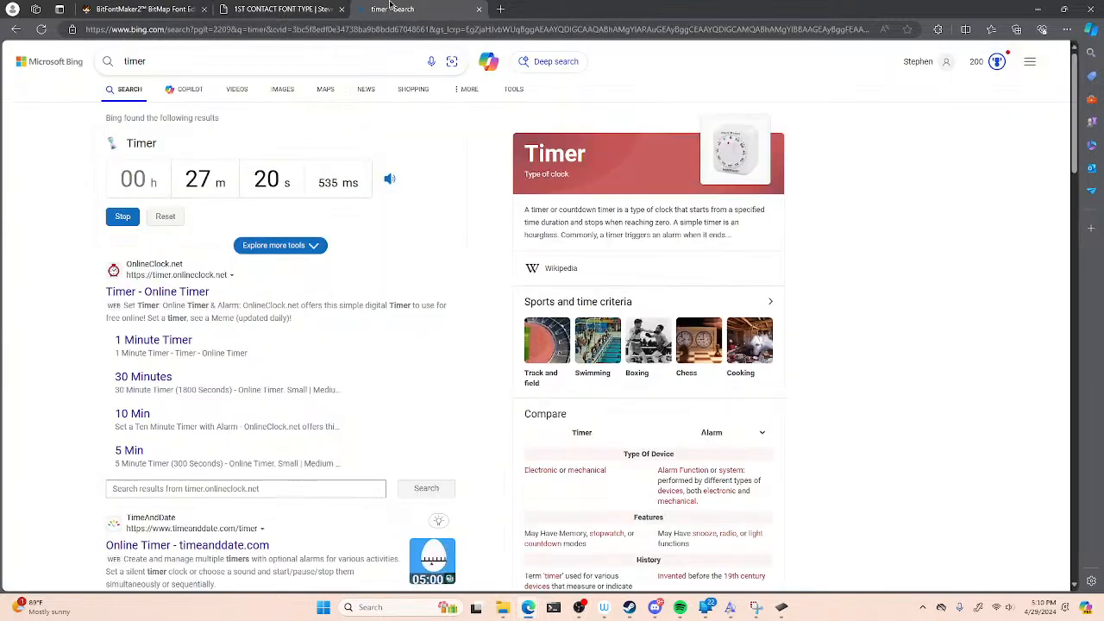
{"action": "left_click", "coordinate": [138, 9]}
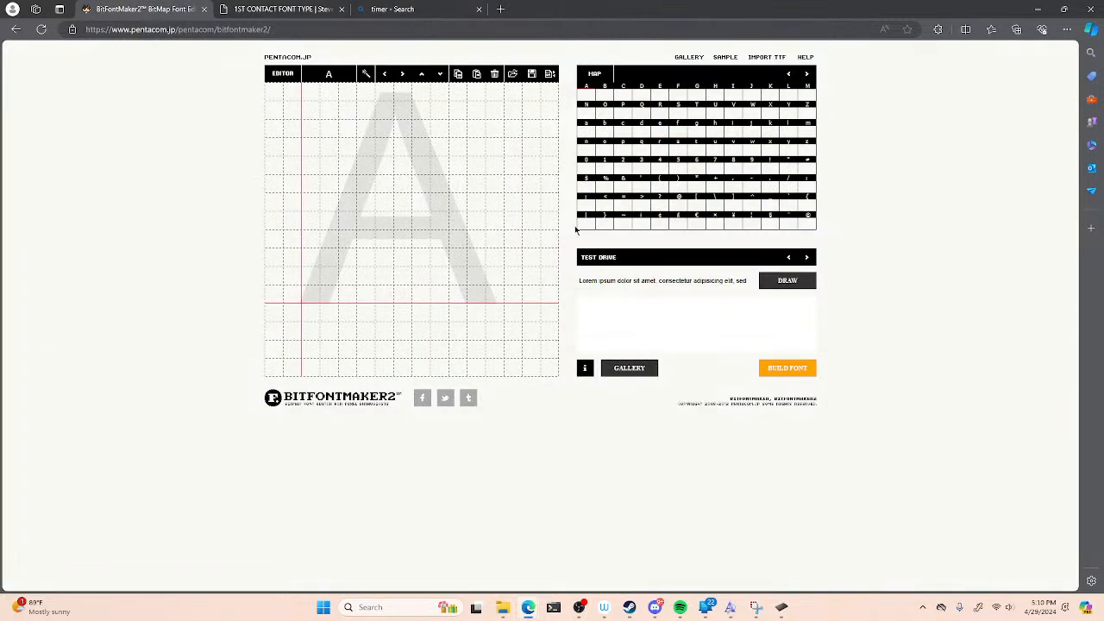
- Look through the next page of the character map and return to the capital letter A
{"action": "left_click", "coordinate": [806, 76]}
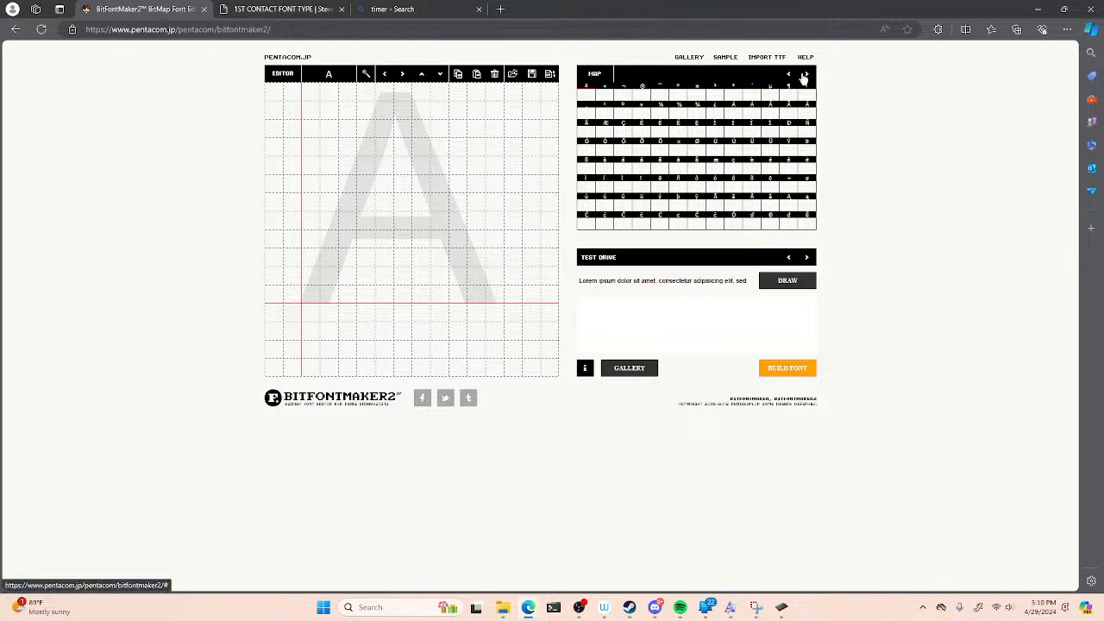
{"action": "left_click", "coordinate": [788, 76]}
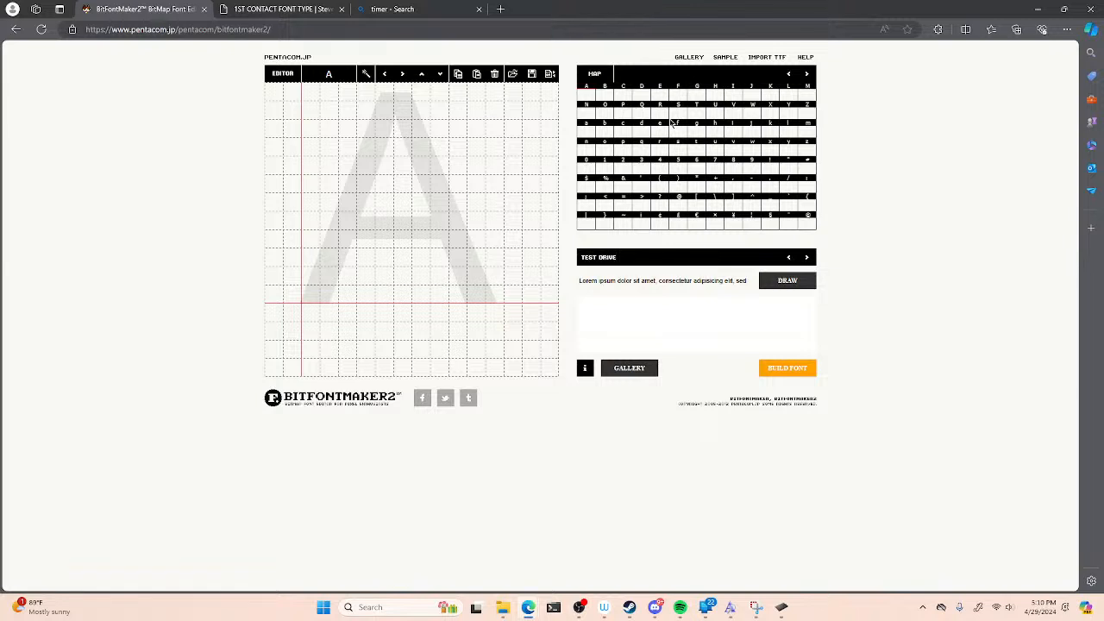
{"action": "scroll", "coordinate": [673, 123], "scroll_direction": "up", "scroll_amount": 3}
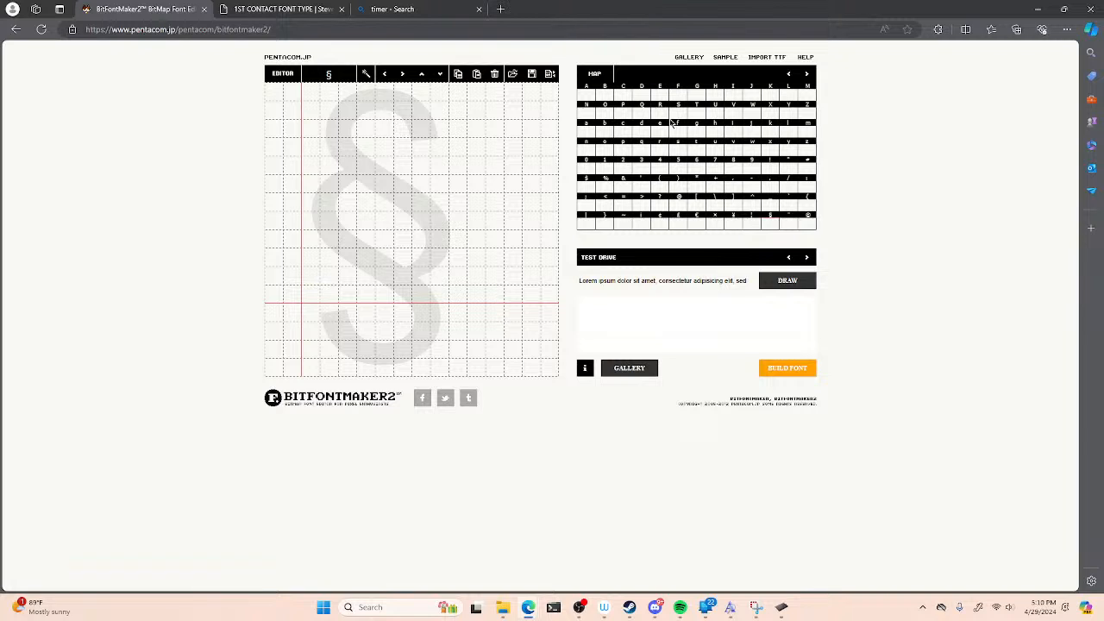
{"action": "scroll", "coordinate": [672, 124], "scroll_direction": "down", "scroll_amount": 3}
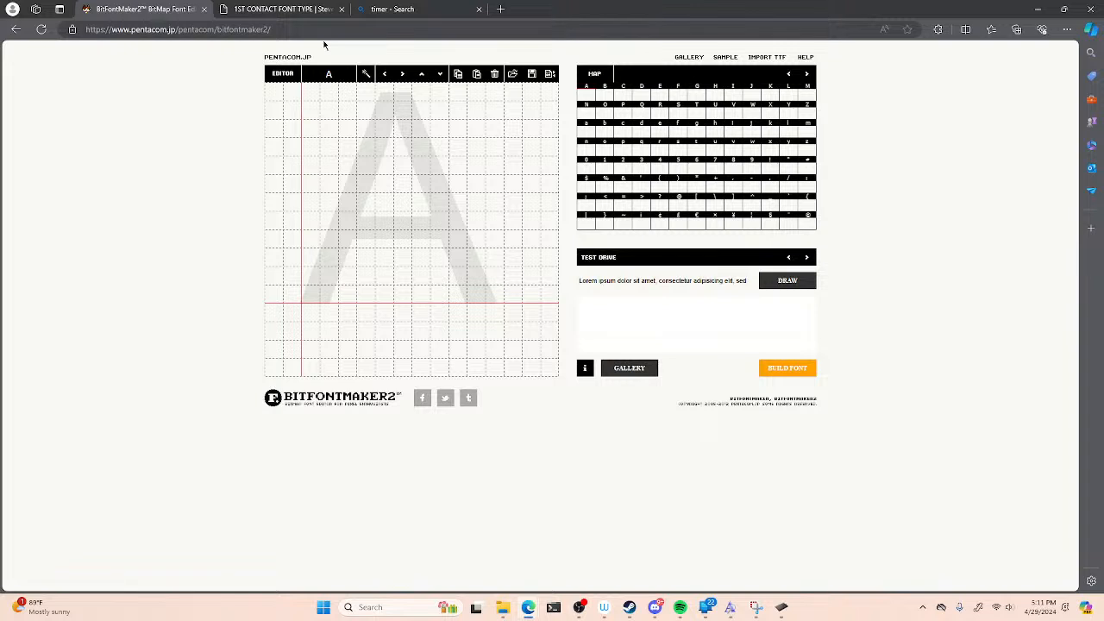
- Draw the lower left leg of the letter A as four rows of two spaced pixels, rising from the baseline
{"action": "left_click", "coordinate": [311, 294]}
{"action": "left_click", "coordinate": [347, 295]}
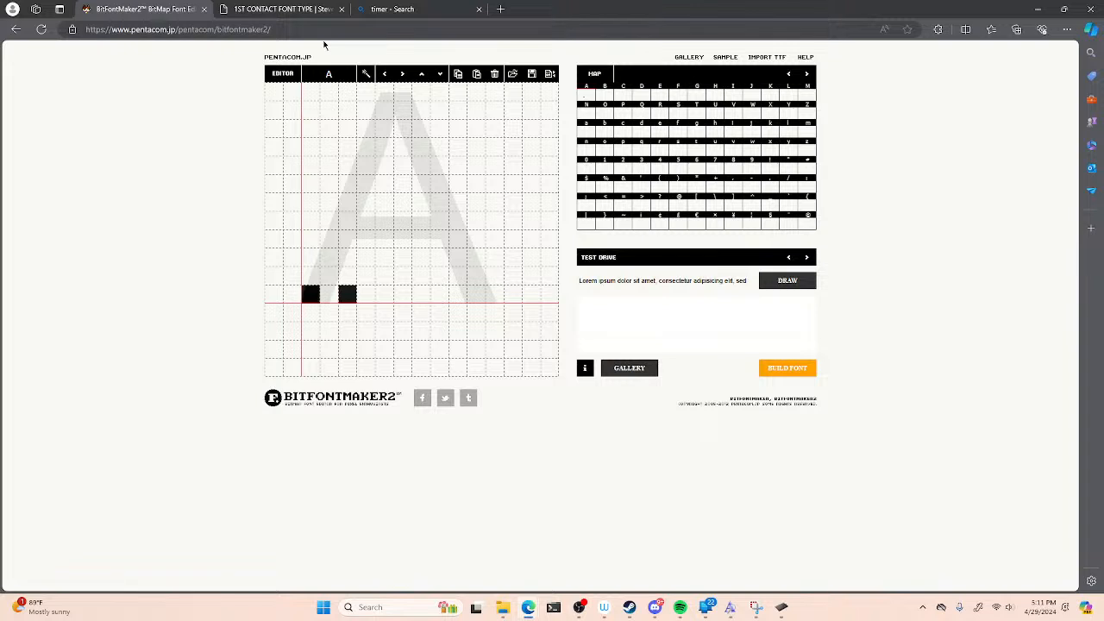
{"action": "left_click", "coordinate": [310, 257]}
{"action": "left_click", "coordinate": [347, 257]}
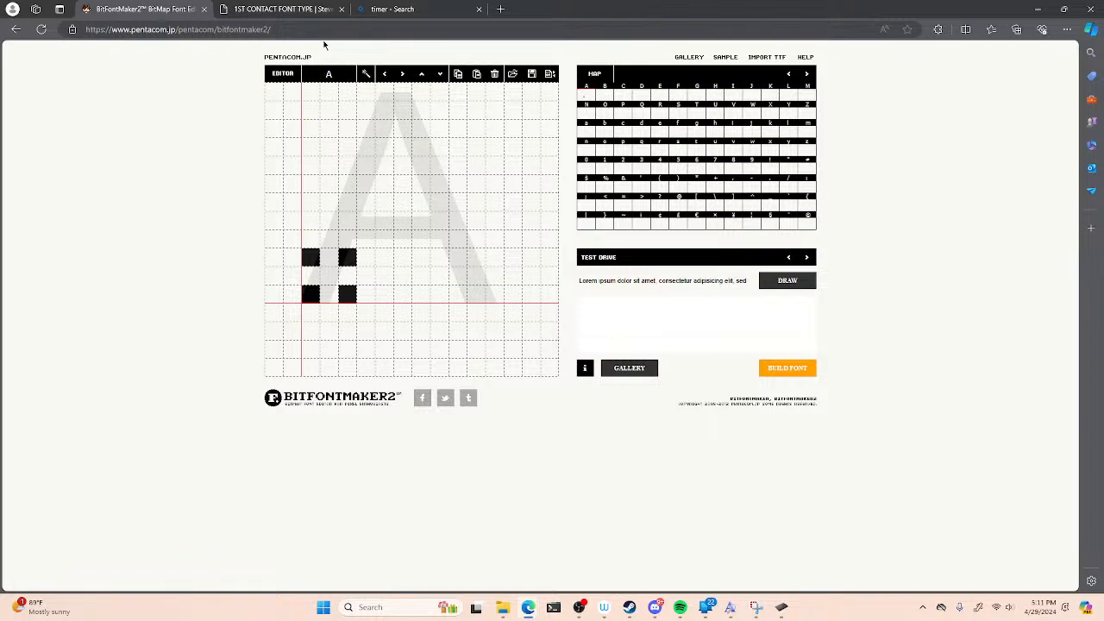
{"action": "left_click", "coordinate": [329, 221]}
{"action": "left_click", "coordinate": [365, 221]}
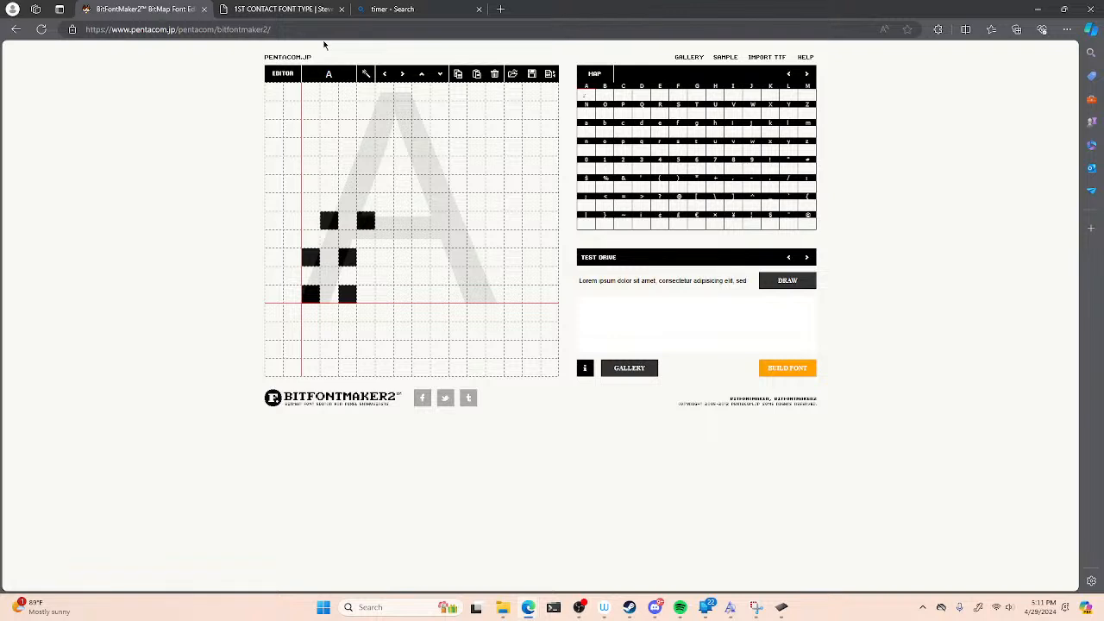
{"action": "left_click", "coordinate": [347, 184]}
{"action": "left_click", "coordinate": [383, 184]}
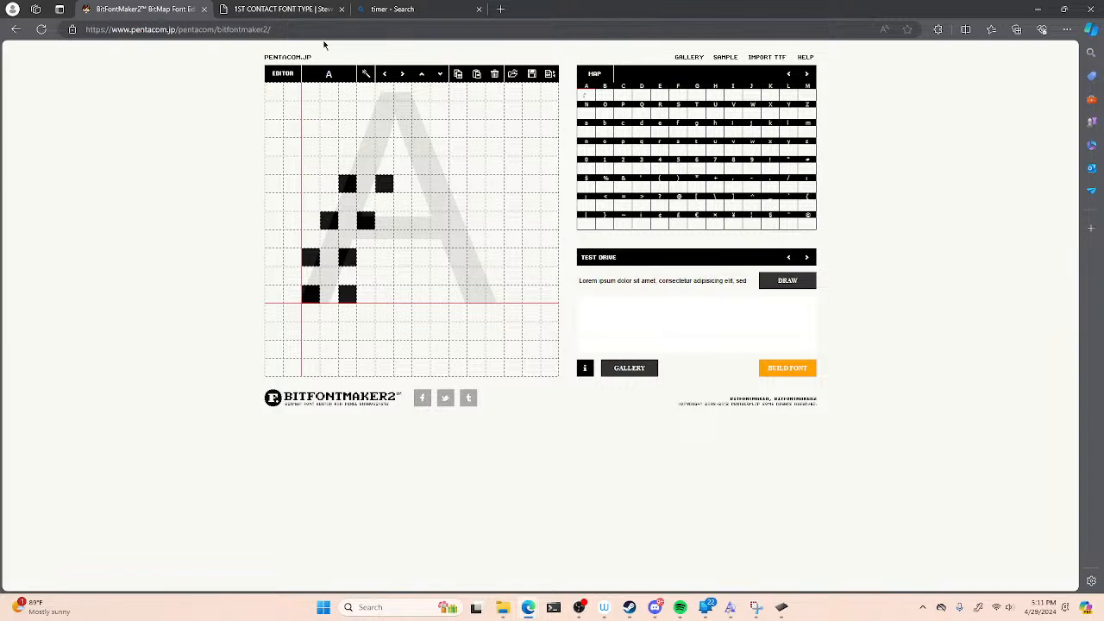
- Draw the top of the A with a row of three spaced pixels above a row of four
{"action": "left_click", "coordinate": [347, 147]}
{"action": "left_click", "coordinate": [384, 147]}
{"action": "left_click", "coordinate": [366, 111]}
{"action": "left_click", "coordinate": [403, 111]}
{"action": "left_click", "coordinate": [439, 110]}
{"action": "left_click", "coordinate": [421, 147]}
{"action": "left_click", "coordinate": [457, 147]}
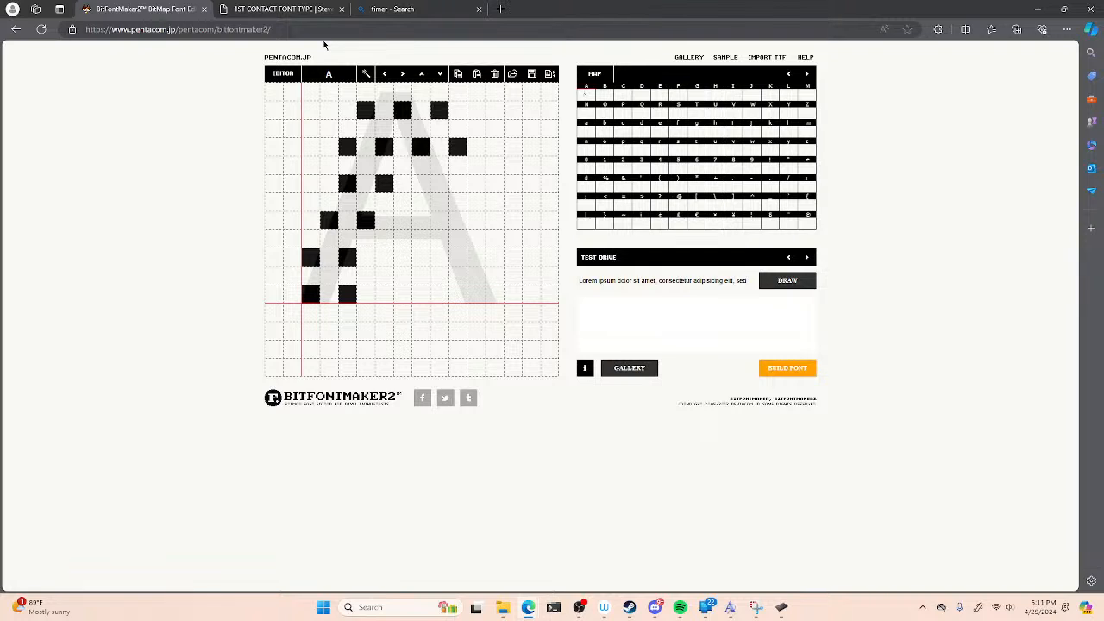
- Draw the right leg of the A as four rows of two spaced pixels, mirroring the left leg down to the baseline
{"action": "left_click", "coordinate": [421, 182]}
{"action": "left_click", "coordinate": [457, 183]}
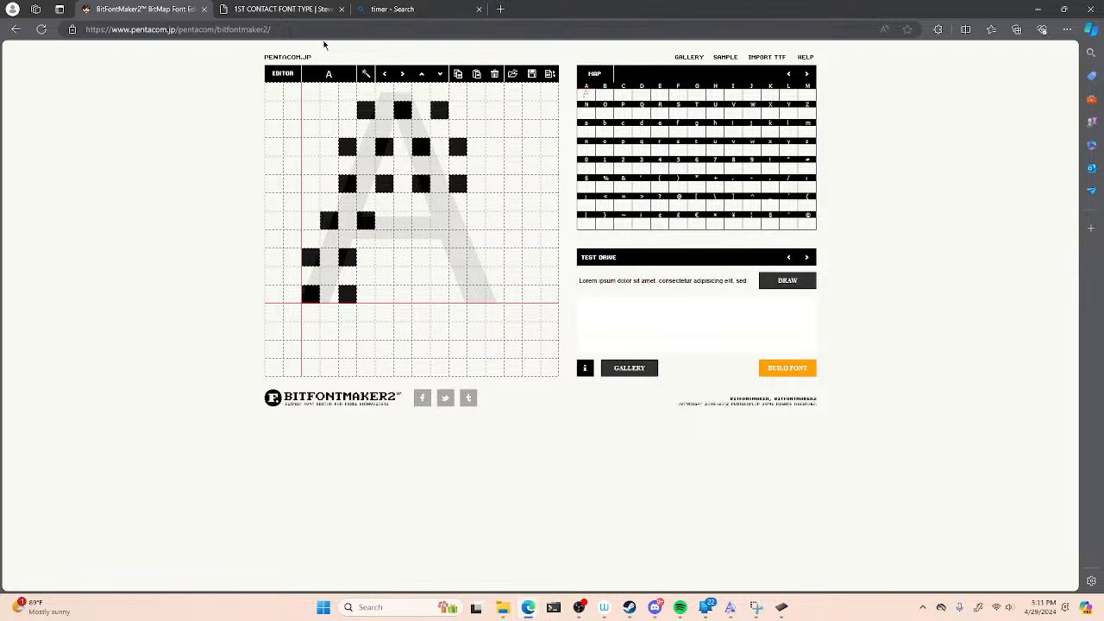
{"action": "left_click", "coordinate": [439, 221]}
{"action": "left_click", "coordinate": [477, 221]}
{"action": "left_click", "coordinate": [457, 258]}
{"action": "left_click", "coordinate": [494, 257]}
{"action": "left_click", "coordinate": [457, 294]}
{"action": "left_click", "coordinate": [494, 295]}
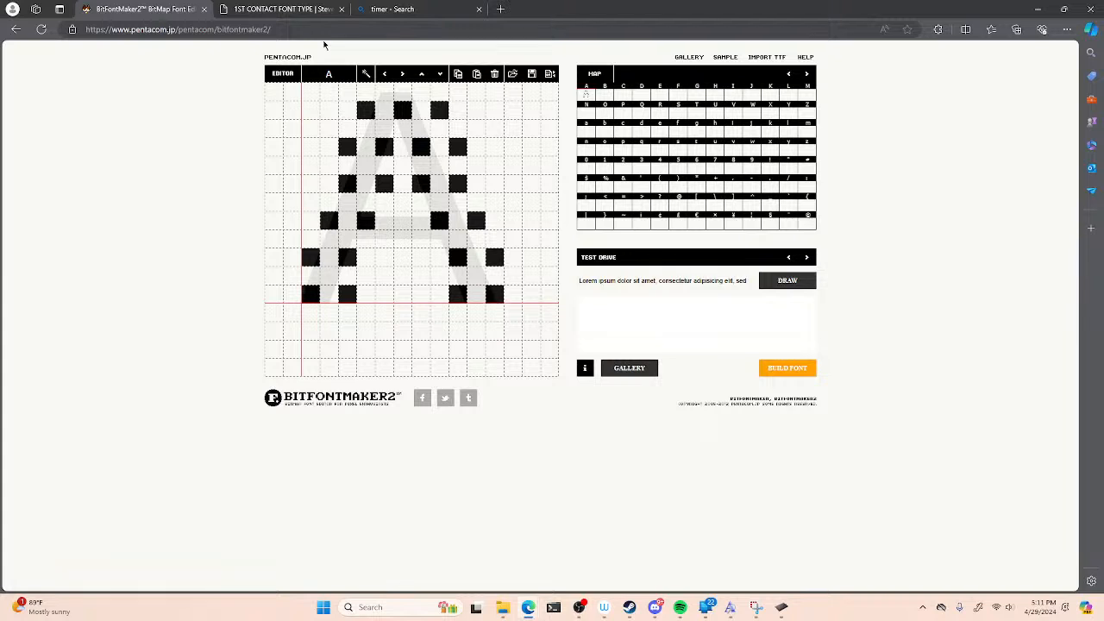
- Open the letter B and draw its vertical stem as six rows of two spaced pixels down to the baseline
{"action": "left_click", "coordinate": [605, 93]}
{"action": "left_click", "coordinate": [329, 110]}
{"action": "left_click", "coordinate": [366, 109]}
{"action": "left_click", "coordinate": [328, 147]}
{"action": "left_click", "coordinate": [366, 147]}
{"action": "left_click", "coordinate": [329, 184]}
{"action": "left_click", "coordinate": [366, 184]}
{"action": "left_click", "coordinate": [328, 221]}
{"action": "left_click", "coordinate": [366, 221]}
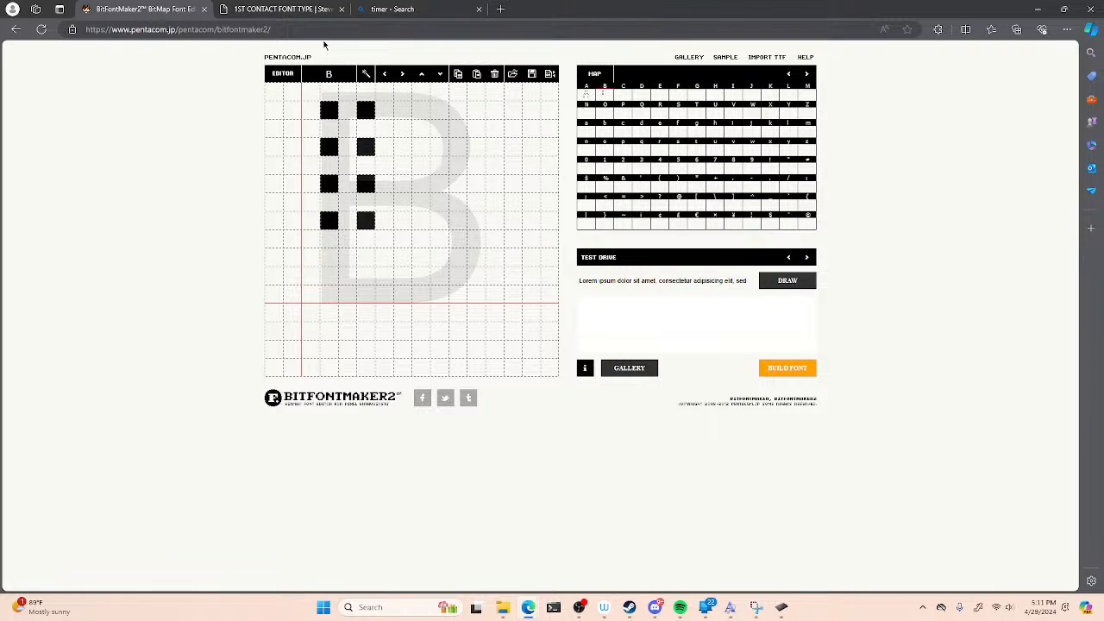
{"action": "left_click", "coordinate": [329, 258]}
{"action": "left_click", "coordinate": [366, 258]}
{"action": "left_click", "coordinate": [328, 295]}
{"action": "left_click", "coordinate": [366, 294]}
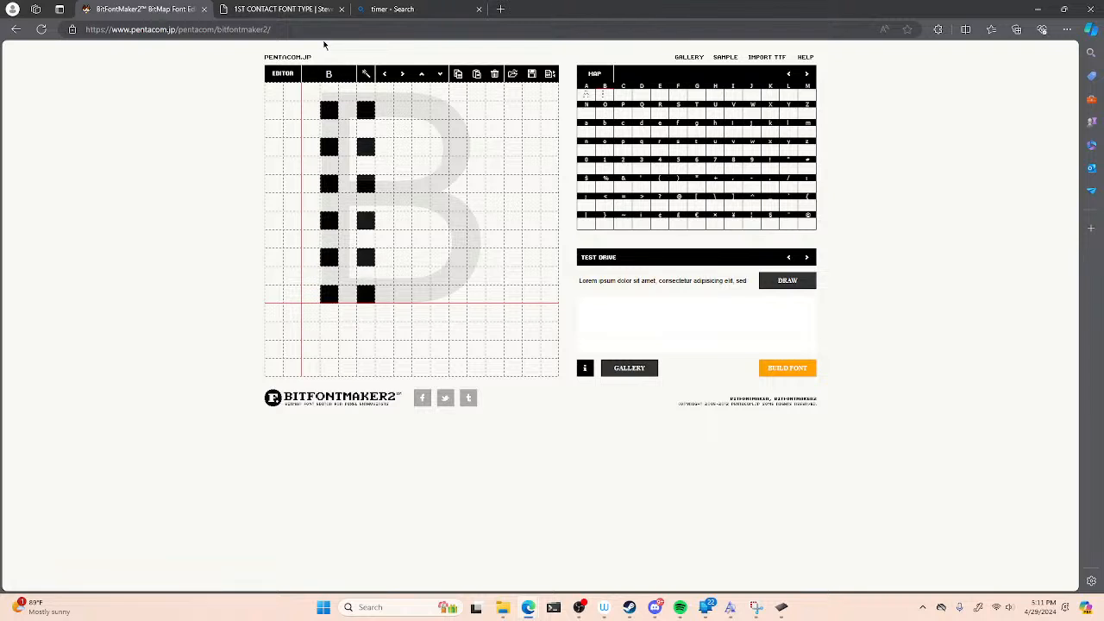
- Draw the lower bowl of the B with four rows of two spaced pixels and two offset pixels at its outer edge
{"action": "left_click", "coordinate": [403, 295]}
{"action": "left_click", "coordinate": [440, 294]}
{"action": "left_click", "coordinate": [403, 258]}
{"action": "left_click", "coordinate": [440, 258]}
{"action": "left_click", "coordinate": [476, 238]}
{"action": "left_click", "coordinate": [476, 275]}
{"action": "left_click", "coordinate": [440, 221]}
{"action": "left_click", "coordinate": [440, 183]}
{"action": "left_click", "coordinate": [403, 221]}
{"action": "left_click", "coordinate": [403, 183]}
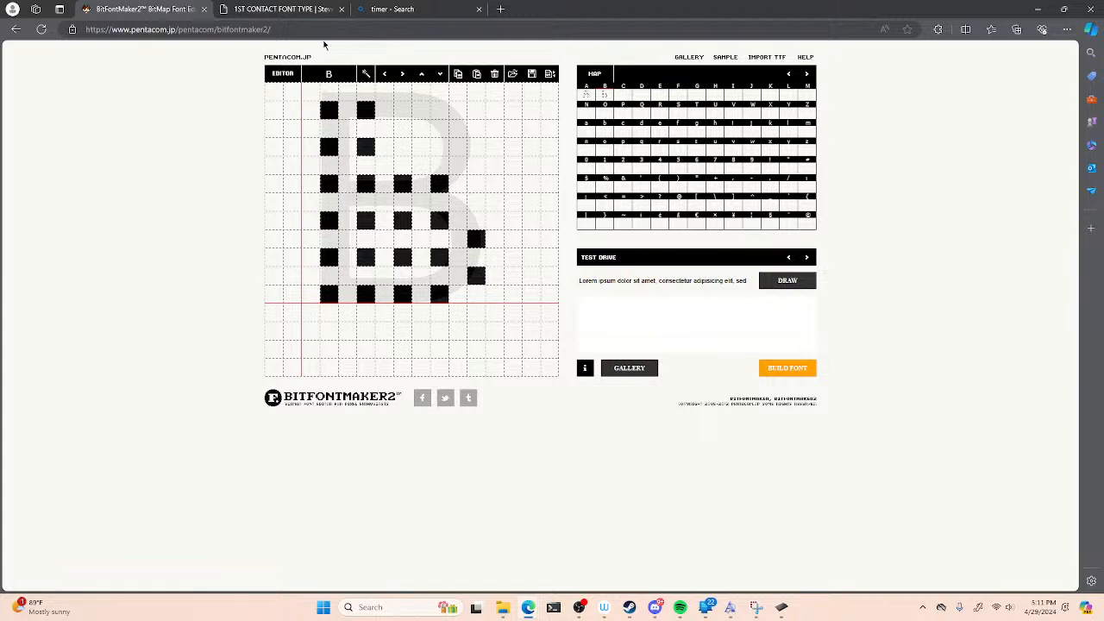
- Draw the upper bowl of the B with two rows of two spaced pixels and two offset pixels at its outer edge
{"action": "left_click", "coordinate": [403, 148]}
{"action": "left_click", "coordinate": [440, 147]}
{"action": "left_click", "coordinate": [403, 111]}
{"action": "left_click", "coordinate": [440, 110]}
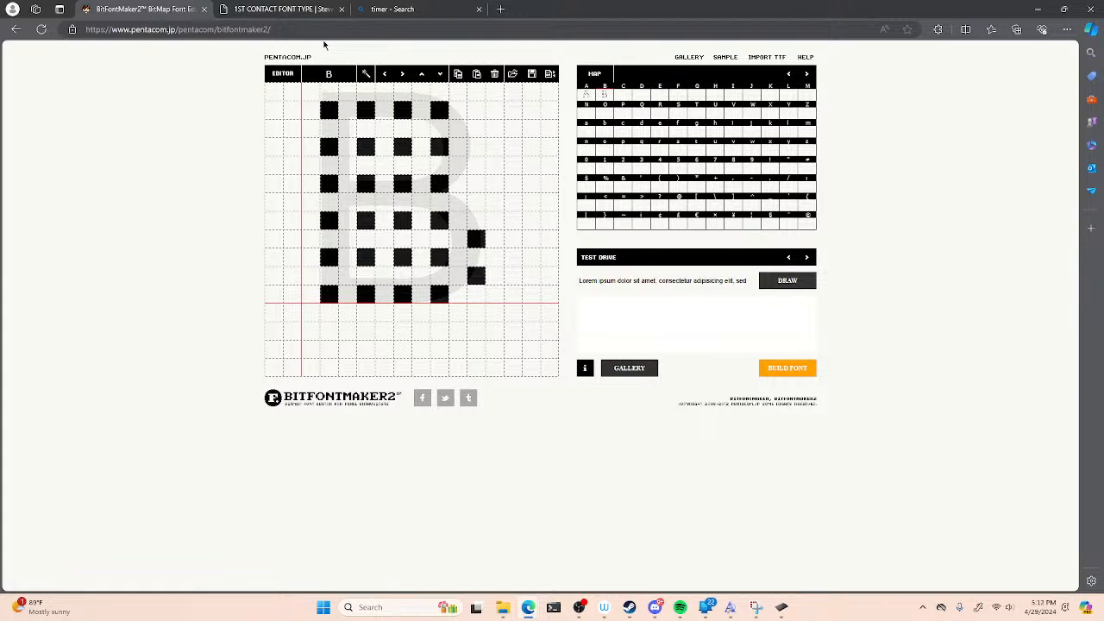
{"action": "left_click", "coordinate": [476, 129]}
{"action": "left_click", "coordinate": [476, 166]}
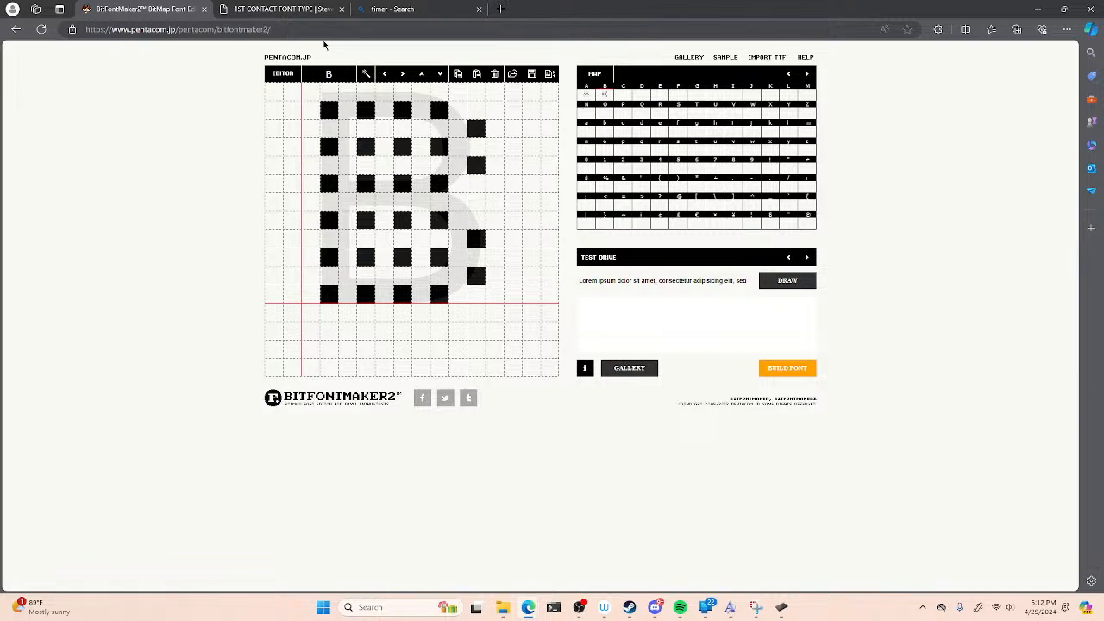
- Open the letter C and draw its upper arc with three staggered pairs of spaced pixels
{"action": "left_click", "coordinate": [623, 86]}
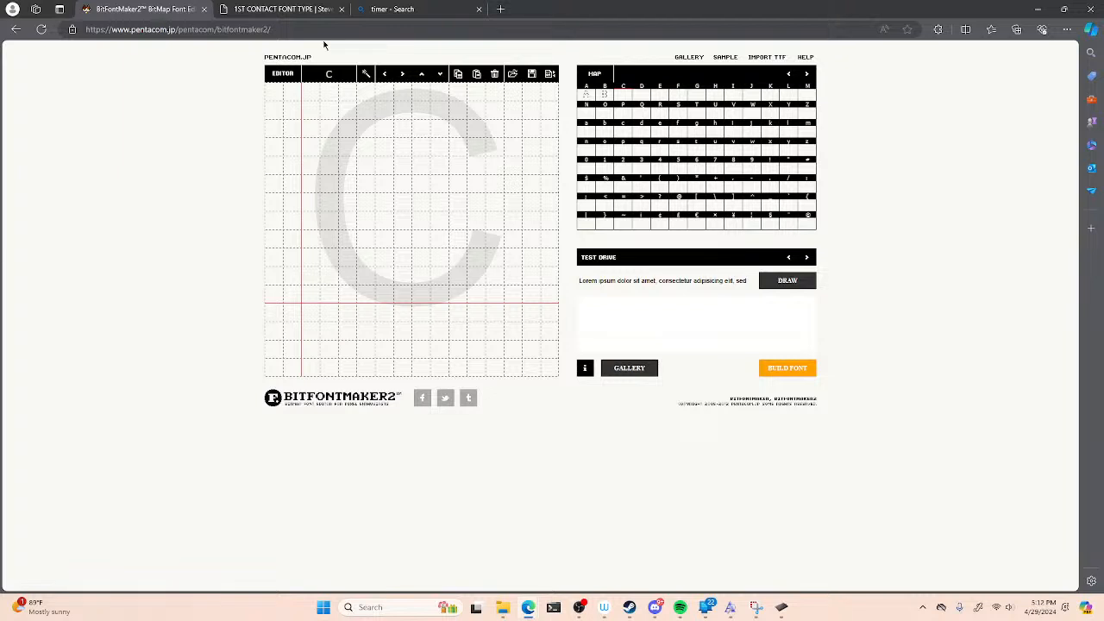
{"action": "left_click", "coordinate": [459, 147]}
{"action": "left_click", "coordinate": [495, 147]}
{"action": "left_click", "coordinate": [439, 110]}
{"action": "left_click", "coordinate": [477, 110]}
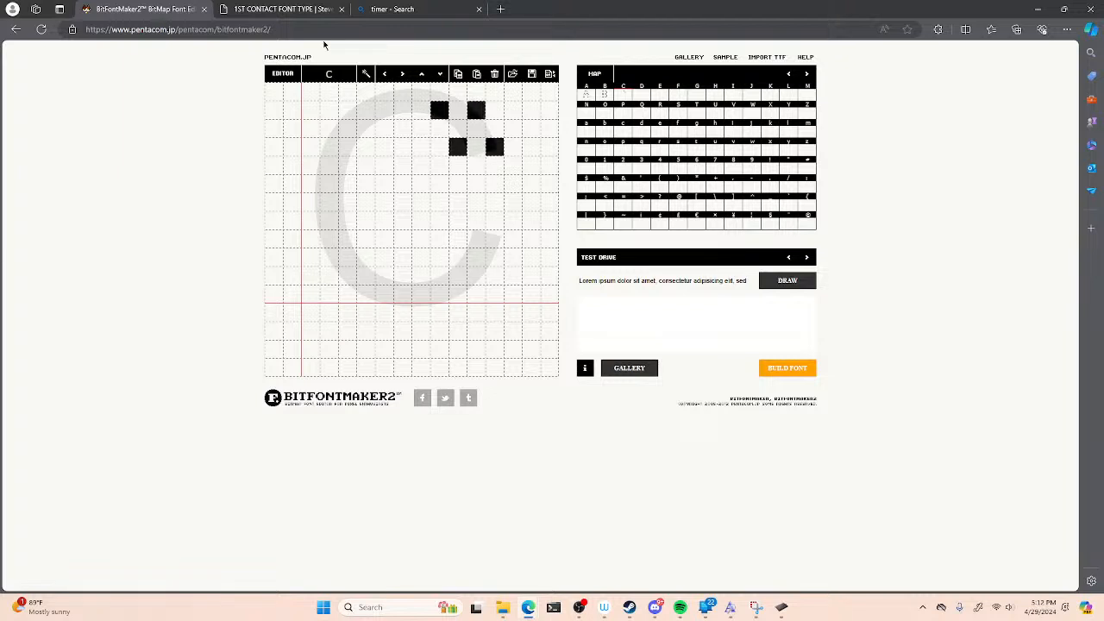
{"action": "left_click", "coordinate": [366, 92]}
{"action": "left_click", "coordinate": [402, 91]}
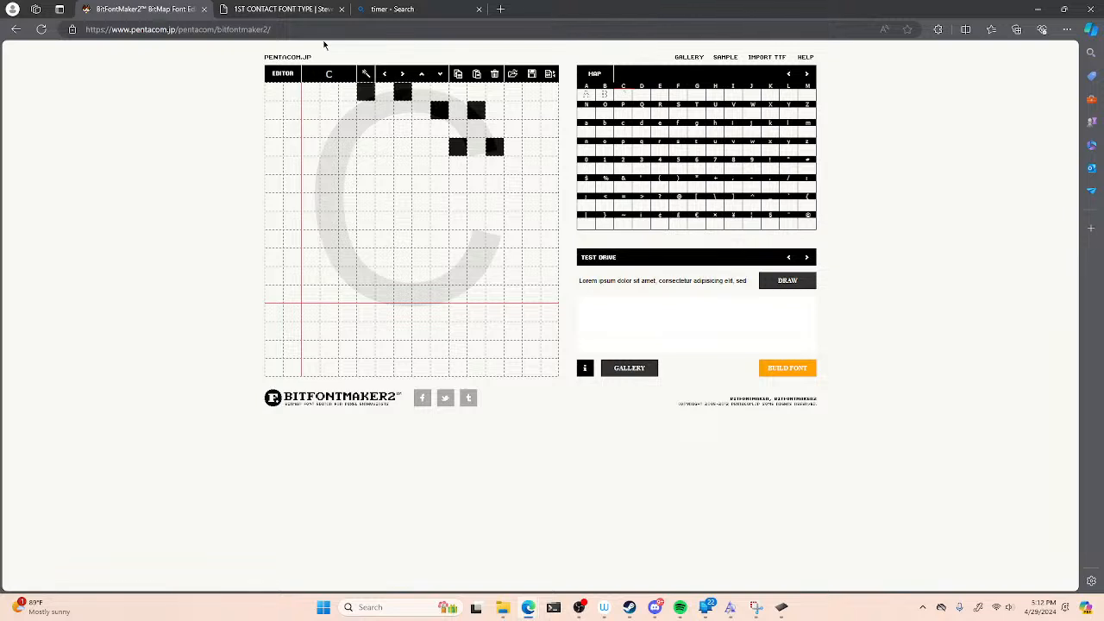
- Draw the left curve of the C as five staggered pairs of spaced pixels following the guide letter
{"action": "left_click", "coordinate": [329, 129]}
{"action": "left_click", "coordinate": [366, 129]}
{"action": "left_click", "coordinate": [329, 165]}
{"action": "left_click", "coordinate": [366, 165]}
{"action": "left_click", "coordinate": [311, 202]}
{"action": "left_click", "coordinate": [348, 202]}
{"action": "left_click", "coordinate": [328, 238]}
{"action": "left_click", "coordinate": [366, 238]}
{"action": "left_click", "coordinate": [348, 275]}
{"action": "left_click", "coordinate": [384, 275]}
- Draw the bottom curve and lower terminal of the C with three staggered pairs of spaced pixels, starting just below the baseline
{"action": "left_click", "coordinate": [403, 312]}
{"action": "left_click", "coordinate": [439, 312]}
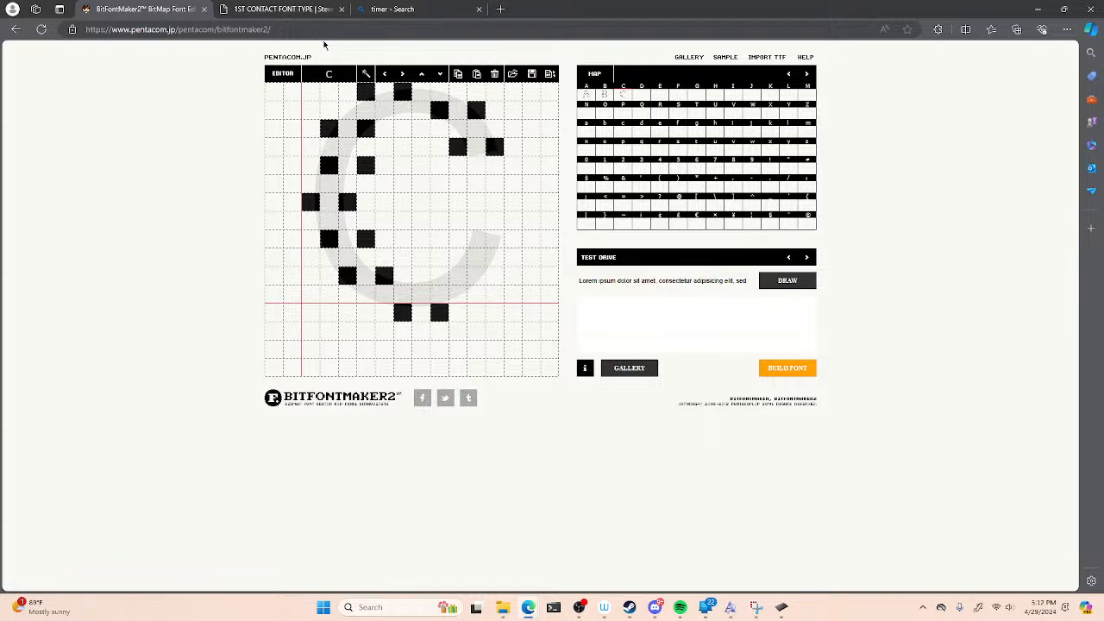
{"action": "left_click", "coordinate": [439, 276]}
{"action": "left_click", "coordinate": [476, 275]}
{"action": "left_click", "coordinate": [476, 239]}
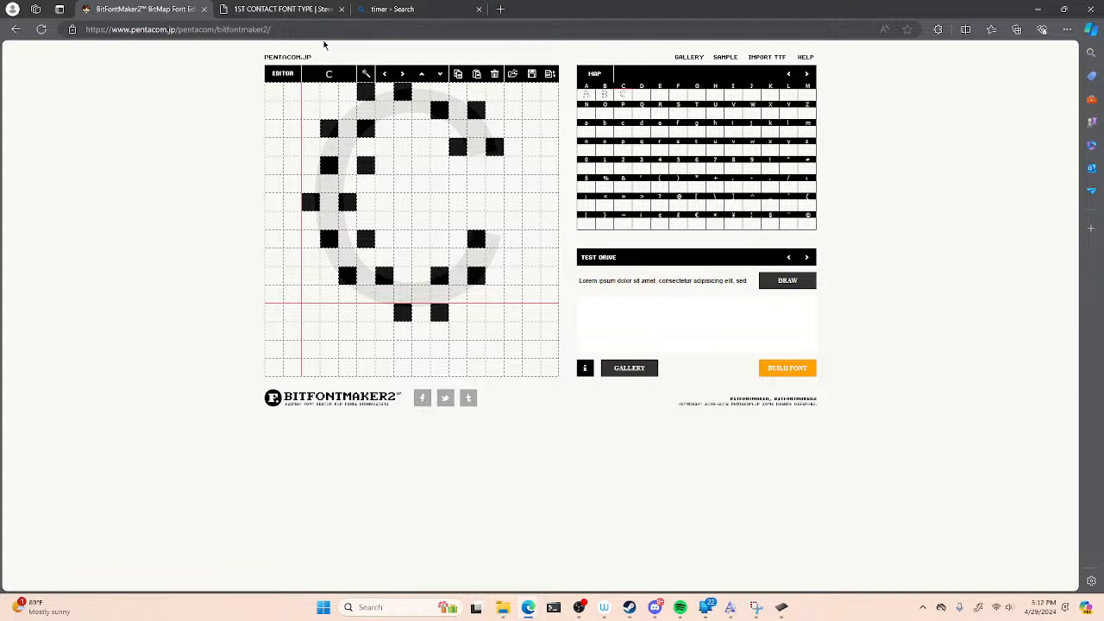
{"action": "left_click", "coordinate": [513, 239]}
- Shift the C down by one pixel and add a pair of spaced pixels in the grid's top row, above its upper arm
{"action": "left_click", "coordinate": [440, 74]}
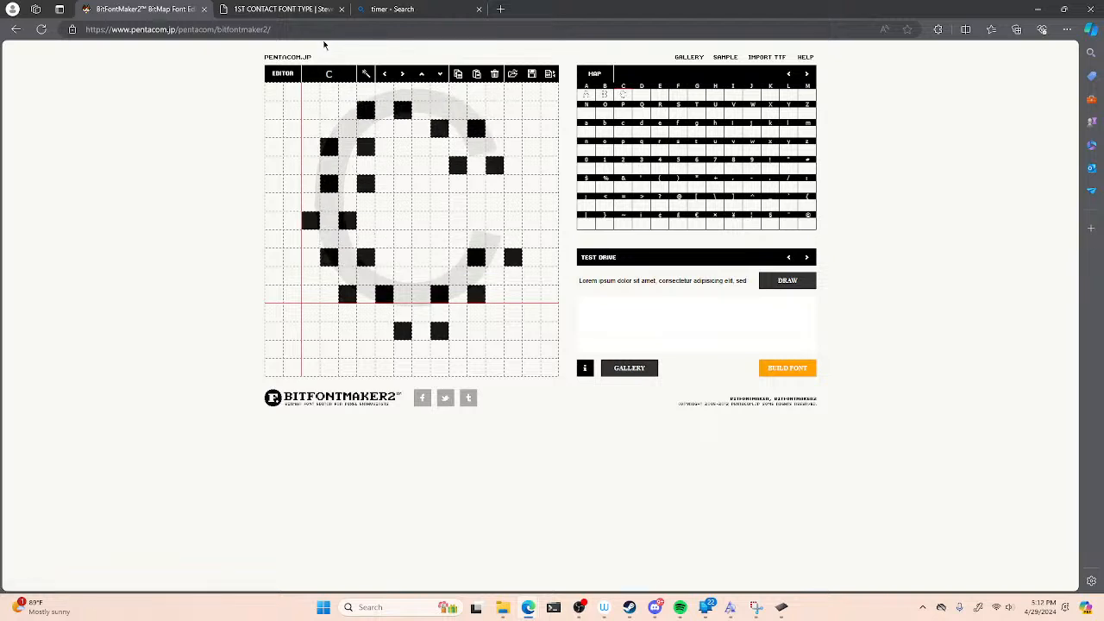
{"action": "left_click", "coordinate": [439, 92]}
{"action": "left_click", "coordinate": [476, 92]}
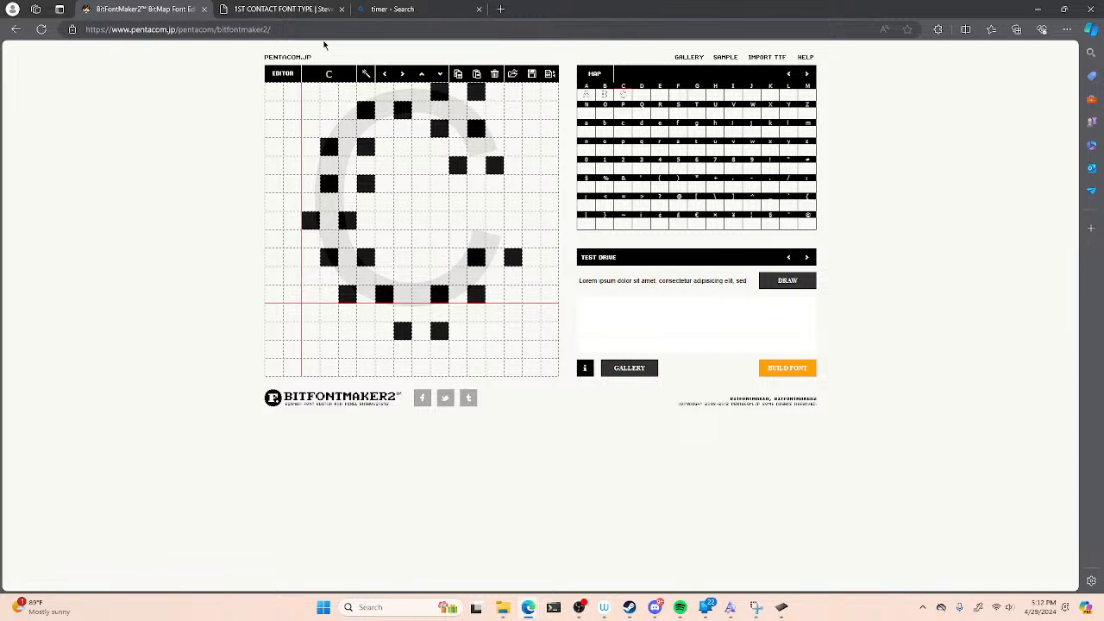
- Open the capital letter D in the glyph editor
{"action": "key", "text": "shift+d"}
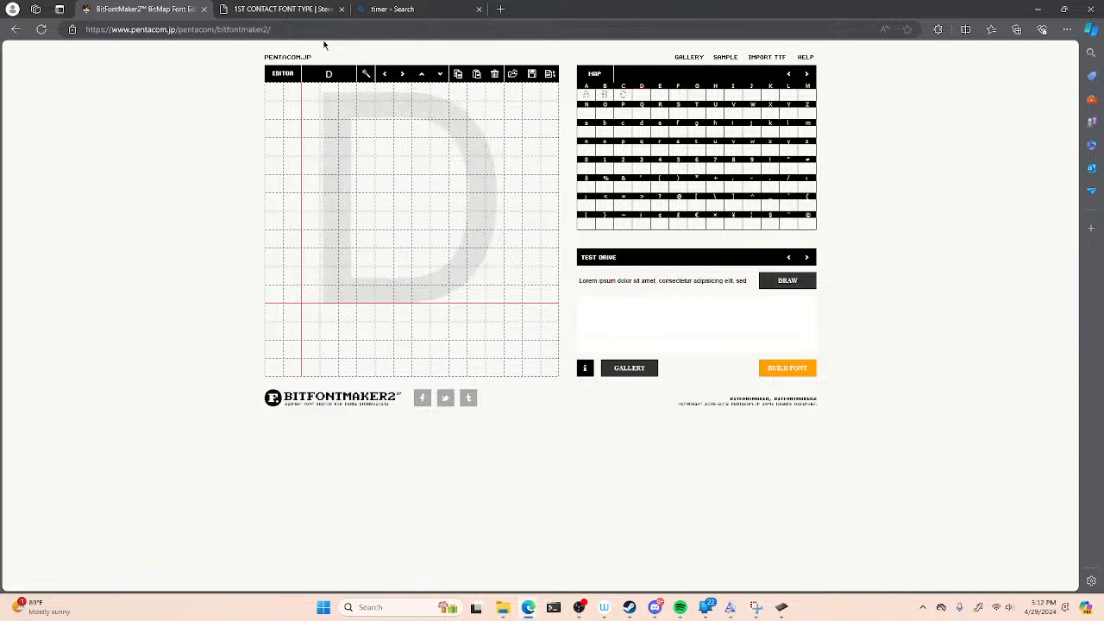
{"action": "left_click", "coordinate": [365, 183]}
{"action": "left_click", "coordinate": [403, 183]}
{"action": "left_click", "coordinate": [366, 147]}
{"action": "left_click", "coordinate": [403, 146]}
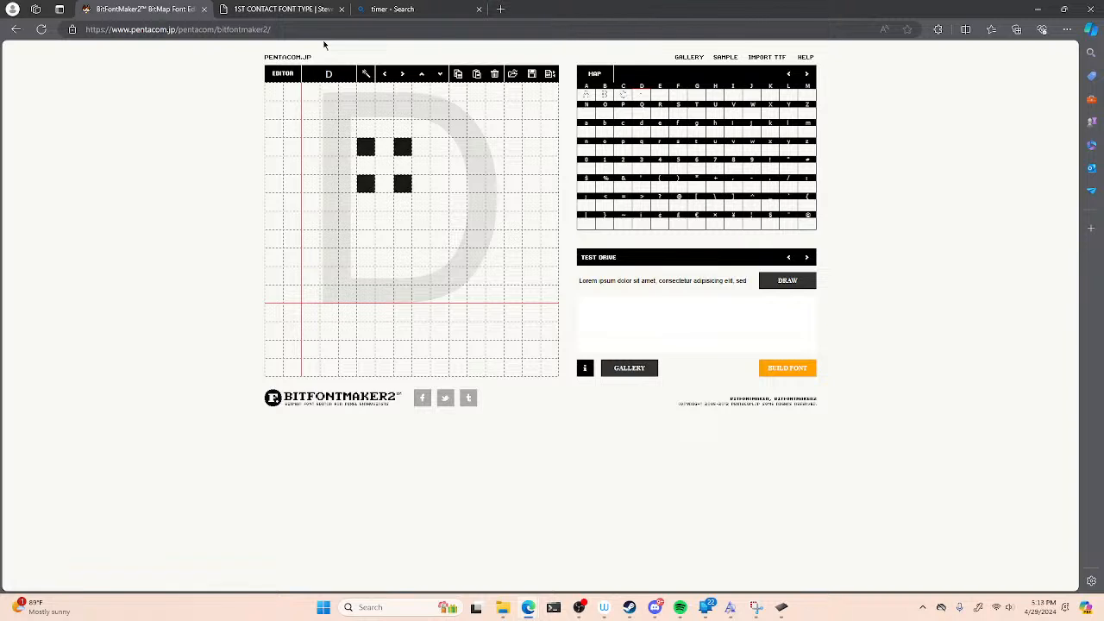
{"action": "left_click", "coordinate": [402, 73]}
{"action": "left_click", "coordinate": [402, 74]}
{"action": "left_click", "coordinate": [402, 73]}
{"action": "left_click", "coordinate": [385, 73]}
{"action": "left_click", "coordinate": [385, 74]}
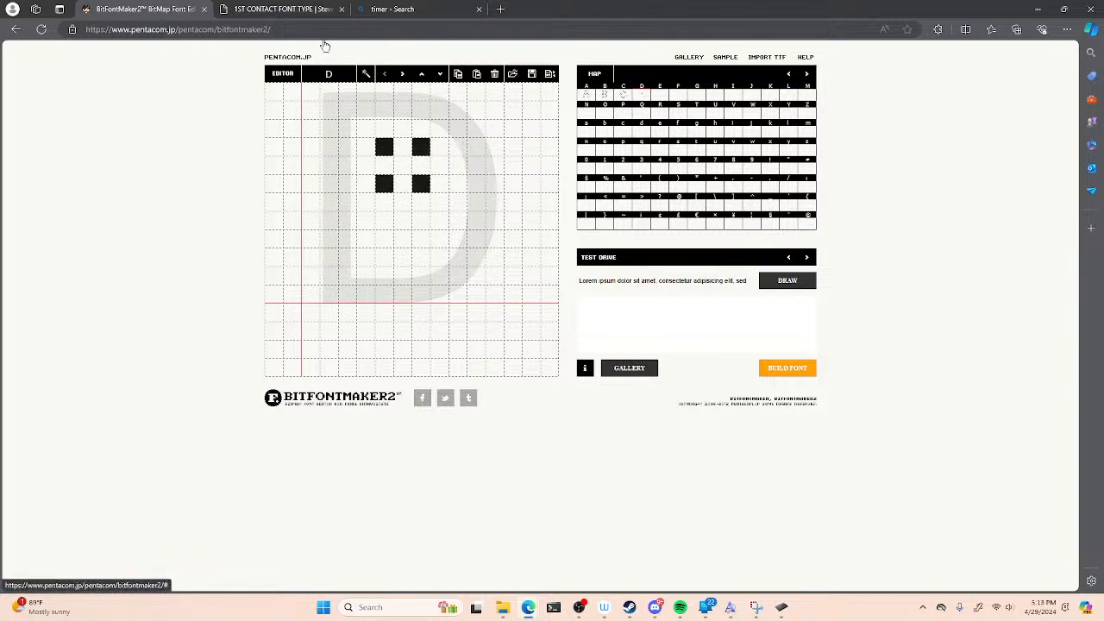
{"action": "left_click", "coordinate": [422, 73]}
{"action": "left_click", "coordinate": [422, 73]}
{"action": "left_click", "coordinate": [440, 74]}
{"action": "left_click", "coordinate": [440, 73]}
{"action": "left_click", "coordinate": [384, 146]}
{"action": "left_click", "coordinate": [421, 147]}
{"action": "left_click", "coordinate": [385, 184]}
{"action": "left_click", "coordinate": [421, 184]}
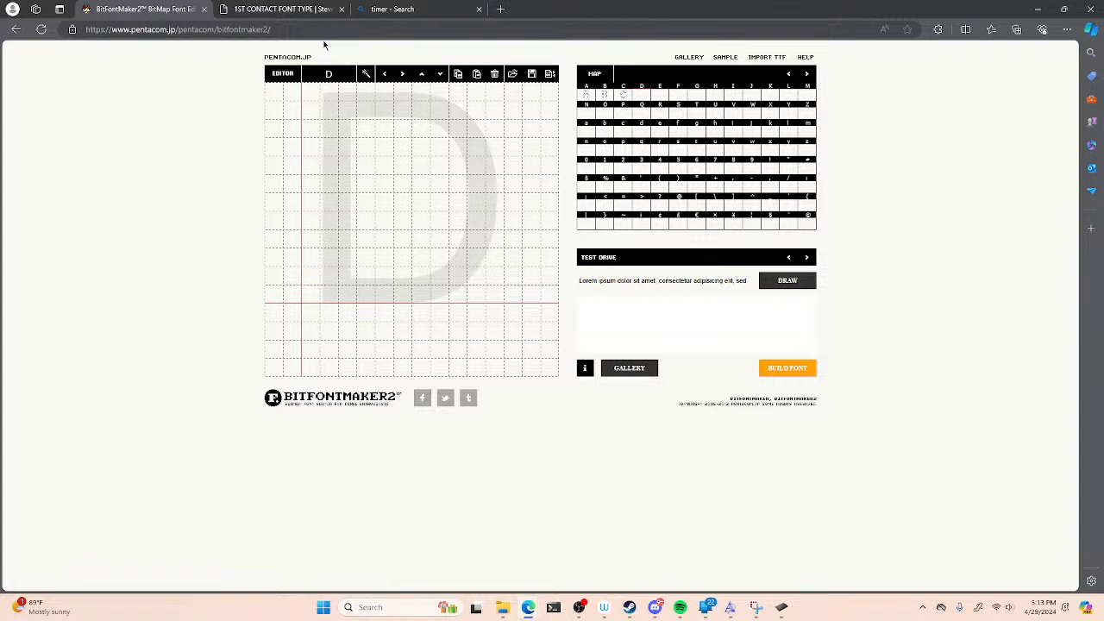
- Draw the vertical stem of the D as six rows of two spaced pixels, starting at the left guide line and ending on the baseline
{"action": "left_click", "coordinate": [310, 110]}
{"action": "left_click", "coordinate": [347, 111]}
{"action": "left_click", "coordinate": [311, 146]}
{"action": "left_click", "coordinate": [347, 147]}
{"action": "left_click", "coordinate": [310, 183]}
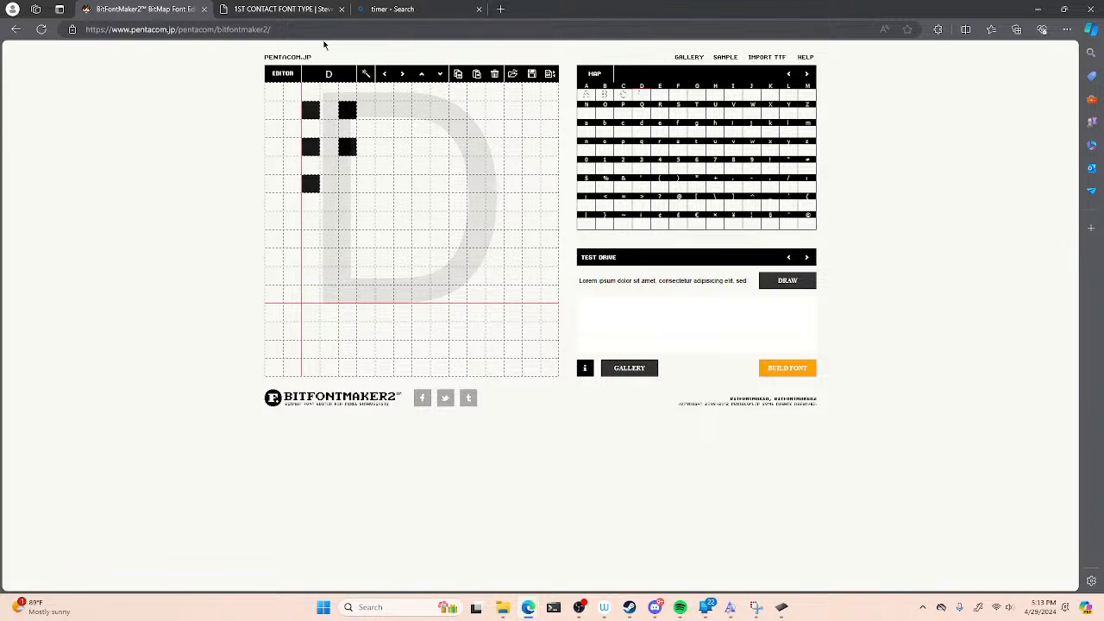
{"action": "left_click", "coordinate": [348, 184]}
{"action": "left_click", "coordinate": [311, 221]}
{"action": "left_click", "coordinate": [347, 221]}
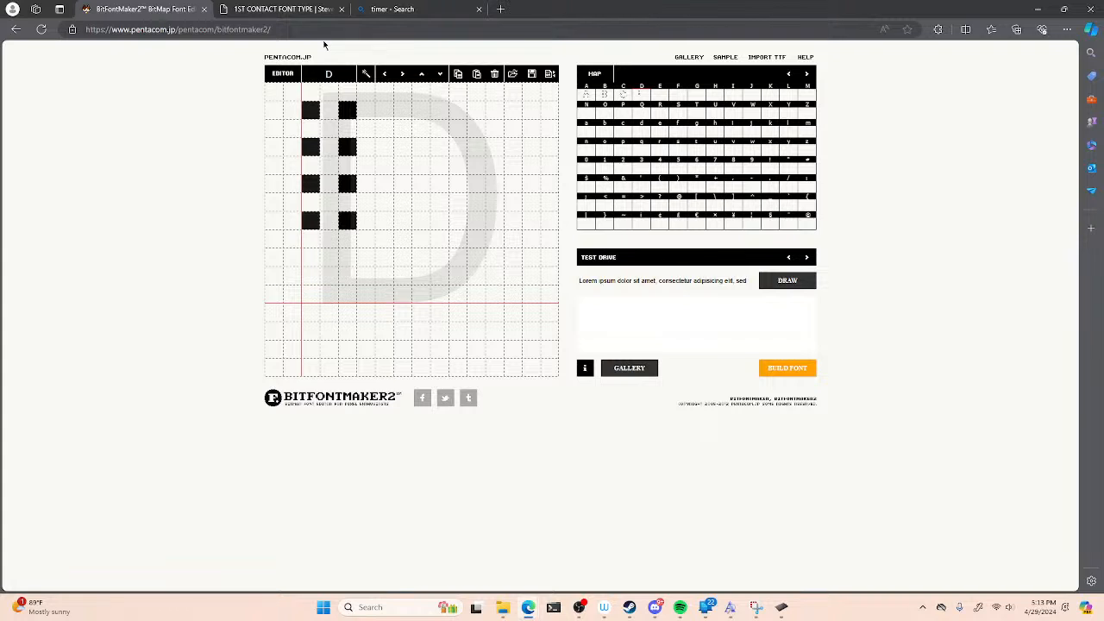
{"action": "left_click", "coordinate": [310, 258]}
{"action": "left_click", "coordinate": [348, 258]}
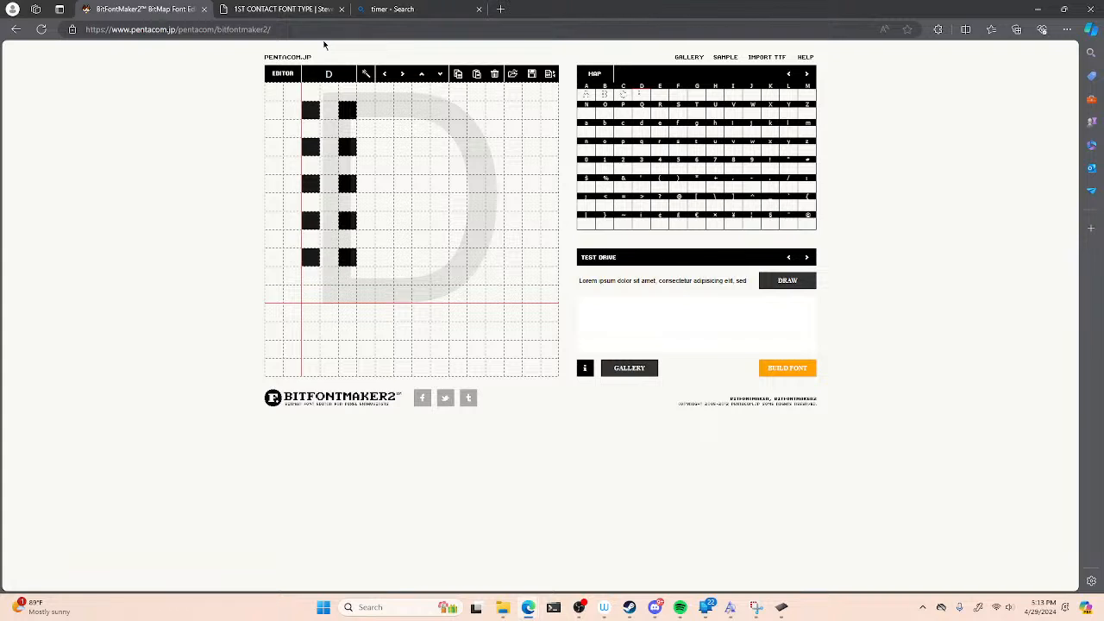
{"action": "left_click", "coordinate": [311, 295]}
{"action": "left_click", "coordinate": [348, 294]}
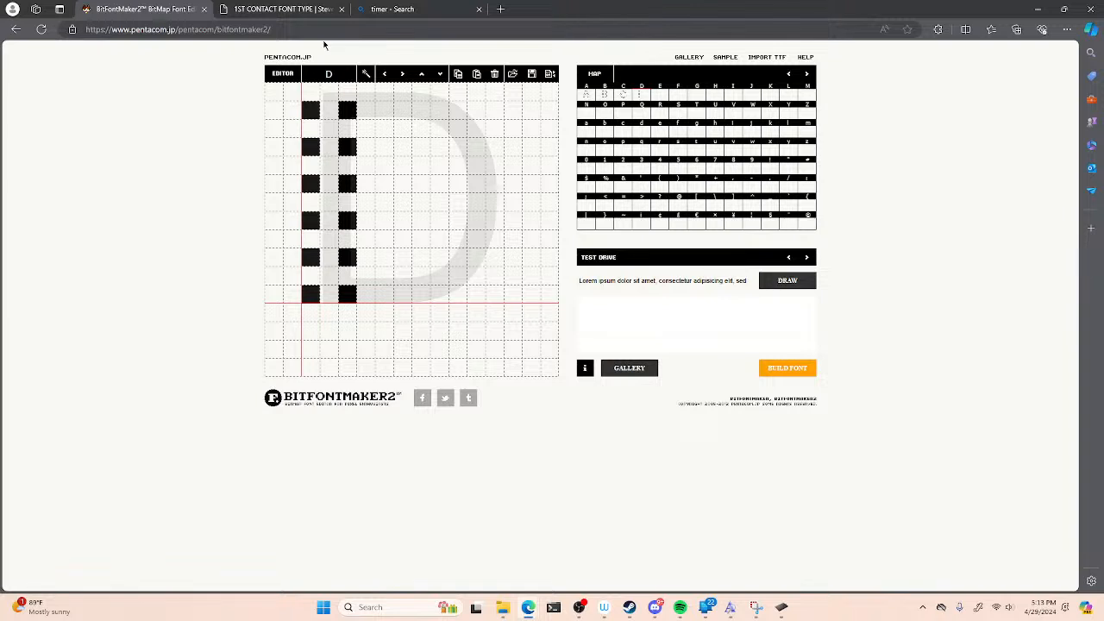
- Draw the bottom of the D with two pairs of spaced pixels, one on the baseline row and one below it
{"action": "left_click", "coordinate": [384, 332]}
{"action": "left_click", "coordinate": [421, 331]}
{"action": "left_click", "coordinate": [384, 294]}
{"action": "left_click", "coordinate": [421, 294]}
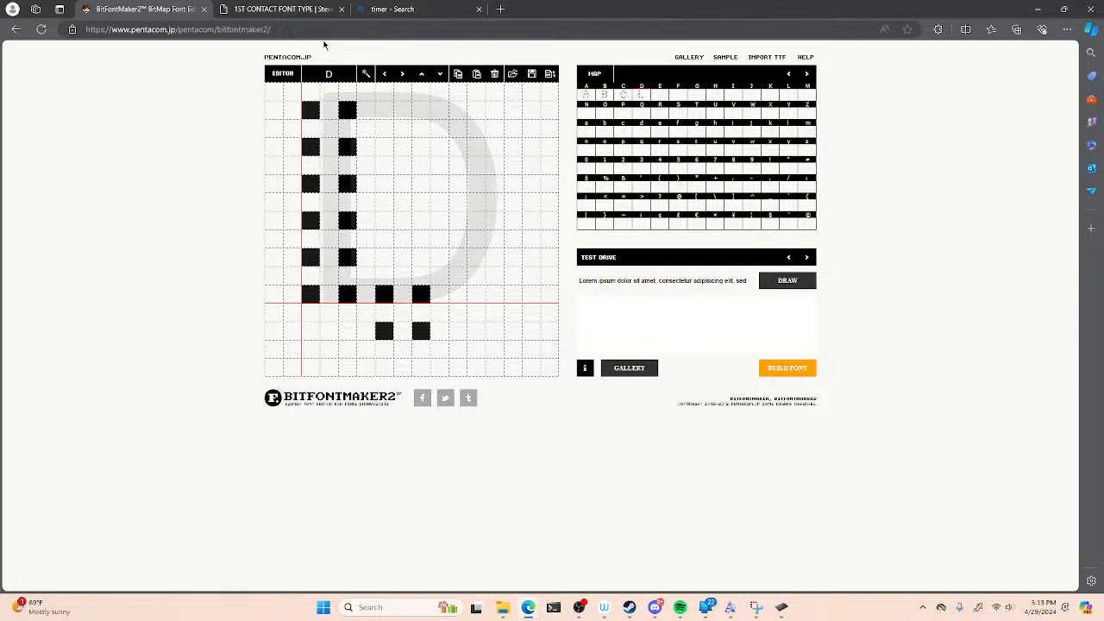
- Draw the right curve of the D as five staggered pairs of spaced pixels, working upward
{"action": "left_click", "coordinate": [458, 276]}
{"action": "left_click", "coordinate": [494, 276]}
{"action": "left_click", "coordinate": [458, 239]}
{"action": "left_click", "coordinate": [495, 239]}
{"action": "left_click", "coordinate": [476, 203]}
{"action": "left_click", "coordinate": [514, 203]}
{"action": "left_click", "coordinate": [476, 166]}
{"action": "left_click", "coordinate": [513, 166]}
{"action": "left_click", "coordinate": [458, 128]}
{"action": "left_click", "coordinate": [494, 128]}
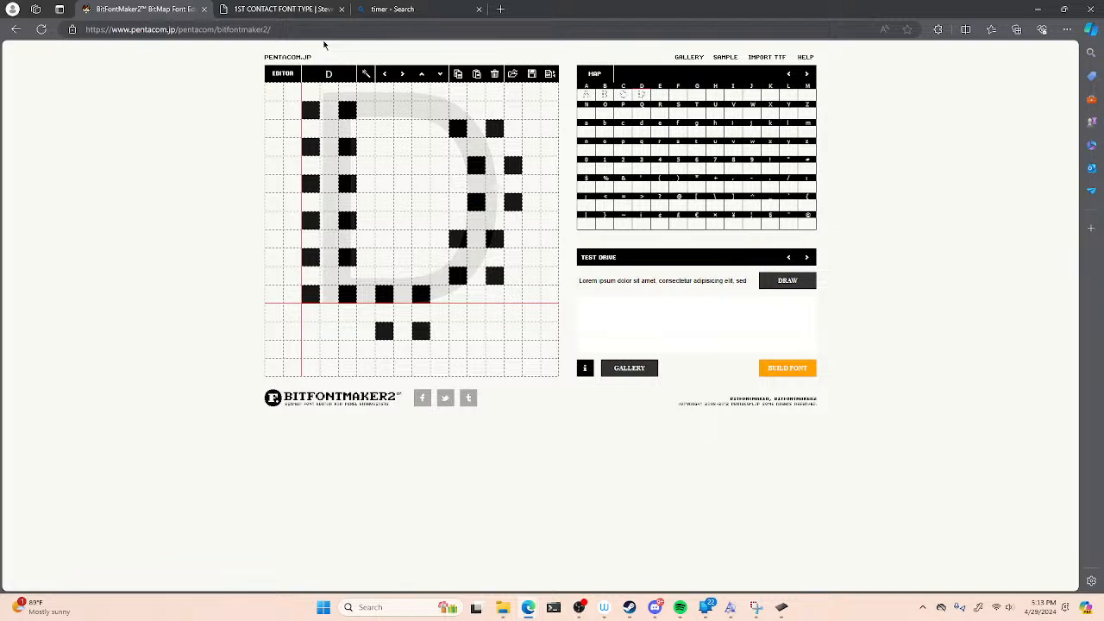
- Add a pair of spaced pixels at the top of the D and shift the whole glyph down by one pixel
{"action": "left_click", "coordinate": [402, 92]}
{"action": "left_click", "coordinate": [439, 92]}
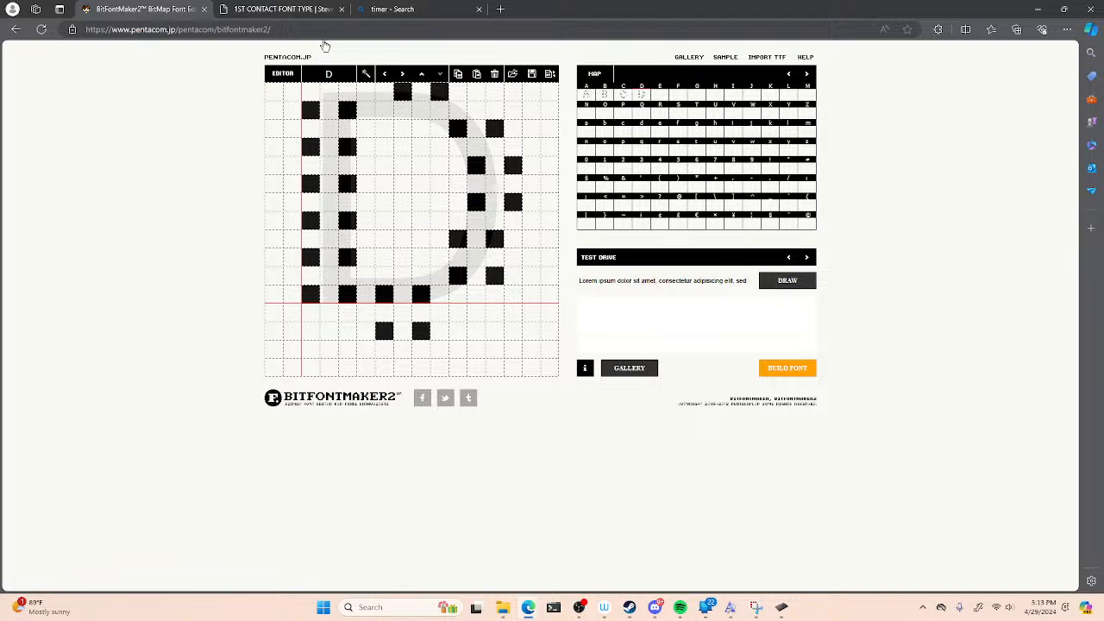
{"action": "left_click", "coordinate": [440, 74]}
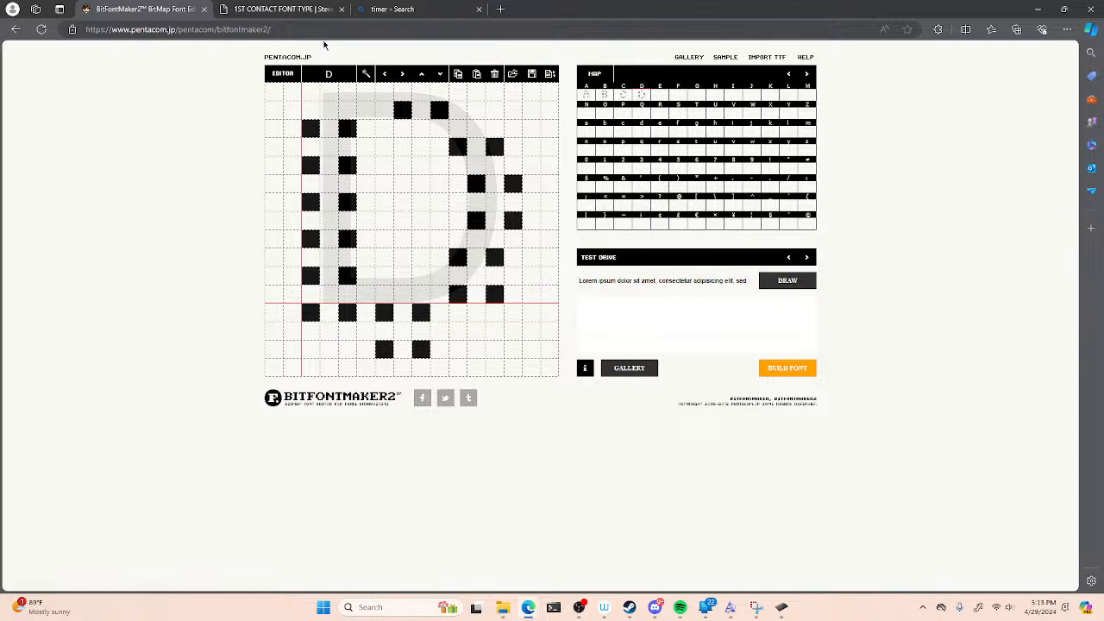
- Add a pair of spaced pixels in the grid's top row to finish the D's upper edge near its stem
{"action": "left_click", "coordinate": [330, 91]}
{"action": "left_click", "coordinate": [366, 91]}
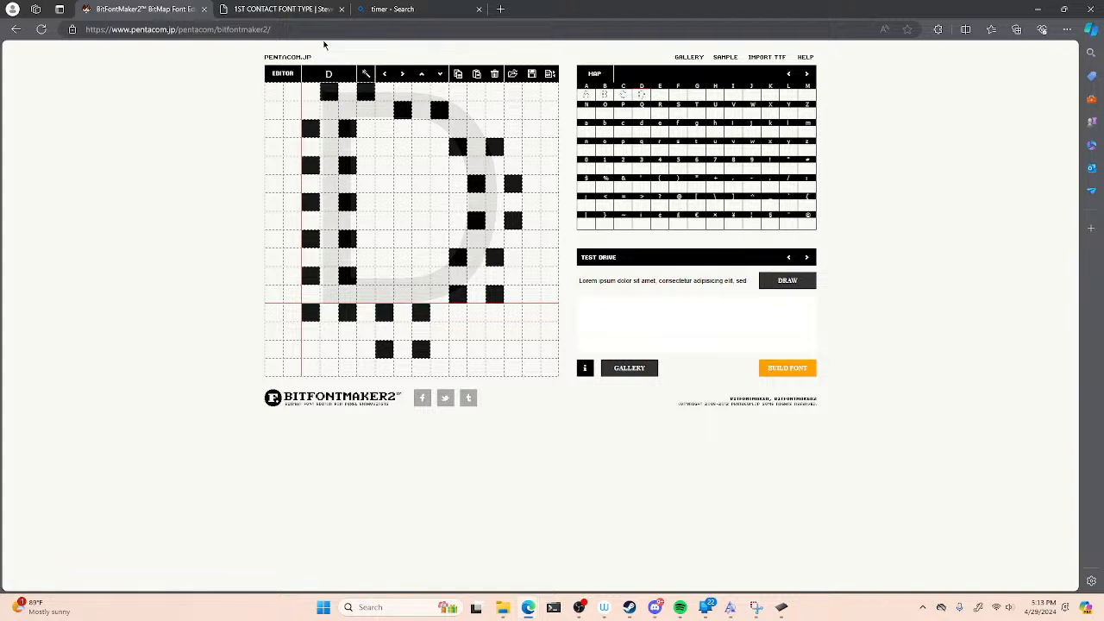
- Draw the vertical stem of the E as six rows of two spaced pixels, starting one column in from the guide line and working up from the baseline
{"action": "left_click", "coordinate": [660, 94]}
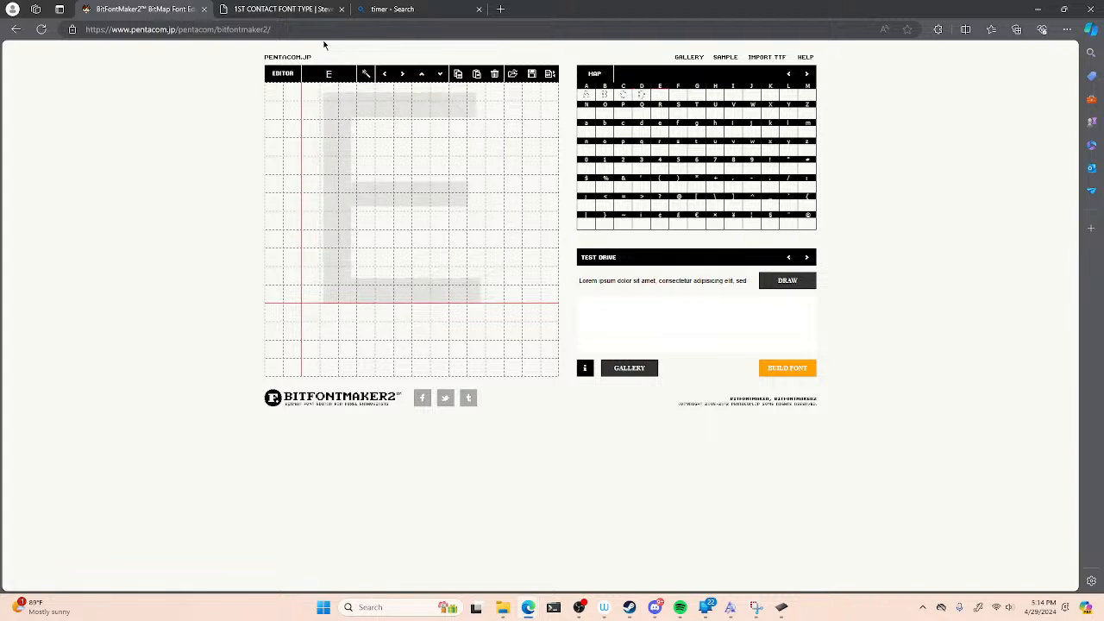
{"action": "left_click", "coordinate": [329, 294]}
{"action": "left_click", "coordinate": [365, 294]}
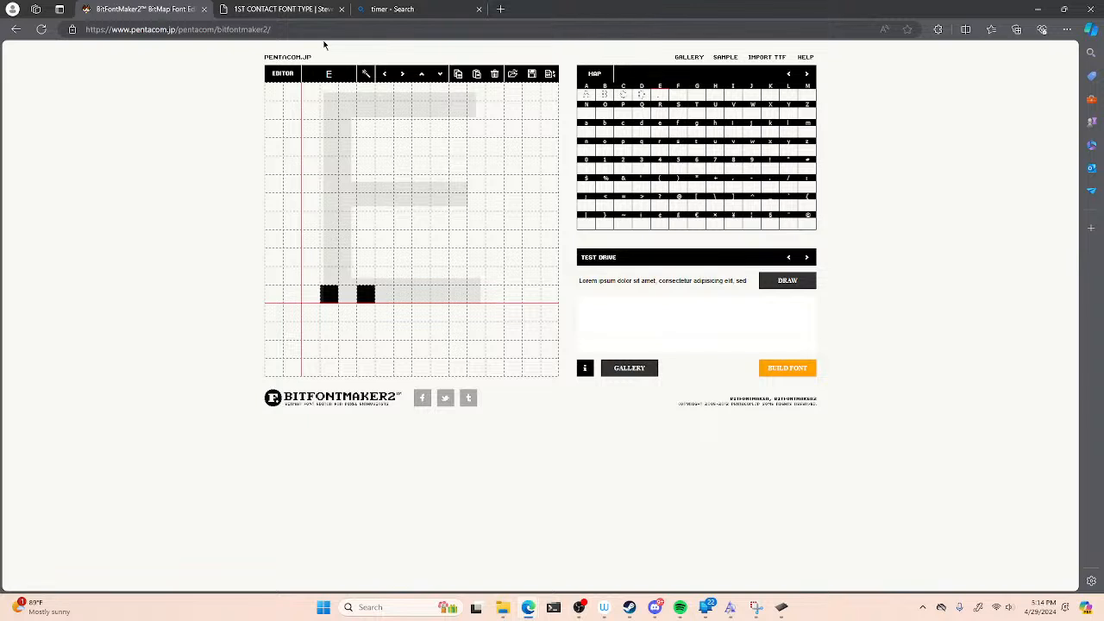
{"action": "left_click", "coordinate": [330, 257]}
{"action": "left_click", "coordinate": [366, 258]}
{"action": "left_click", "coordinate": [329, 221]}
{"action": "left_click", "coordinate": [366, 221]}
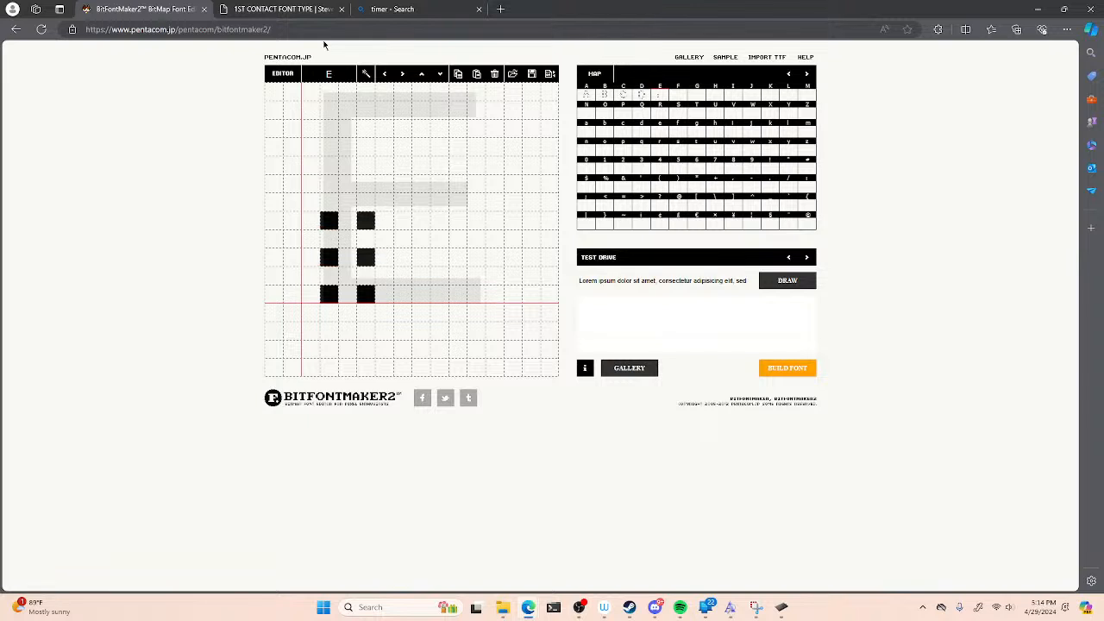
{"action": "left_click", "coordinate": [328, 183]}
{"action": "left_click", "coordinate": [366, 184]}
{"action": "left_click", "coordinate": [329, 147]}
{"action": "left_click", "coordinate": [366, 147]}
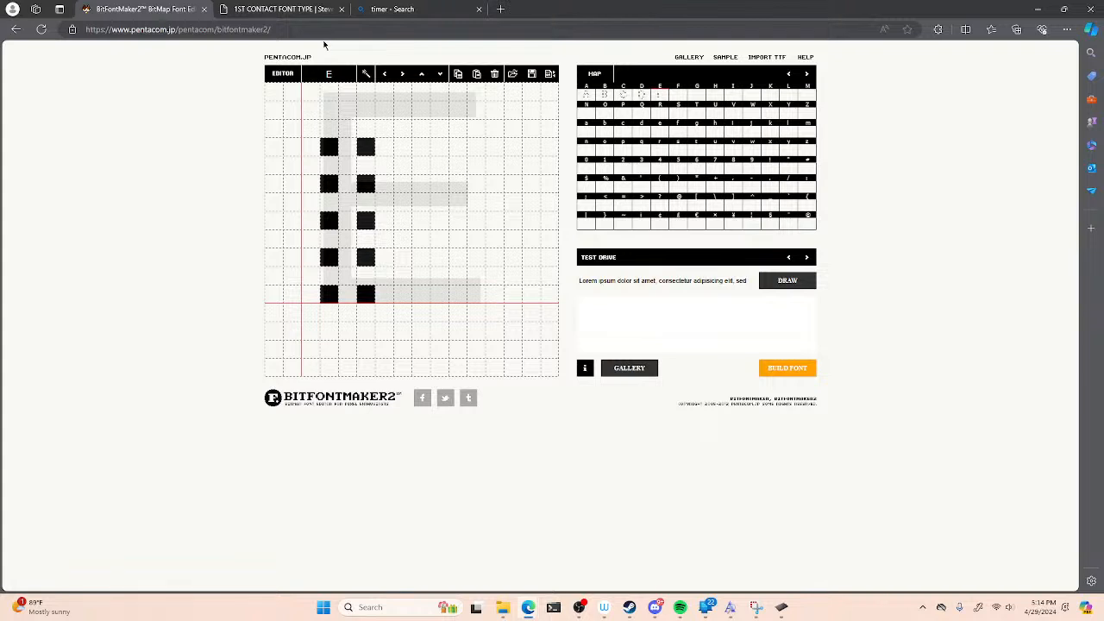
{"action": "left_click", "coordinate": [328, 109]}
{"action": "left_click", "coordinate": [366, 110]}
- Draw the top arm of the E as two rows of three spaced pixels, extending the stem's two uppermost rows
{"action": "left_click", "coordinate": [403, 109]}
{"action": "left_click", "coordinate": [403, 146]}
{"action": "left_click", "coordinate": [439, 147]}
{"action": "left_click", "coordinate": [439, 110]}
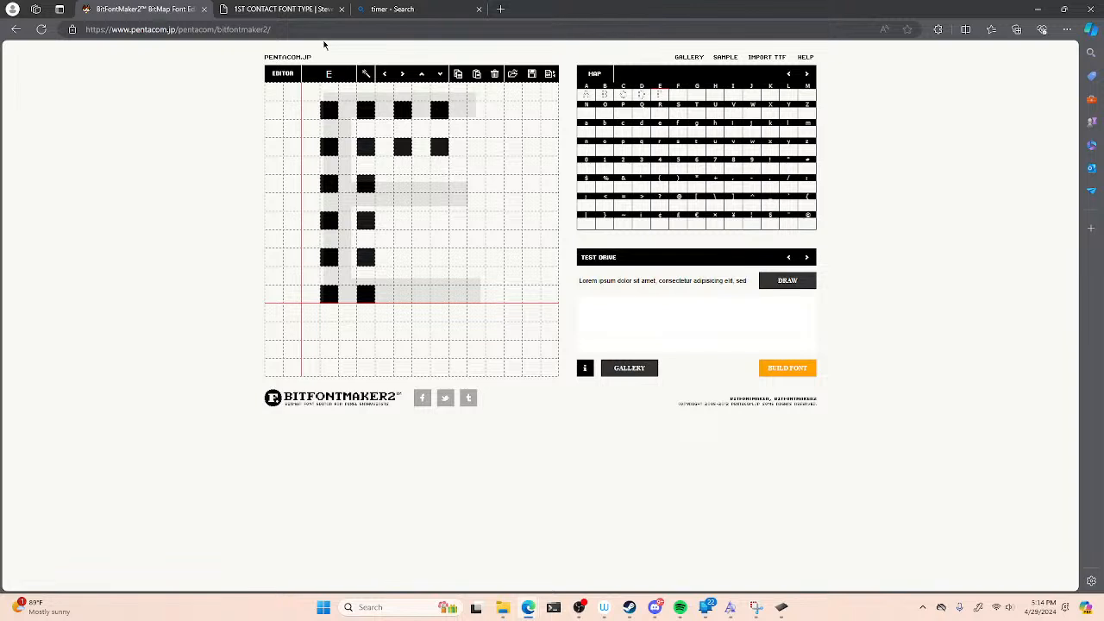
{"action": "left_click", "coordinate": [476, 147]}
{"action": "left_click", "coordinate": [477, 110]}
- Draw the middle arm of the E by extending the stem's two middle rows with spaced pixels
{"action": "left_click", "coordinate": [403, 184]}
{"action": "left_click", "coordinate": [402, 221]}
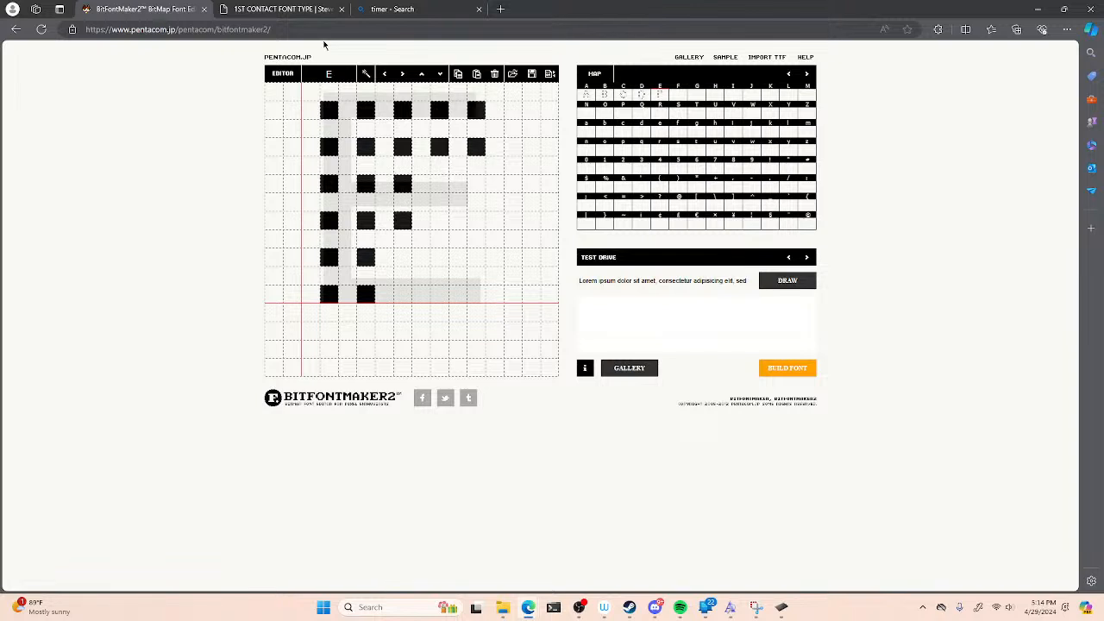
{"action": "left_click", "coordinate": [439, 221]}
{"action": "left_click", "coordinate": [439, 184]}
{"action": "left_click", "coordinate": [477, 221]}
- Draw the E's bottom arm as two rows of three spaced pixels and shorten the middle arm by its two outermost pixels
{"action": "left_click", "coordinate": [403, 258]}
{"action": "left_click", "coordinate": [403, 294]}
{"action": "left_click", "coordinate": [440, 295]}
{"action": "left_click", "coordinate": [439, 258]}
{"action": "left_click", "coordinate": [477, 258]}
{"action": "left_click", "coordinate": [477, 295]}
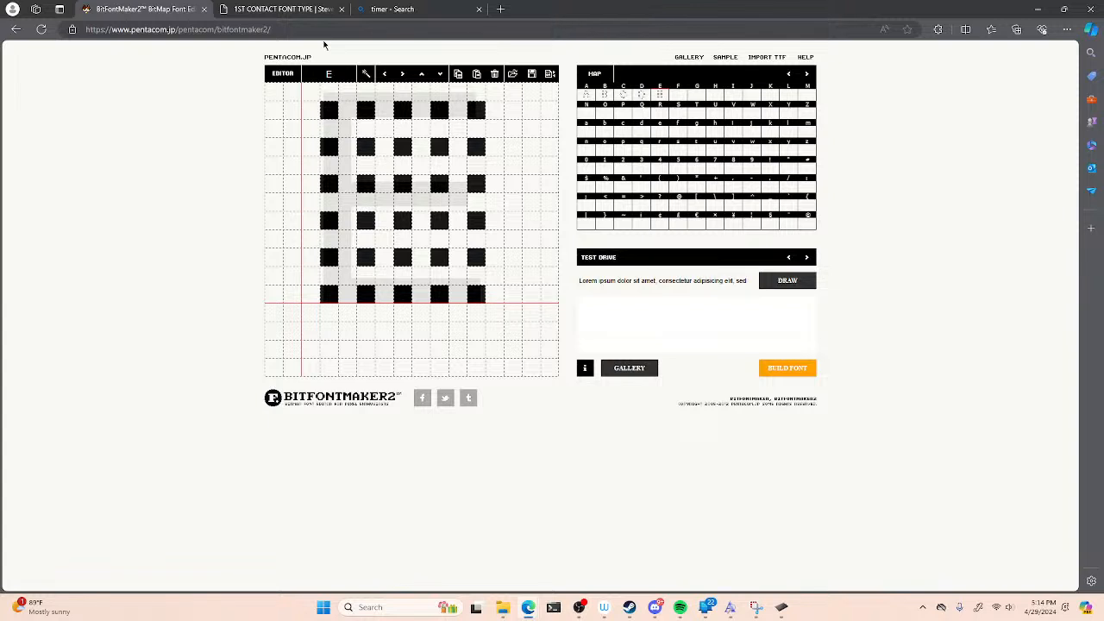
{"action": "left_click", "coordinate": [476, 183]}
{"action": "left_click", "coordinate": [476, 221]}
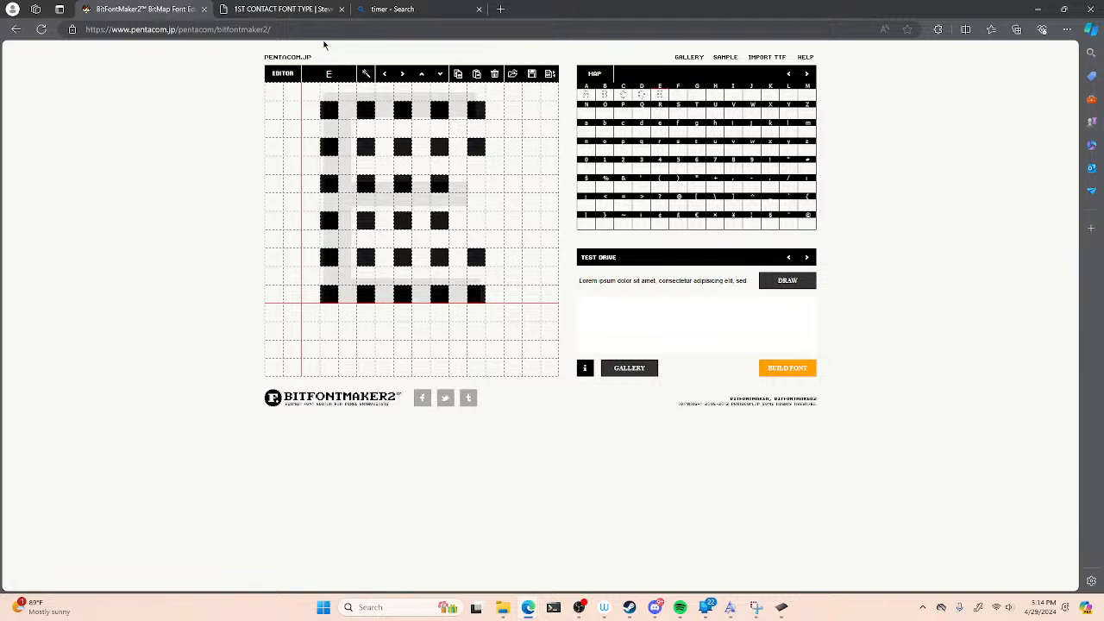
- Open the letter F for drawing
{"action": "left_click", "coordinate": [678, 85]}
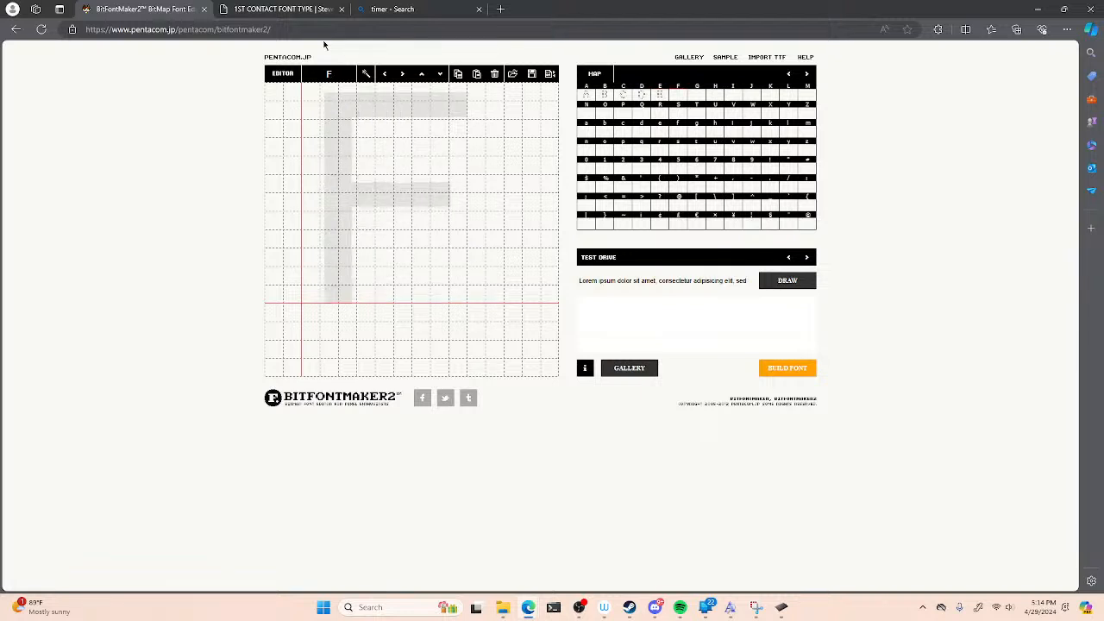
{"action": "left_click", "coordinate": [310, 294]}
{"action": "left_click", "coordinate": [311, 293]}
{"action": "left_click", "coordinate": [329, 294]}
{"action": "left_click", "coordinate": [366, 294]}
{"action": "left_click", "coordinate": [347, 294]}
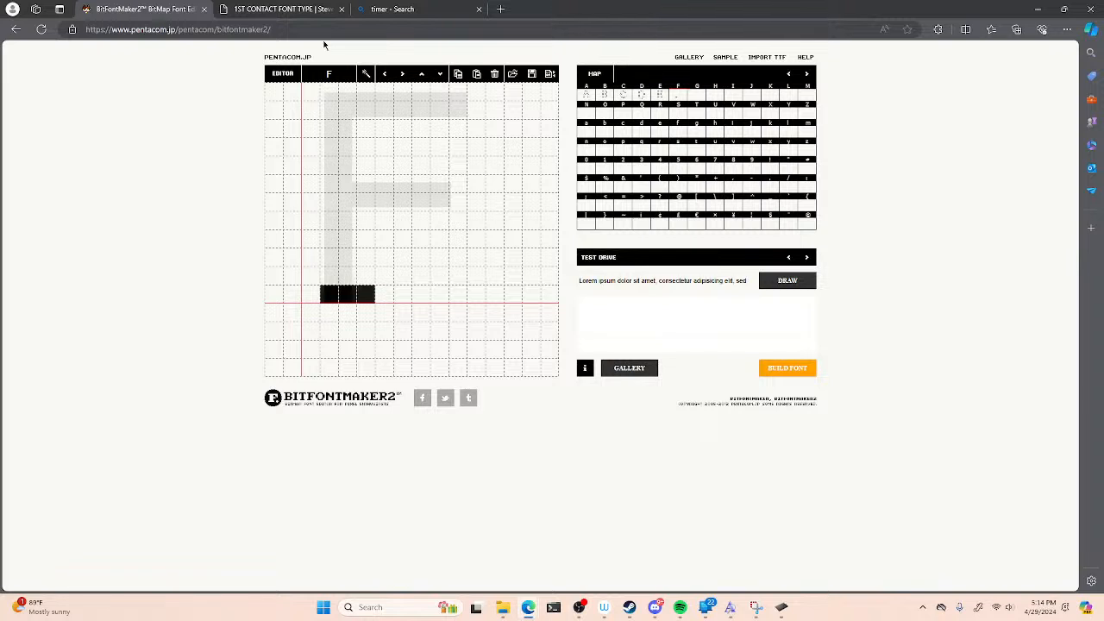
{"action": "left_click", "coordinate": [366, 294]}
{"action": "left_click", "coordinate": [347, 294]}
{"action": "left_click", "coordinate": [328, 294]}
- Draw the vertical stem of the F as six rows of two spaced pixels, starting at the vertical guide line and working up from the baseline
{"action": "left_click", "coordinate": [310, 293]}
{"action": "left_click", "coordinate": [347, 294]}
{"action": "left_click", "coordinate": [310, 257]}
{"action": "left_click", "coordinate": [347, 257]}
{"action": "left_click", "coordinate": [311, 221]}
{"action": "left_click", "coordinate": [347, 221]}
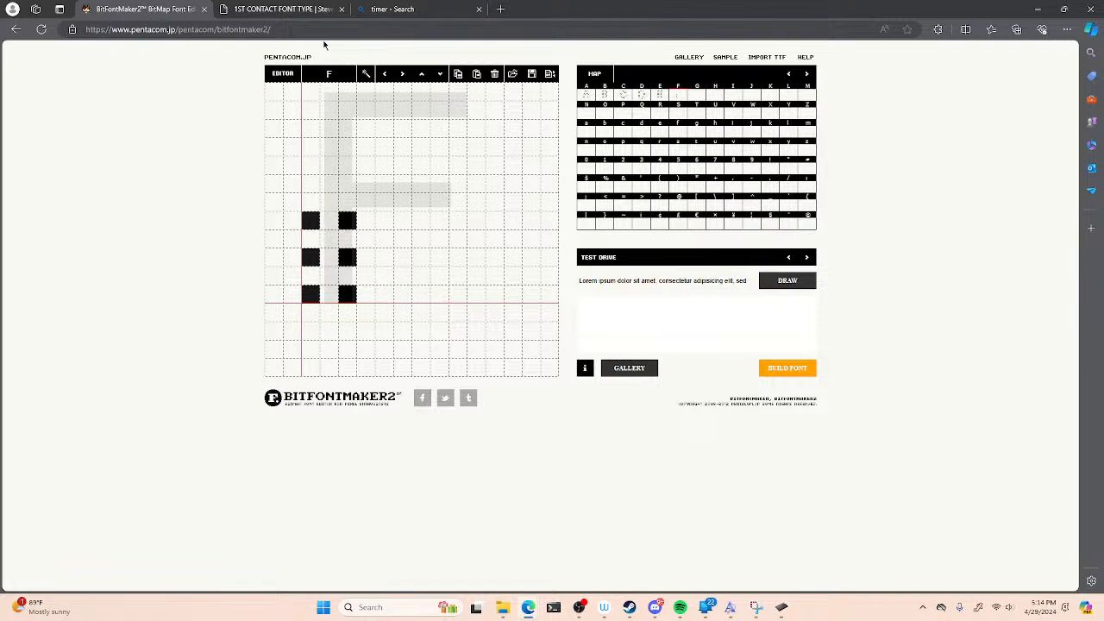
{"action": "left_click", "coordinate": [310, 184]}
{"action": "left_click", "coordinate": [347, 183]}
{"action": "left_click", "coordinate": [311, 147]}
{"action": "left_click", "coordinate": [347, 148]}
{"action": "left_click", "coordinate": [311, 110]}
{"action": "left_click", "coordinate": [347, 111]}
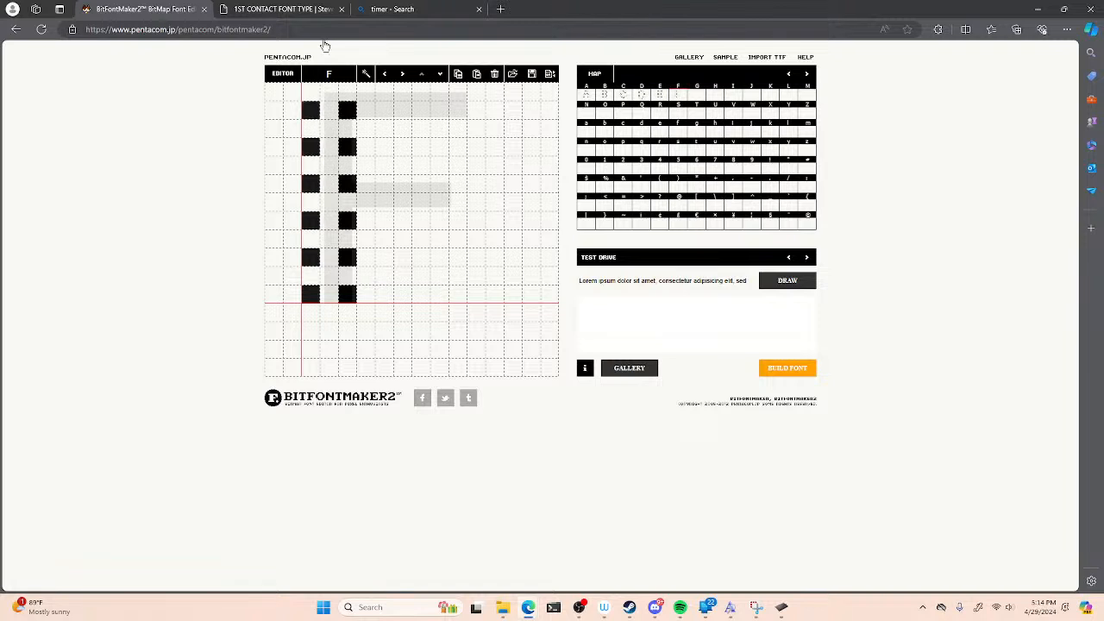
- Shift the F down by one pixel and add another pair of spaced stem pixels in the grid's top row
{"action": "left_click", "coordinate": [440, 74]}
{"action": "left_click", "coordinate": [311, 92]}
{"action": "left_click", "coordinate": [347, 91]}
- Draw the top arm of the F as two rows of three spaced pixels extending from the stem
{"action": "left_click", "coordinate": [384, 91]}
{"action": "left_click", "coordinate": [384, 128]}
{"action": "left_click", "coordinate": [421, 127]}
{"action": "left_click", "coordinate": [421, 92]}
{"action": "left_click", "coordinate": [458, 92]}
{"action": "left_click", "coordinate": [458, 128]}
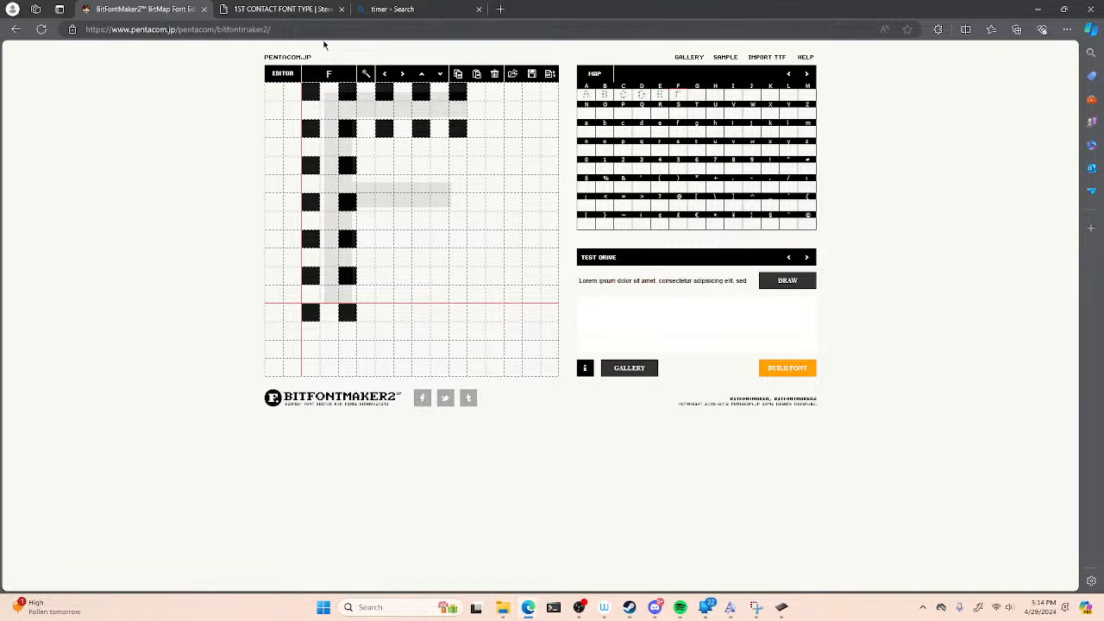
- Draw the middle arm of the F as two rows of two spaced pixels, offset vertically from the stem's rows
{"action": "left_click", "coordinate": [384, 184]}
{"action": "left_click", "coordinate": [384, 221]}
{"action": "left_click", "coordinate": [421, 183]}
{"action": "left_click", "coordinate": [421, 221]}
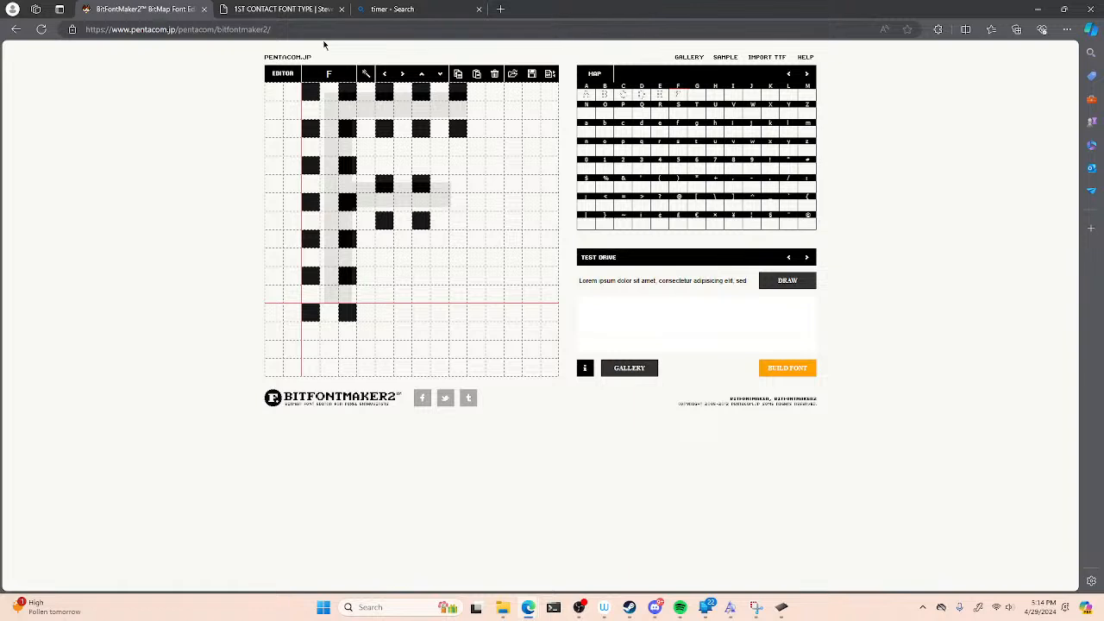
- Start the G with two staggered pairs of spaced pixels at its upper-right end and shift them down by one pixel
{"action": "left_click", "coordinate": [697, 94]}
{"action": "left_click", "coordinate": [477, 147]}
{"action": "left_click", "coordinate": [512, 146]}
{"action": "left_click", "coordinate": [458, 110]}
{"action": "left_click", "coordinate": [495, 110]}
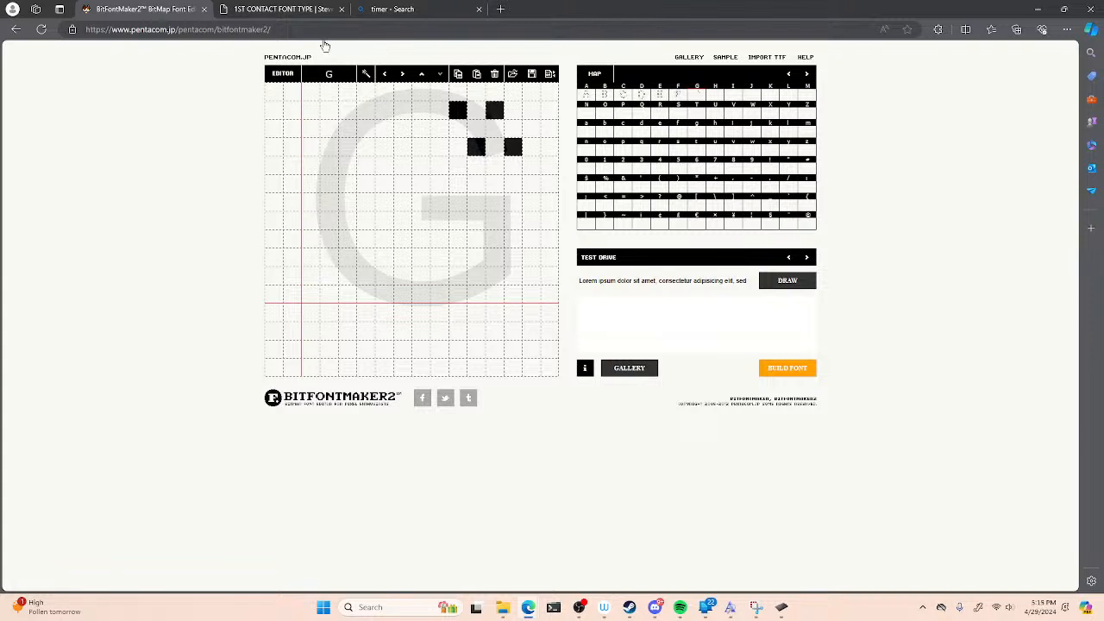
{"action": "left_click", "coordinate": [440, 74]}
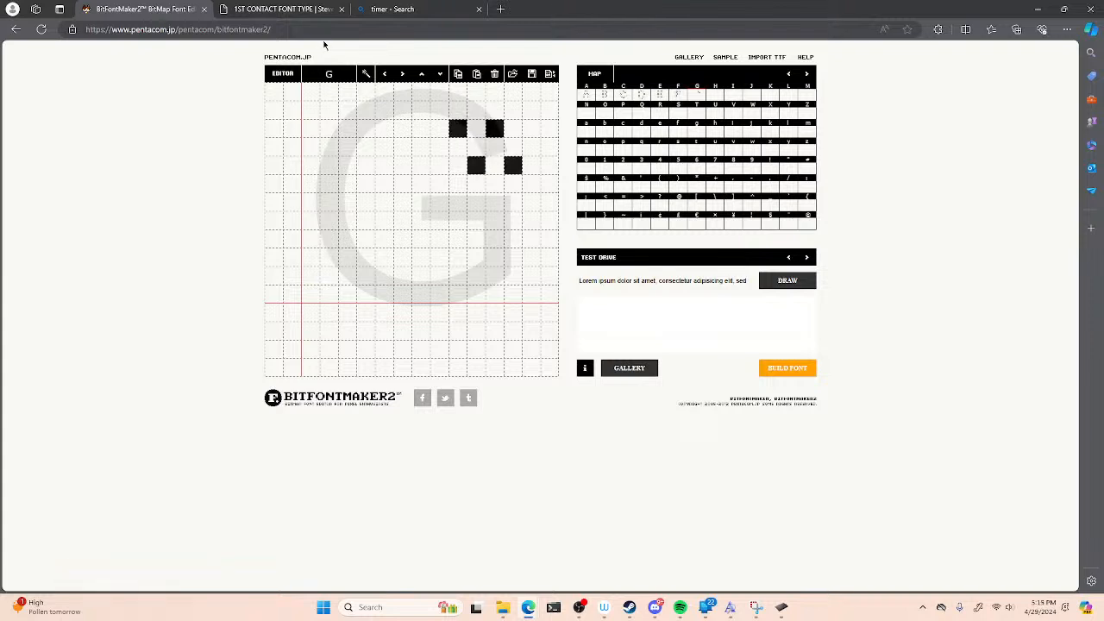
- Draw the top and upper-left curve of the G with four pairs of spaced pixels, from the grid's top row down to the guide line
{"action": "left_click", "coordinate": [403, 91]}
{"action": "left_click", "coordinate": [439, 92]}
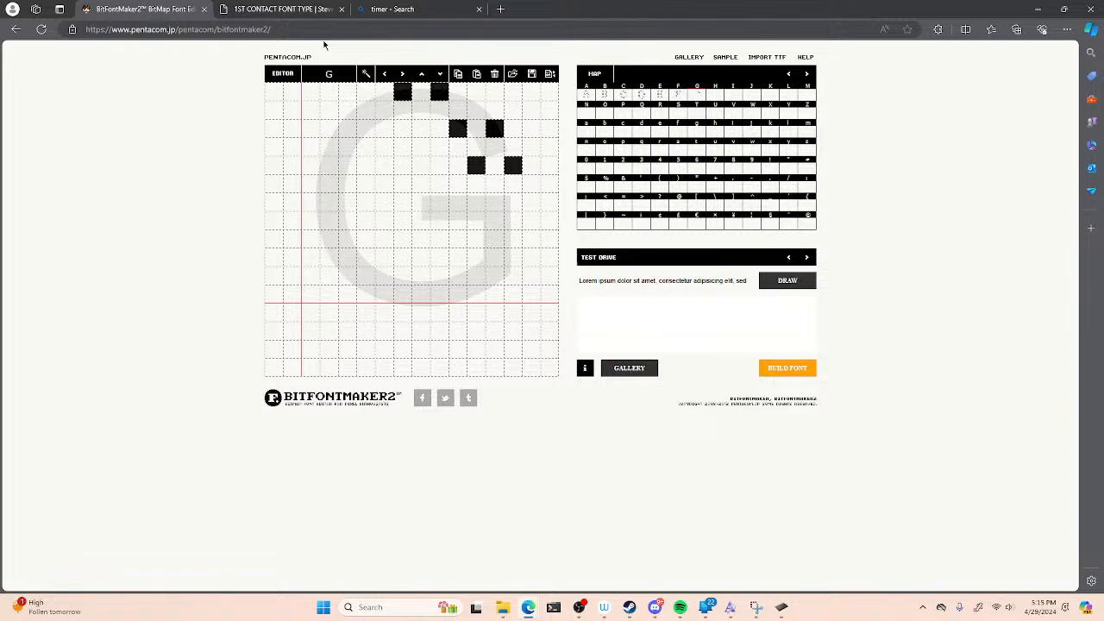
{"action": "left_click", "coordinate": [328, 109]}
{"action": "left_click", "coordinate": [366, 110]}
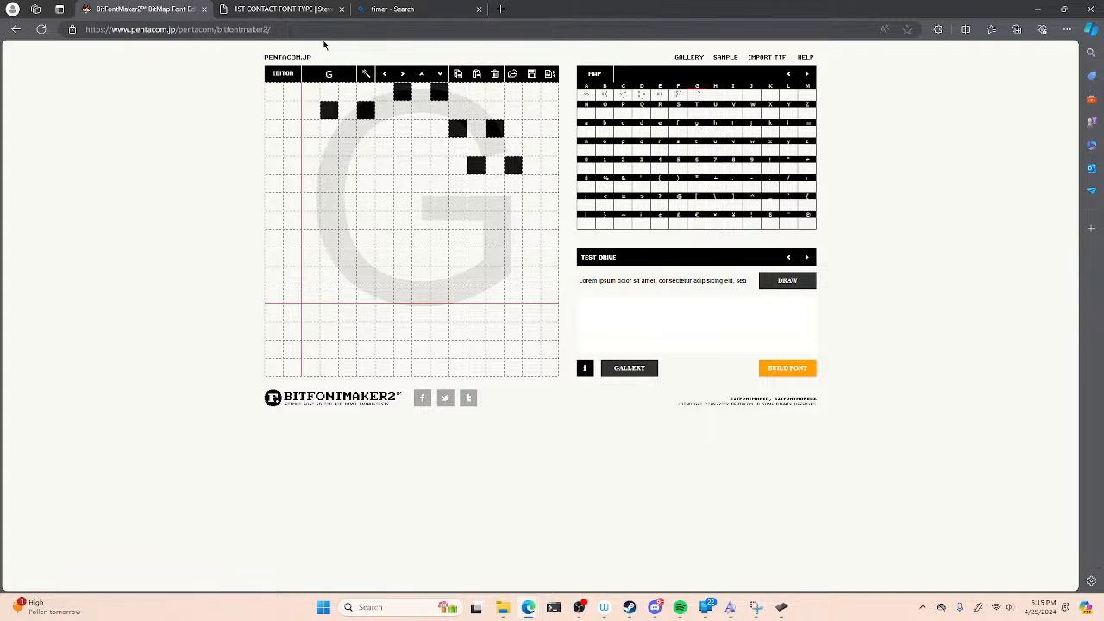
{"action": "left_click", "coordinate": [328, 147]}
{"action": "left_click", "coordinate": [366, 147]}
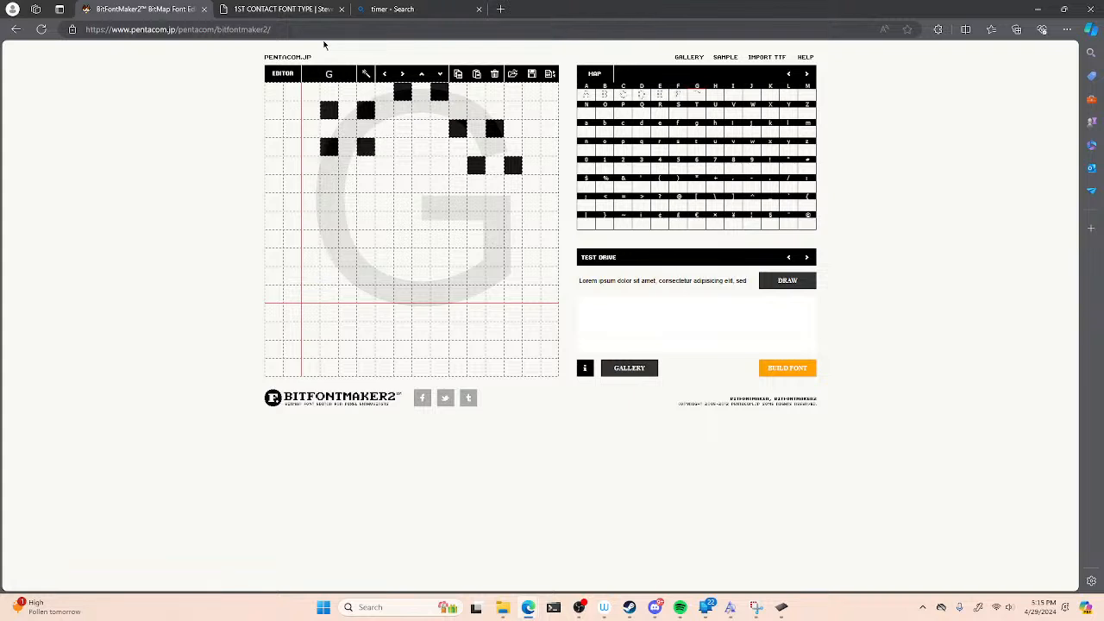
{"action": "left_click", "coordinate": [311, 183]}
{"action": "left_click", "coordinate": [348, 183]}
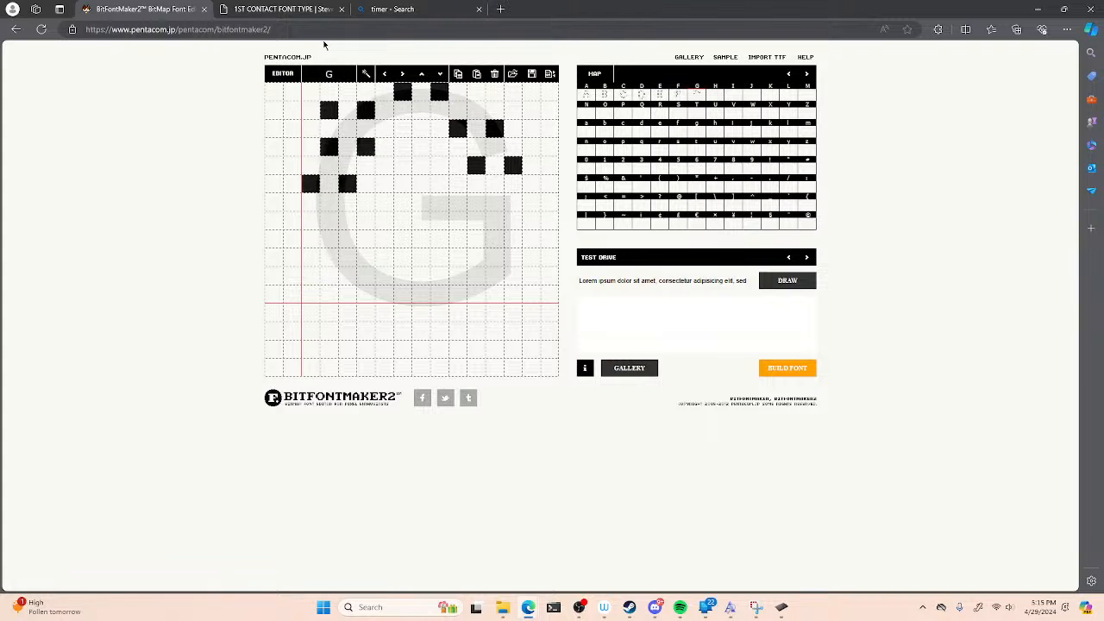
- Draw the lower-left curve and bottom of the G with three staggered pairs of spaced pixels, ending on the baseline row
{"action": "left_click", "coordinate": [329, 220]}
{"action": "left_click", "coordinate": [366, 221]}
{"action": "left_click", "coordinate": [348, 257]}
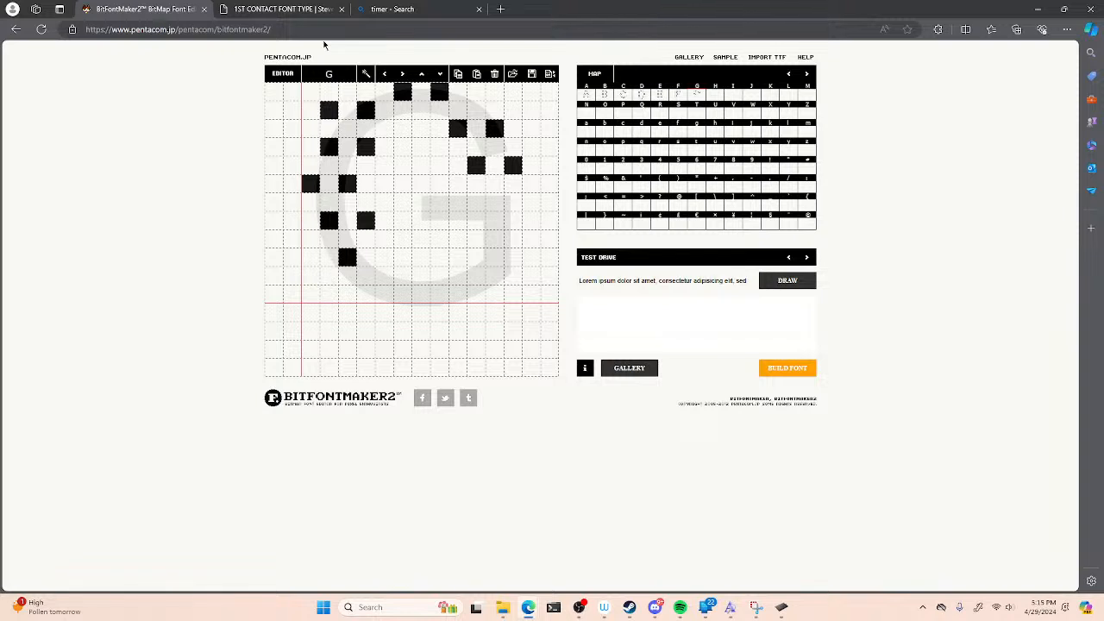
{"action": "left_click", "coordinate": [384, 257]}
{"action": "left_click", "coordinate": [403, 294]}
{"action": "left_click", "coordinate": [439, 295]}
- Draw the right side of the G as three stacked pairs of spaced pixels, working upward from just above the baseline row
{"action": "left_click", "coordinate": [476, 276]}
{"action": "left_click", "coordinate": [512, 276]}
{"action": "left_click", "coordinate": [476, 239]}
{"action": "left_click", "coordinate": [513, 239]}
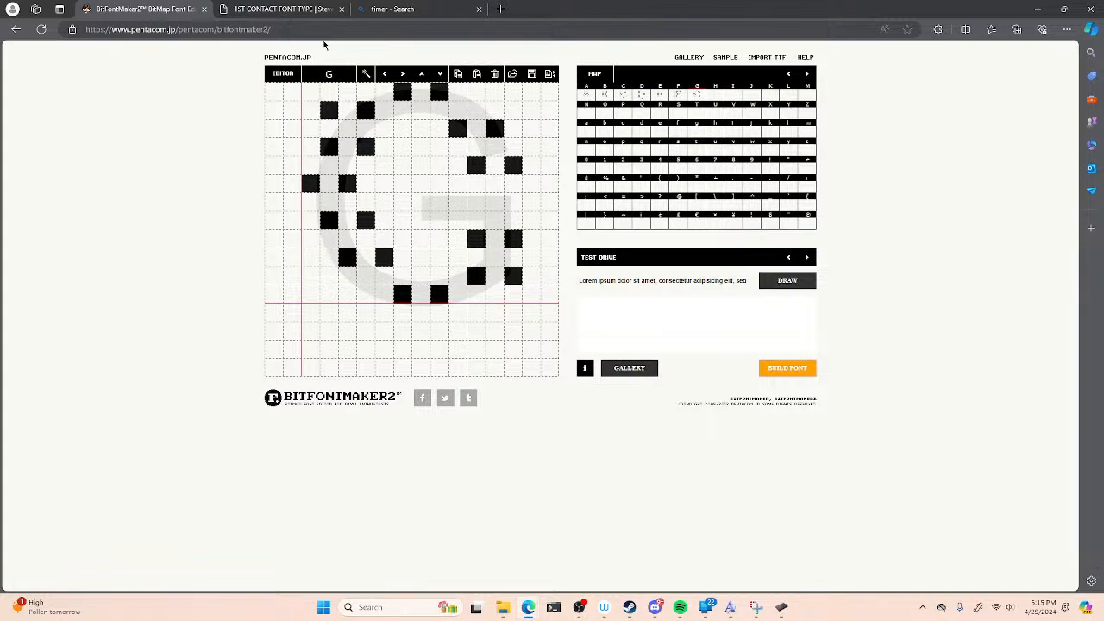
{"action": "left_click", "coordinate": [476, 203]}
{"action": "left_click", "coordinate": [512, 203]}
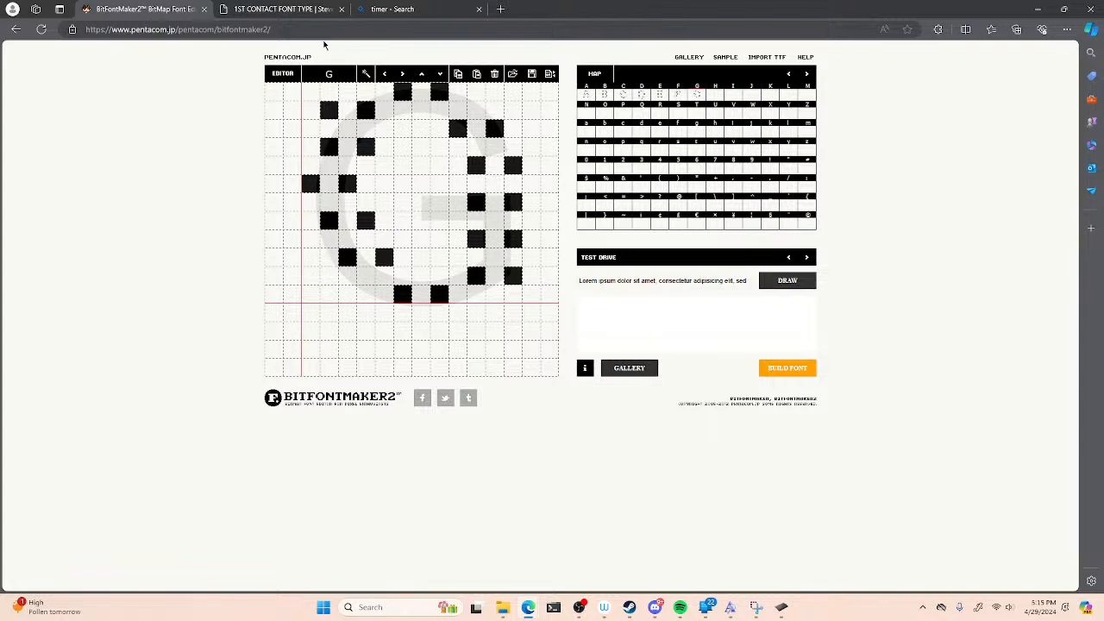
- Add the G's crossbar as a pair of spaced pixels and remove the pixel pair above its right side to open the gap
{"action": "left_click", "coordinate": [402, 202]}
{"action": "left_click", "coordinate": [439, 203]}
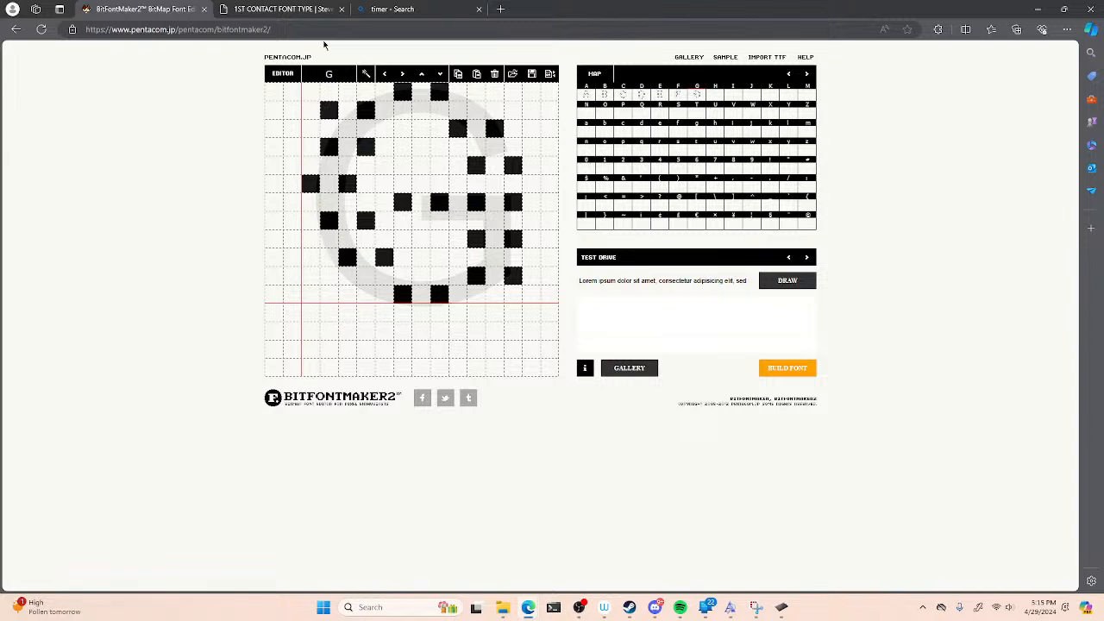
{"action": "left_click", "coordinate": [476, 164]}
{"action": "left_click", "coordinate": [513, 165]}
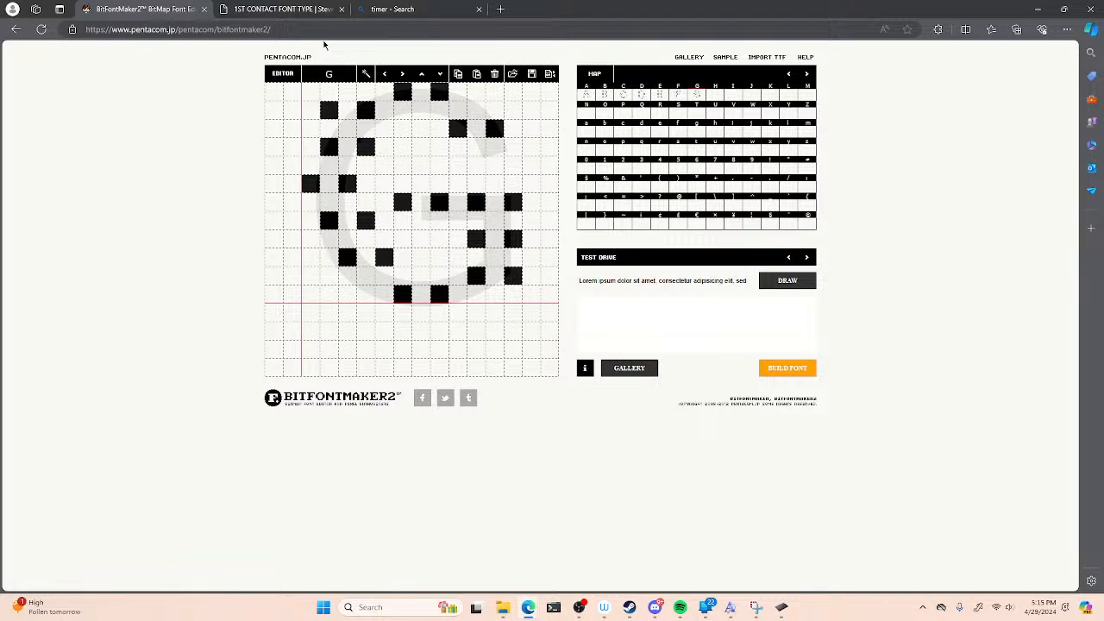
- Draw the left stem of the H as six rows of two spaced pixels, starting at the vertical guide line and working up from the baseline
{"action": "left_click", "coordinate": [716, 86]}
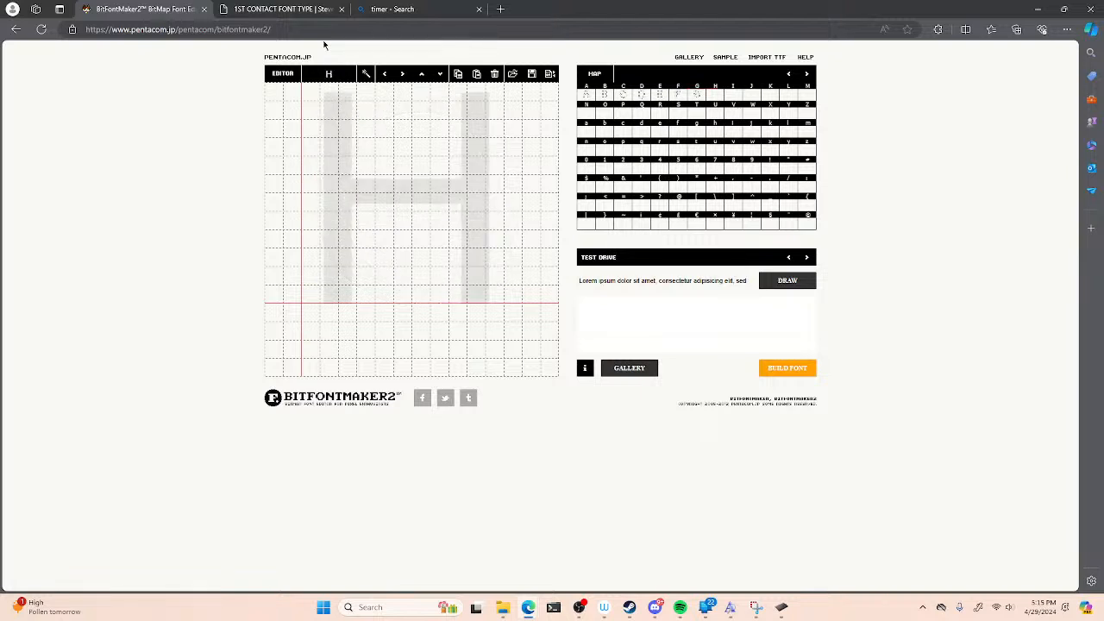
{"action": "left_click", "coordinate": [311, 294]}
{"action": "left_click", "coordinate": [348, 294]}
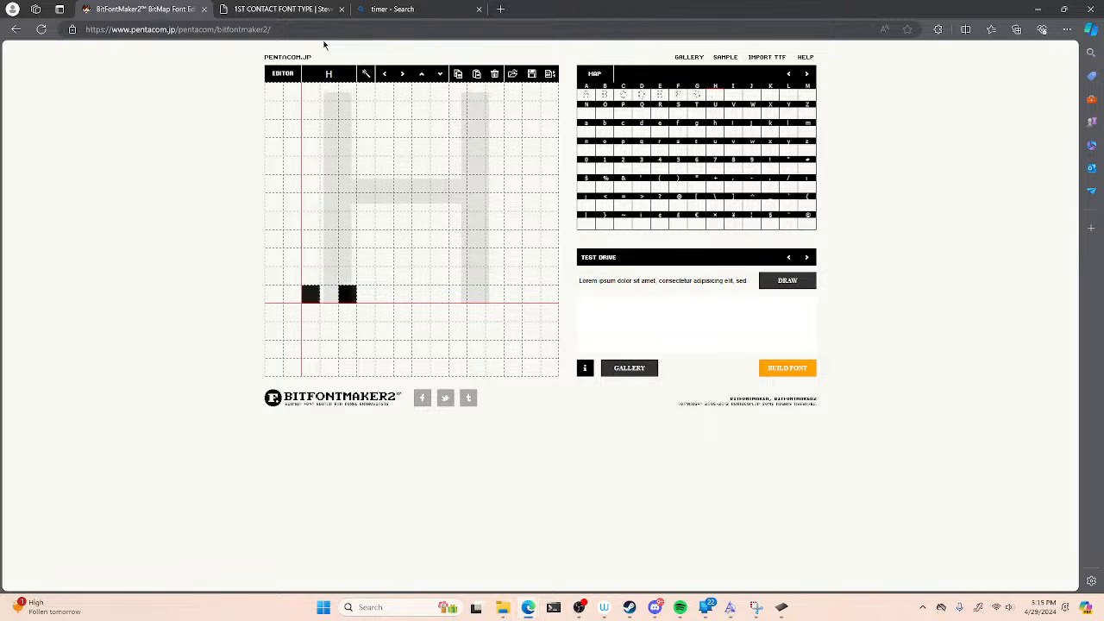
{"action": "left_click", "coordinate": [311, 257]}
{"action": "left_click", "coordinate": [348, 257]}
{"action": "left_click", "coordinate": [310, 220]}
{"action": "left_click", "coordinate": [348, 220]}
{"action": "left_click", "coordinate": [311, 183]}
{"action": "left_click", "coordinate": [348, 184]}
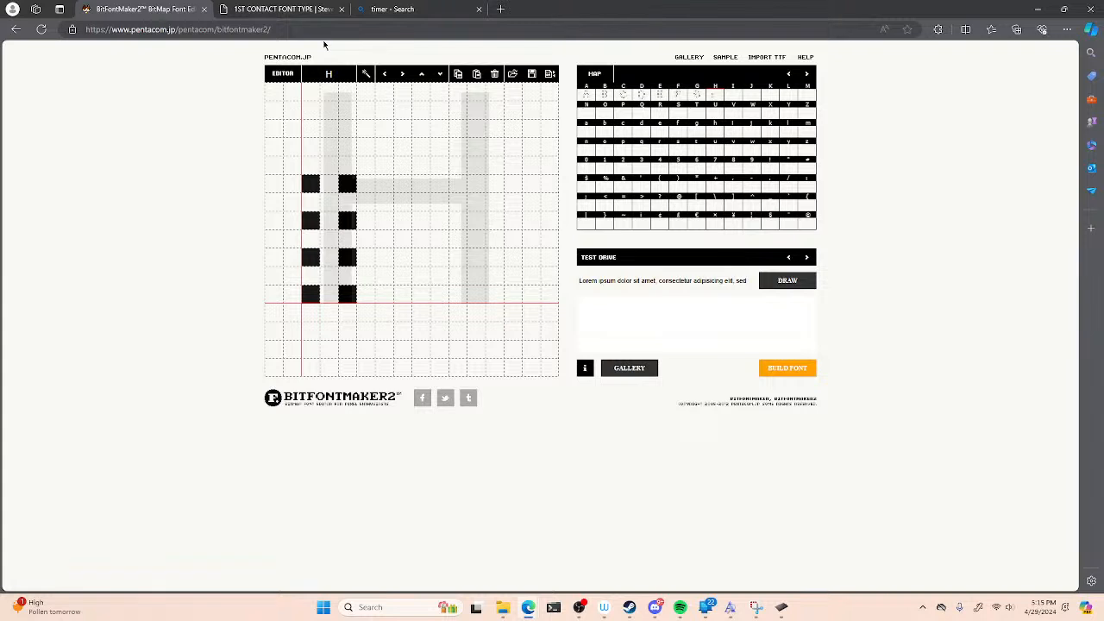
{"action": "left_click", "coordinate": [311, 147]}
{"action": "left_click", "coordinate": [348, 147]}
{"action": "left_click", "coordinate": [310, 110]}
{"action": "left_click", "coordinate": [348, 109]}
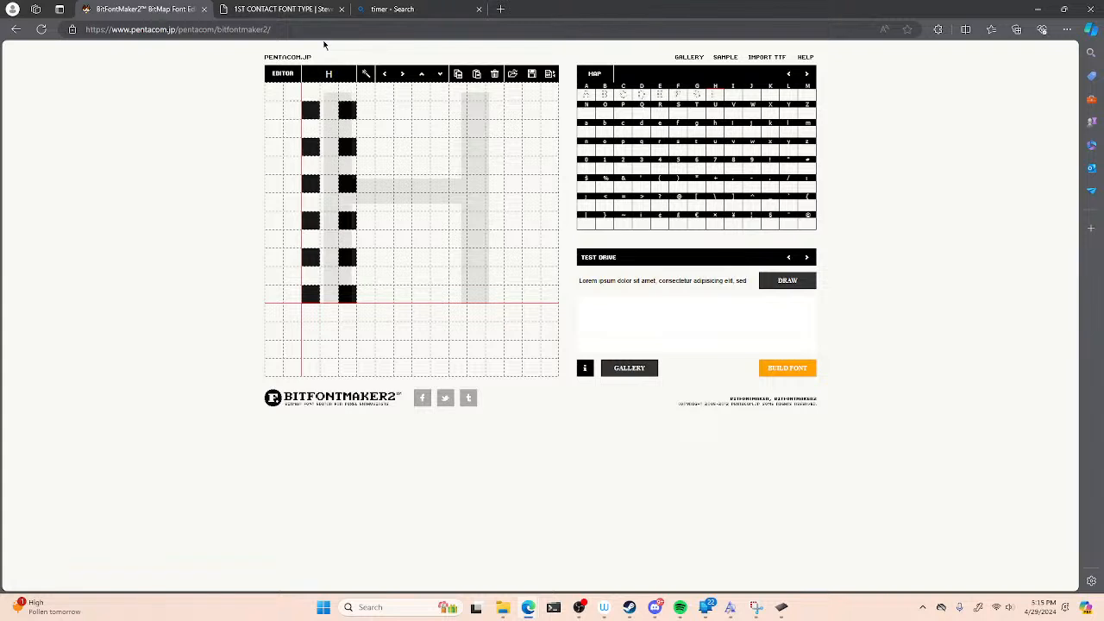
- Draw the right stem of the H as six rows of two spaced pixels, level with the left stem's rows
{"action": "left_click", "coordinate": [459, 110]}
{"action": "left_click", "coordinate": [494, 109]}
{"action": "left_click", "coordinate": [458, 146]}
{"action": "left_click", "coordinate": [494, 147]}
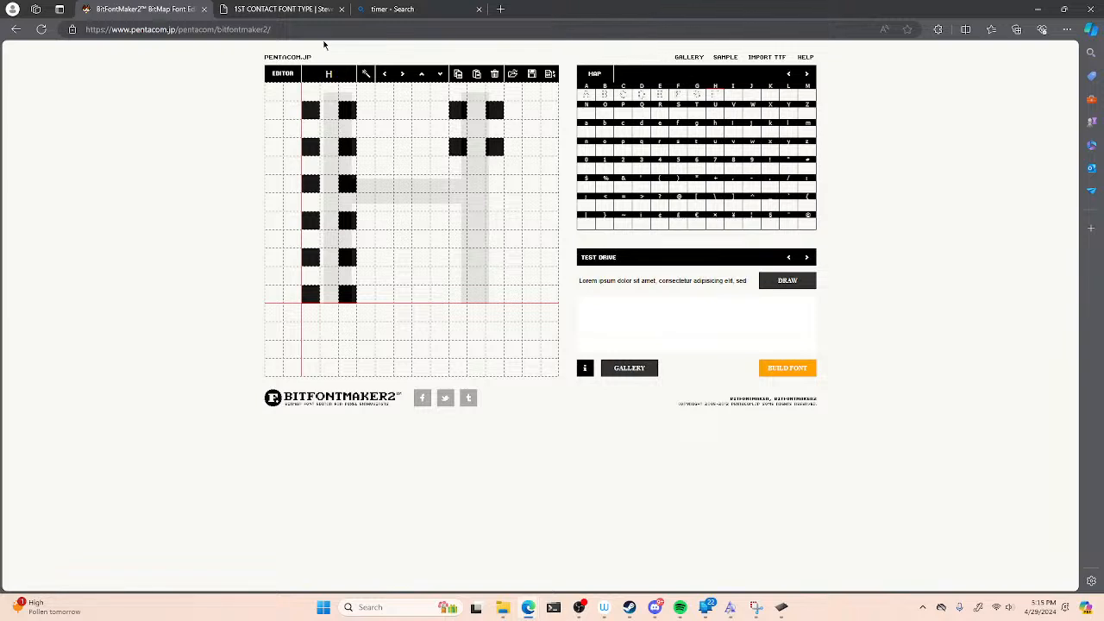
{"action": "left_click", "coordinate": [458, 184]}
{"action": "left_click", "coordinate": [494, 184]}
{"action": "left_click", "coordinate": [458, 221]}
{"action": "left_click", "coordinate": [494, 221]}
{"action": "left_click", "coordinate": [458, 258]}
{"action": "left_click", "coordinate": [495, 258]}
{"action": "left_click", "coordinate": [459, 294]}
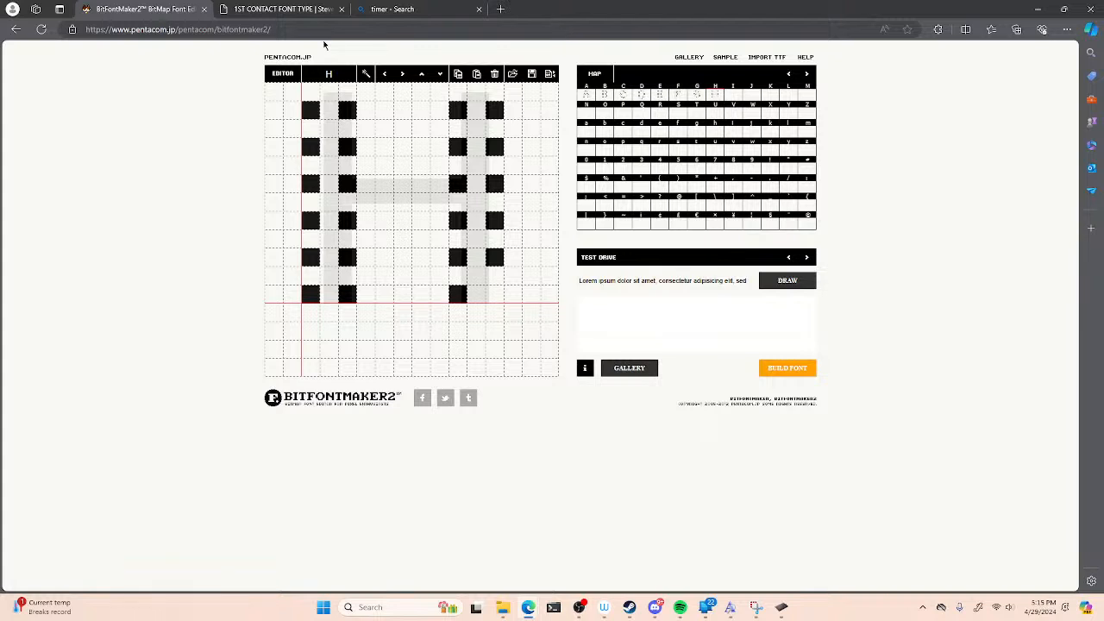
{"action": "left_click", "coordinate": [494, 295]}
- Draw the crossbar of the H as two rows of two spaced pixels, offset vertically from the stems' rows
{"action": "left_click", "coordinate": [383, 165]}
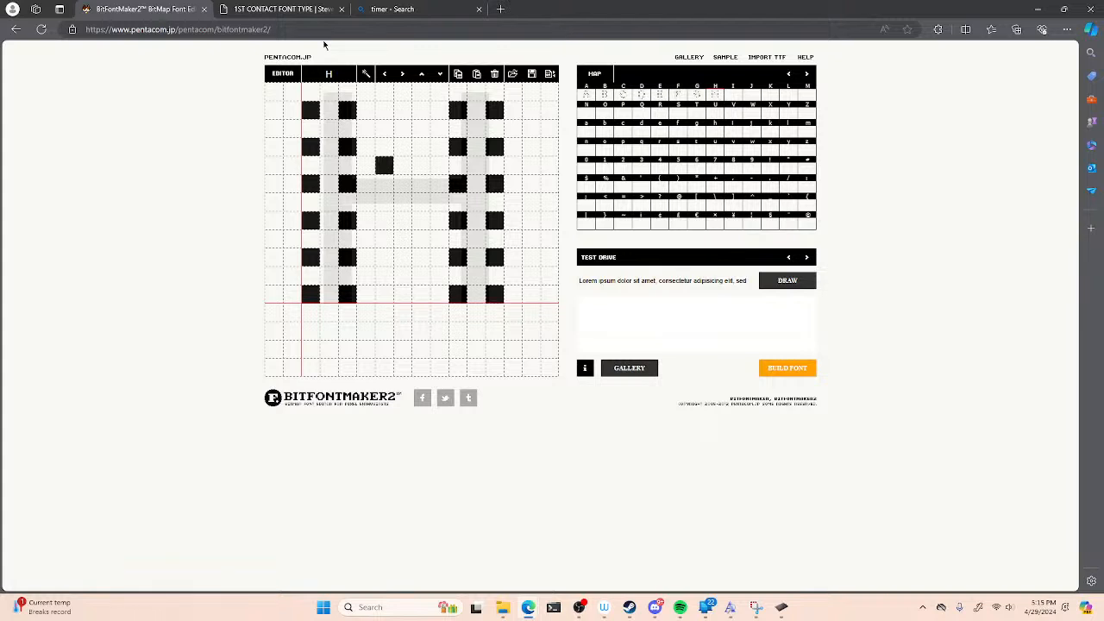
{"action": "left_click", "coordinate": [384, 202]}
{"action": "left_click", "coordinate": [421, 165]}
{"action": "left_click", "coordinate": [421, 202]}
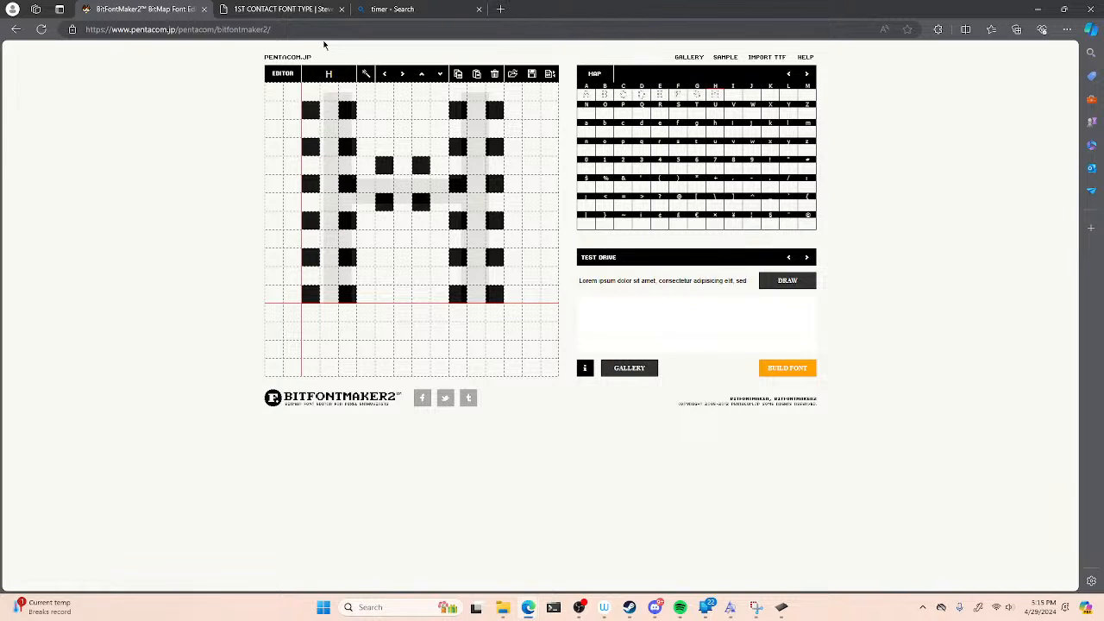
- Draw the stem of the I as six rows of two spaced pixels, one column right of the vertical guide, working up from the baseline
{"action": "left_click", "coordinate": [734, 94]}
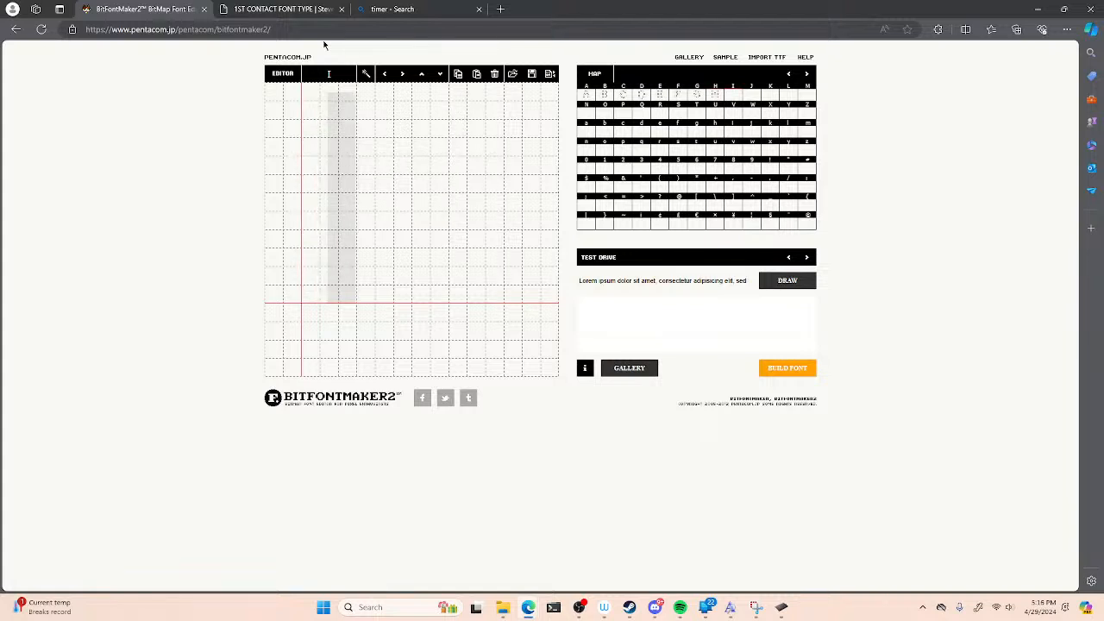
{"action": "left_click", "coordinate": [329, 294]}
{"action": "left_click", "coordinate": [366, 294]}
{"action": "left_click", "coordinate": [328, 257]}
{"action": "left_click", "coordinate": [366, 257]}
{"action": "left_click", "coordinate": [328, 220]}
{"action": "left_click", "coordinate": [366, 220]}
{"action": "left_click", "coordinate": [329, 183]}
{"action": "left_click", "coordinate": [366, 183]}
{"action": "left_click", "coordinate": [328, 147]}
{"action": "left_click", "coordinate": [366, 146]}
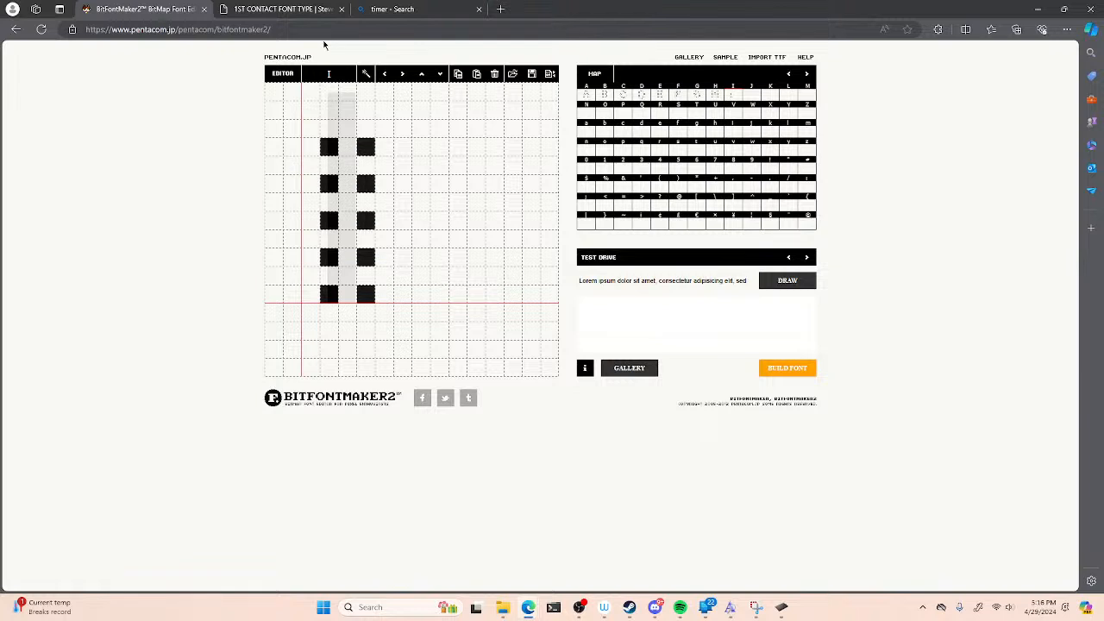
{"action": "left_click", "coordinate": [329, 109]}
{"action": "left_click", "coordinate": [366, 110]}
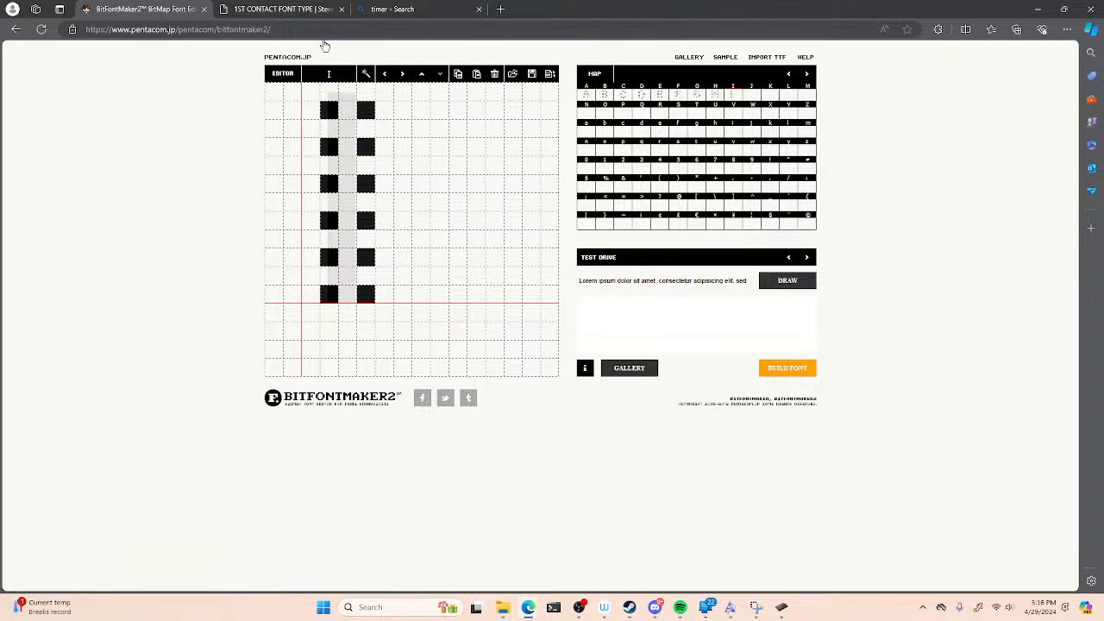
- Shift the I down one pixel and add a seventh row of two spaced pixels at its top
{"action": "left_click", "coordinate": [440, 74]}
{"action": "left_click", "coordinate": [329, 93]}
{"action": "left_click", "coordinate": [365, 93]}
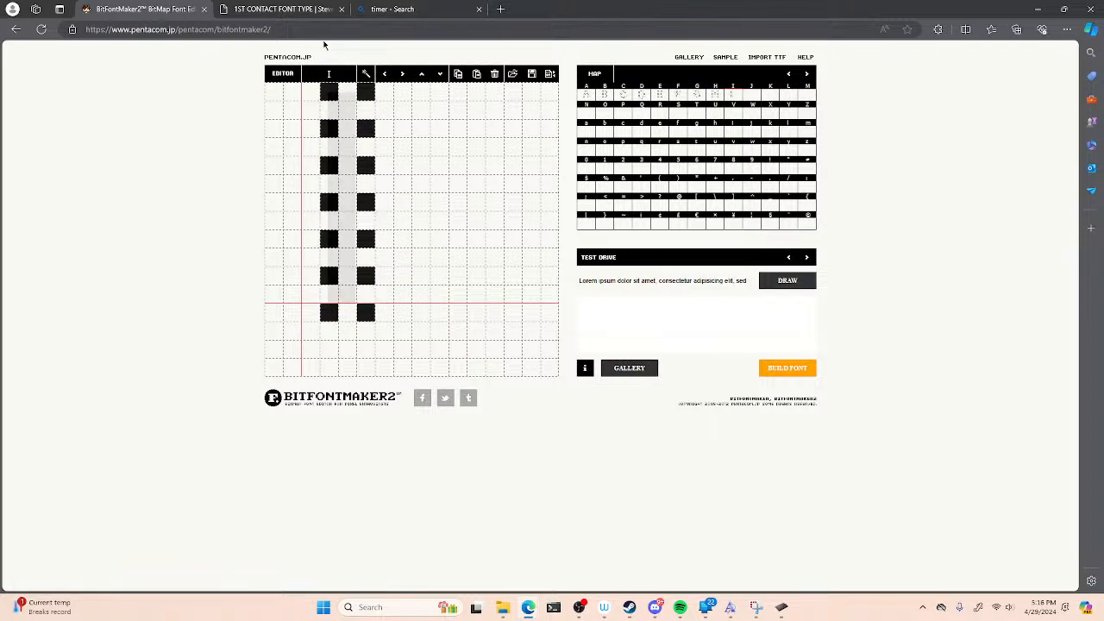
- Draw the J's hook as two rows of two spaced pixels at the vertical guide, plus an offset pair just below the baseline
{"action": "left_click", "coordinate": [752, 94]}
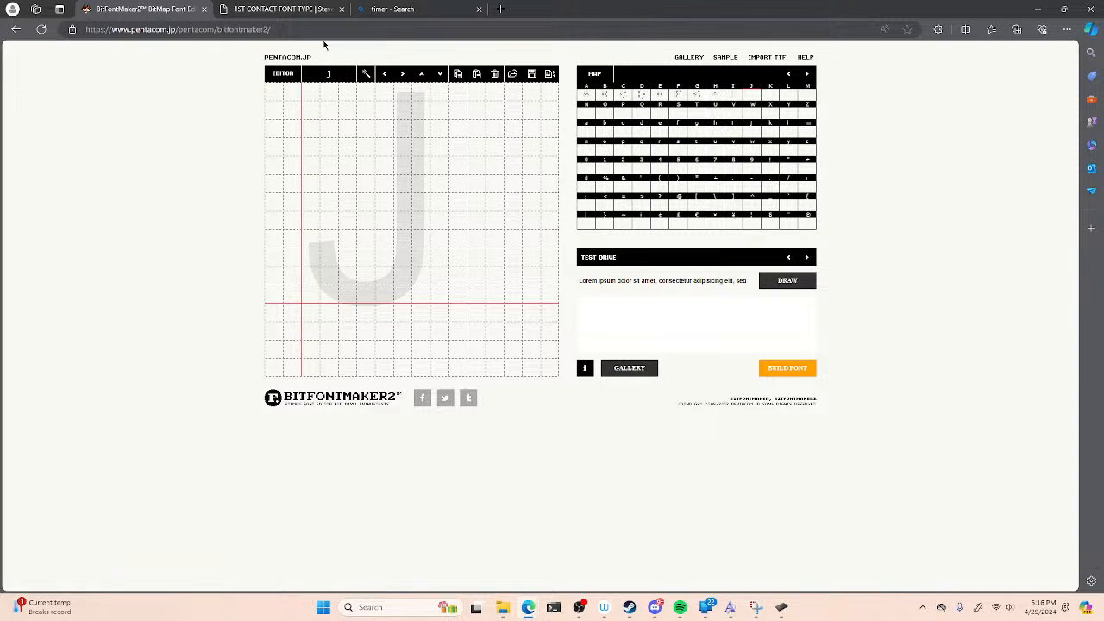
{"action": "left_click", "coordinate": [311, 238]}
{"action": "left_click", "coordinate": [348, 238]}
{"action": "left_click", "coordinate": [311, 275]}
{"action": "left_click", "coordinate": [348, 274]}
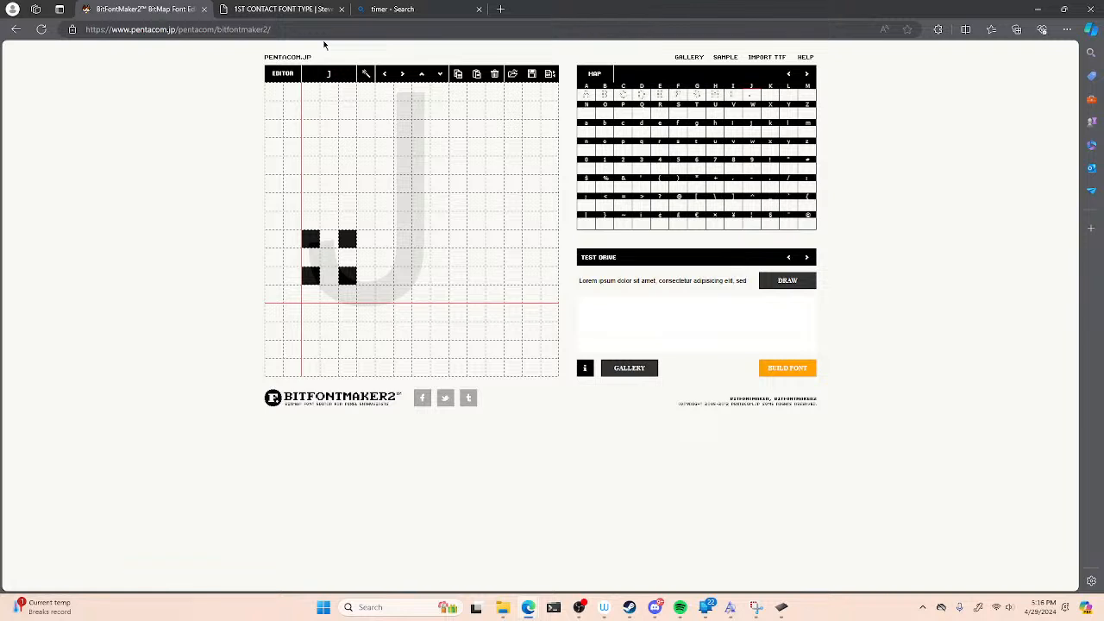
{"action": "left_click", "coordinate": [366, 313]}
{"action": "left_click", "coordinate": [403, 313]}
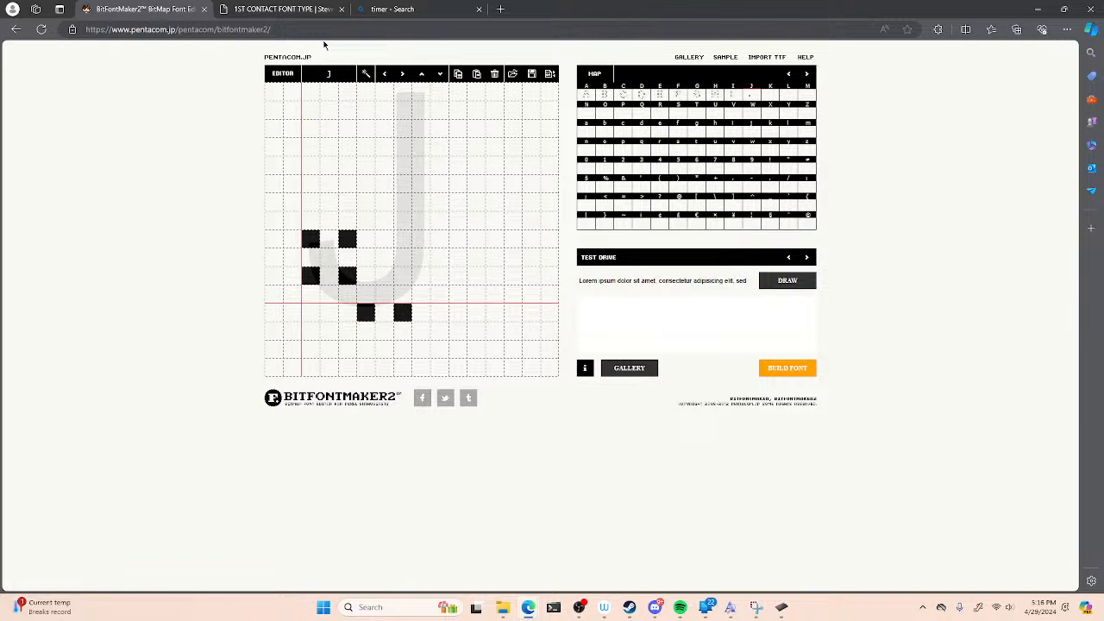
- Draw the stem of the J as six rows of two spaced pixels, rising from the hook to the top of the grid
{"action": "left_click", "coordinate": [403, 276]}
{"action": "left_click", "coordinate": [439, 275]}
{"action": "left_click", "coordinate": [403, 238]}
{"action": "left_click", "coordinate": [439, 239]}
{"action": "left_click", "coordinate": [402, 203]}
{"action": "left_click", "coordinate": [439, 202]}
{"action": "left_click", "coordinate": [403, 164]}
{"action": "left_click", "coordinate": [439, 164]}
{"action": "left_click", "coordinate": [403, 129]}
{"action": "left_click", "coordinate": [439, 129]}
{"action": "left_click", "coordinate": [403, 92]}
{"action": "left_click", "coordinate": [439, 92]}
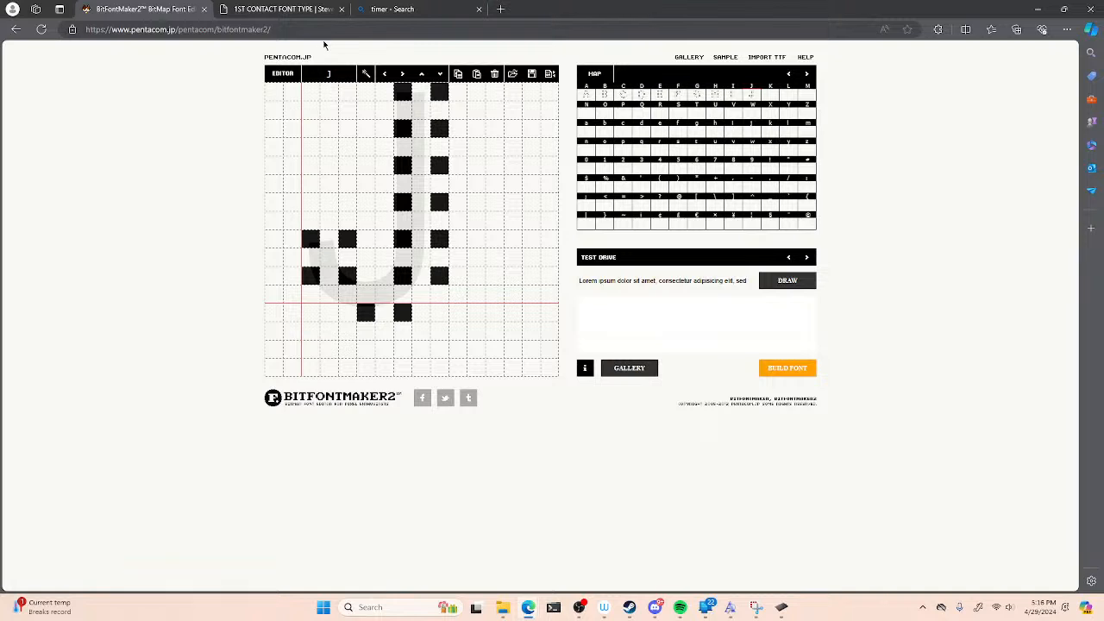
- Draw the stem of the K as six rows of two spaced pixels, one column right of the vertical guide, up from the baseline
{"action": "key", "text": "Right"}
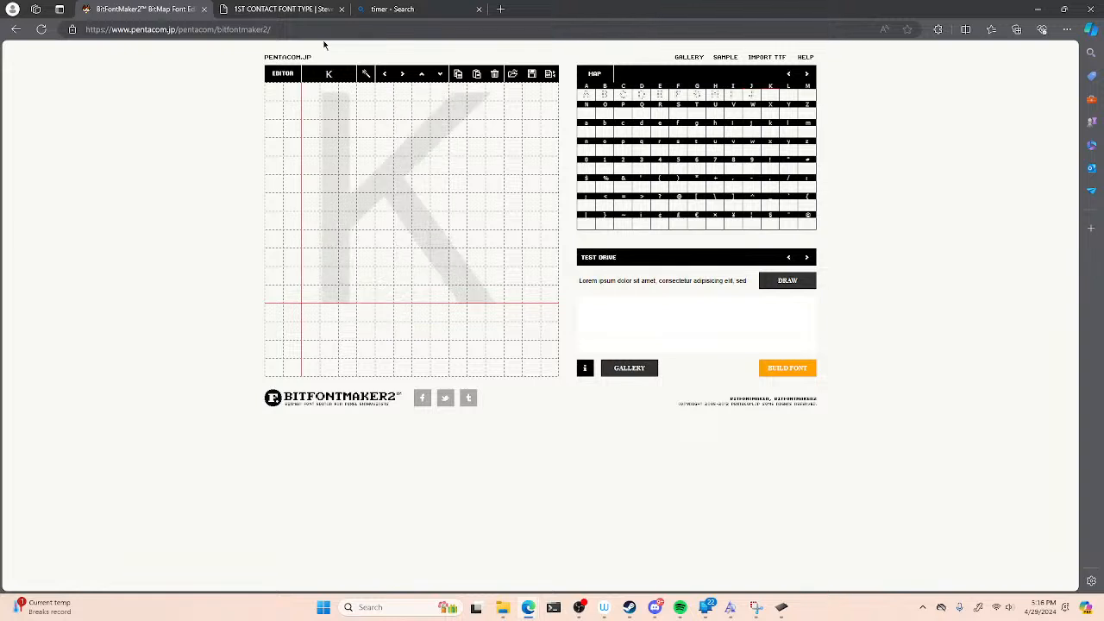
{"action": "left_click", "coordinate": [329, 295]}
{"action": "left_click", "coordinate": [365, 294]}
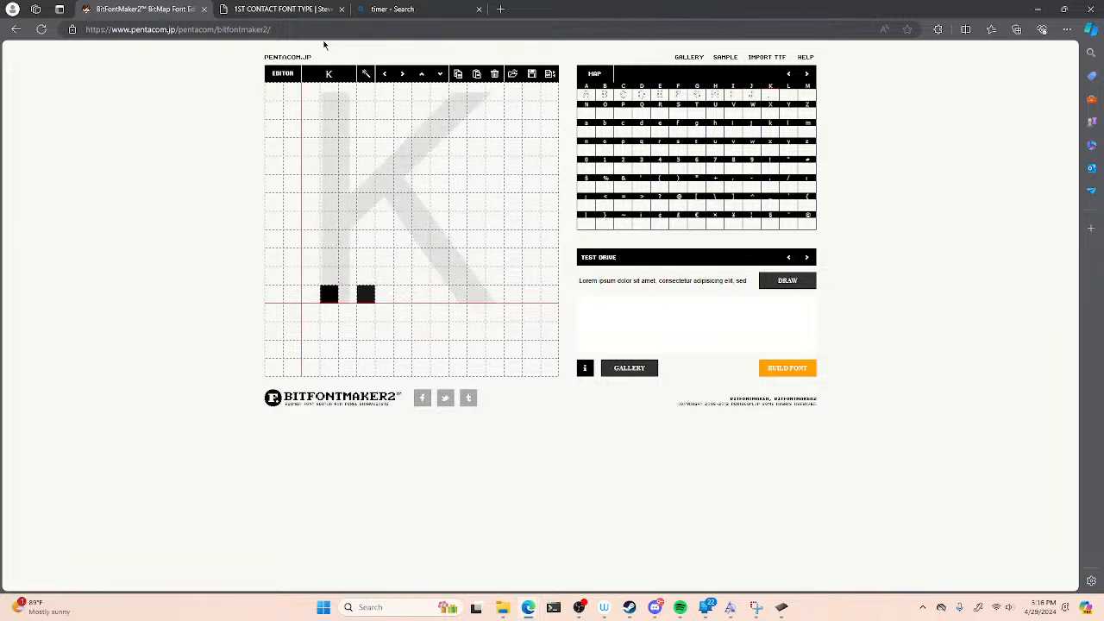
{"action": "left_click", "coordinate": [329, 257]}
{"action": "left_click", "coordinate": [366, 257]}
{"action": "left_click", "coordinate": [329, 220]}
{"action": "left_click", "coordinate": [366, 220]}
{"action": "left_click", "coordinate": [329, 183]}
{"action": "left_click", "coordinate": [366, 183]}
{"action": "left_click", "coordinate": [329, 147]}
{"action": "left_click", "coordinate": [366, 147]}
{"action": "left_click", "coordinate": [329, 111]}
{"action": "left_click", "coordinate": [366, 110]}
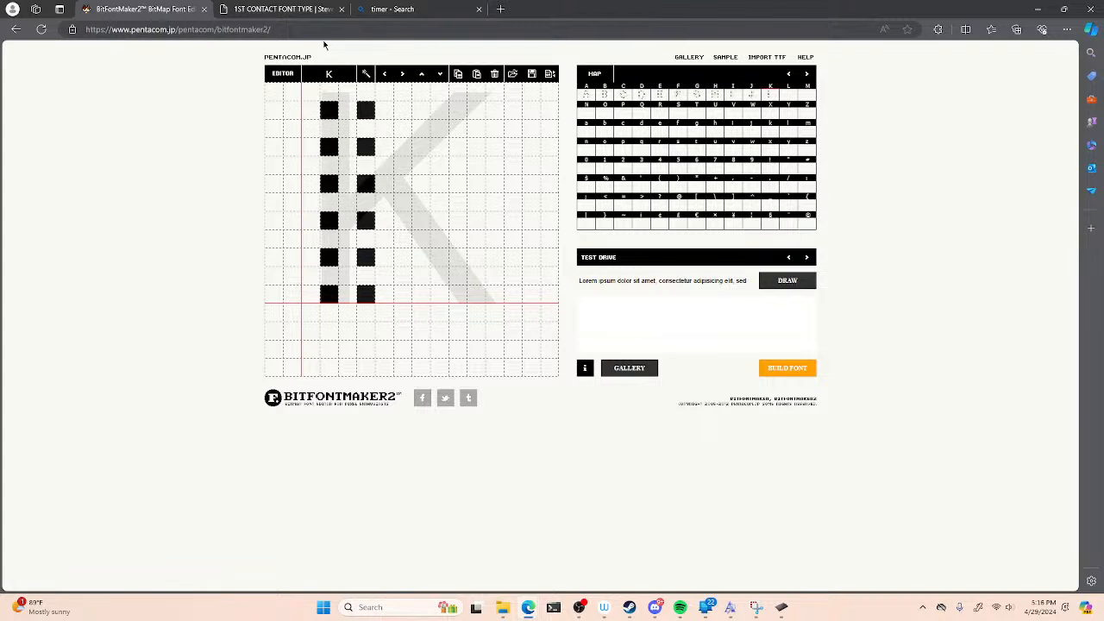
- Draw the K's upper arm as three vertically spaced pixel pairs stepping up and to the right from the middle of the stem
{"action": "left_click", "coordinate": [402, 146]}
{"action": "left_click", "coordinate": [403, 183]}
{"action": "left_click", "coordinate": [439, 110]}
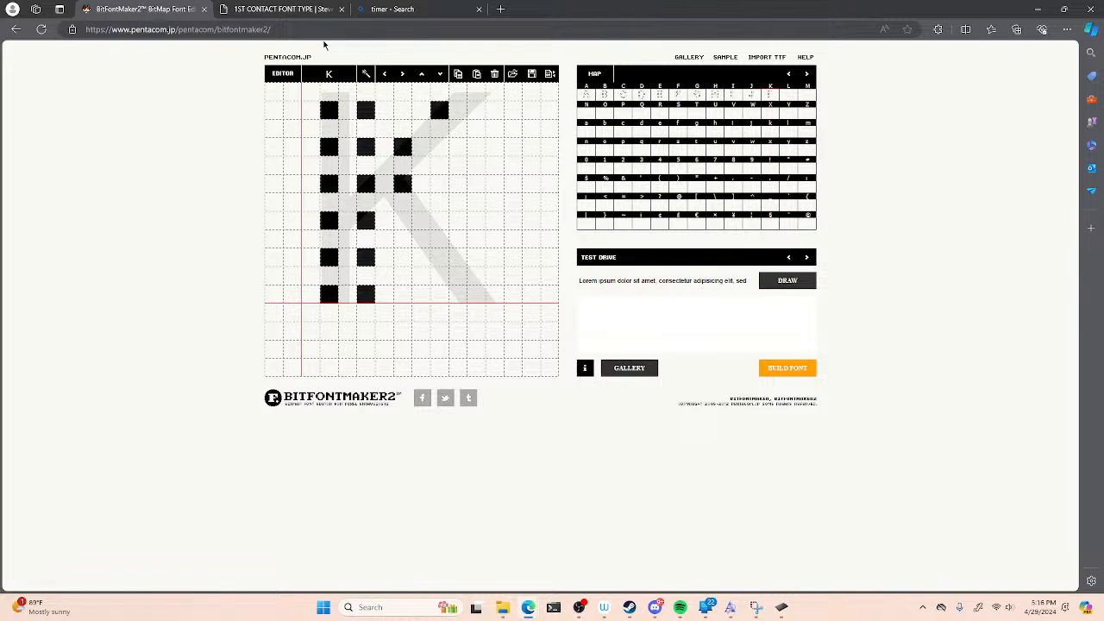
{"action": "left_click", "coordinate": [439, 146]}
{"action": "left_click", "coordinate": [476, 91]}
{"action": "left_click", "coordinate": [477, 129]}
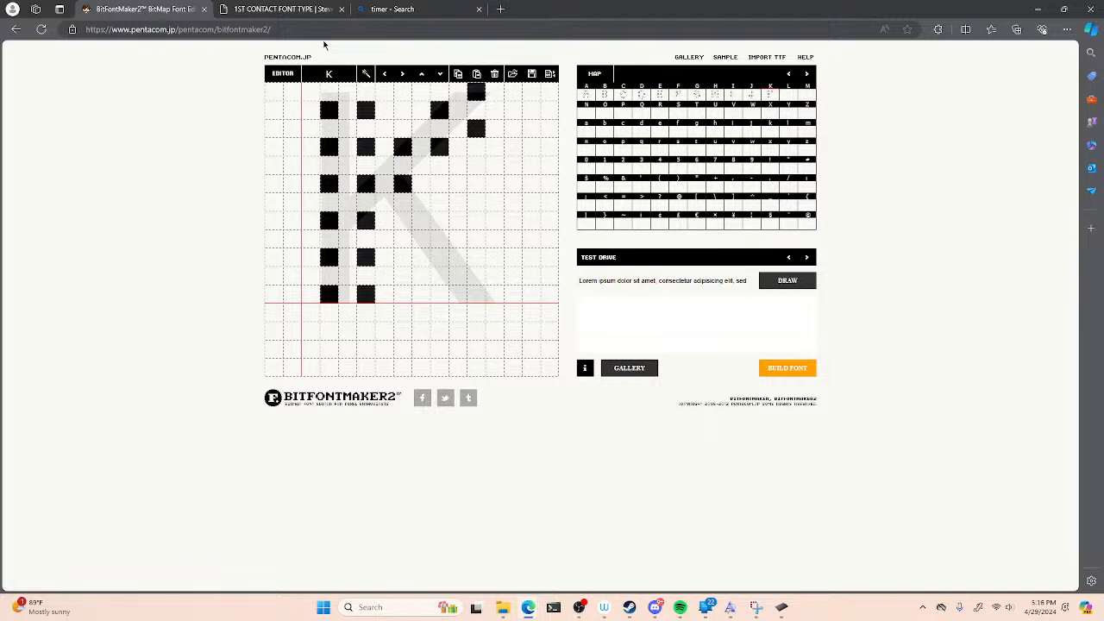
- Draw the K's lower leg as three vertically spaced pixel pairs, the outer two level with each other and reaching below the baseline
{"action": "left_click", "coordinate": [403, 220]}
{"action": "left_click", "coordinate": [403, 257]}
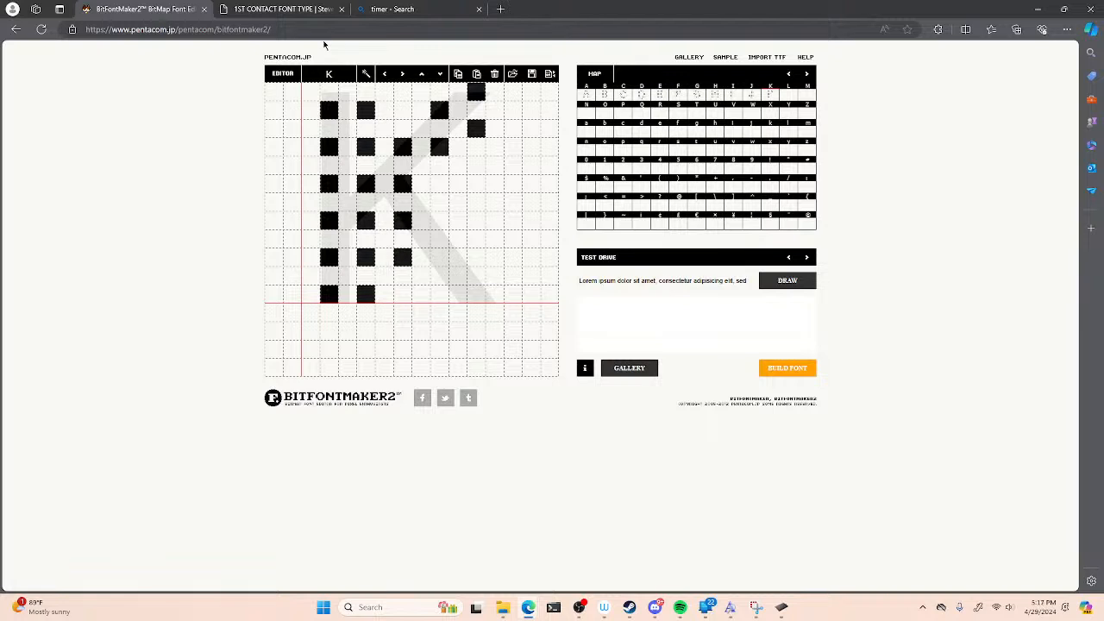
{"action": "left_click", "coordinate": [439, 275]}
{"action": "left_click", "coordinate": [439, 312]}
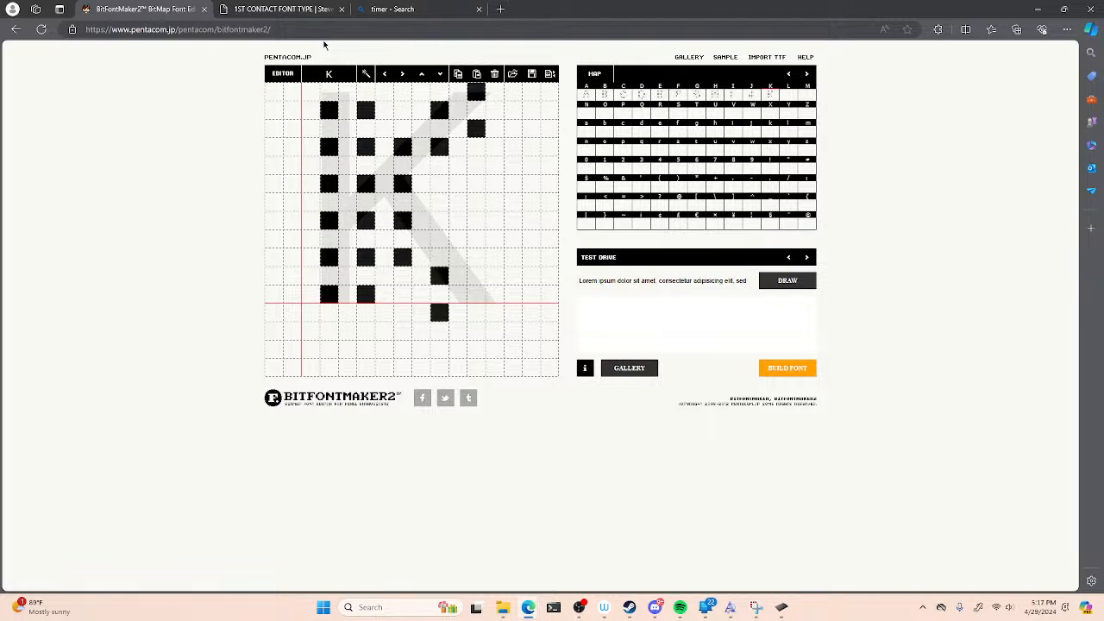
{"action": "left_click", "coordinate": [476, 275]}
{"action": "left_click", "coordinate": [477, 312]}
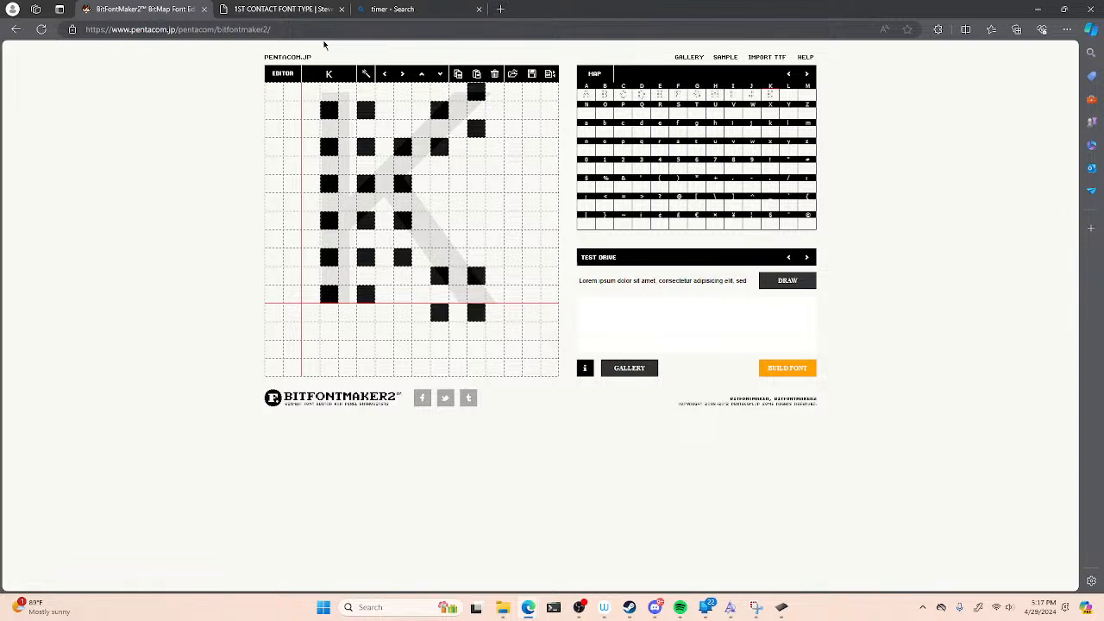
- Begin the L's stem from the top with two rows of two spaced pixels and the left pixel of the third row
{"action": "left_click", "coordinate": [789, 94]}
{"action": "left_click", "coordinate": [329, 110]}
{"action": "left_click", "coordinate": [366, 110]}
{"action": "left_click", "coordinate": [329, 148]}
{"action": "left_click", "coordinate": [366, 148]}
{"action": "left_click", "coordinate": [329, 184]}
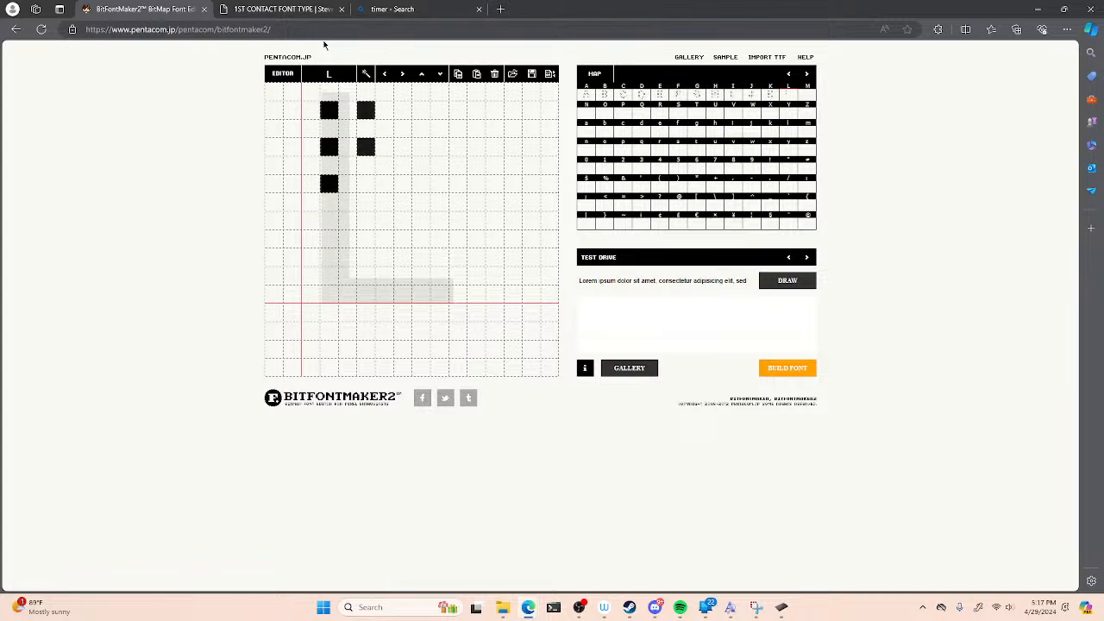
- Check the remaining time on the Bing timer and complete the L's stem with spaced pixel pairs down to the baseline
{"action": "left_click", "coordinate": [417, 10]}
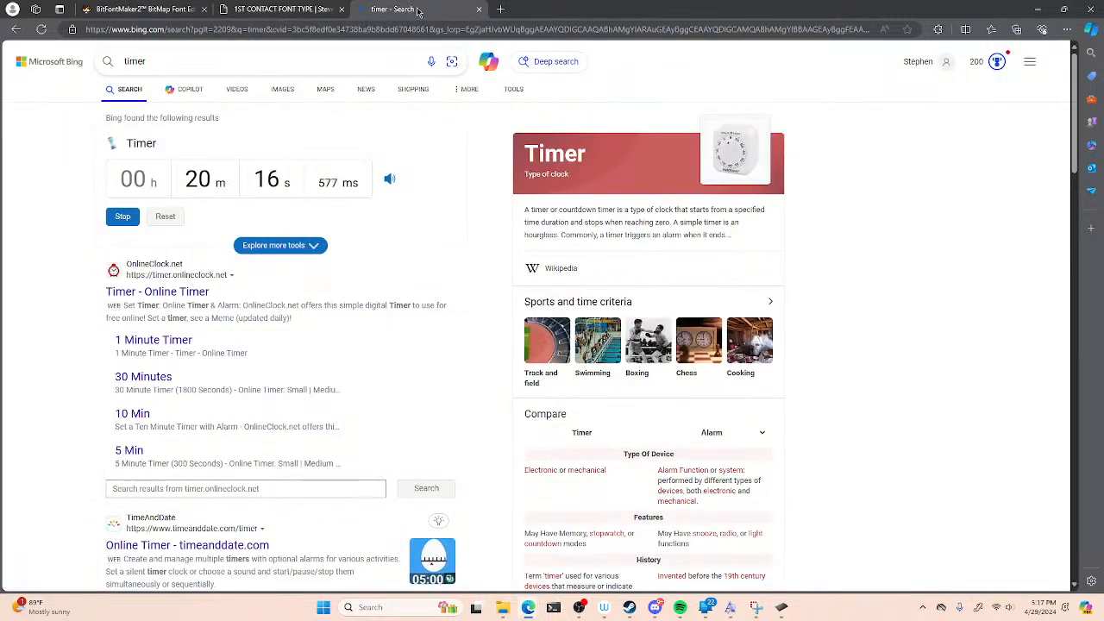
{"action": "left_click", "coordinate": [143, 8]}
{"action": "left_click", "coordinate": [366, 184]}
{"action": "left_click", "coordinate": [330, 220]}
{"action": "left_click", "coordinate": [366, 221]}
{"action": "left_click", "coordinate": [329, 257]}
{"action": "left_click", "coordinate": [366, 257]}
{"action": "left_click", "coordinate": [329, 294]}
{"action": "left_click", "coordinate": [366, 295]}
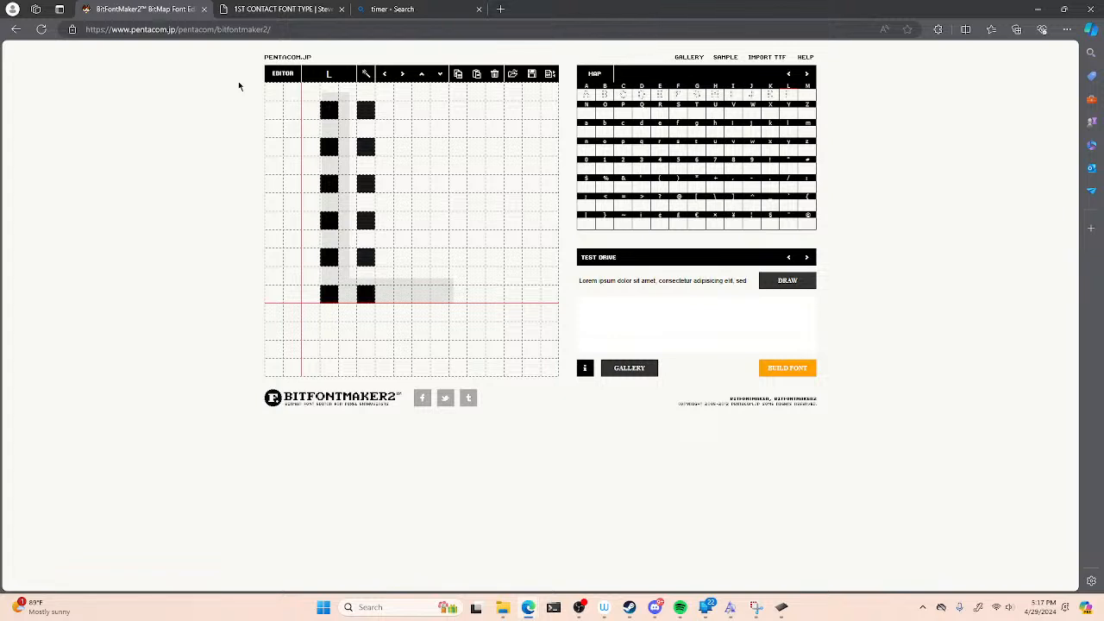
- Draw the L's foot as two rows of five spaced pixels, one row on the baseline and one below it
{"action": "left_click", "coordinate": [348, 331]}
{"action": "left_click", "coordinate": [366, 331]}
{"action": "left_click", "coordinate": [348, 332]}
{"action": "left_click", "coordinate": [366, 331]}
{"action": "left_click", "coordinate": [329, 331]}
{"action": "left_click", "coordinate": [366, 332]}
{"action": "left_click", "coordinate": [402, 295]}
{"action": "left_click", "coordinate": [403, 331]}
{"action": "left_click", "coordinate": [439, 294]}
{"action": "left_click", "coordinate": [439, 331]}
{"action": "left_click", "coordinate": [476, 294]}
{"action": "left_click", "coordinate": [476, 331]}
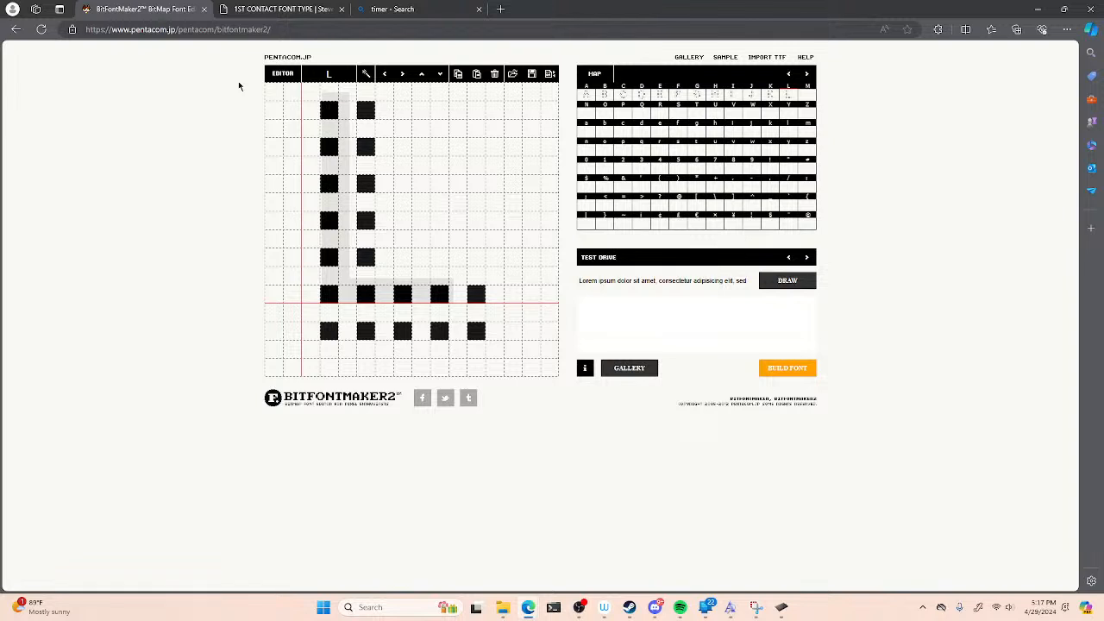
- Draw the left stem of the M as six rows of two spaced pixels, starting at the vertical guide and working up from the baseline
{"action": "left_click", "coordinate": [807, 94]}
{"action": "left_click", "coordinate": [733, 130]}
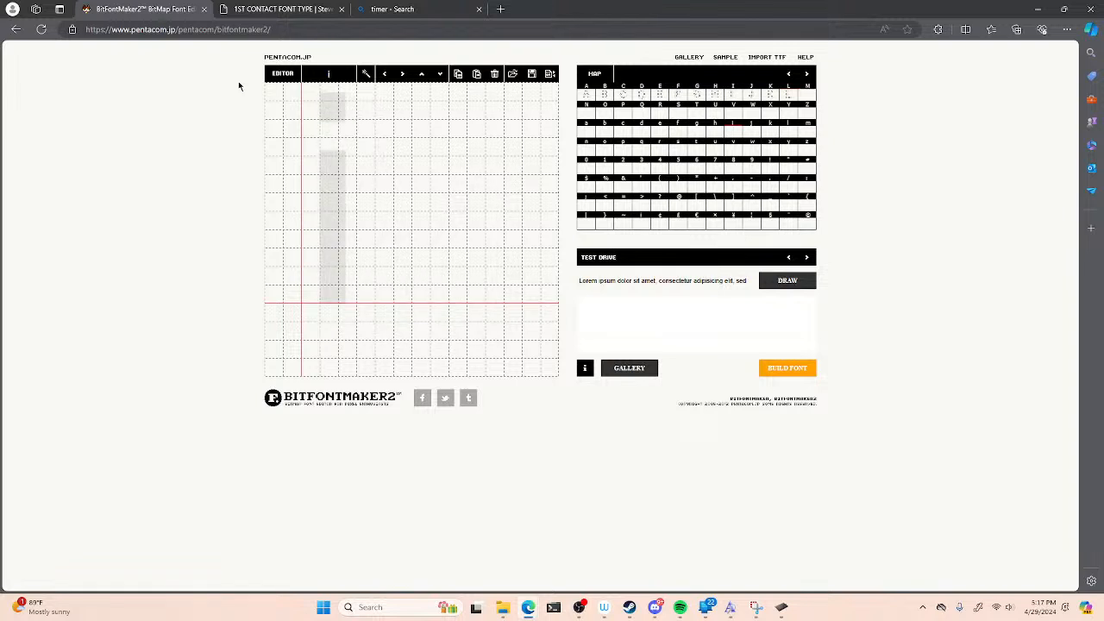
{"action": "left_click", "coordinate": [807, 94]}
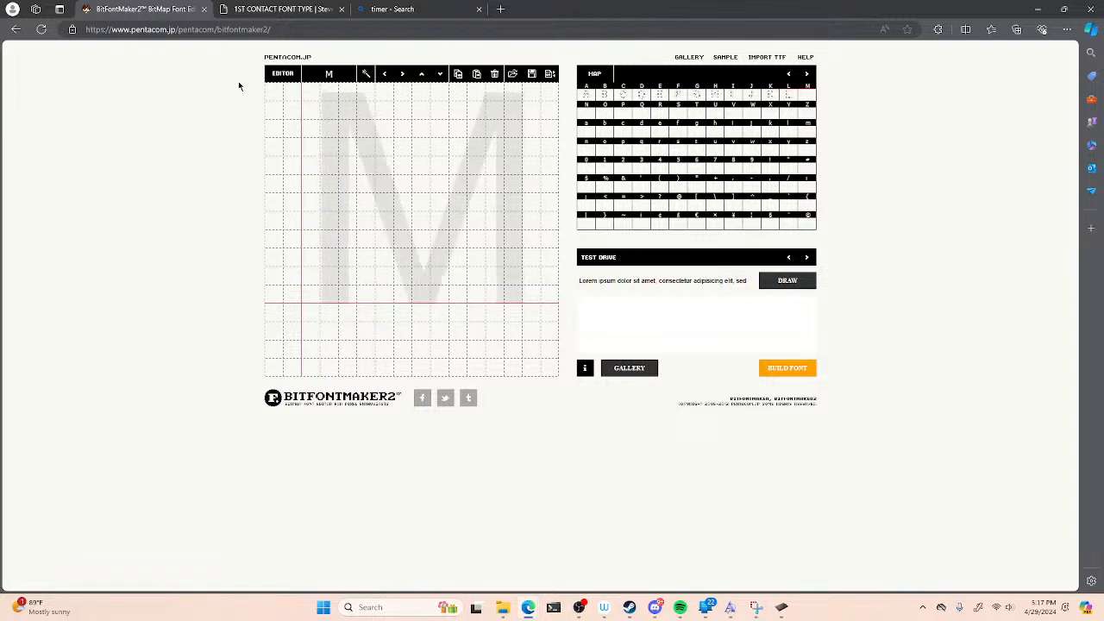
{"action": "left_click", "coordinate": [311, 294]}
{"action": "left_click", "coordinate": [348, 294]}
{"action": "left_click", "coordinate": [311, 258]}
{"action": "left_click", "coordinate": [348, 258]}
{"action": "left_click", "coordinate": [310, 221]}
{"action": "left_click", "coordinate": [347, 221]}
{"action": "left_click", "coordinate": [310, 184]}
{"action": "left_click", "coordinate": [348, 184]}
{"action": "left_click", "coordinate": [311, 147]}
{"action": "left_click", "coordinate": [311, 110]}
{"action": "left_click", "coordinate": [347, 109]}
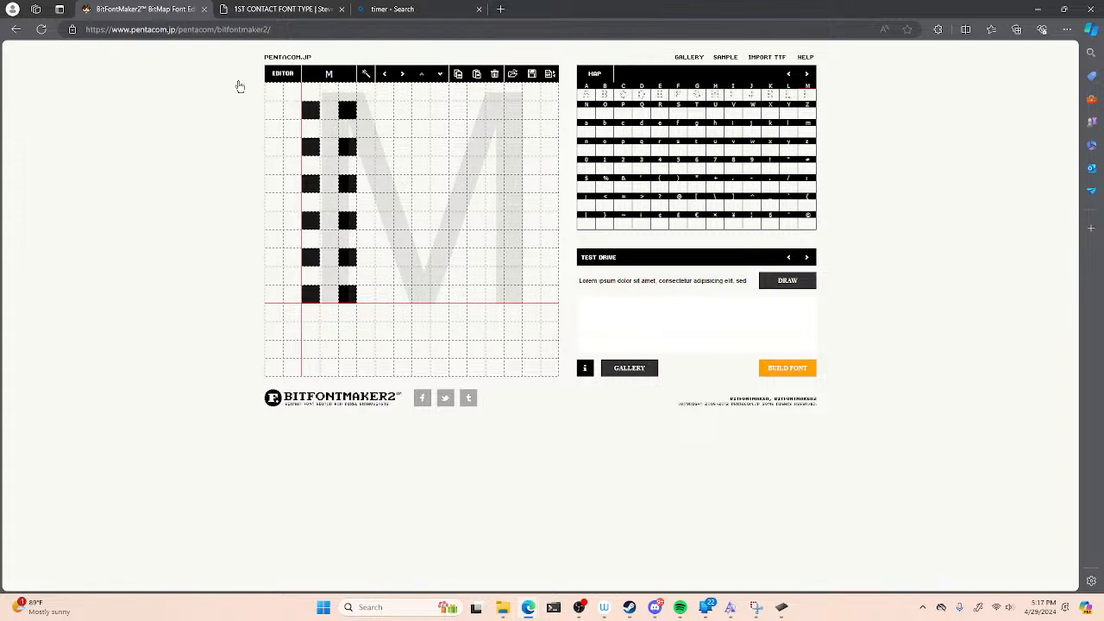
- Shift the M down one pixel and add a pixel pair at its top, offset one column right of the stem
{"action": "left_click", "coordinate": [421, 73]}
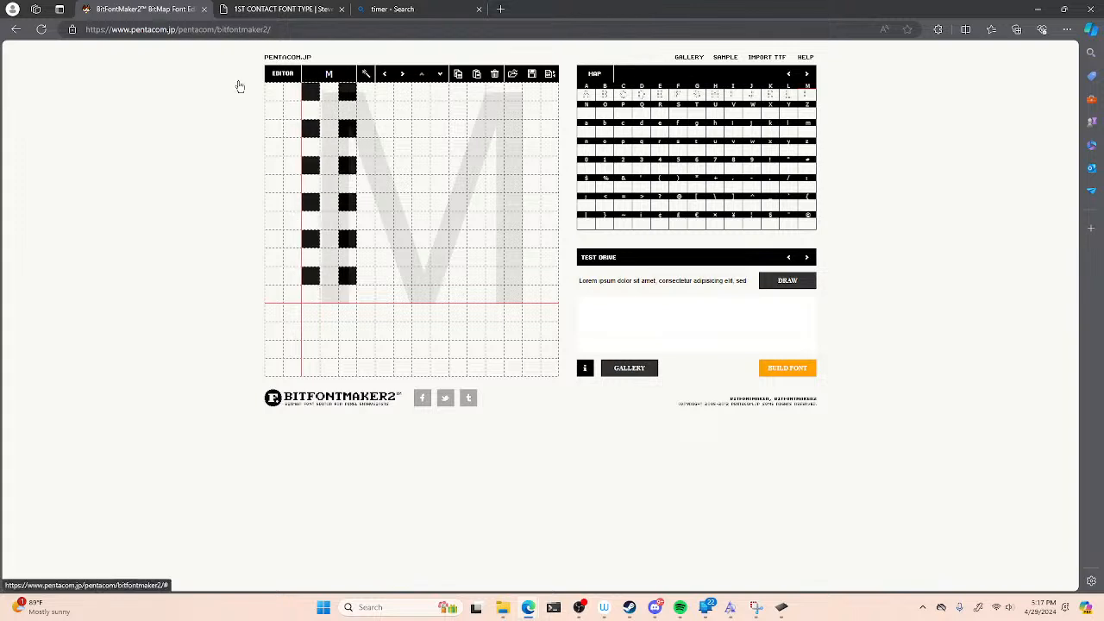
{"action": "left_click", "coordinate": [439, 73]}
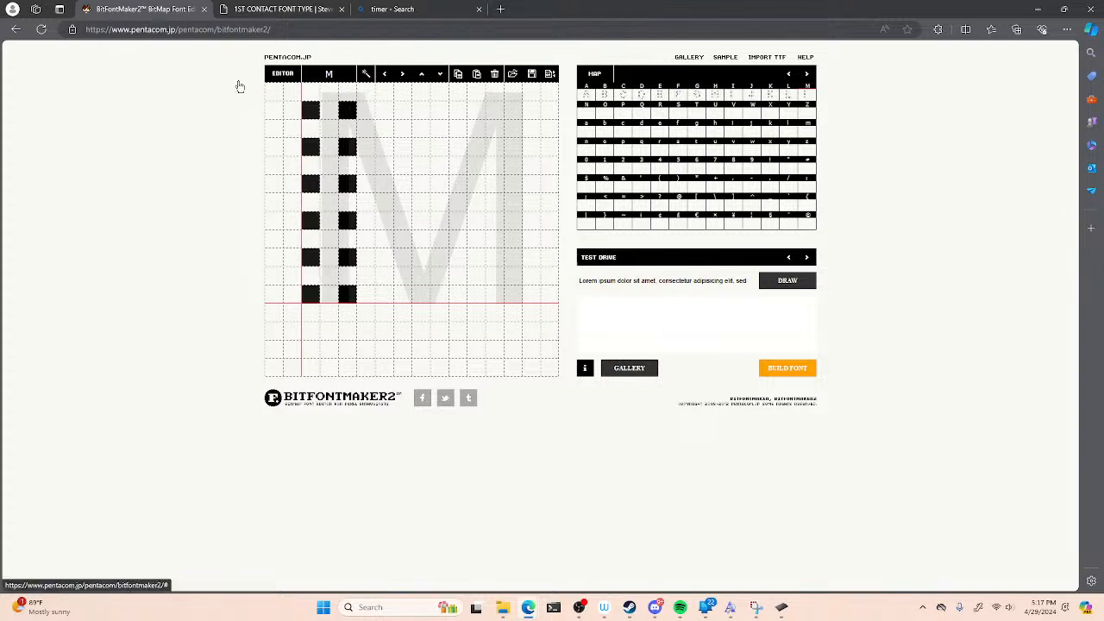
{"action": "left_click", "coordinate": [439, 74]}
{"action": "left_click", "coordinate": [329, 92]}
{"action": "left_click", "coordinate": [366, 92]}
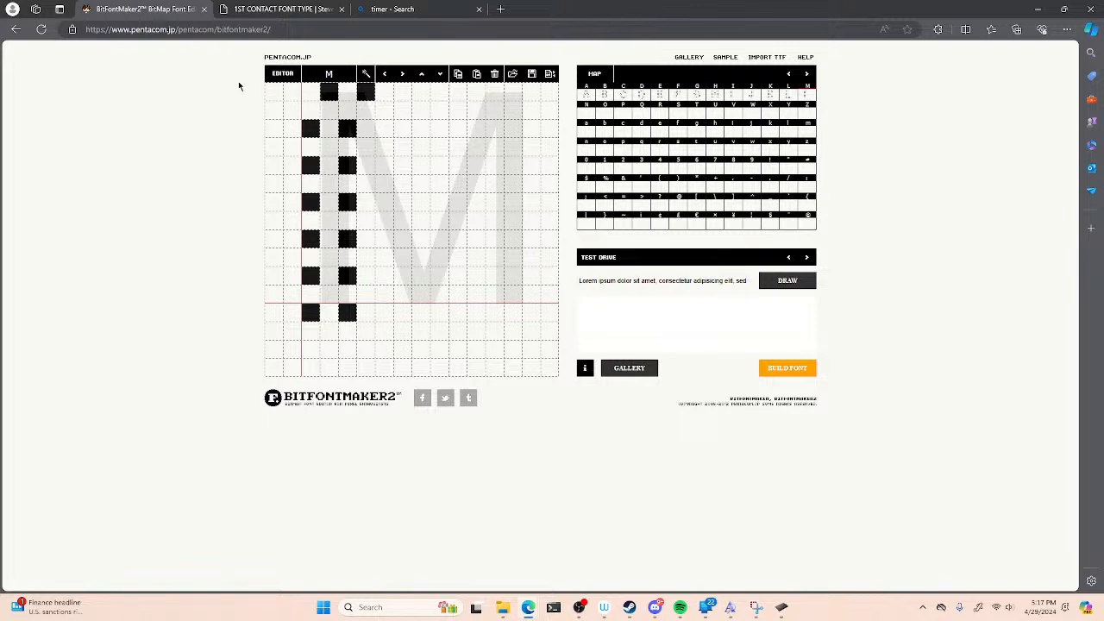
- Draw the upper part of the M's middle stroke as four rows of two spaced pixels beside the left stem, below its top pair
{"action": "left_click", "coordinate": [384, 129]}
{"action": "left_click", "coordinate": [421, 128]}
{"action": "left_click", "coordinate": [384, 165]}
{"action": "left_click", "coordinate": [421, 166]}
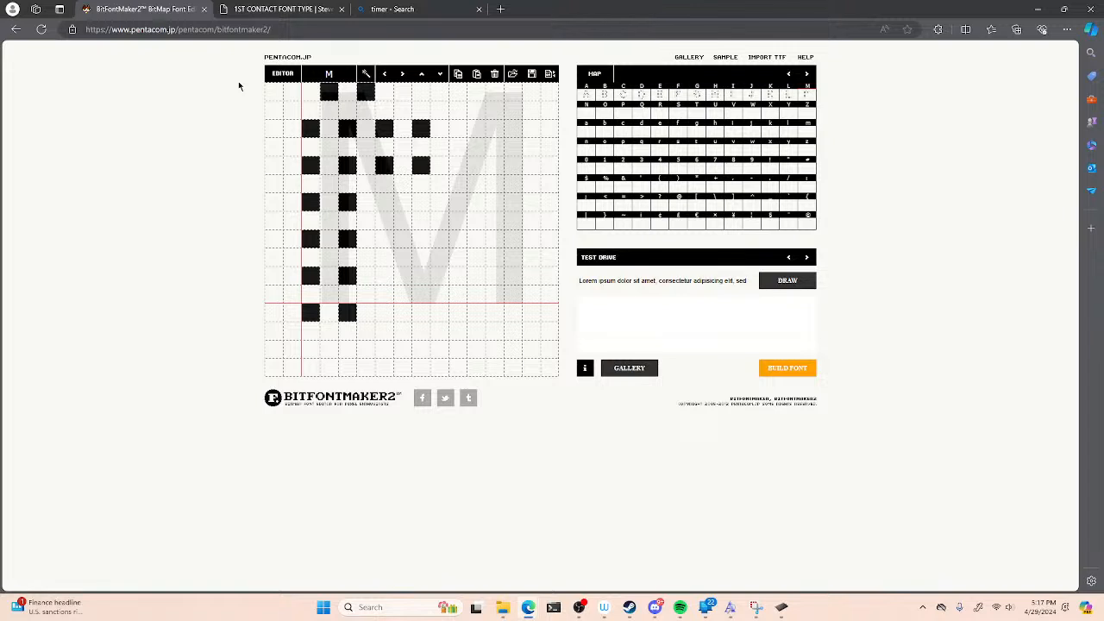
{"action": "left_click", "coordinate": [384, 203]}
{"action": "left_click", "coordinate": [421, 202]}
{"action": "left_click", "coordinate": [384, 239]}
{"action": "left_click", "coordinate": [421, 239]}
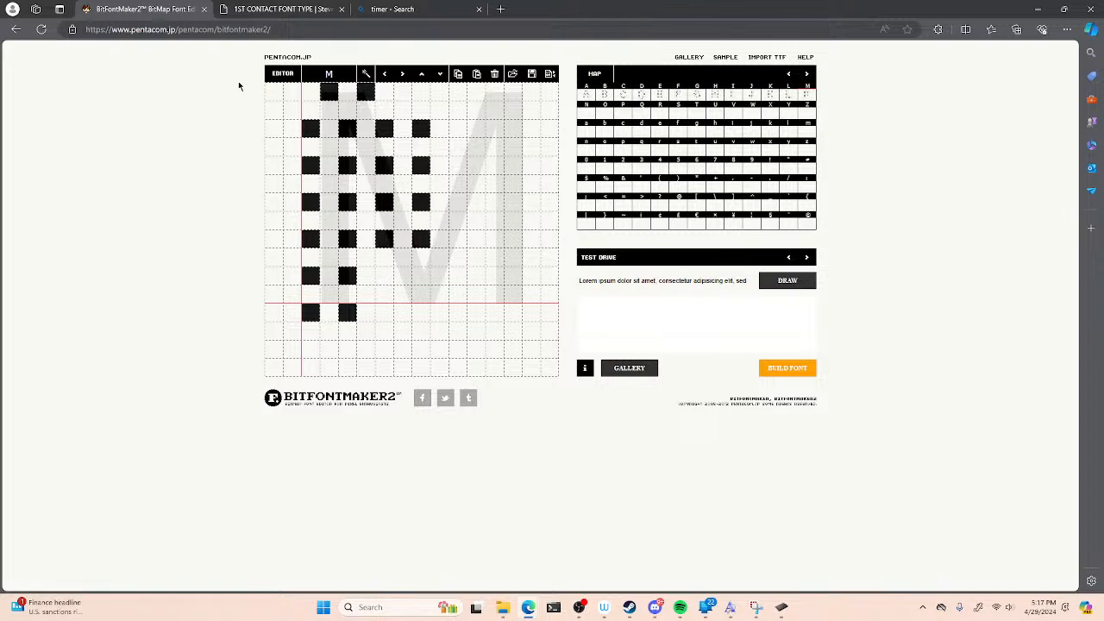
- Extend the M's middle stroke down with two more spaced pixel pairs, each shifted one column further right, ending below the baseline
{"action": "left_click", "coordinate": [402, 275]}
{"action": "left_click", "coordinate": [439, 275]}
{"action": "left_click", "coordinate": [421, 312]}
{"action": "left_click", "coordinate": [458, 312]}
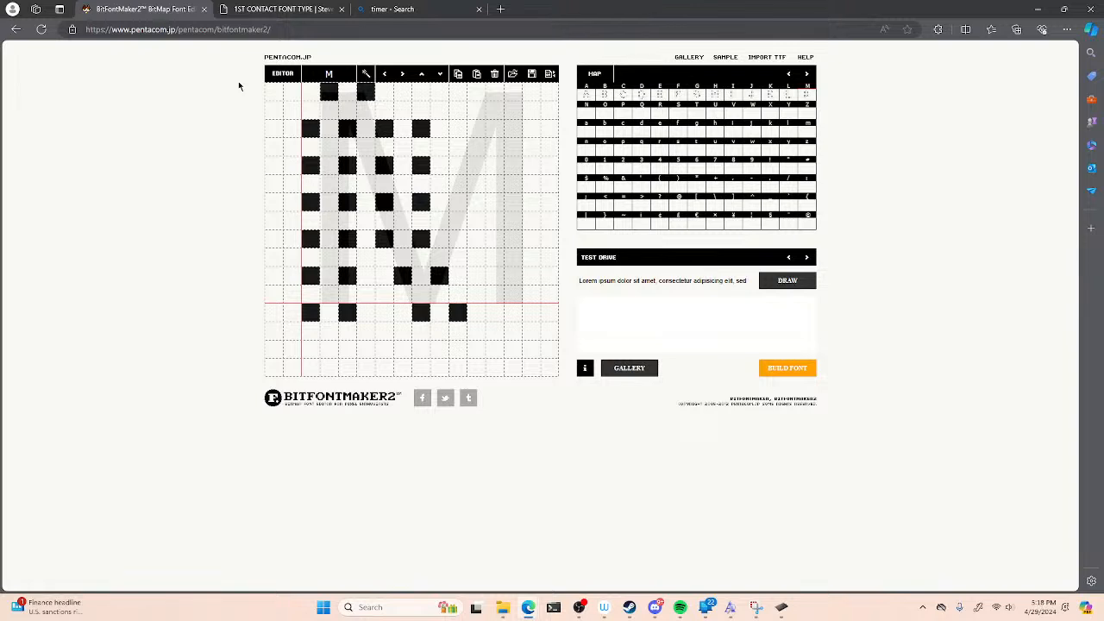
- Draw the right stem of the M as six rows of two spaced pixels, from just above the baseline to the top of the grid
{"action": "left_click", "coordinate": [476, 276]}
{"action": "left_click", "coordinate": [513, 275]}
{"action": "left_click", "coordinate": [476, 239]}
{"action": "left_click", "coordinate": [514, 239]}
{"action": "left_click", "coordinate": [476, 202]}
{"action": "left_click", "coordinate": [513, 202]}
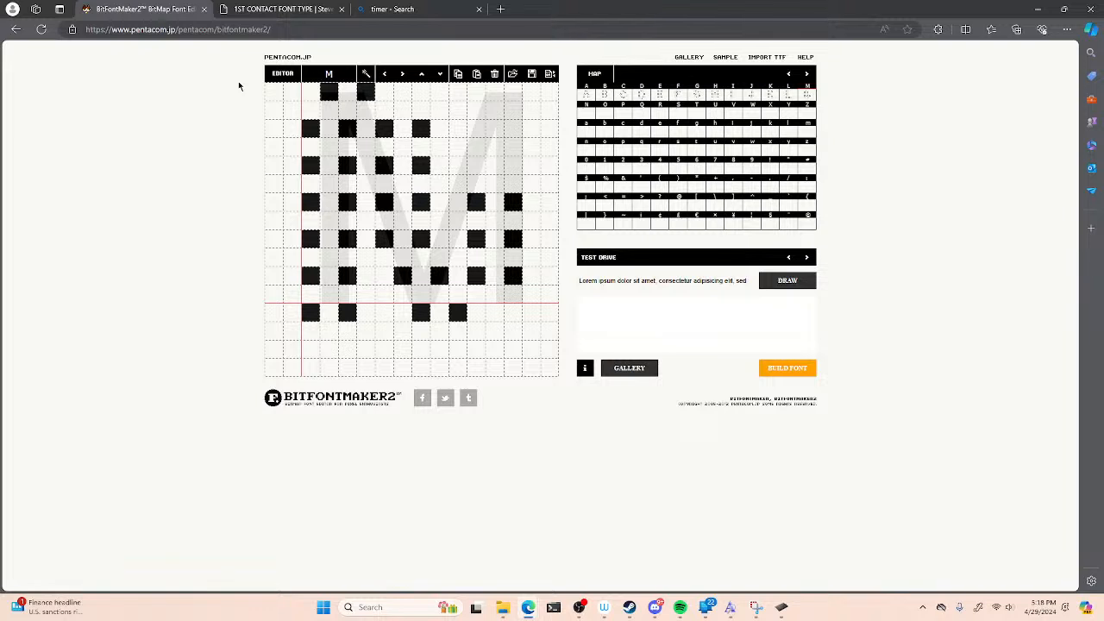
{"action": "left_click", "coordinate": [476, 166]}
{"action": "left_click", "coordinate": [513, 165]}
{"action": "left_click", "coordinate": [475, 149]}
{"action": "left_click", "coordinate": [513, 148]}
{"action": "left_click", "coordinate": [476, 128]}
{"action": "left_click", "coordinate": [476, 147]}
{"action": "left_click", "coordinate": [514, 147]}
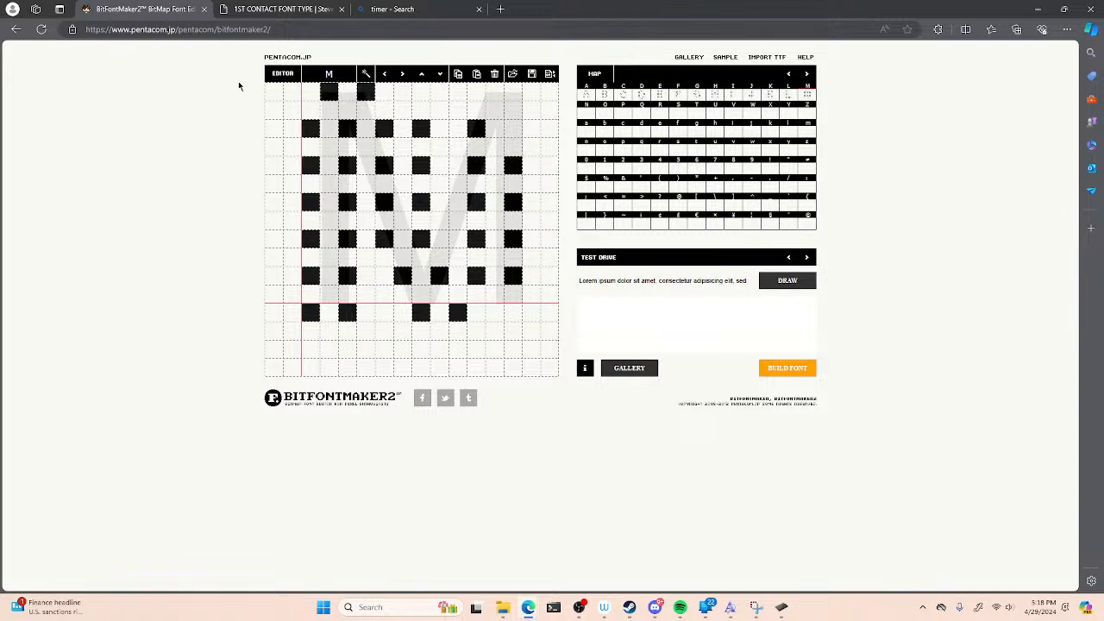
{"action": "left_click", "coordinate": [514, 129]}
{"action": "left_click", "coordinate": [477, 91]}
{"action": "left_click", "coordinate": [513, 91]}
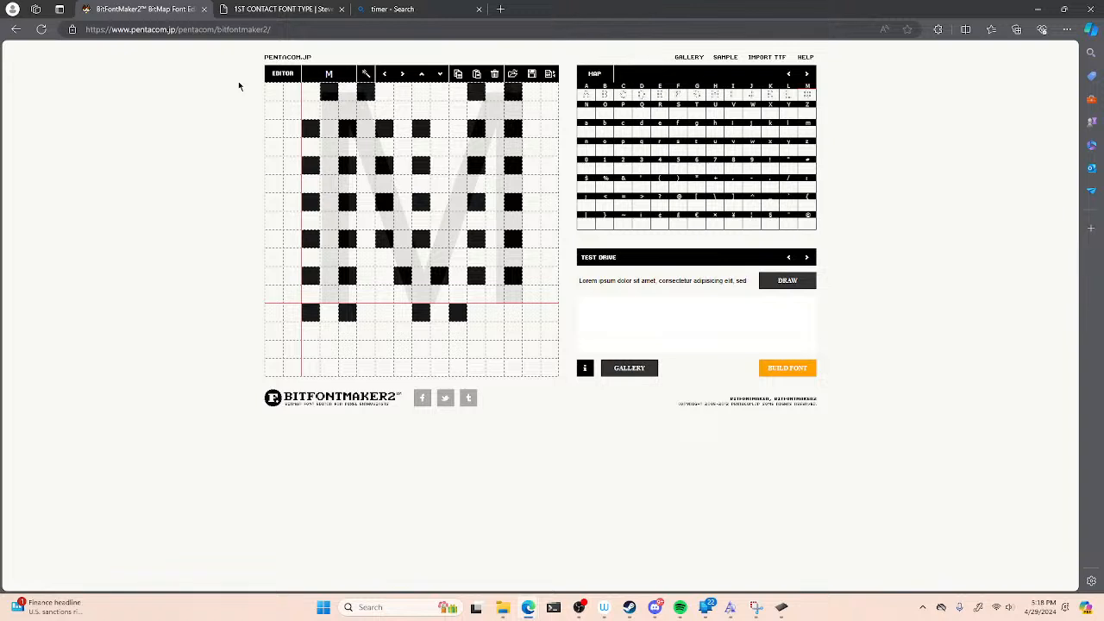
- Flare the M's right stem outward by adding a pair below the baseline, two columns right, and moving the pair above one column right
{"action": "left_click", "coordinate": [513, 312]}
{"action": "left_click", "coordinate": [549, 313]}
{"action": "left_click", "coordinate": [513, 276]}
{"action": "left_click", "coordinate": [477, 276]}
{"action": "left_click", "coordinate": [532, 276]}
{"action": "left_click", "coordinate": [494, 276]}
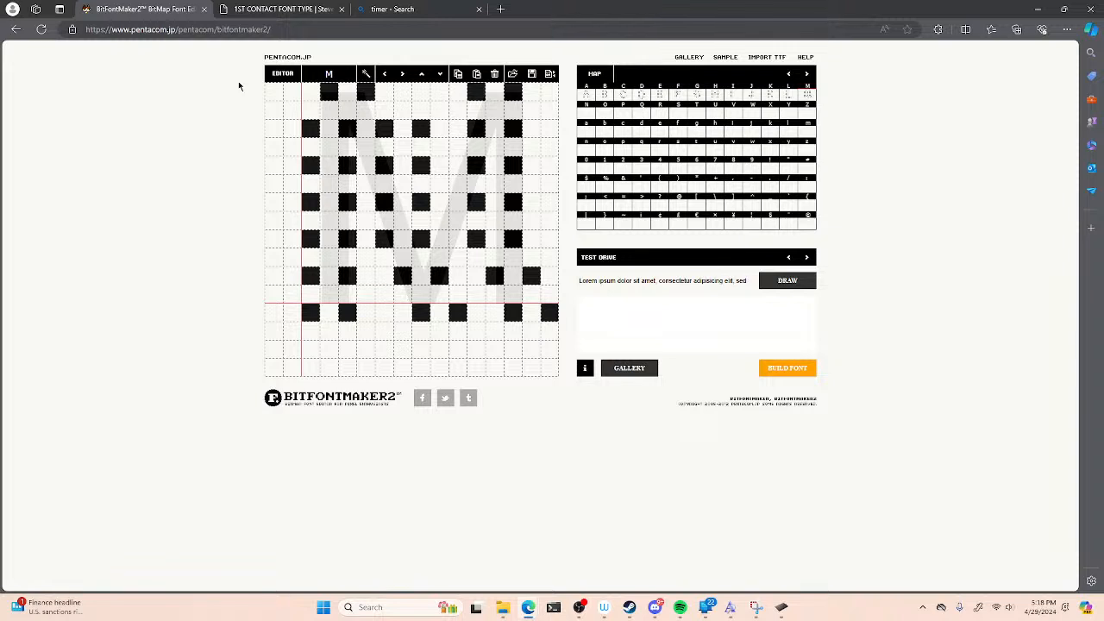
- Open the N glyph and draw its left stem as six rows of two spaced pixels, rising from just above the baseline
{"action": "left_click", "coordinate": [587, 112]}
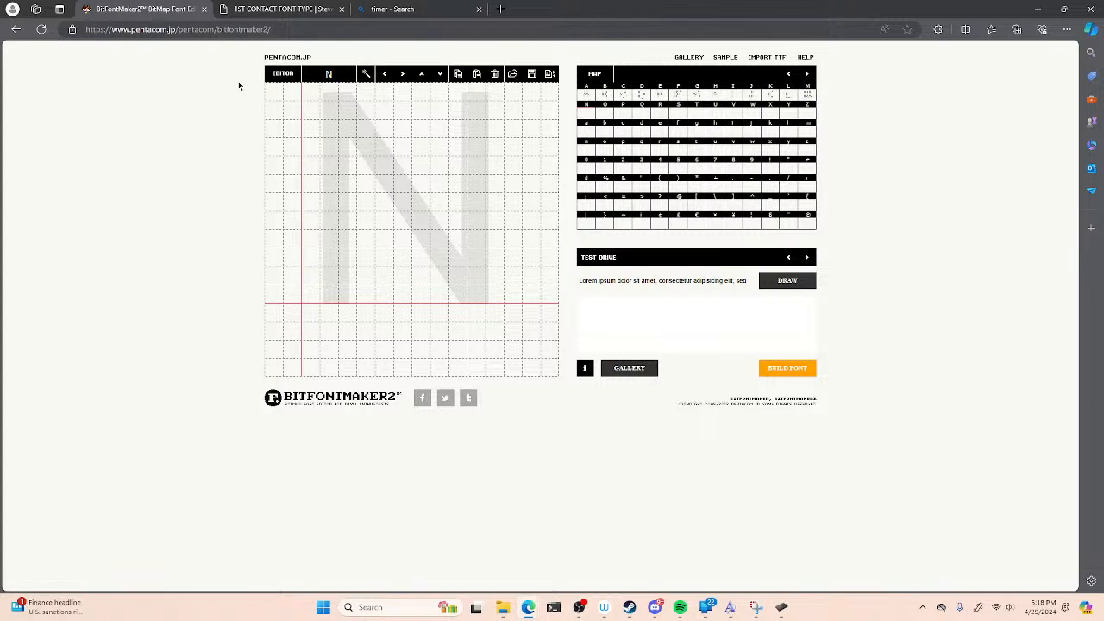
{"action": "left_click", "coordinate": [311, 294]}
{"action": "left_click", "coordinate": [348, 295]}
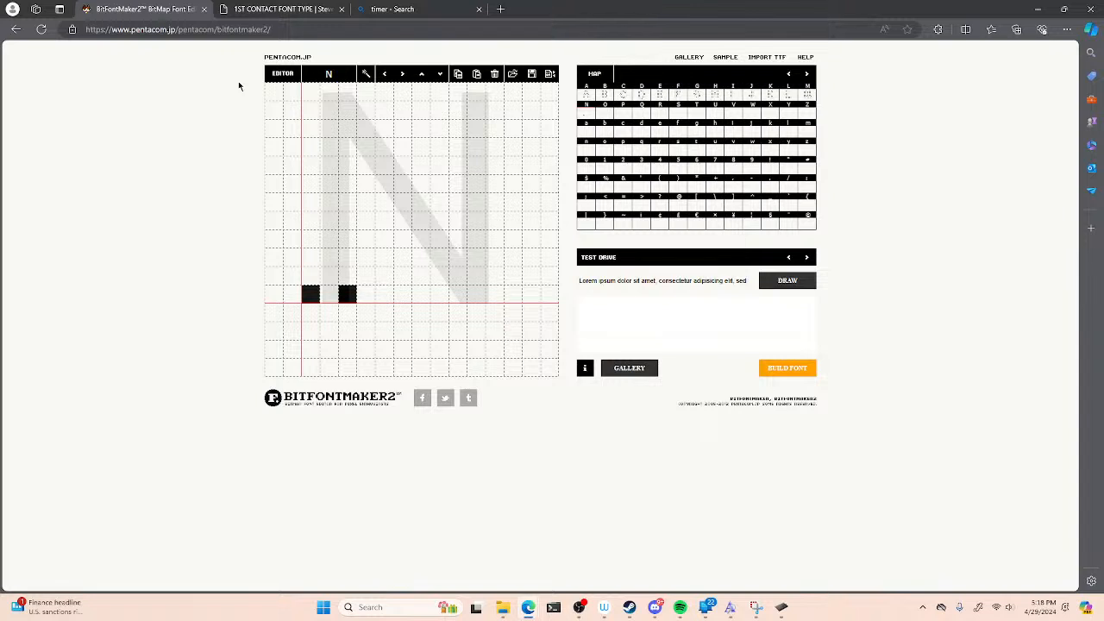
{"action": "left_click", "coordinate": [311, 258]}
{"action": "left_click", "coordinate": [348, 258]}
{"action": "left_click", "coordinate": [311, 221]}
{"action": "left_click", "coordinate": [348, 221]}
{"action": "left_click", "coordinate": [311, 184]}
{"action": "left_click", "coordinate": [347, 184]}
{"action": "left_click", "coordinate": [310, 148]}
{"action": "left_click", "coordinate": [347, 148]}
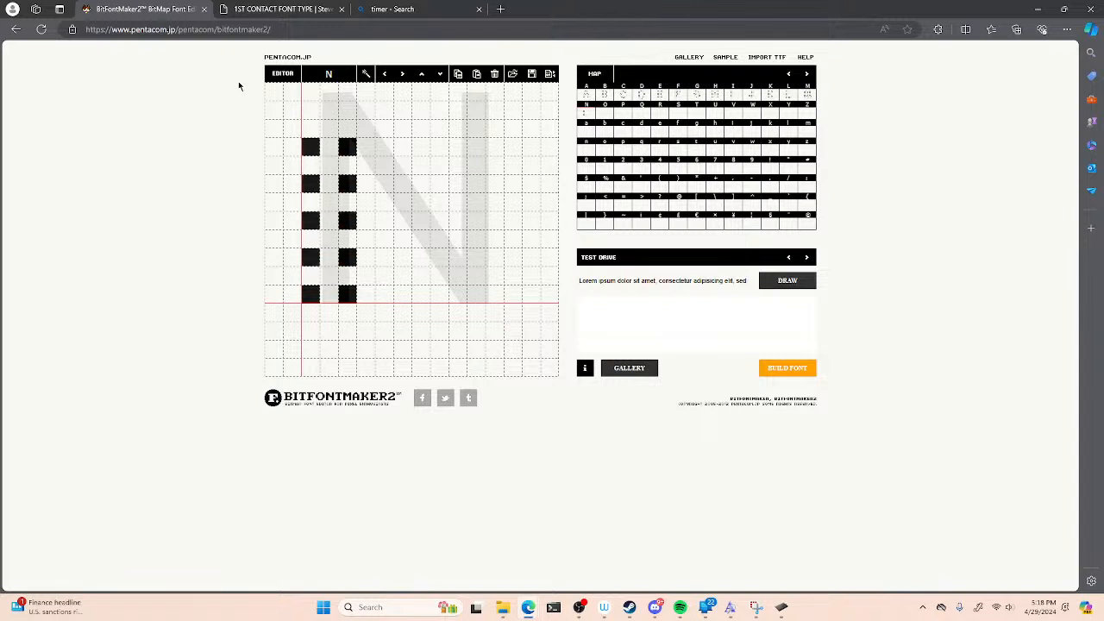
{"action": "left_click", "coordinate": [310, 111]}
{"action": "left_click", "coordinate": [348, 111]}
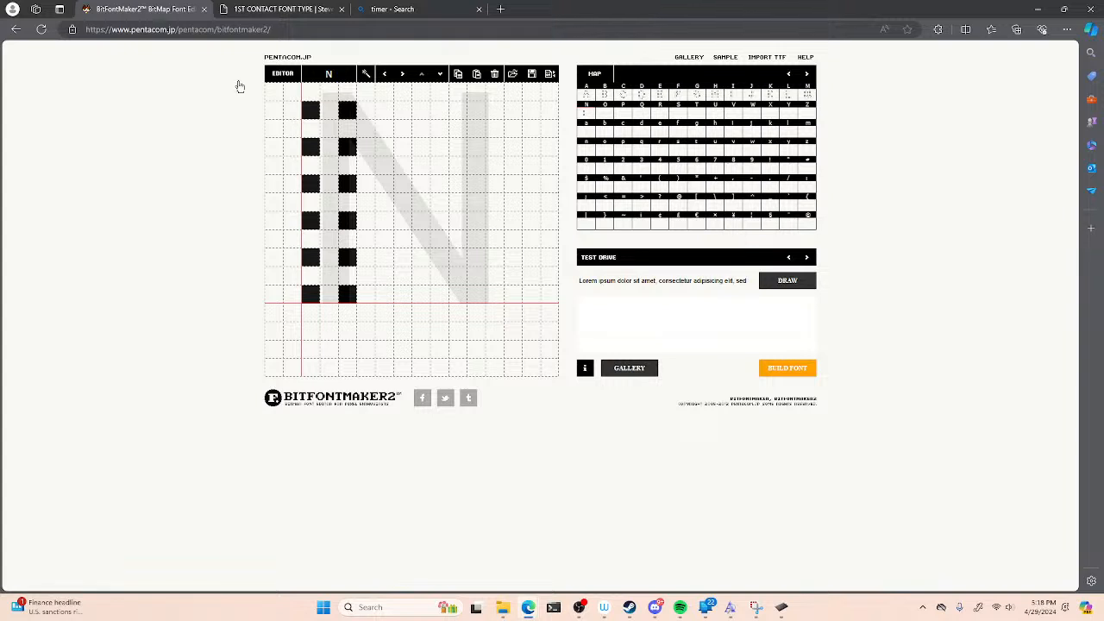
- Shift the N down one row and extend its stem with a pair of spaced pixels in the grid's top row
{"action": "left_click", "coordinate": [440, 74]}
{"action": "left_click", "coordinate": [311, 92]}
{"action": "left_click", "coordinate": [348, 92]}
- Draw the N's diagonal as six rows of two spaced pixels beside the stem, stepping gradually right to end just below the baseline
{"action": "left_click", "coordinate": [384, 129]}
{"action": "left_click", "coordinate": [421, 129]}
{"action": "left_click", "coordinate": [384, 166]}
{"action": "left_click", "coordinate": [421, 166]}
{"action": "left_click", "coordinate": [403, 203]}
{"action": "left_click", "coordinate": [439, 203]}
{"action": "left_click", "coordinate": [403, 239]}
{"action": "left_click", "coordinate": [439, 239]}
{"action": "left_click", "coordinate": [421, 276]}
{"action": "left_click", "coordinate": [457, 276]}
{"action": "left_click", "coordinate": [439, 312]}
{"action": "left_click", "coordinate": [475, 312]}
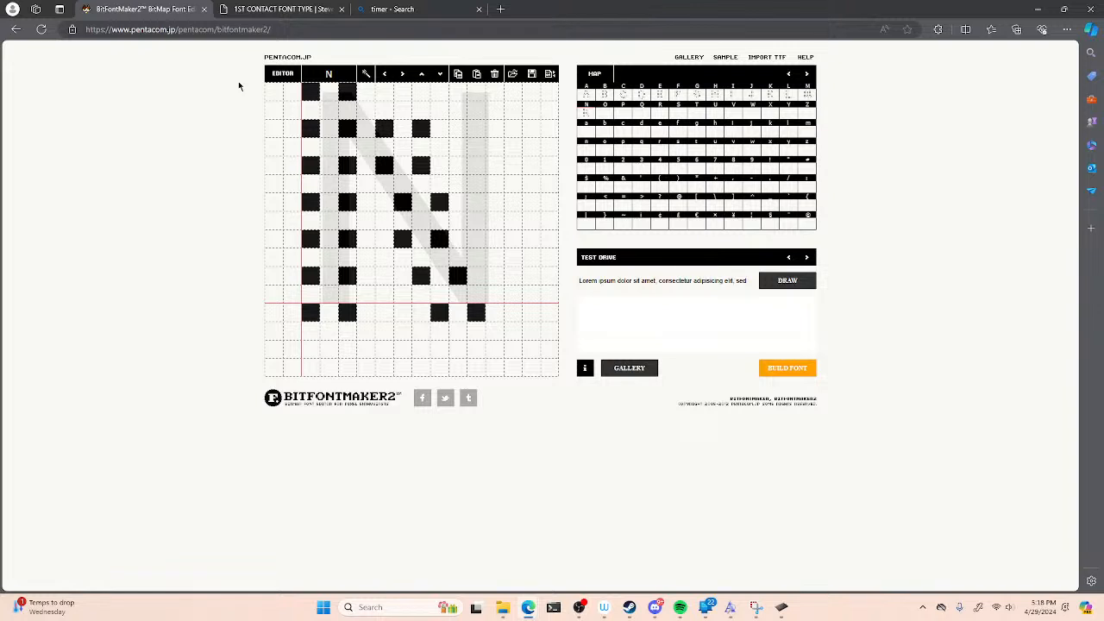
- Draw the N's right stem as six rows of two spaced pixels, from above the baseline to the top of the grid
{"action": "left_click", "coordinate": [494, 276]}
{"action": "left_click", "coordinate": [531, 276]}
{"action": "left_click", "coordinate": [494, 239]}
{"action": "left_click", "coordinate": [531, 239]}
{"action": "left_click", "coordinate": [494, 202]}
{"action": "left_click", "coordinate": [532, 202]}
{"action": "left_click", "coordinate": [494, 165]}
{"action": "left_click", "coordinate": [531, 164]}
{"action": "left_click", "coordinate": [494, 129]}
{"action": "left_click", "coordinate": [532, 128]}
{"action": "left_click", "coordinate": [495, 92]}
{"action": "left_click", "coordinate": [531, 92]}
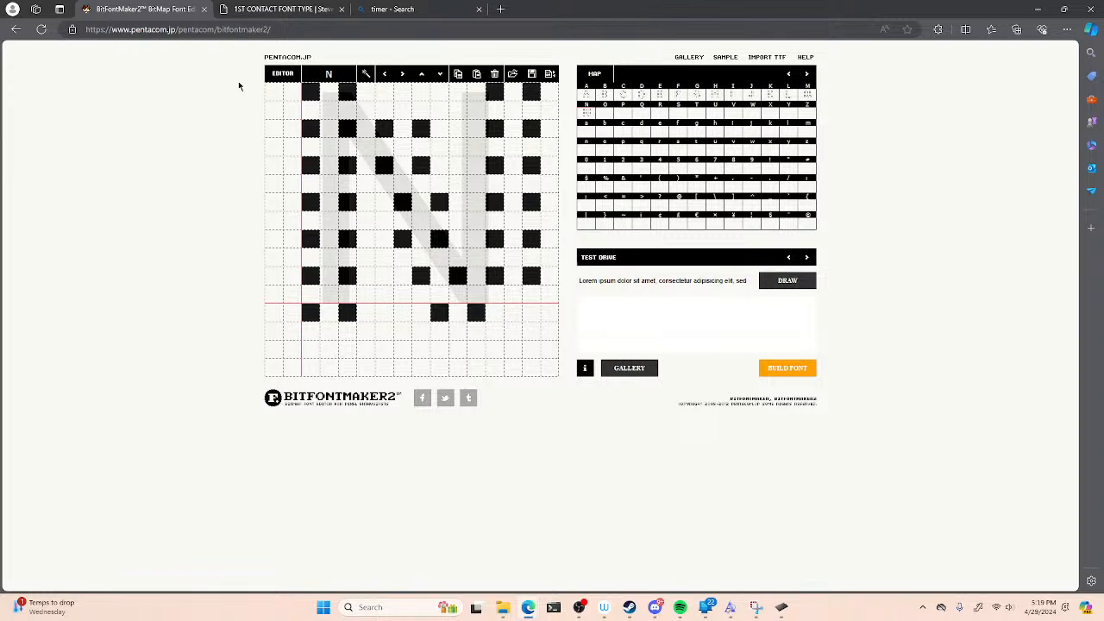
- Open the O glyph and draw its upper curve with a centred top pair and a spaced pair on each side one row lower
{"action": "left_click", "coordinate": [605, 113]}
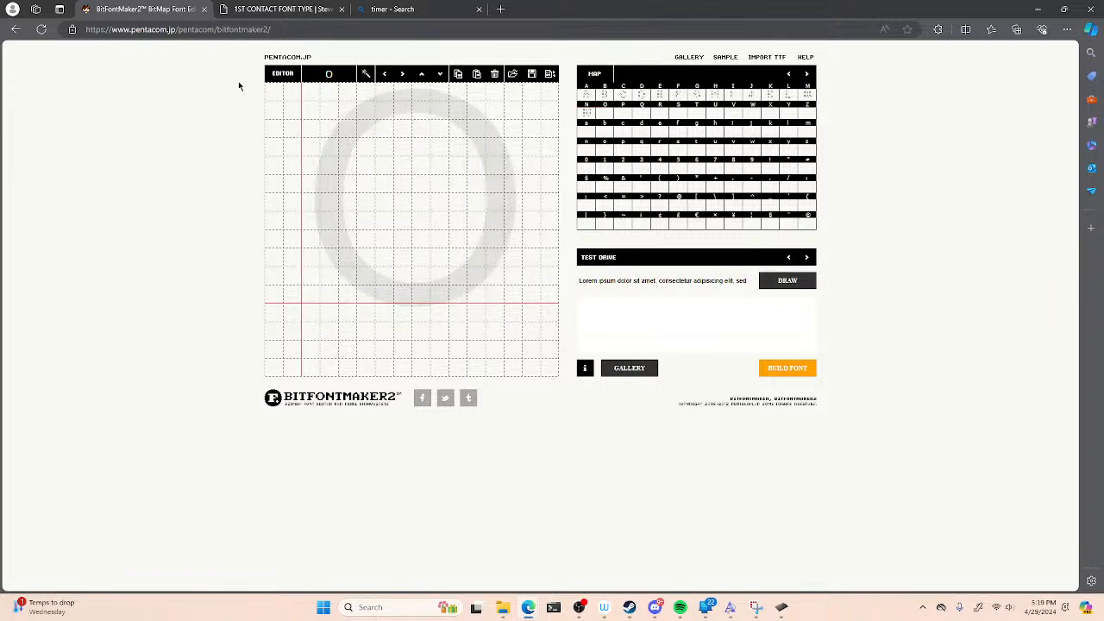
{"action": "left_click", "coordinate": [403, 91]}
{"action": "left_click", "coordinate": [439, 92]}
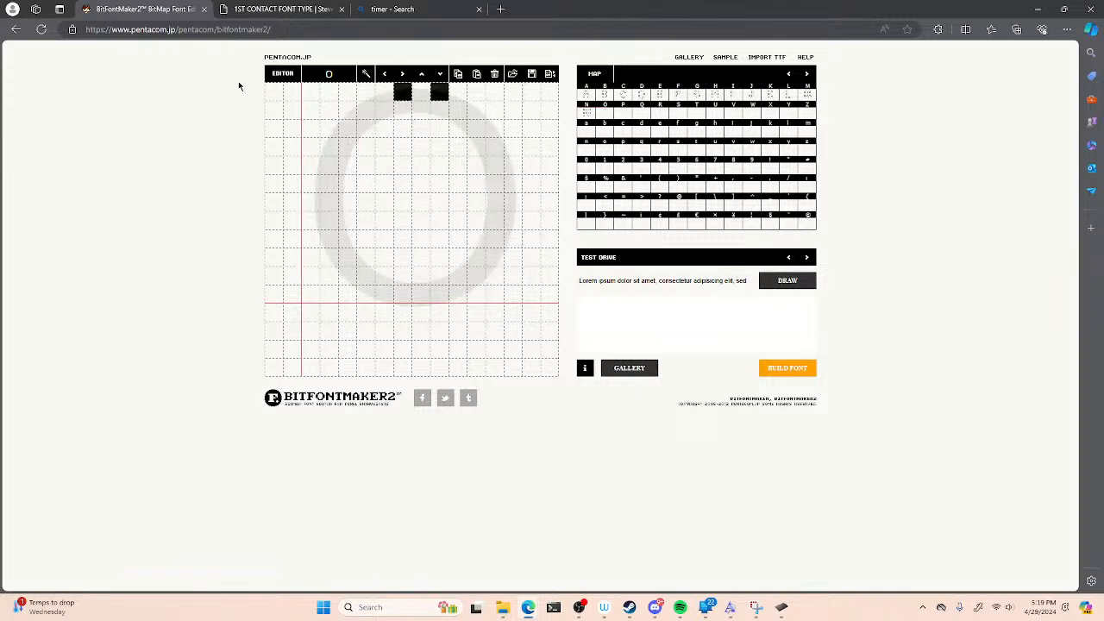
{"action": "left_click", "coordinate": [328, 110]}
{"action": "left_click", "coordinate": [366, 110]}
{"action": "left_click", "coordinate": [477, 109]}
{"action": "left_click", "coordinate": [512, 110]}
- Draw both sides of the O as three rows of two spaced pixels each, one column outside the upper curve's pairs
{"action": "left_click", "coordinate": [310, 146]}
{"action": "left_click", "coordinate": [348, 147]}
{"action": "left_click", "coordinate": [495, 147]}
{"action": "left_click", "coordinate": [532, 147]}
{"action": "left_click", "coordinate": [310, 183]}
{"action": "left_click", "coordinate": [348, 184]}
{"action": "left_click", "coordinate": [311, 220]}
{"action": "left_click", "coordinate": [348, 221]}
{"action": "left_click", "coordinate": [495, 184]}
{"action": "left_click", "coordinate": [532, 184]}
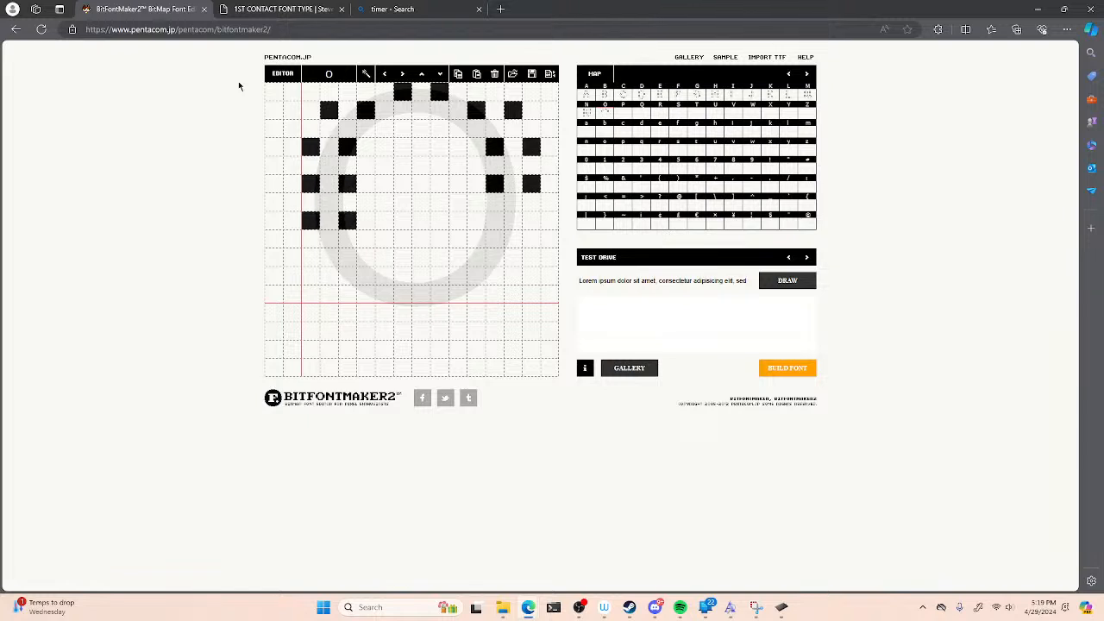
{"action": "left_click", "coordinate": [495, 220]}
{"action": "left_click", "coordinate": [532, 221]}
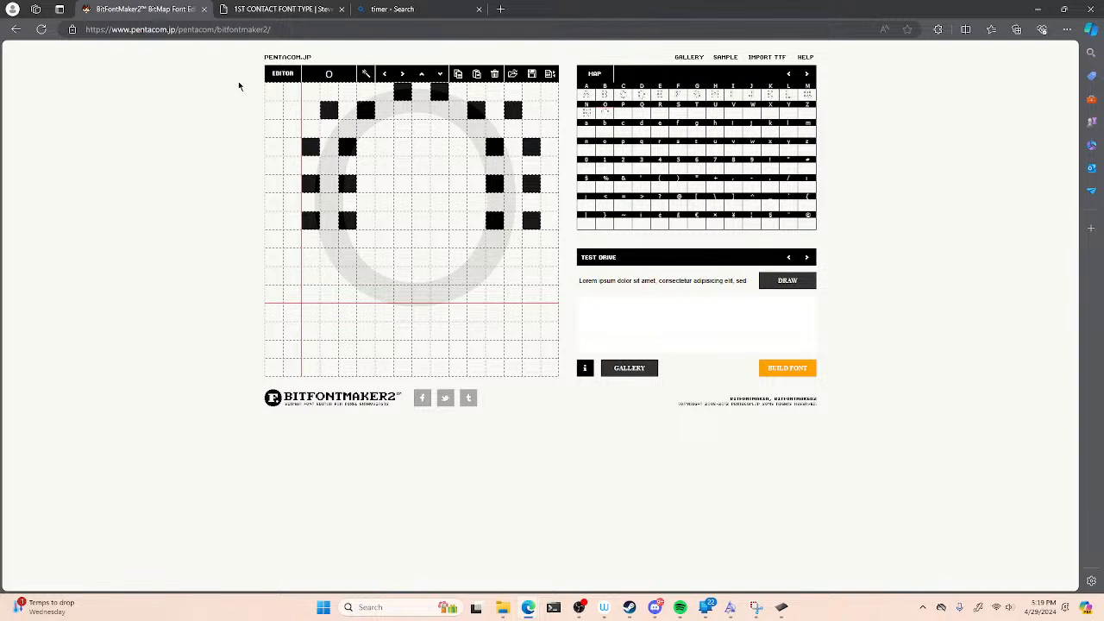
- Close the O's lower curve with an inset pair on each side and a row of four spaced pixels on the baseline
{"action": "left_click", "coordinate": [329, 258]}
{"action": "left_click", "coordinate": [366, 258]}
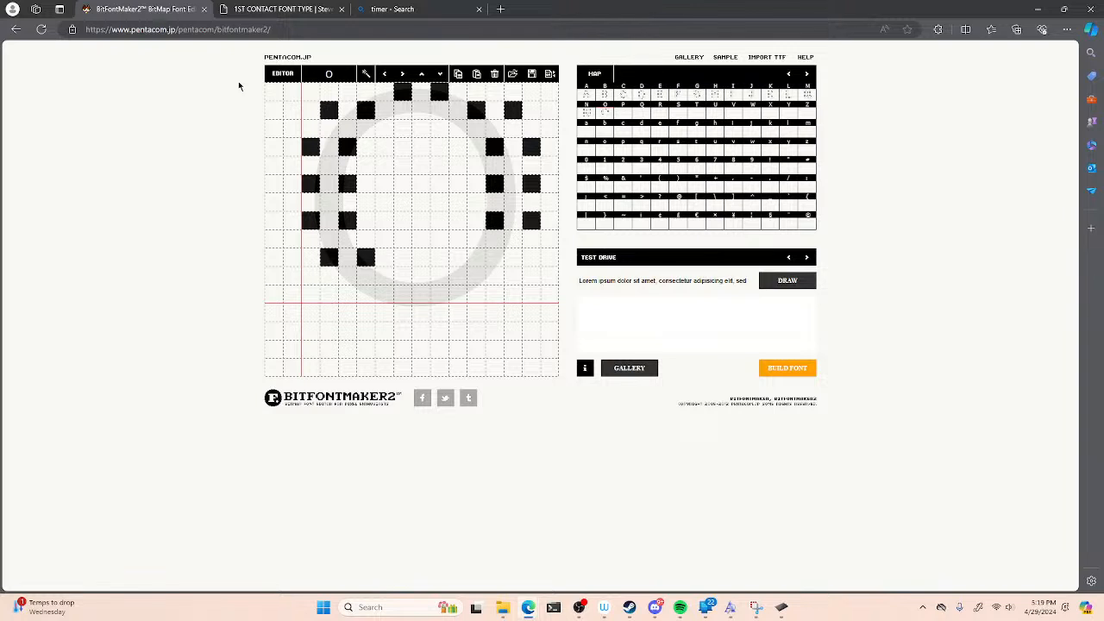
{"action": "left_click", "coordinate": [477, 258]}
{"action": "left_click", "coordinate": [513, 258]}
{"action": "left_click", "coordinate": [366, 294]}
{"action": "left_click", "coordinate": [403, 294]}
{"action": "left_click", "coordinate": [439, 294]}
{"action": "left_click", "coordinate": [476, 294]}
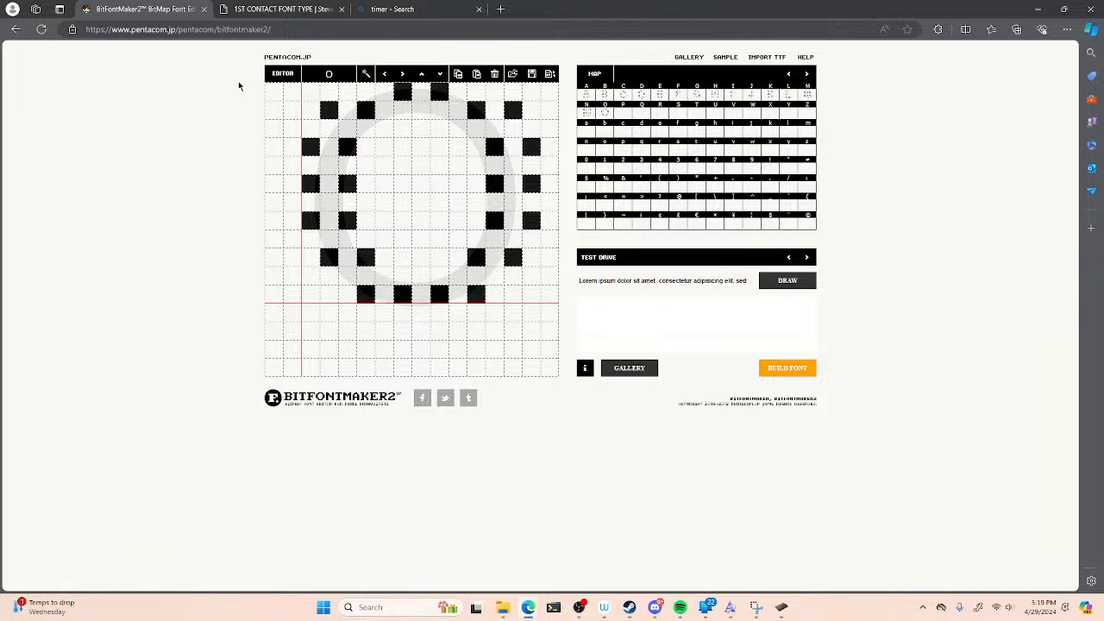
- Open the P glyph and draw its stem as six rows of two spaced pixels, rising from just above the baseline
{"action": "left_click", "coordinate": [623, 113]}
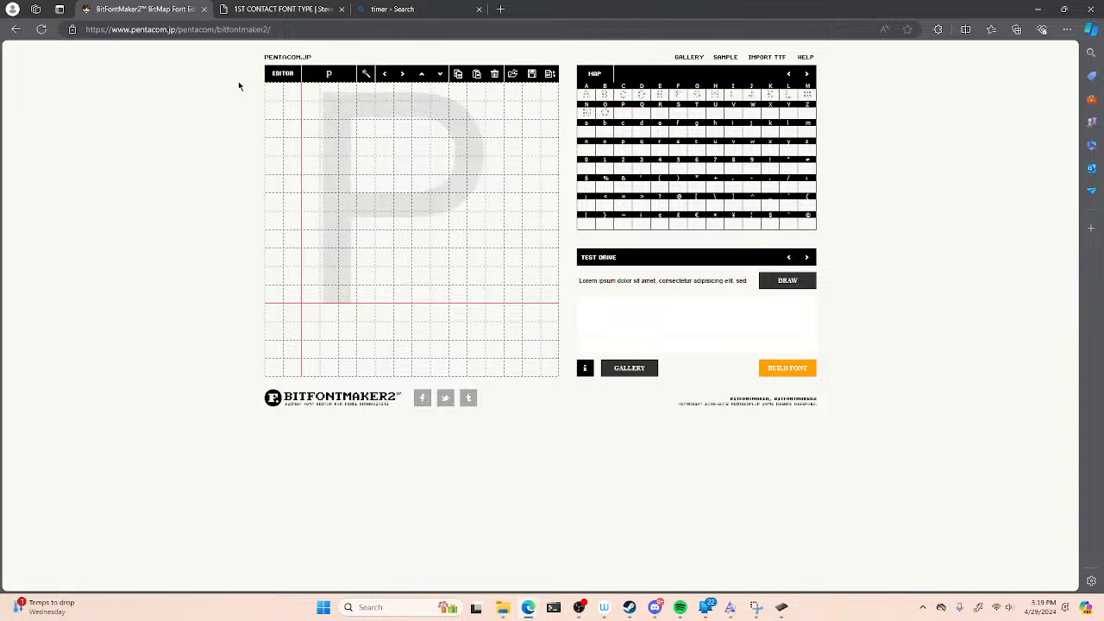
{"action": "left_click", "coordinate": [311, 295]}
{"action": "left_click", "coordinate": [347, 294]}
{"action": "left_click", "coordinate": [311, 257]}
{"action": "left_click", "coordinate": [348, 257]}
{"action": "left_click", "coordinate": [311, 221]}
{"action": "left_click", "coordinate": [347, 221]}
{"action": "left_click", "coordinate": [310, 184]}
{"action": "left_click", "coordinate": [347, 183]}
{"action": "left_click", "coordinate": [311, 147]}
{"action": "left_click", "coordinate": [348, 146]}
{"action": "left_click", "coordinate": [310, 110]}
{"action": "left_click", "coordinate": [347, 110]}
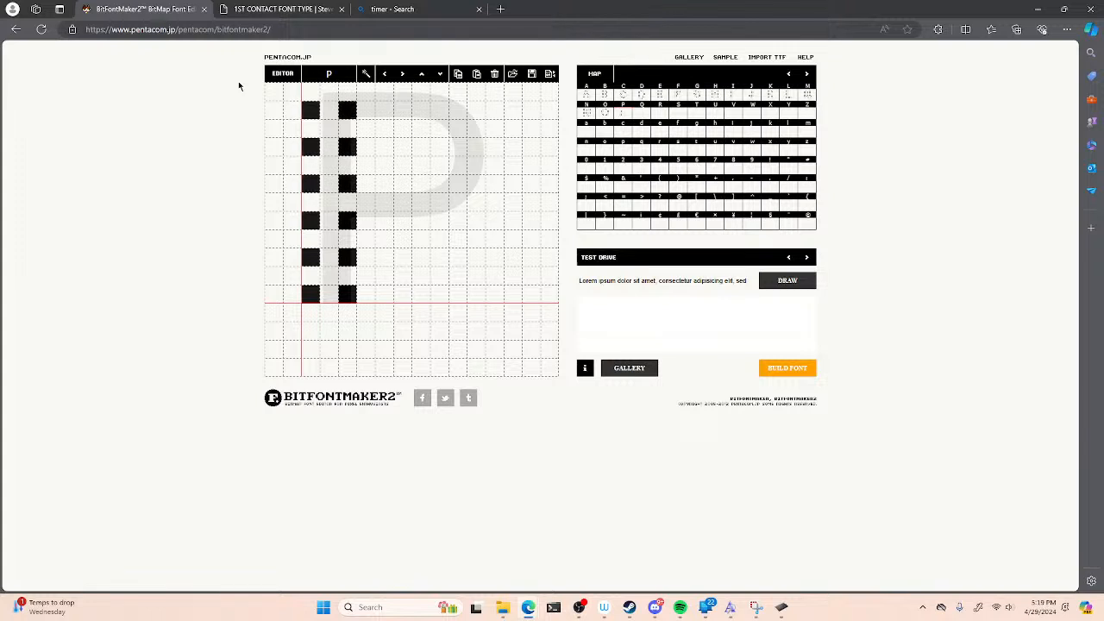
- Draw the P's bowl with three spaced pixels extending the stem's top row and two spaced pairs below curving back inward
{"action": "left_click", "coordinate": [384, 109]}
{"action": "left_click", "coordinate": [421, 110]}
{"action": "left_click", "coordinate": [458, 109]}
{"action": "left_click", "coordinate": [458, 147]}
{"action": "left_click", "coordinate": [495, 147]}
{"action": "left_click", "coordinate": [439, 184]}
{"action": "left_click", "coordinate": [477, 183]}
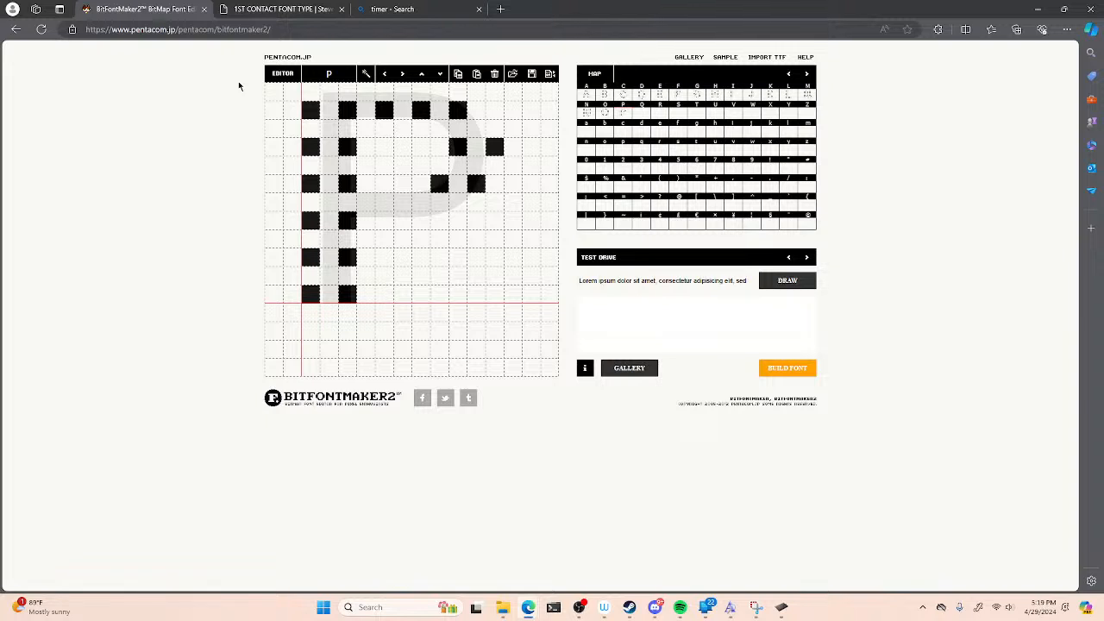
{"action": "left_click", "coordinate": [402, 221]}
{"action": "left_click", "coordinate": [439, 221]}
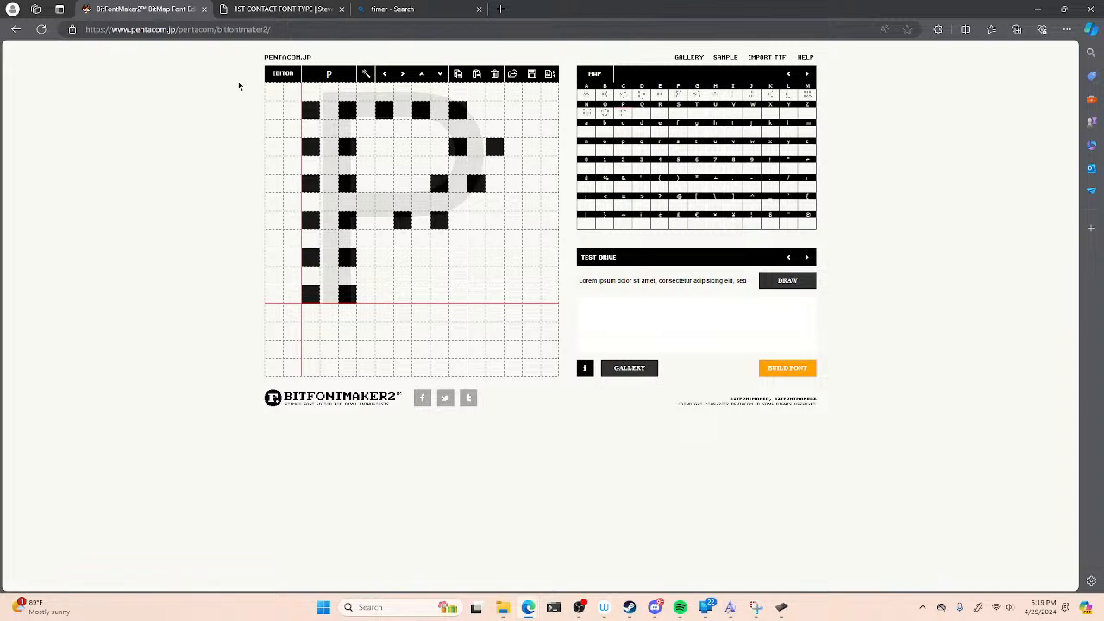
{"action": "left_click", "coordinate": [402, 221]}
{"action": "left_click", "coordinate": [439, 221]}
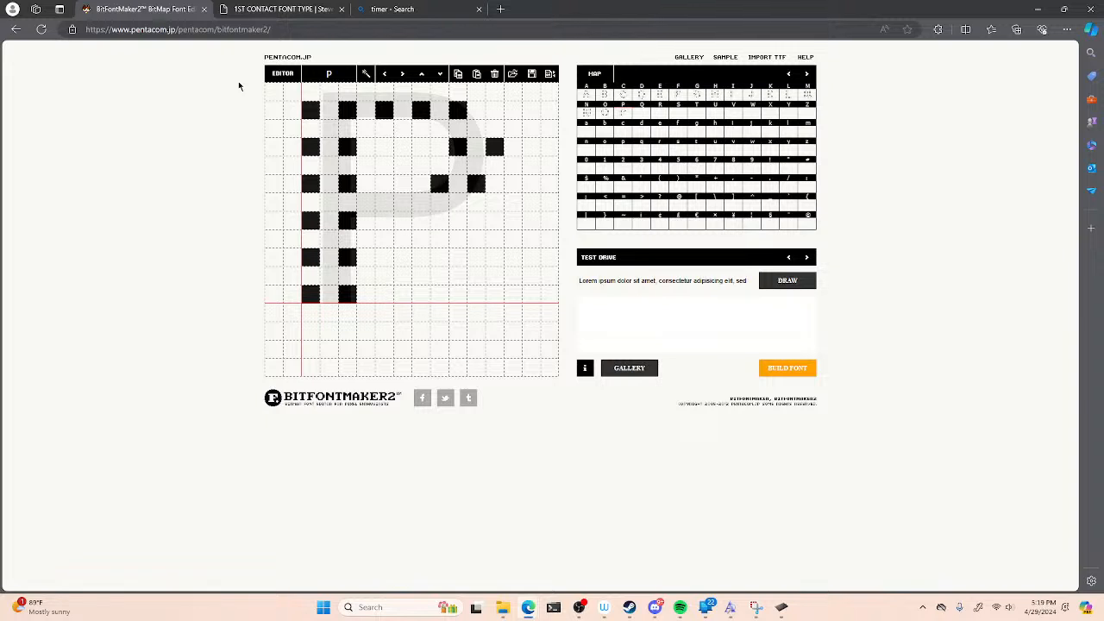
- Close the underside of the P's bowl with two evenly spaced pixels beside the stem's fourth row from its top
{"action": "left_click", "coordinate": [384, 221]}
{"action": "left_click", "coordinate": [421, 221]}
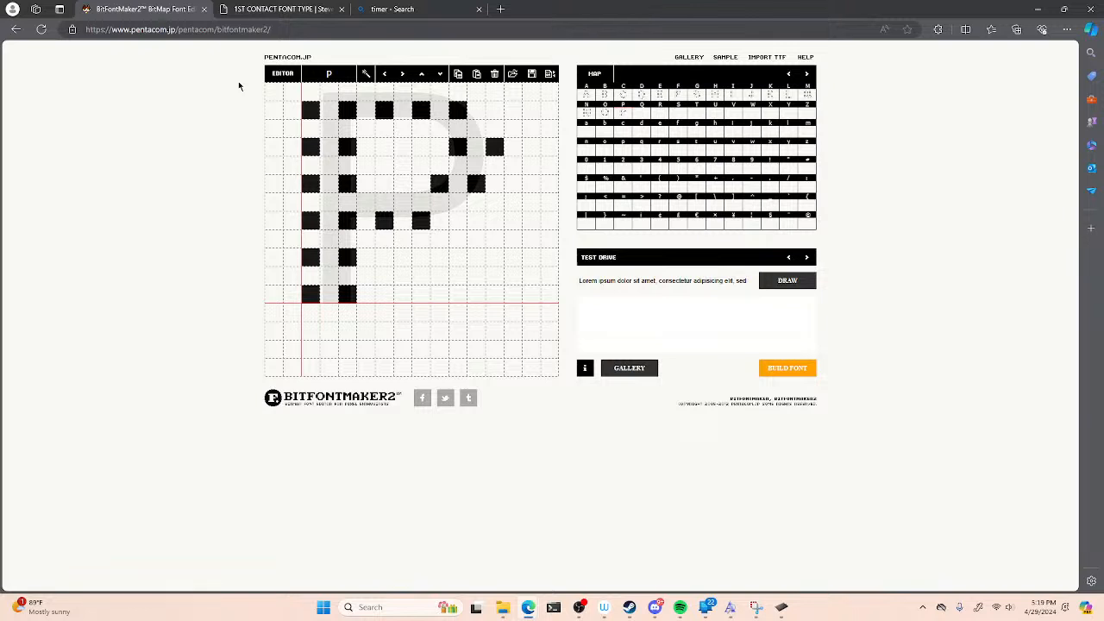
- Shift the P down one row and add four spaced pixels along the grid's top row, starting above the stem's second column
{"action": "left_click", "coordinate": [440, 74]}
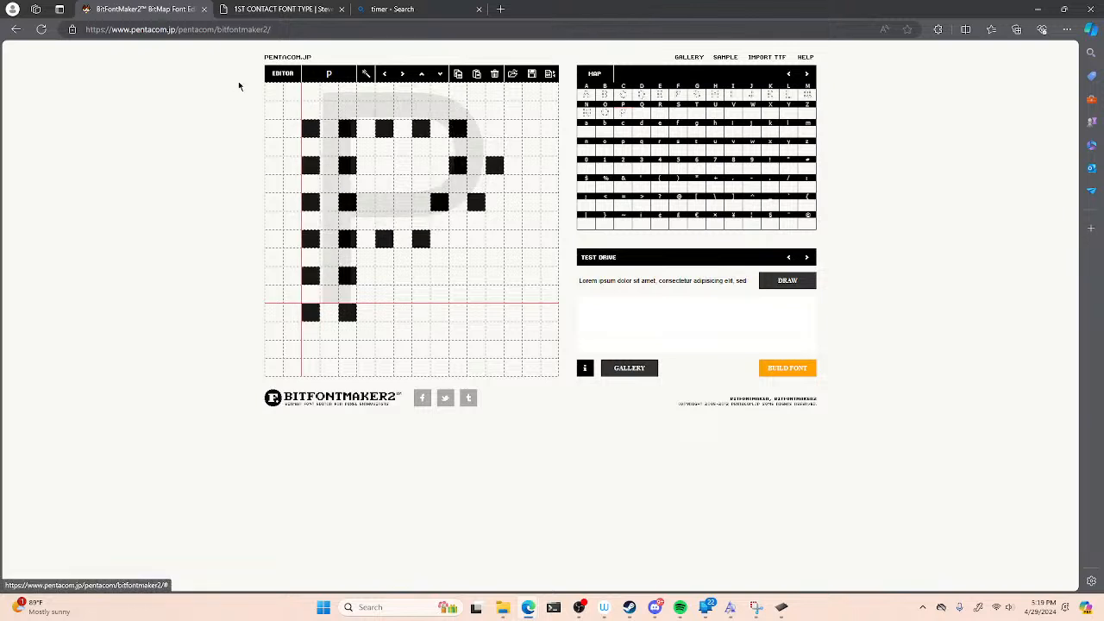
{"action": "left_click", "coordinate": [348, 92]}
{"action": "left_click", "coordinate": [384, 91]}
{"action": "left_click", "coordinate": [421, 92]}
{"action": "left_click", "coordinate": [458, 92]}
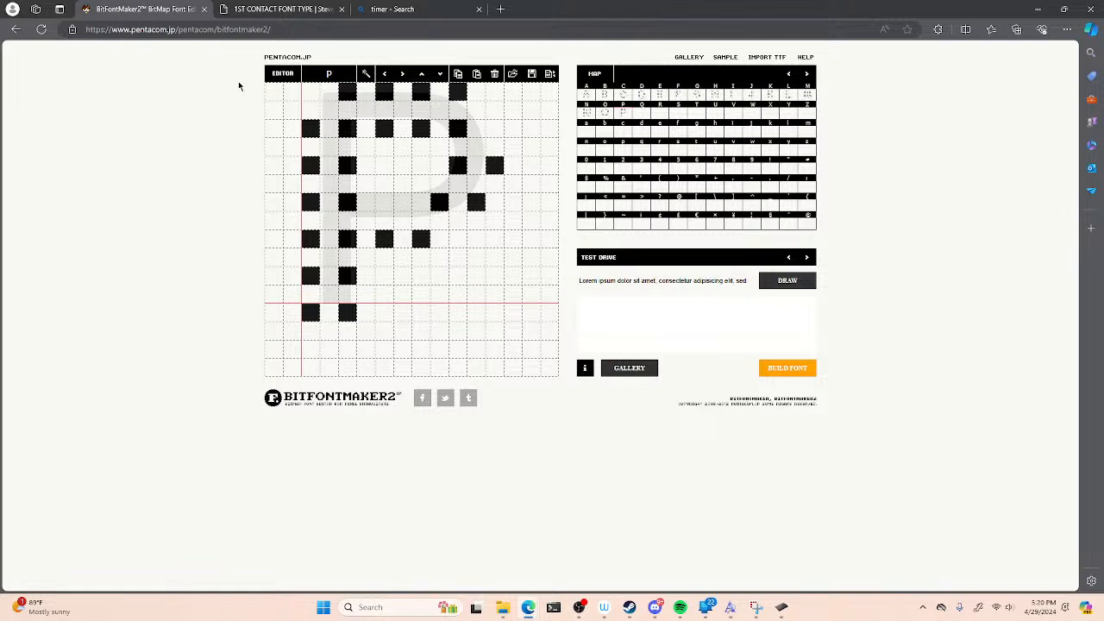
- Build the Q from a copy of the O glyph and add a tail of two spaced pixels two rows below the baseline, at lower right
{"action": "left_click", "coordinate": [642, 113]}
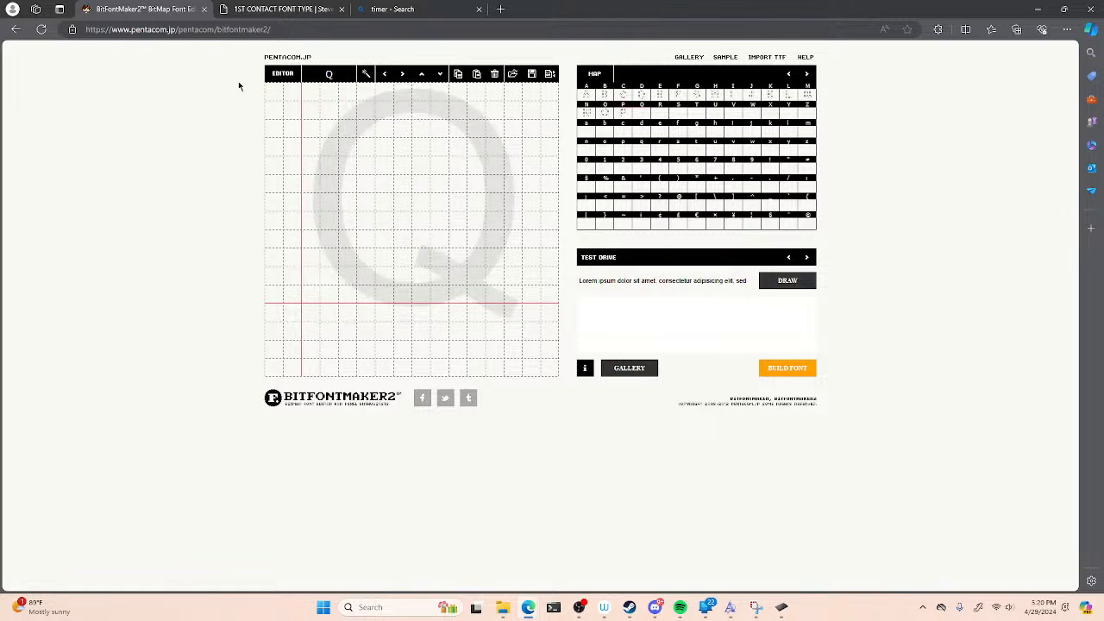
{"action": "left_click", "coordinate": [605, 113]}
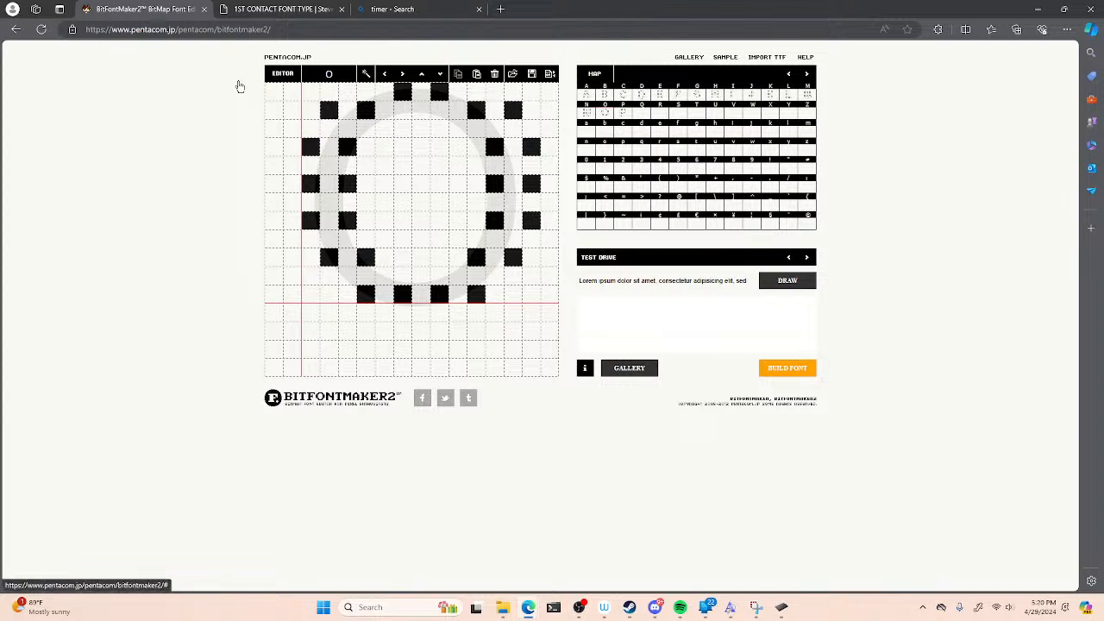
{"action": "left_click", "coordinate": [642, 113]}
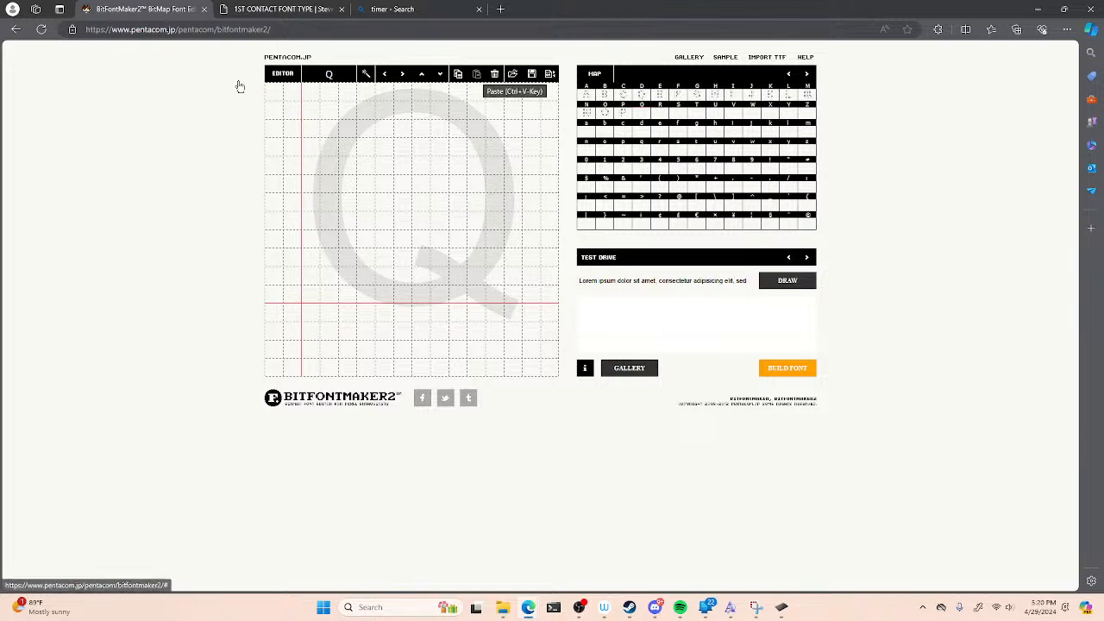
{"action": "left_click", "coordinate": [477, 75]}
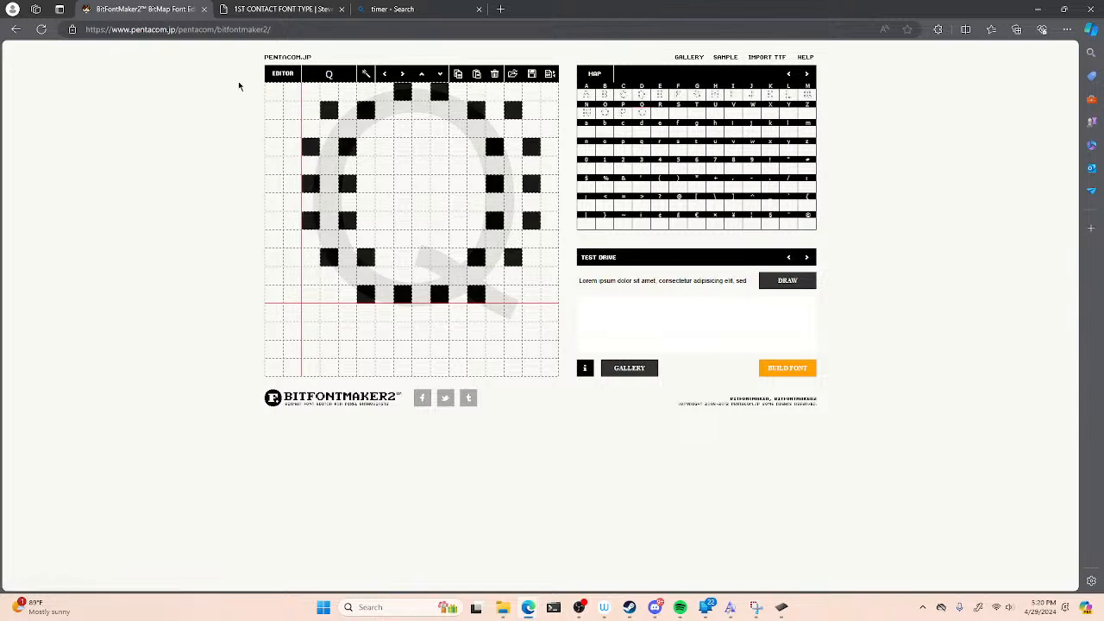
{"action": "left_click", "coordinate": [494, 331]}
{"action": "left_click", "coordinate": [531, 331]}
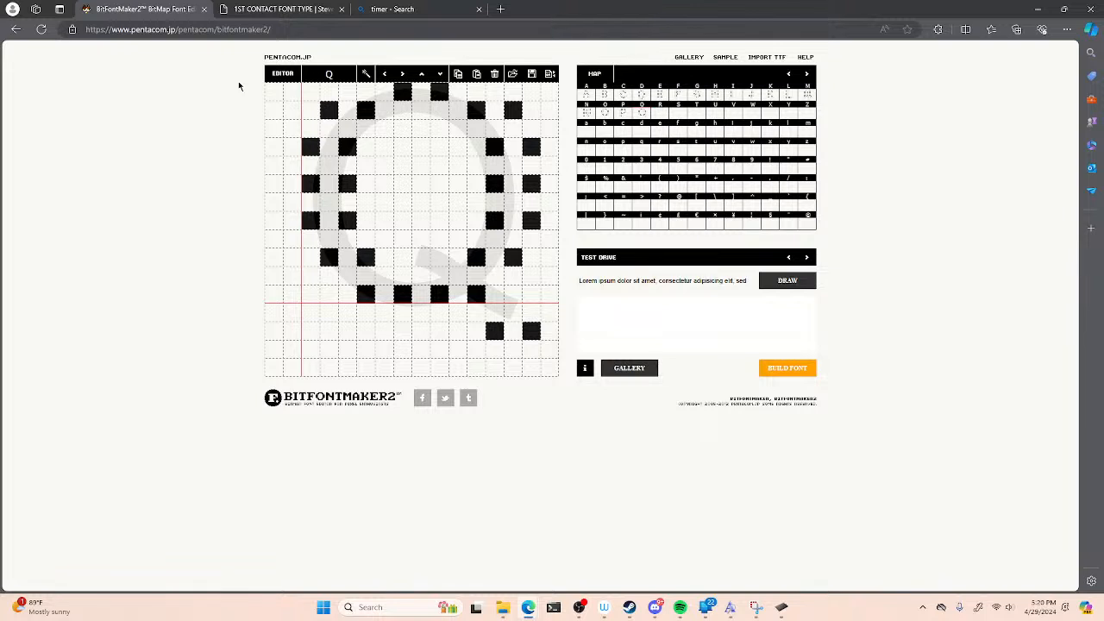
- Copy the P glyph's pixels into the empty R glyph
{"action": "key", "text": "shift+r"}
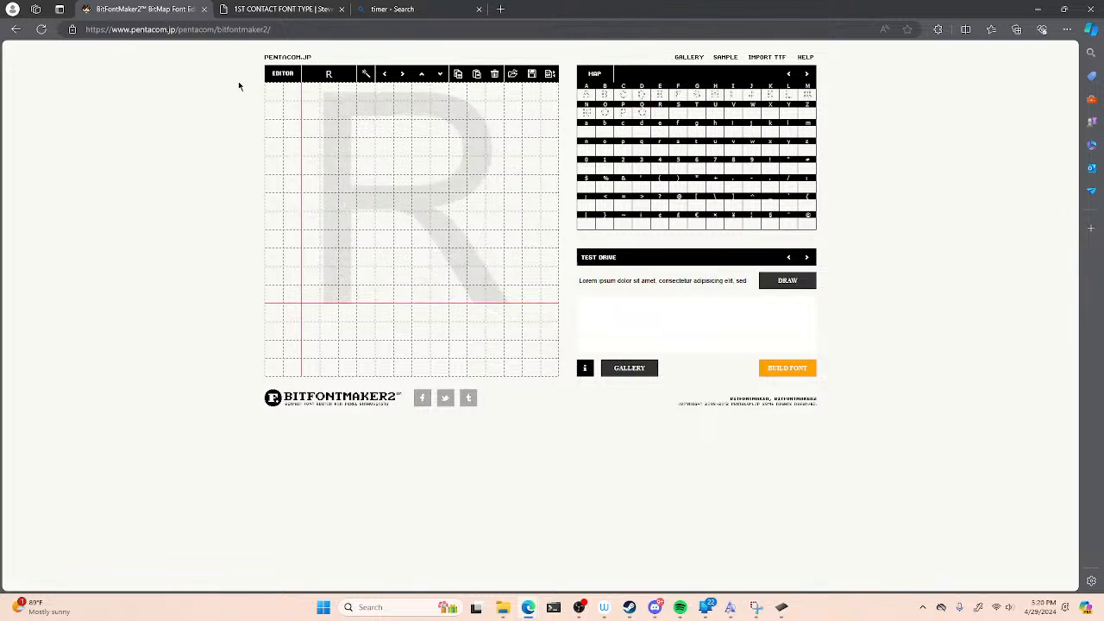
{"action": "key", "text": "shift+p"}
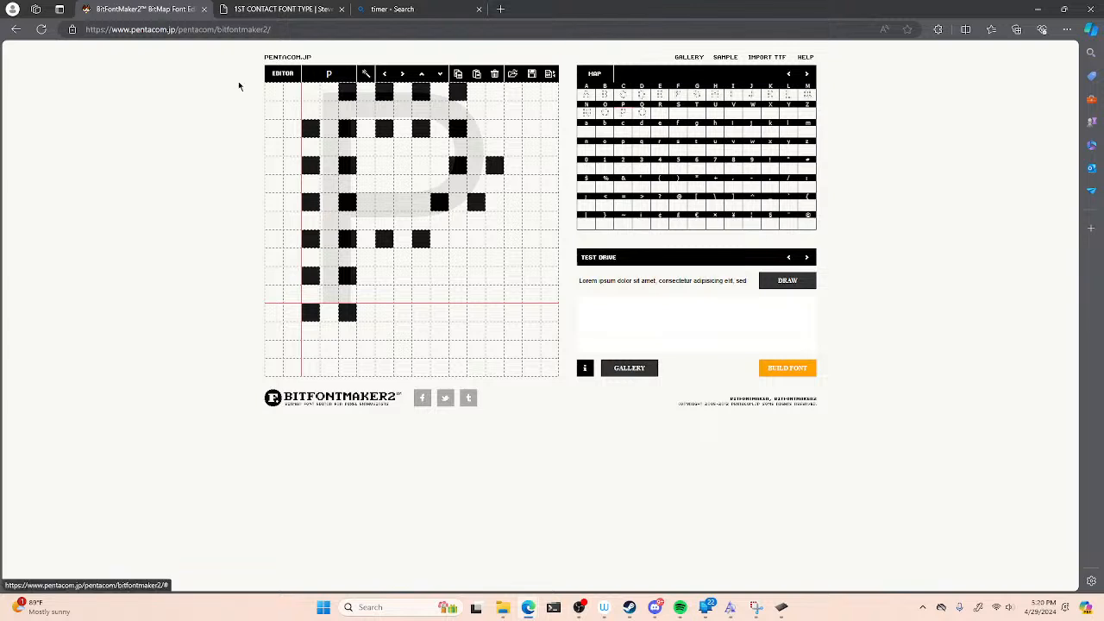
{"action": "key", "text": "shift+r"}
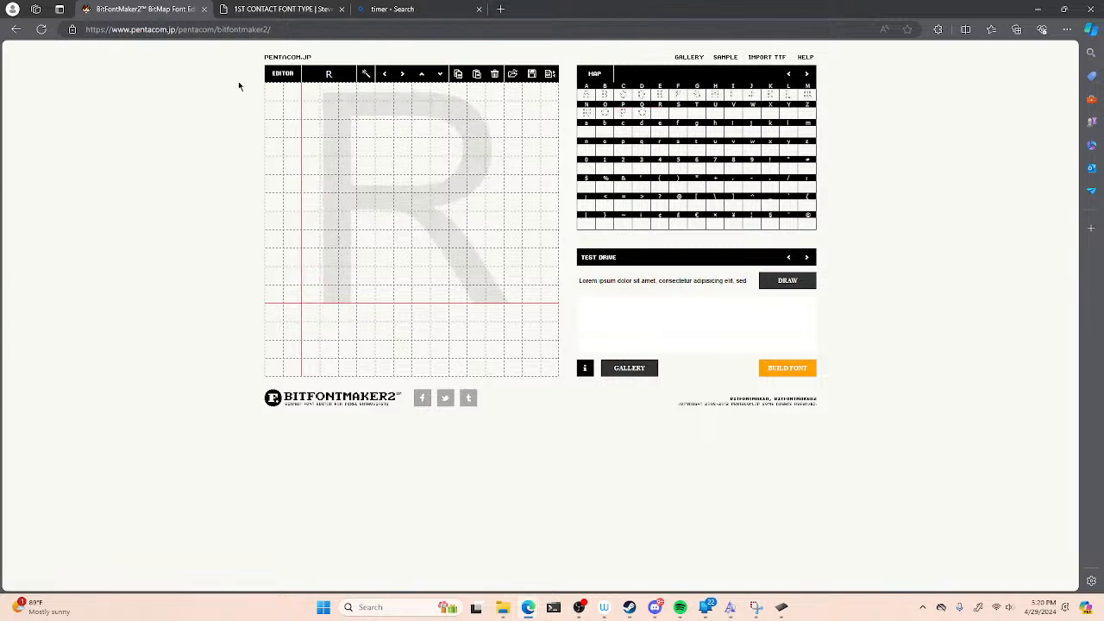
{"action": "key", "text": "ctrl+v"}
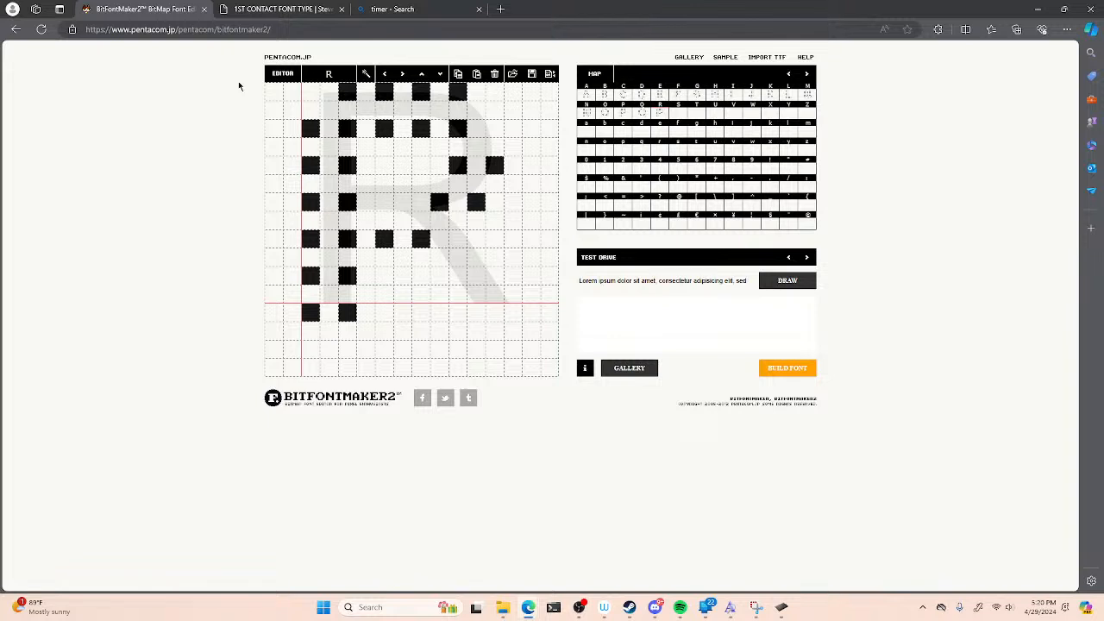
- Draw the R's leg below the bowl as three rows of two spaced pixels, ending in the second row below the baseline
{"action": "left_click", "coordinate": [458, 257]}
{"action": "left_click", "coordinate": [495, 257]}
{"action": "left_click", "coordinate": [458, 294]}
{"action": "left_click", "coordinate": [495, 294]}
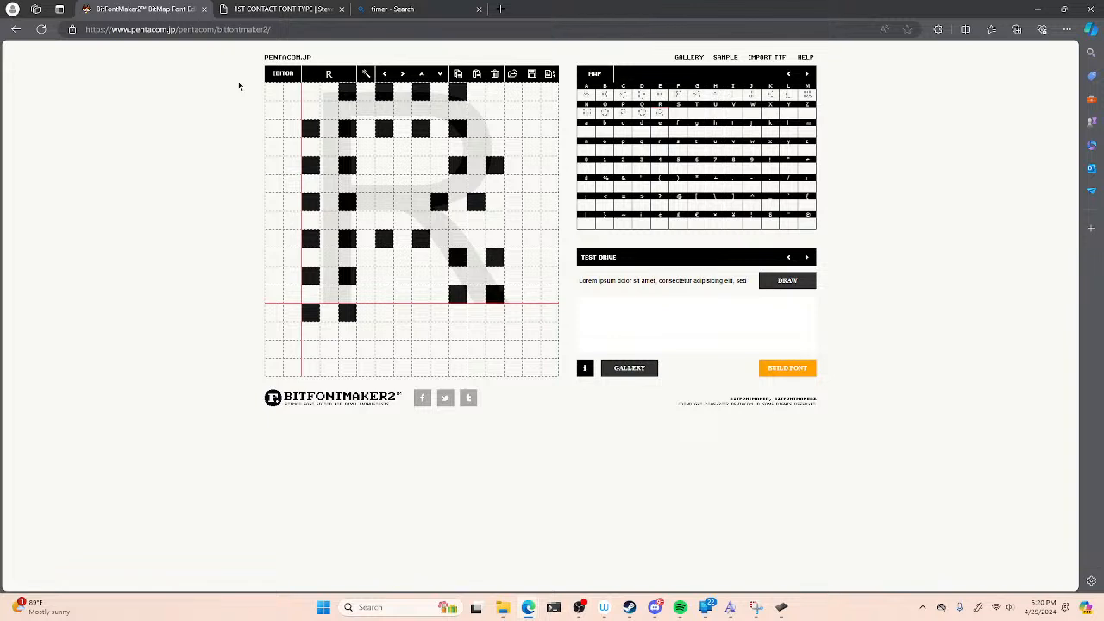
{"action": "left_click", "coordinate": [458, 331]}
{"action": "left_click", "coordinate": [494, 331]}
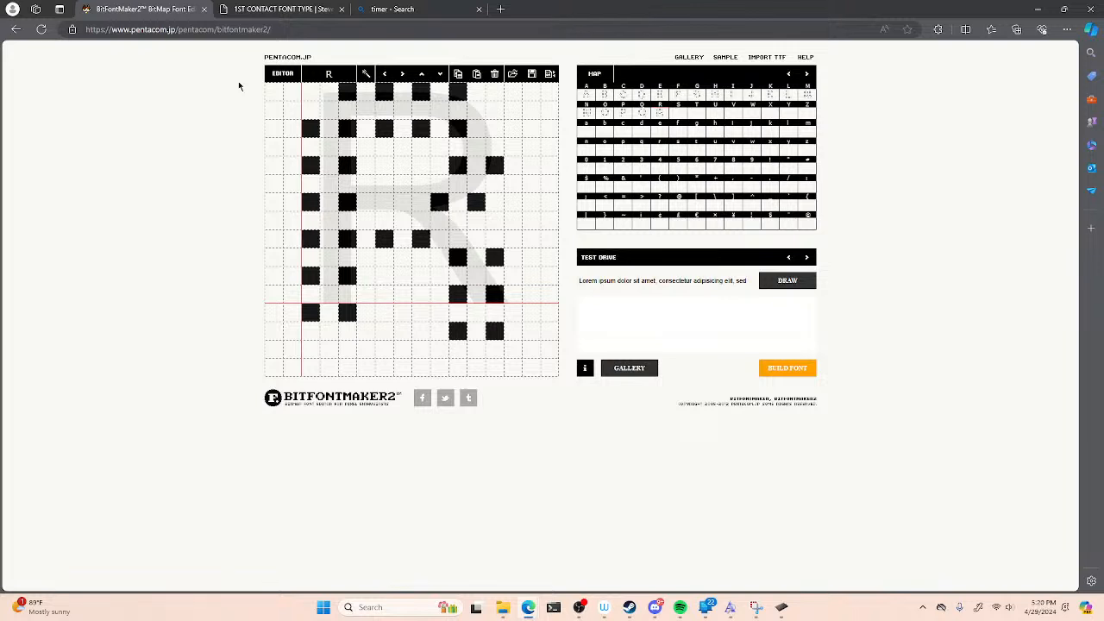
- Open the S glyph, draw its upper-right end as two rows of two spaced pixels, and shift them down one row
{"action": "left_click", "coordinate": [679, 111]}
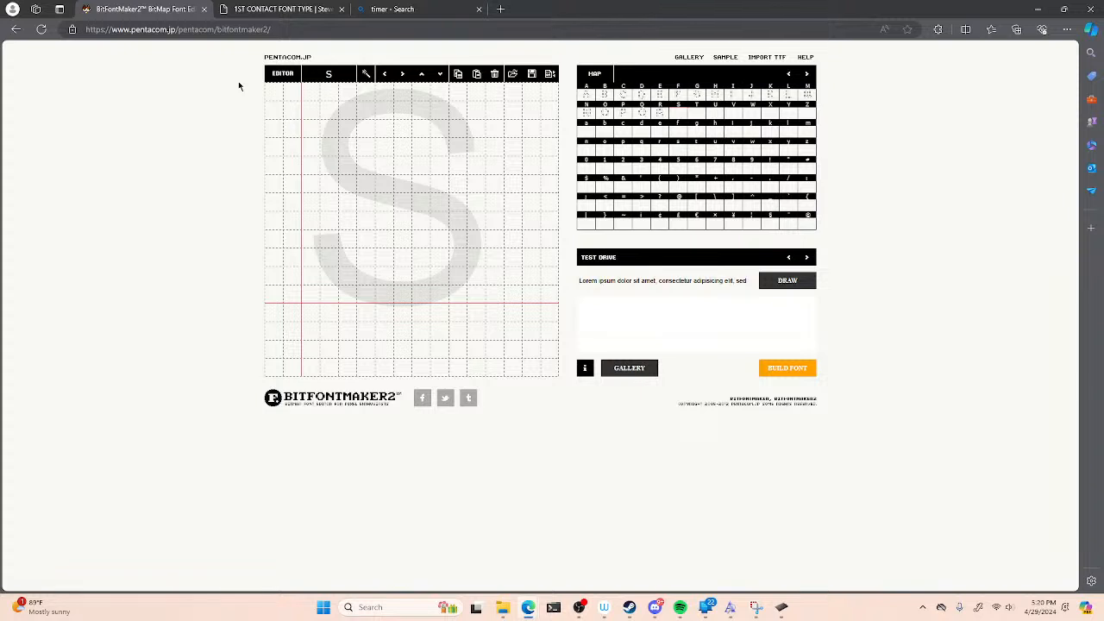
{"action": "left_click", "coordinate": [439, 148]}
{"action": "left_click", "coordinate": [476, 147]}
{"action": "left_click", "coordinate": [439, 110]}
{"action": "left_click", "coordinate": [477, 111]}
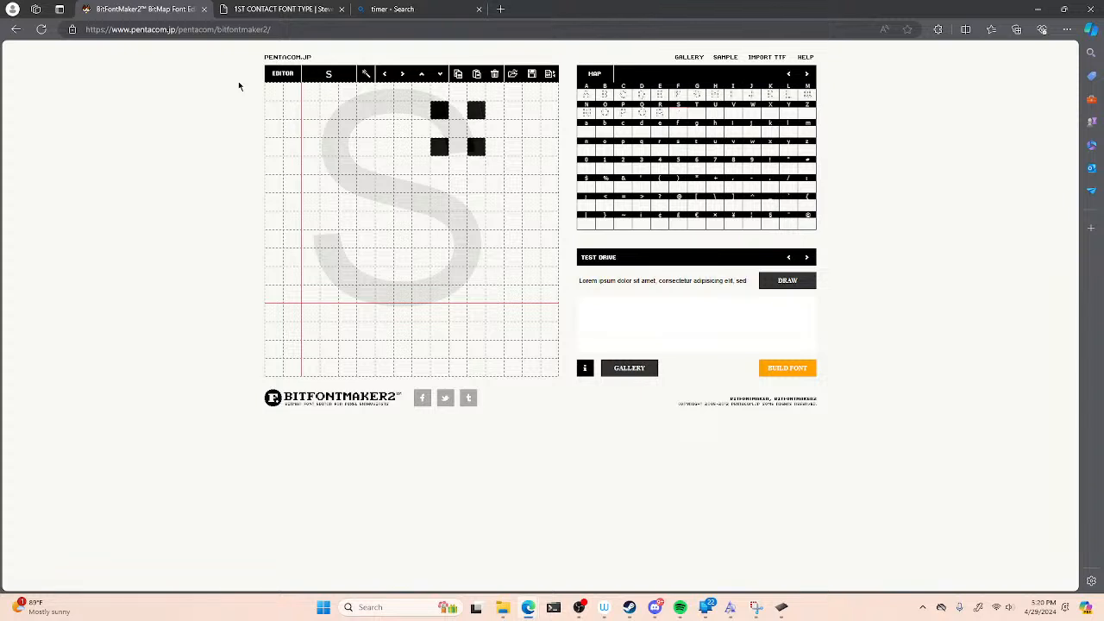
{"action": "left_click", "coordinate": [440, 73]}
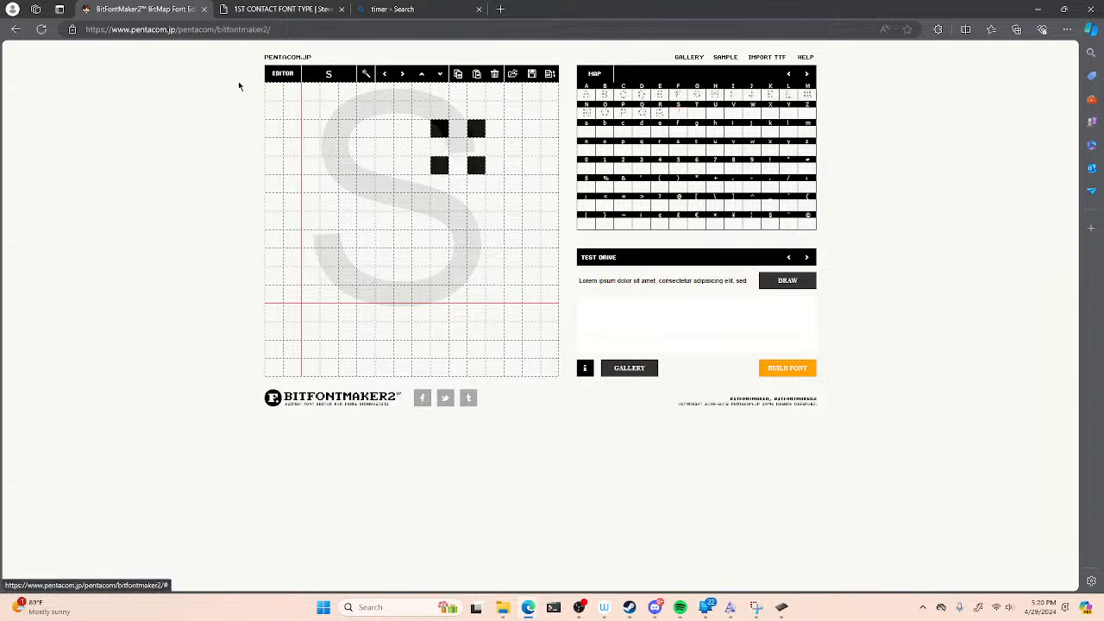
- Add two spaced pixels in the grid's top row for the S's upper curve, left of its upper-right end
{"action": "left_click", "coordinate": [402, 93]}
{"action": "left_click", "coordinate": [421, 92]}
{"action": "left_click", "coordinate": [421, 93]}
{"action": "left_click", "coordinate": [402, 93]}
{"action": "left_click", "coordinate": [421, 92]}
{"action": "left_click", "coordinate": [384, 92]}
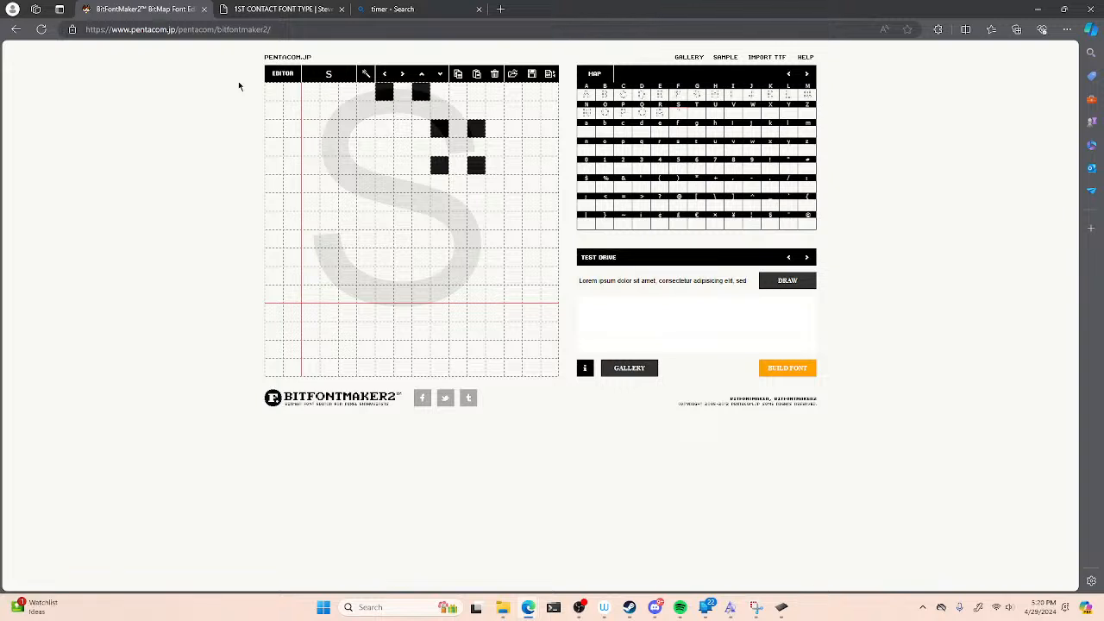
- Draw the S's upper-left curve as three rows of two spaced pixels, plus a pair in the middle for the spine
{"action": "left_click", "coordinate": [311, 109]}
{"action": "left_click", "coordinate": [347, 110]}
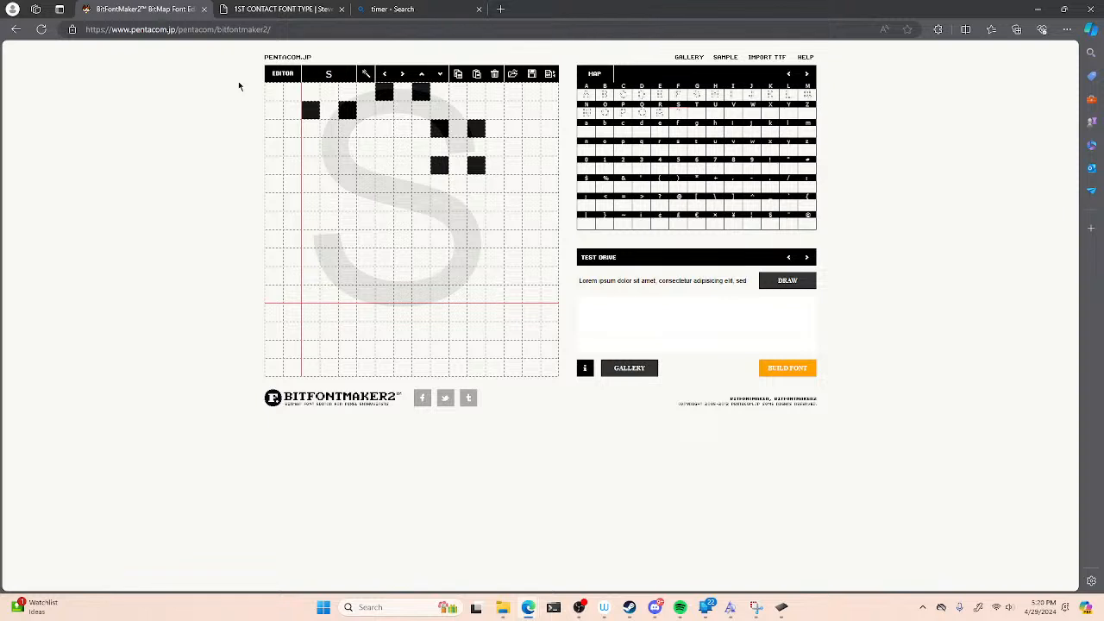
{"action": "left_click", "coordinate": [311, 147]}
{"action": "left_click", "coordinate": [346, 146]}
{"action": "left_click", "coordinate": [329, 183]}
{"action": "left_click", "coordinate": [366, 183]}
{"action": "left_click", "coordinate": [384, 220]}
{"action": "left_click", "coordinate": [421, 220]}
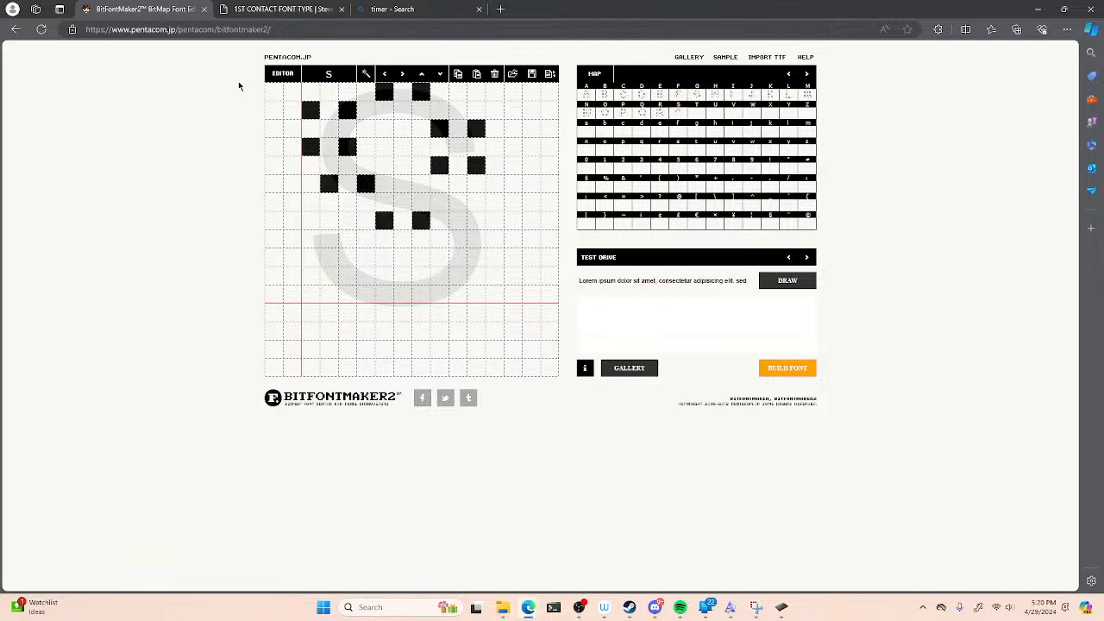
- Draw the S's lower-right curve as two rows of two spaced pixels and its bottom as a pair just above the baseline
{"action": "left_click", "coordinate": [458, 238]}
{"action": "left_click", "coordinate": [495, 238]}
{"action": "left_click", "coordinate": [458, 275]}
{"action": "left_click", "coordinate": [495, 275]}
{"action": "left_click", "coordinate": [384, 293]}
{"action": "left_click", "coordinate": [421, 293]}
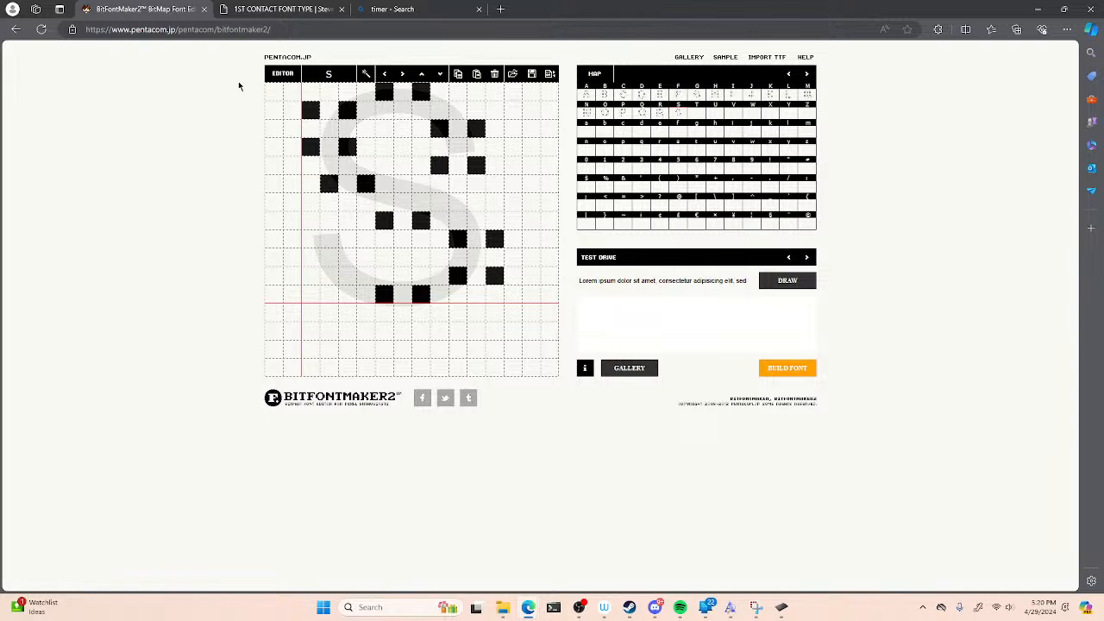
- Draw the S's lower-left end as two rows of two spaced pixels, level with the lower-right curve
{"action": "left_click", "coordinate": [311, 276]}
{"action": "left_click", "coordinate": [348, 276]}
{"action": "left_click", "coordinate": [311, 239]}
{"action": "left_click", "coordinate": [347, 239]}
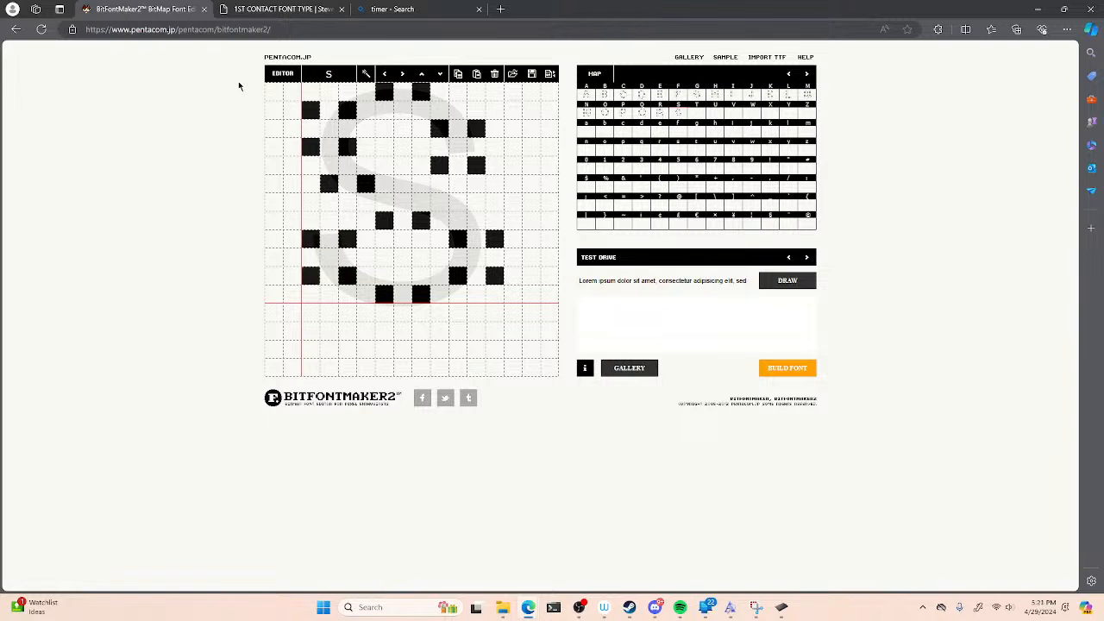
- Move the S's middle pair of spaced pixels up one row and one column to the right
{"action": "left_click", "coordinate": [402, 220]}
{"action": "left_click", "coordinate": [421, 221]}
{"action": "left_click", "coordinate": [402, 221]}
{"action": "left_click", "coordinate": [384, 221]}
{"action": "left_click", "coordinate": [402, 202]}
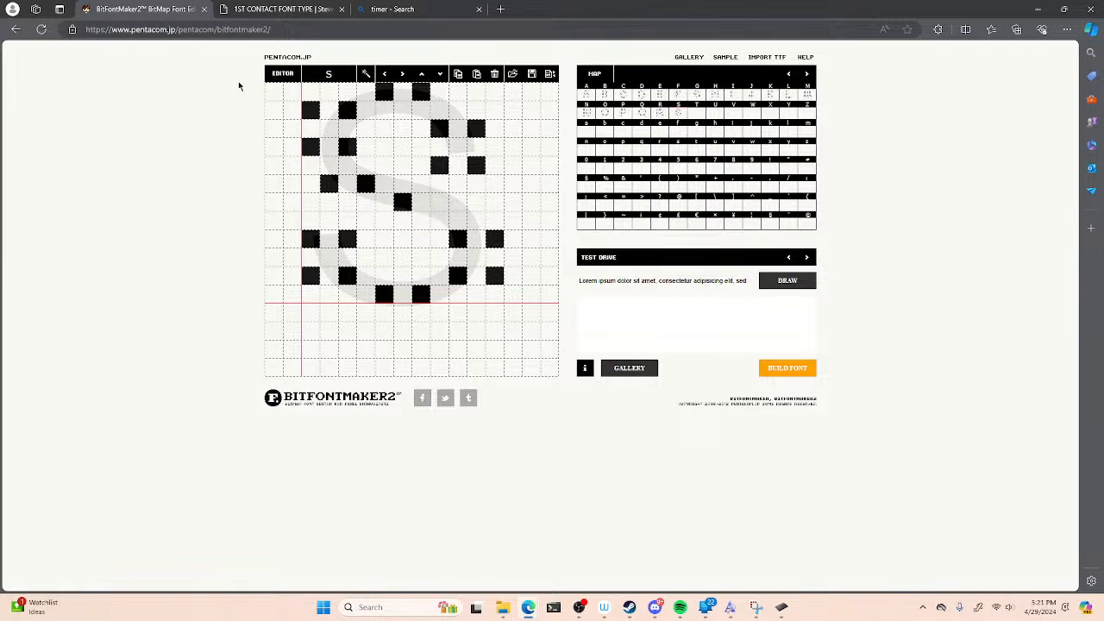
{"action": "left_click", "coordinate": [440, 202]}
- Erase the lower pixel row of the S's upper-right end and the upper row of its lower-left end
{"action": "left_click", "coordinate": [439, 165]}
{"action": "left_click", "coordinate": [476, 165]}
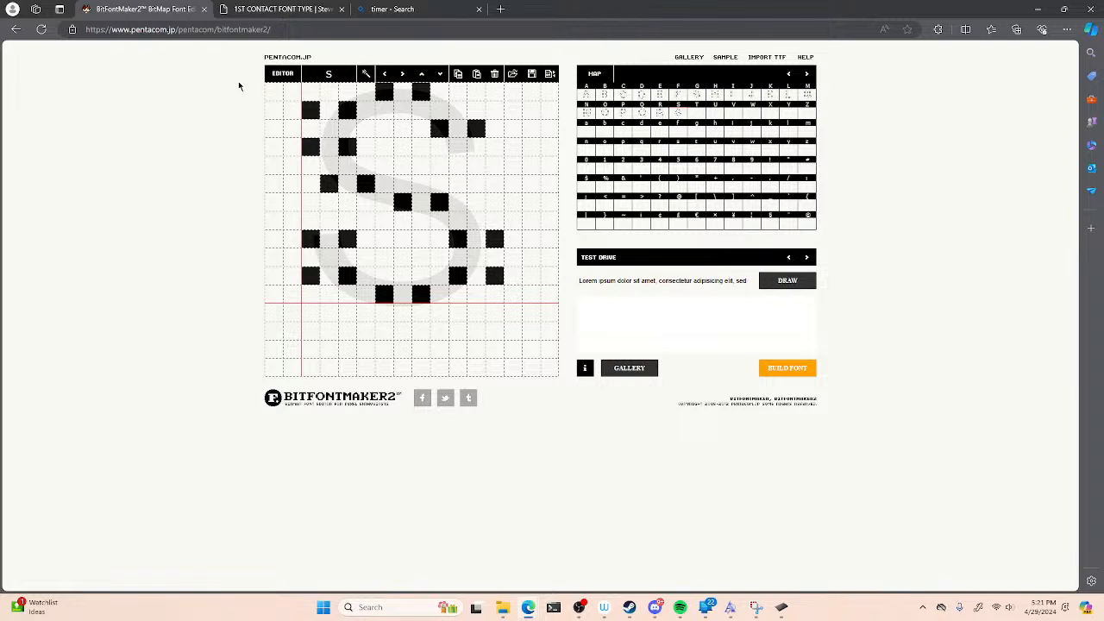
{"action": "left_click", "coordinate": [309, 239]}
{"action": "left_click", "coordinate": [347, 239]}
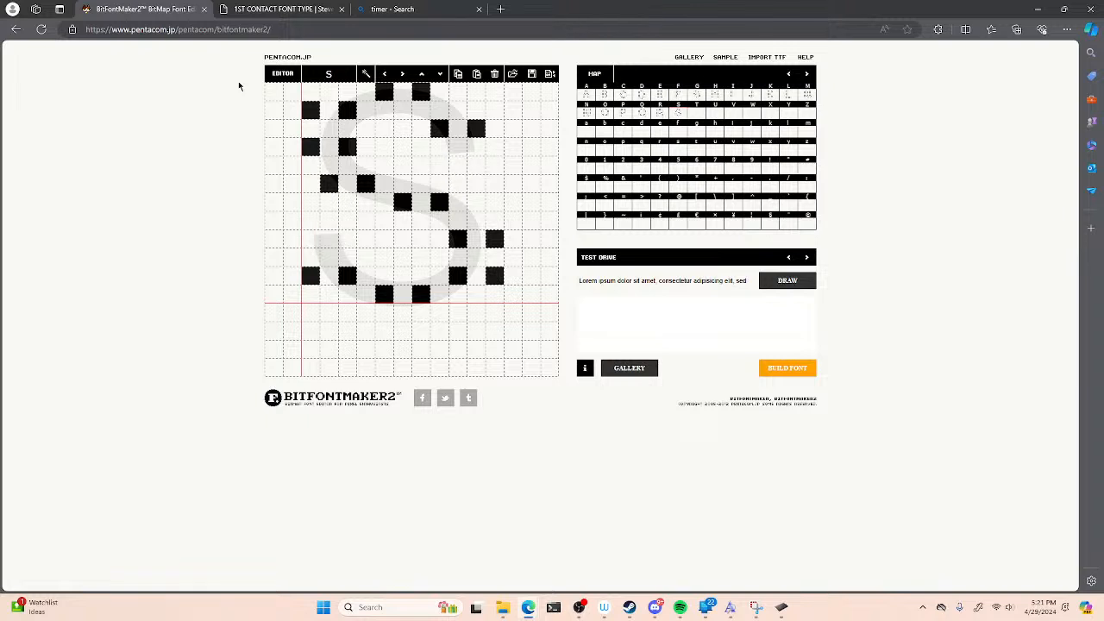
- Open the T glyph and draw its crossbar as two rows of five spaced pixels, starting in the grid's top row
{"action": "left_click", "coordinate": [697, 113]}
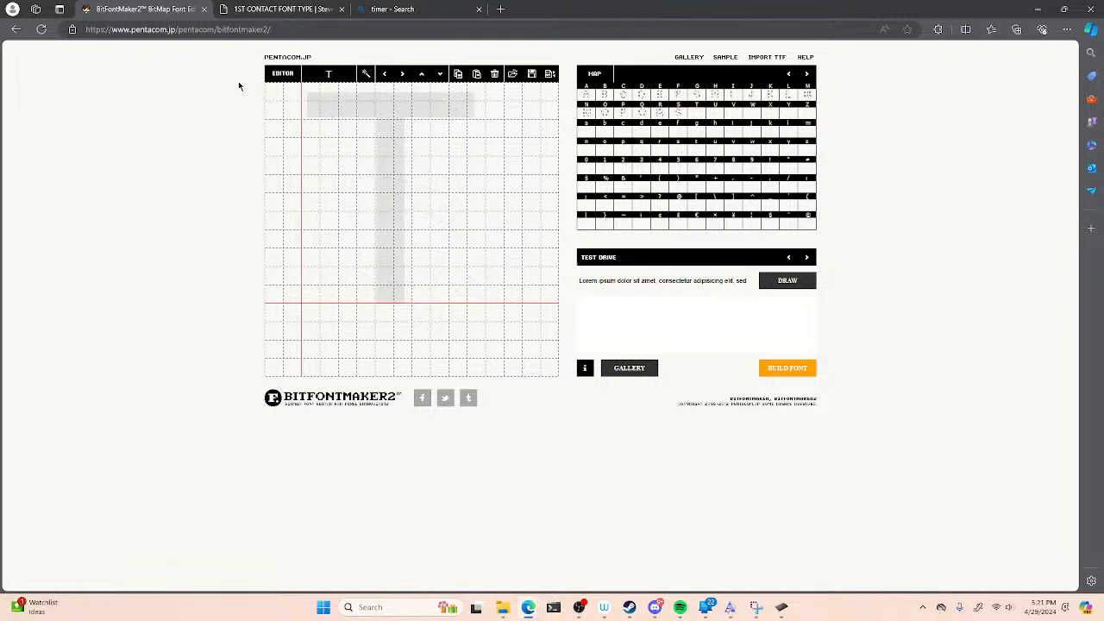
{"action": "left_click", "coordinate": [311, 93]}
{"action": "left_click", "coordinate": [311, 128]}
{"action": "left_click", "coordinate": [348, 128]}
{"action": "left_click", "coordinate": [348, 93]}
{"action": "left_click", "coordinate": [384, 128]}
{"action": "left_click", "coordinate": [384, 92]}
{"action": "left_click", "coordinate": [421, 128]}
{"action": "left_click", "coordinate": [421, 92]}
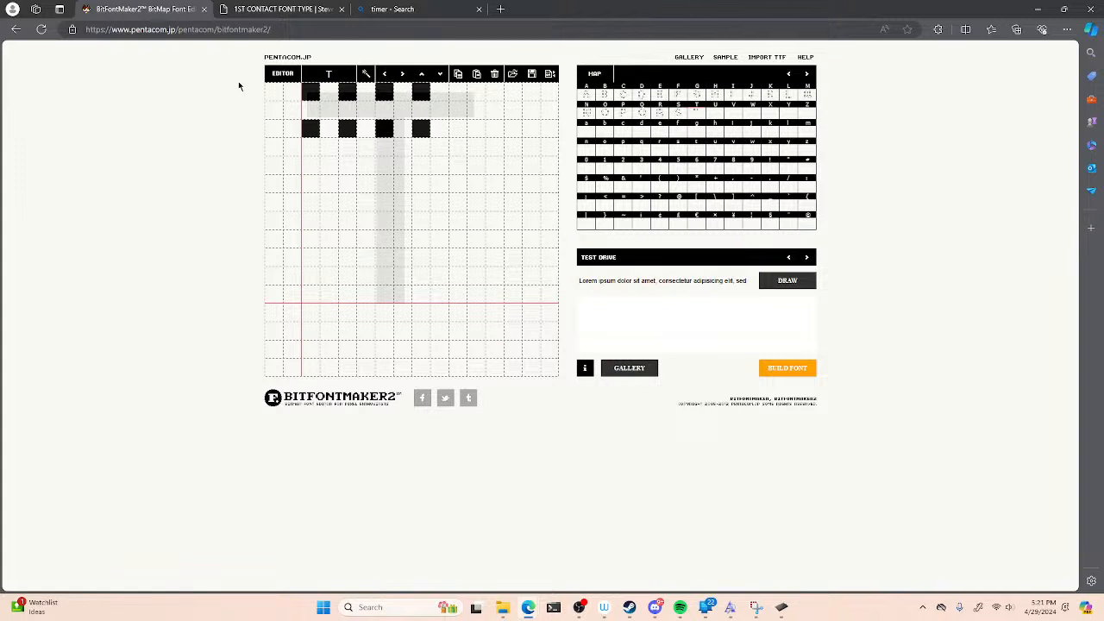
{"action": "left_click", "coordinate": [459, 92]}
{"action": "left_click", "coordinate": [458, 128]}
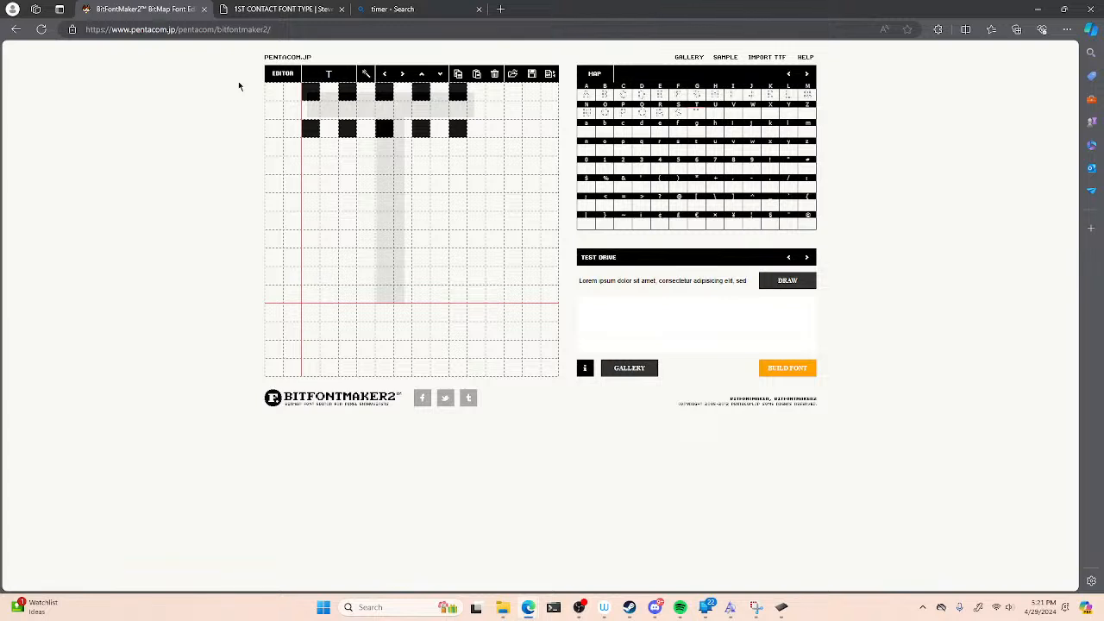
- Draw the T's stem below the crossbar as five rows of two spaced pixels, ending in the first row below the baseline
{"action": "left_click", "coordinate": [366, 165]}
{"action": "left_click", "coordinate": [403, 165]}
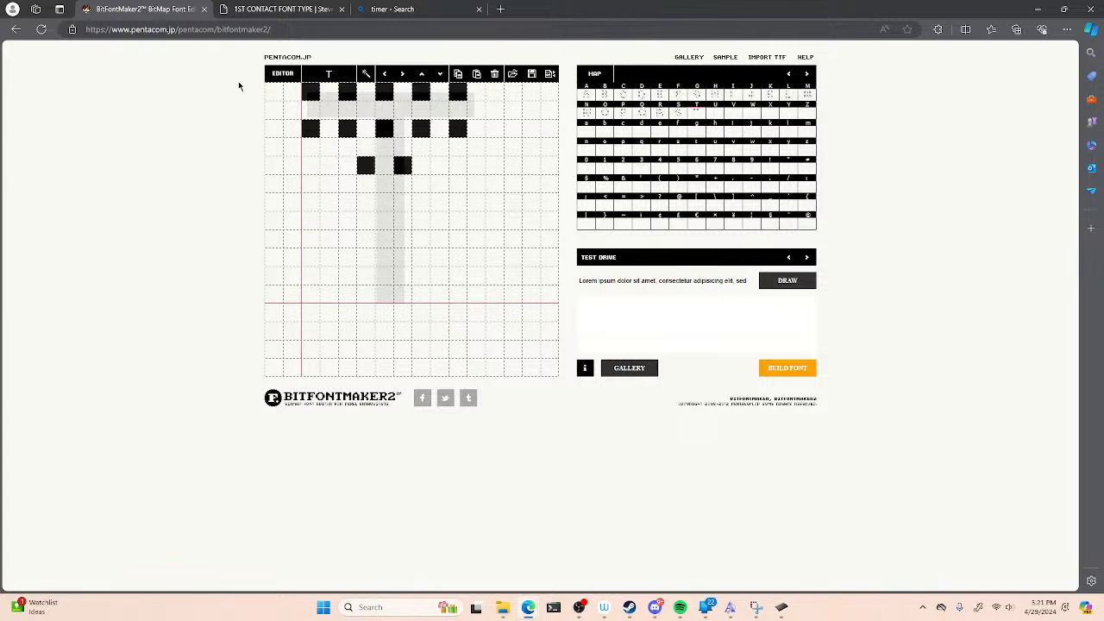
{"action": "left_click", "coordinate": [366, 202]}
{"action": "left_click", "coordinate": [421, 202]}
{"action": "left_click", "coordinate": [421, 202]}
{"action": "left_click", "coordinate": [402, 202]}
{"action": "left_click", "coordinate": [366, 239]}
{"action": "left_click", "coordinate": [403, 239]}
{"action": "left_click", "coordinate": [365, 276]}
{"action": "left_click", "coordinate": [403, 277]}
{"action": "left_click", "coordinate": [365, 312]}
{"action": "left_click", "coordinate": [403, 313]}
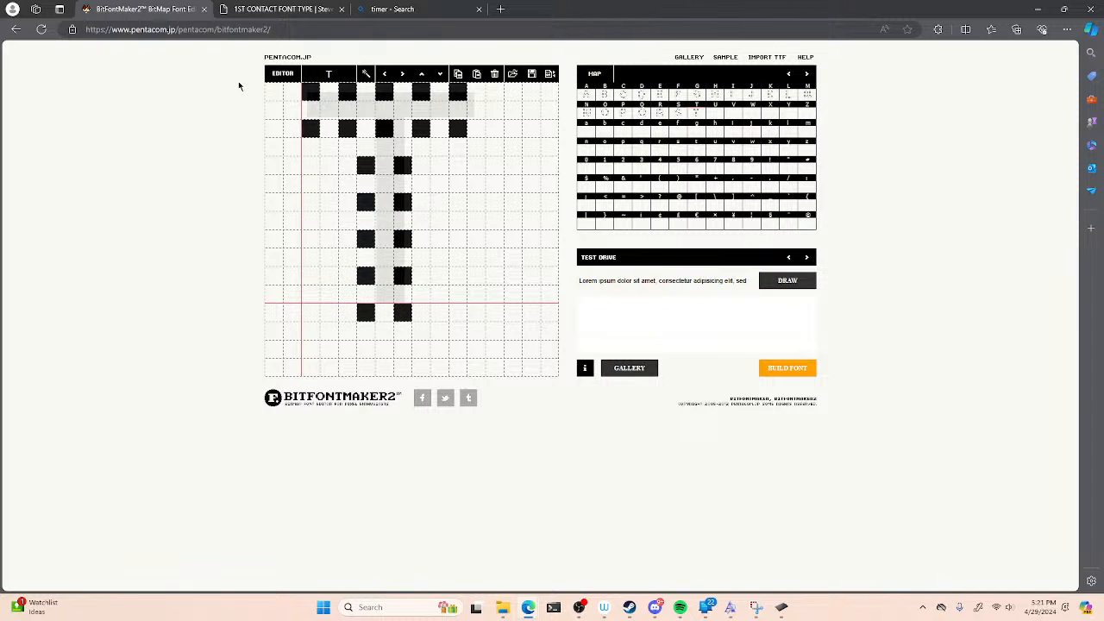
- Extend both rows of the T's crossbar by one spaced pixel at each end
{"action": "left_click", "coordinate": [495, 92]}
{"action": "left_click", "coordinate": [495, 128]}
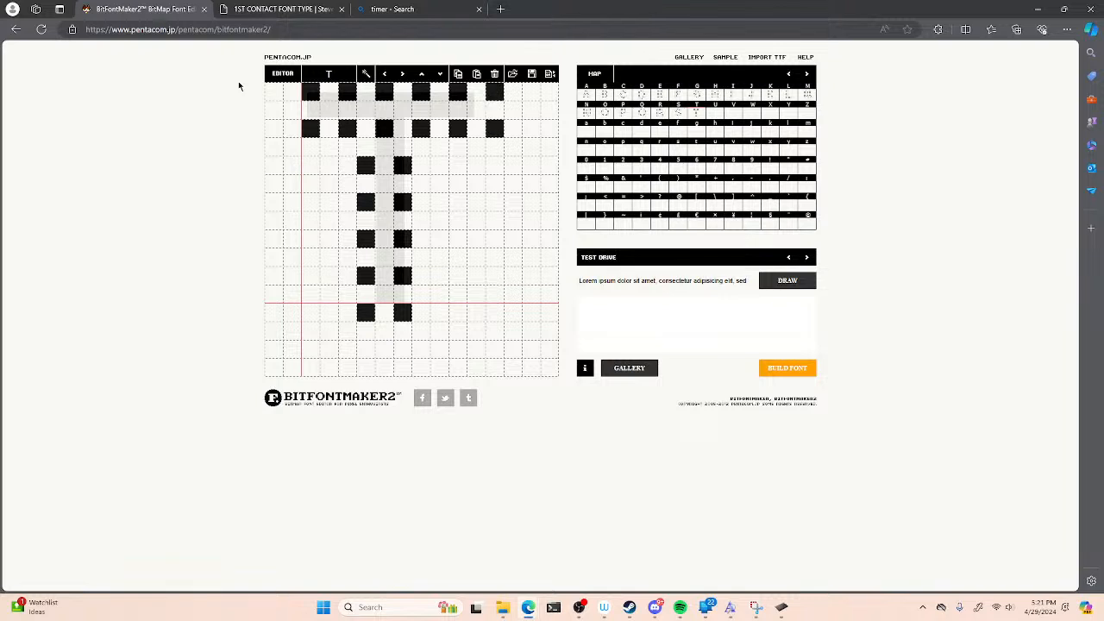
{"action": "left_click", "coordinate": [273, 129]}
{"action": "left_click", "coordinate": [273, 92]}
- Open the U glyph and draw its left stem as five rows of two spaced pixels from the grid's top row
{"action": "left_click", "coordinate": [715, 113]}
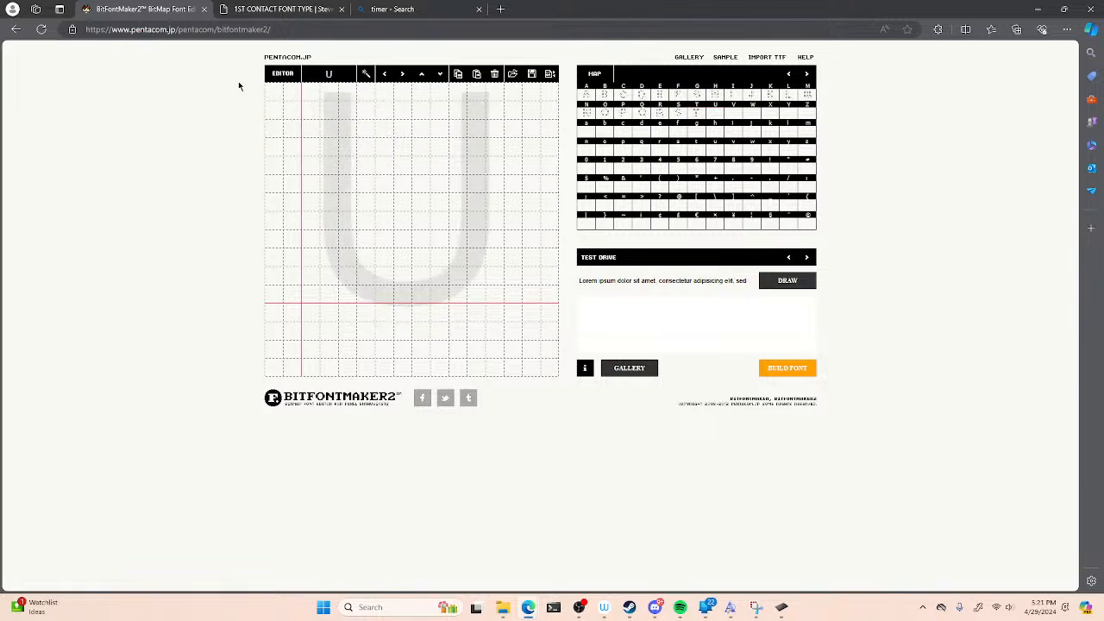
{"action": "left_click", "coordinate": [310, 92]}
{"action": "left_click", "coordinate": [347, 93]}
{"action": "left_click", "coordinate": [311, 128]}
{"action": "left_click", "coordinate": [347, 129]}
{"action": "left_click", "coordinate": [310, 165]}
{"action": "left_click", "coordinate": [348, 165]}
{"action": "left_click", "coordinate": [310, 202]}
{"action": "left_click", "coordinate": [348, 202]}
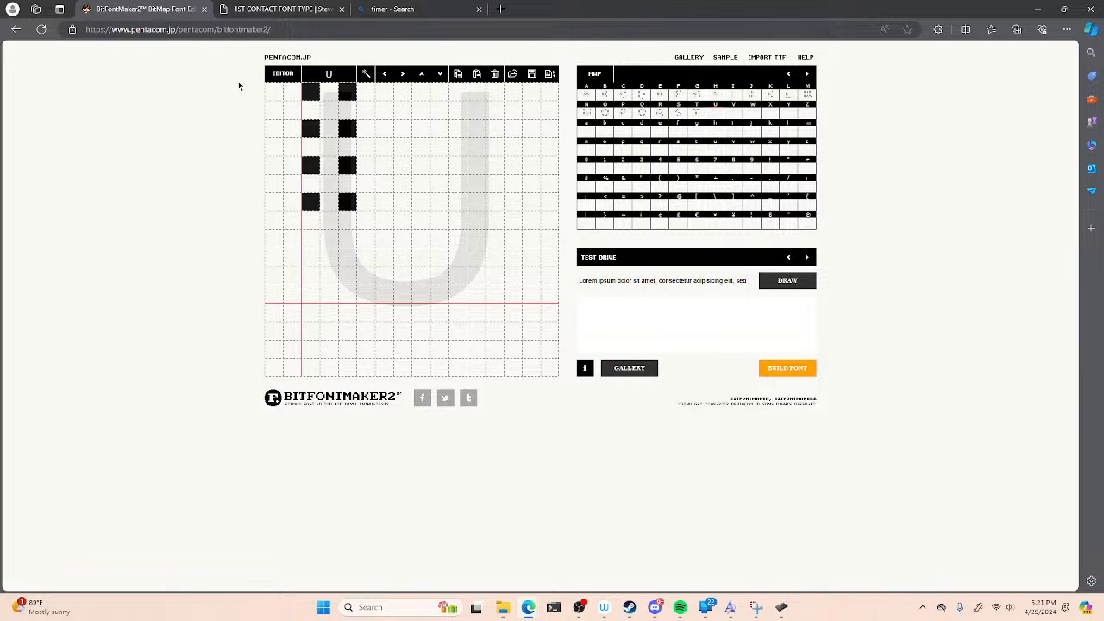
{"action": "left_click", "coordinate": [311, 239]}
{"action": "left_click", "coordinate": [348, 239]}
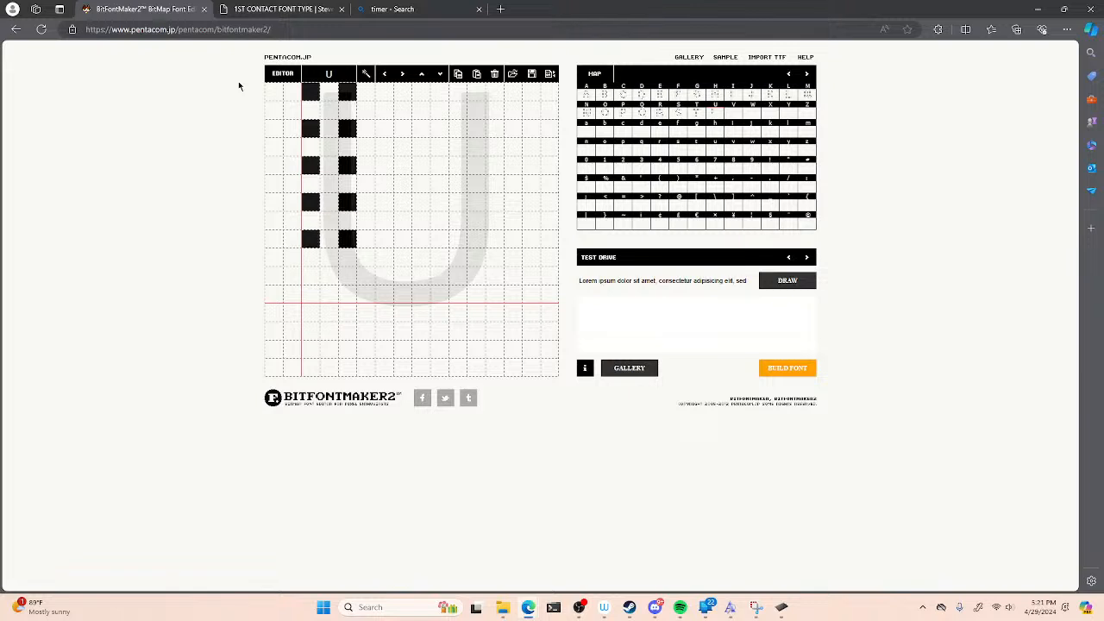
- Draw the U's bottom curve with an inward-shifted pixel pair on each side and a central pair just below the baseline
{"action": "left_click", "coordinate": [329, 277]}
{"action": "left_click", "coordinate": [366, 276]}
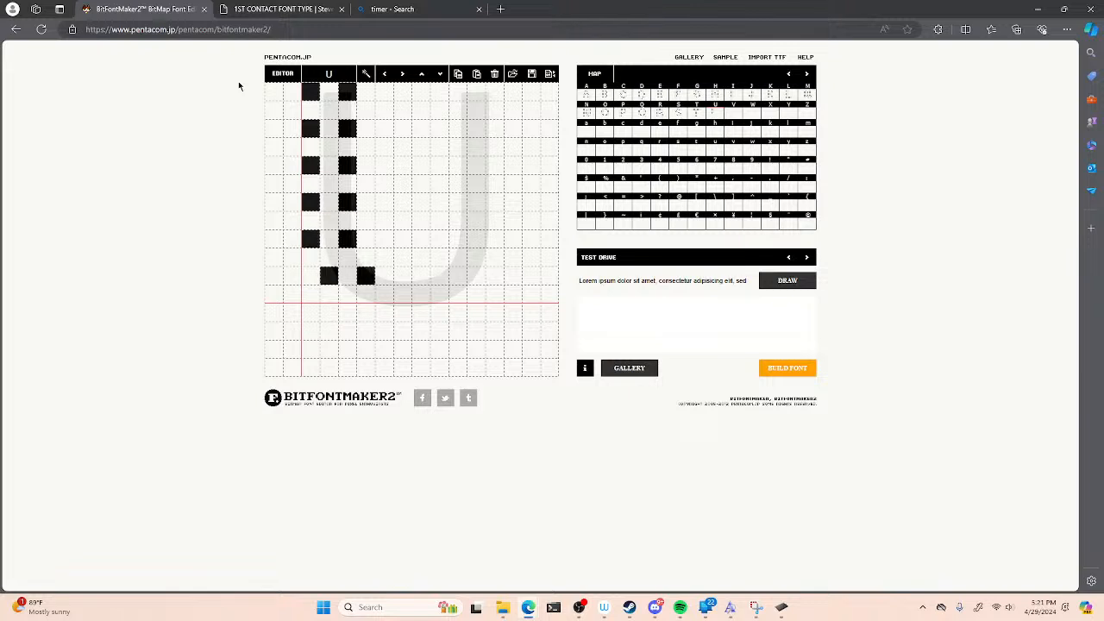
{"action": "left_click", "coordinate": [384, 313]}
{"action": "left_click", "coordinate": [421, 312]}
{"action": "left_click", "coordinate": [439, 276]}
{"action": "left_click", "coordinate": [476, 276]}
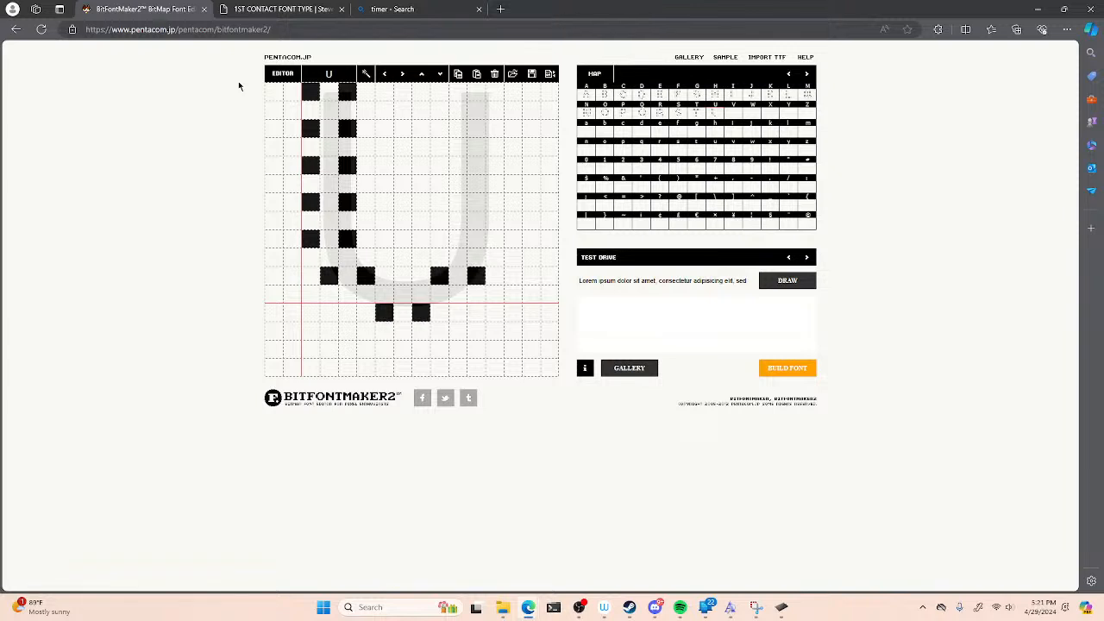
- Draw the U's right stem as five rows of two spaced pixels, mirroring the left stem up to the grid's top row
{"action": "left_click", "coordinate": [458, 239]}
{"action": "left_click", "coordinate": [494, 239]}
{"action": "left_click", "coordinate": [458, 202]}
{"action": "left_click", "coordinate": [494, 203]}
{"action": "left_click", "coordinate": [458, 166]}
{"action": "left_click", "coordinate": [495, 166]}
{"action": "left_click", "coordinate": [458, 129]}
{"action": "left_click", "coordinate": [495, 128]}
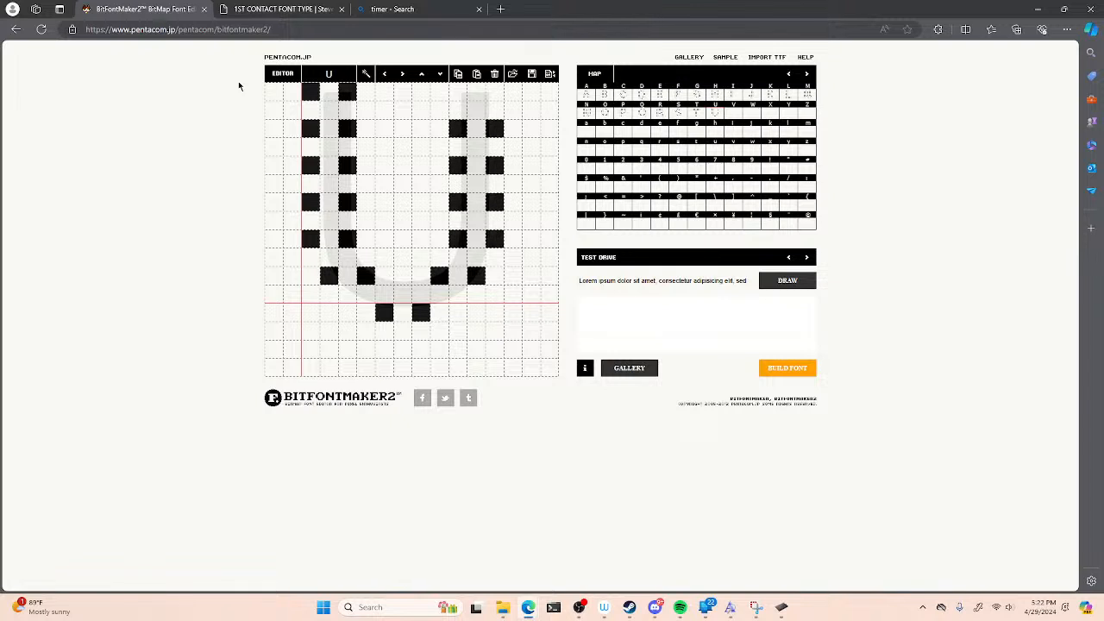
{"action": "left_click", "coordinate": [458, 91]}
{"action": "left_click", "coordinate": [494, 91]}
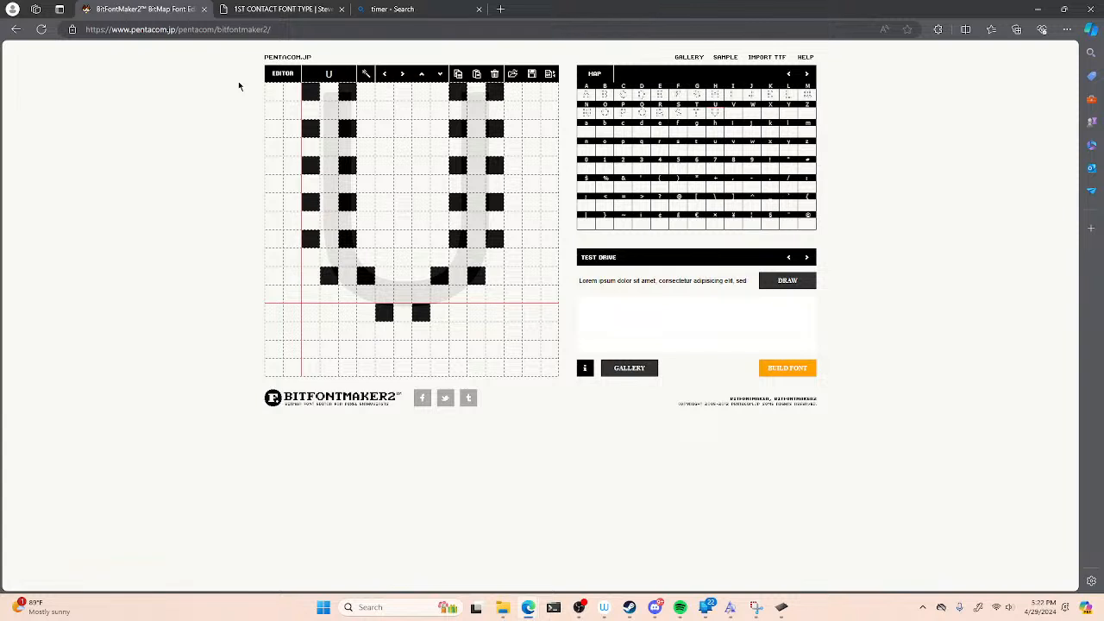
- Open the V glyph and draw its tip as two spaced pixels in the row just above the baseline
{"action": "left_click", "coordinate": [734, 113]}
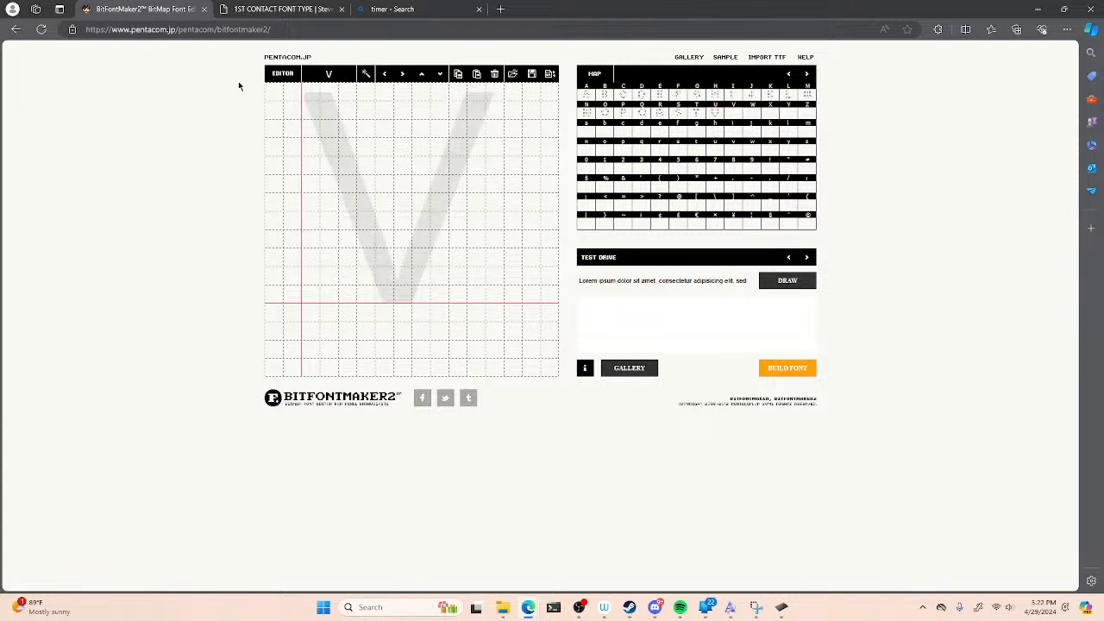
{"action": "left_click", "coordinate": [385, 295]}
{"action": "left_click", "coordinate": [385, 295]}
{"action": "left_click", "coordinate": [366, 294]}
{"action": "left_click", "coordinate": [366, 294]}
{"action": "left_click", "coordinate": [385, 294]}
{"action": "left_click", "coordinate": [421, 295]}
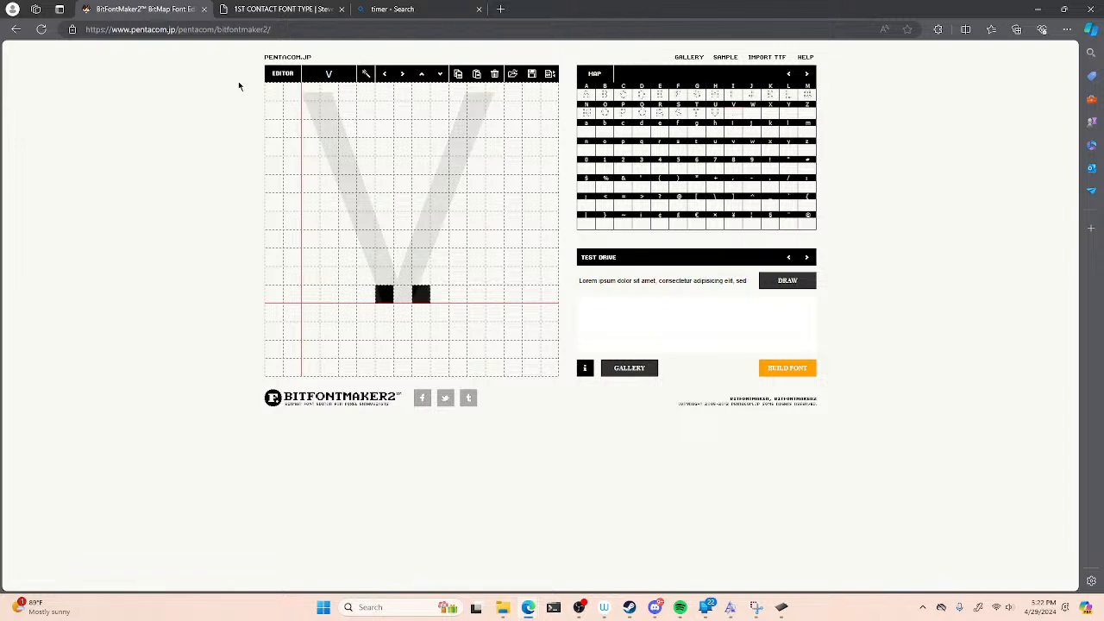
- Start the V's two arms above the tip with two rows of spaced pixel pairs, spreading one column outward per row
{"action": "left_click", "coordinate": [348, 257]}
{"action": "left_click", "coordinate": [384, 257]}
{"action": "left_click", "coordinate": [421, 257]}
{"action": "left_click", "coordinate": [459, 257]}
{"action": "left_click", "coordinate": [440, 221]}
{"action": "left_click", "coordinate": [477, 221]}
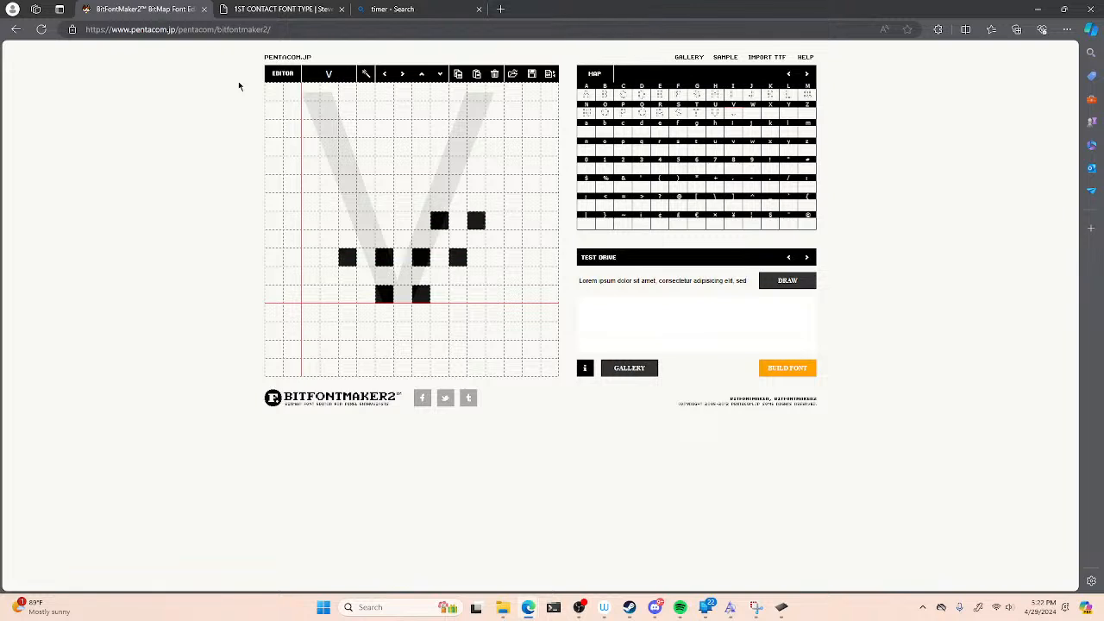
{"action": "left_click", "coordinate": [329, 221]}
{"action": "left_click", "coordinate": [365, 221]}
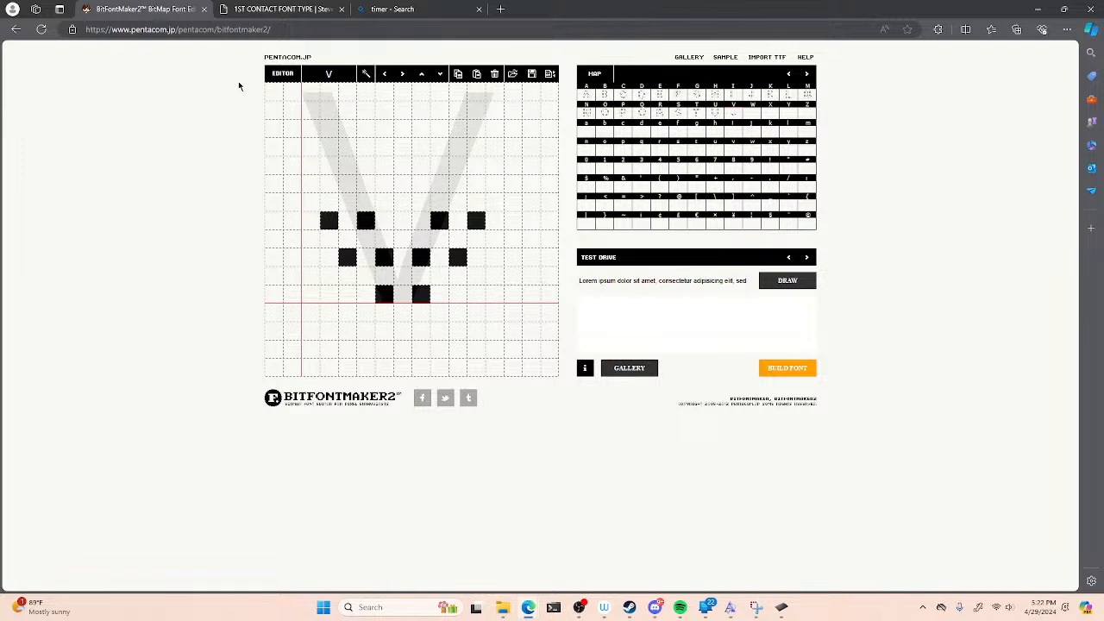
- Extend both V arms outward with three more rows of spaced pixel pairs, ending in the grid's second row
{"action": "left_click", "coordinate": [311, 184]}
{"action": "left_click", "coordinate": [347, 184]}
{"action": "left_click", "coordinate": [458, 183]}
{"action": "left_click", "coordinate": [494, 183]}
{"action": "left_click", "coordinate": [292, 147]}
{"action": "left_click", "coordinate": [329, 147]}
{"action": "left_click", "coordinate": [476, 147]}
{"action": "left_click", "coordinate": [514, 146]}
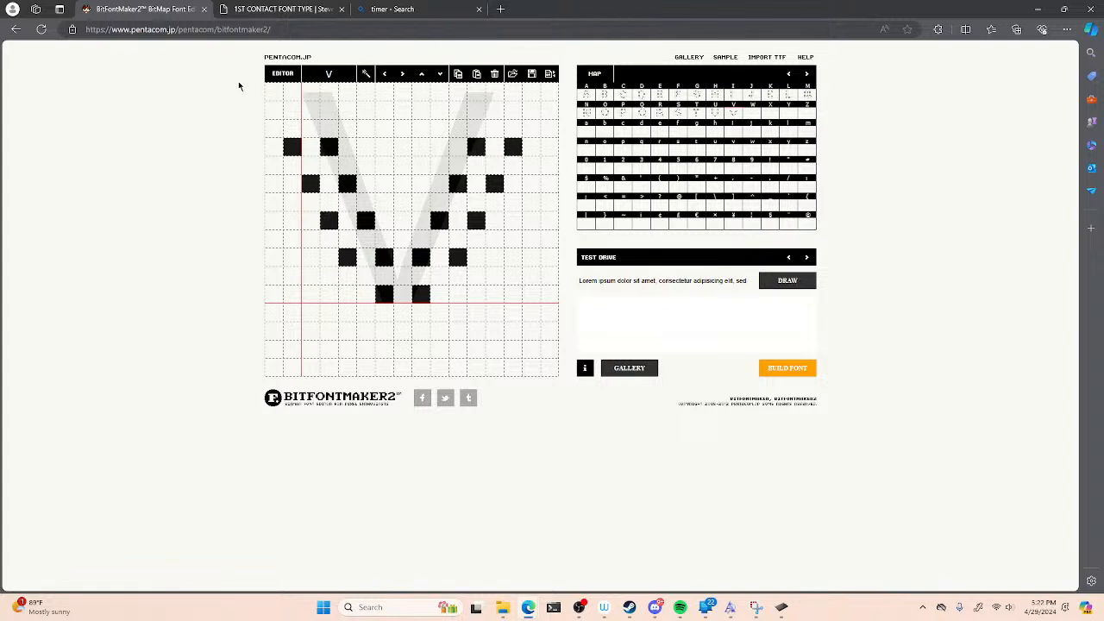
{"action": "left_click", "coordinate": [274, 110]}
{"action": "left_click", "coordinate": [310, 109]}
{"action": "left_click", "coordinate": [495, 110]}
{"action": "left_click", "coordinate": [531, 110]}
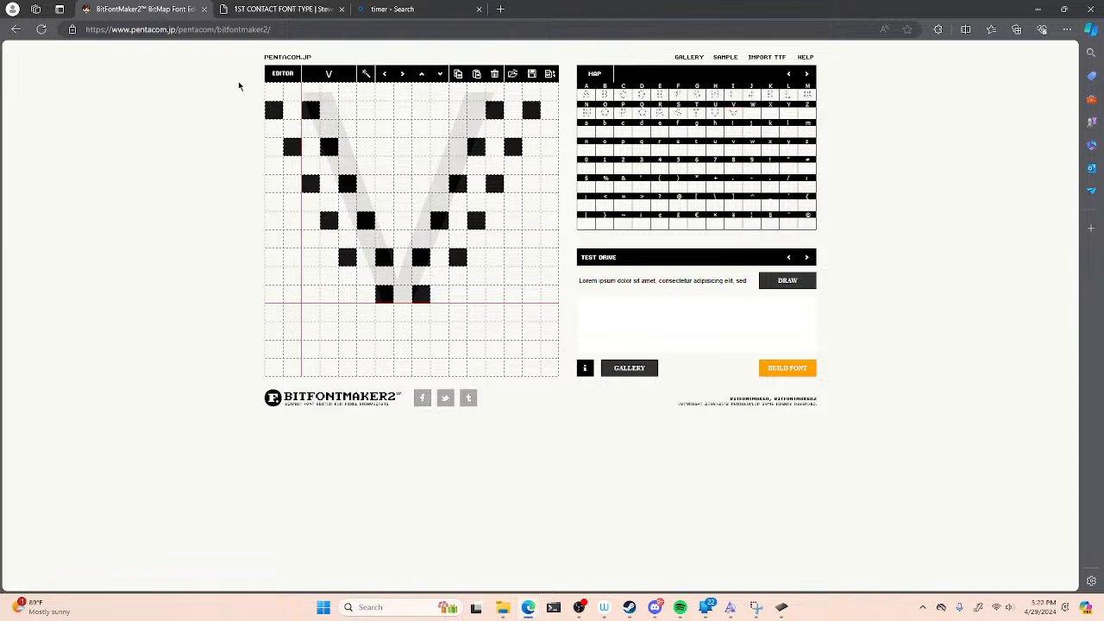
- Open the W glyph and start its left stroke with three rows of two spaced pixels, shifting the third one column right
{"action": "left_click", "coordinate": [752, 113]}
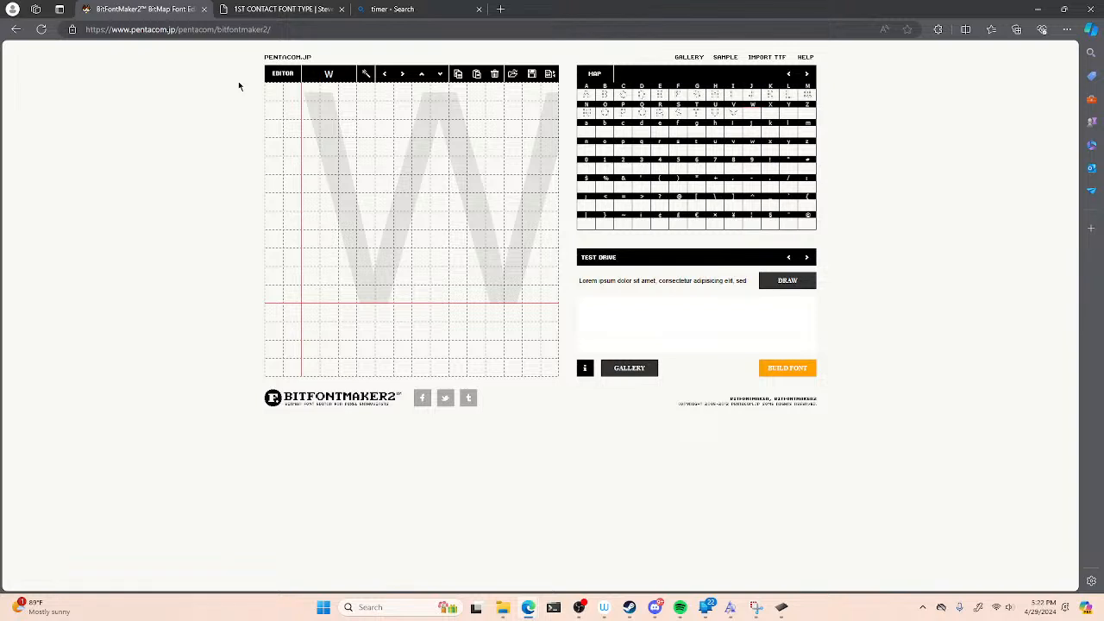
{"action": "left_click", "coordinate": [293, 92]}
{"action": "left_click", "coordinate": [329, 93]}
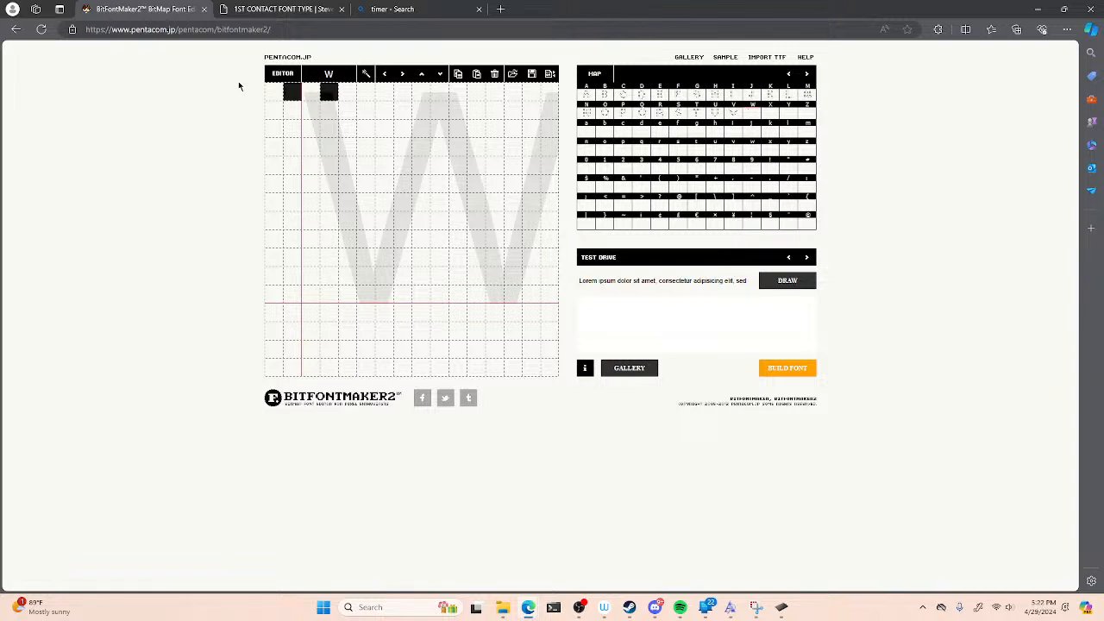
{"action": "left_click", "coordinate": [310, 129]}
{"action": "left_click", "coordinate": [310, 128]}
{"action": "left_click", "coordinate": [292, 128]}
{"action": "left_click", "coordinate": [328, 129]}
{"action": "left_click", "coordinate": [310, 166]}
{"action": "left_click", "coordinate": [347, 166]}
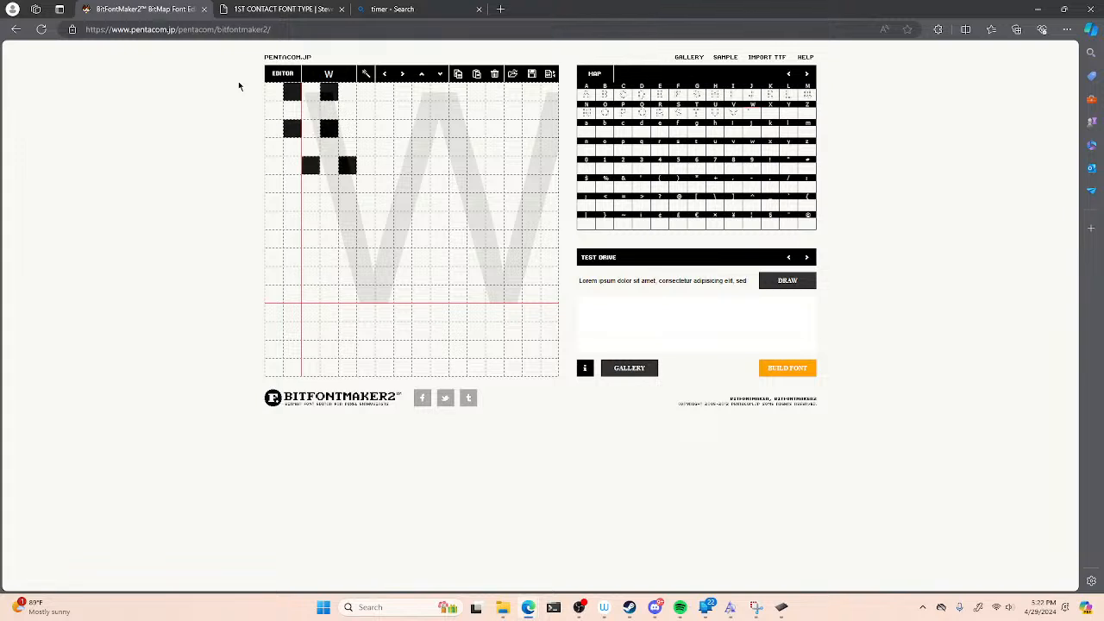
- Continue the W's left stroke with four more rows of two spaced pixels slanting right, down to the first row below the baseline
{"action": "left_click", "coordinate": [310, 202]}
{"action": "left_click", "coordinate": [348, 202]}
{"action": "left_click", "coordinate": [329, 239]}
{"action": "left_click", "coordinate": [366, 239]}
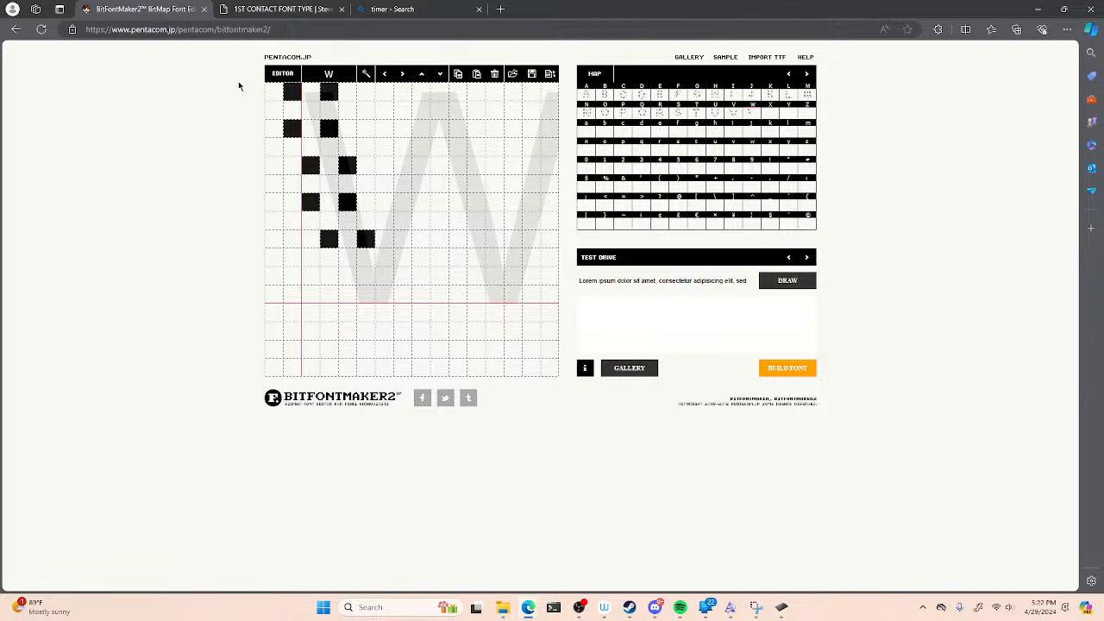
{"action": "left_click", "coordinate": [347, 276]}
{"action": "left_click", "coordinate": [384, 276]}
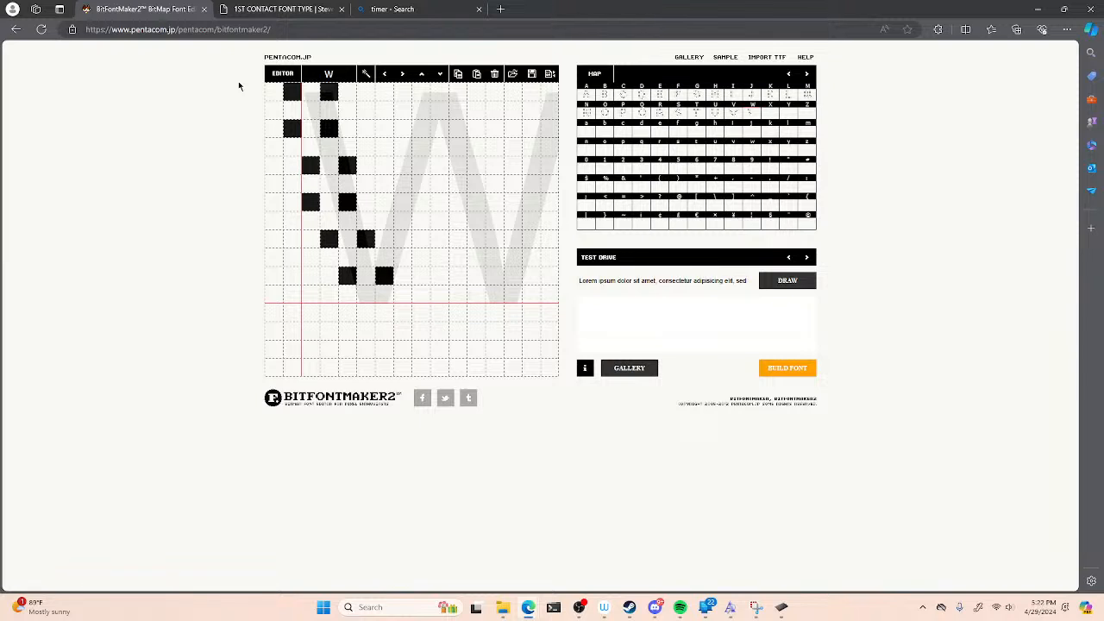
{"action": "left_click", "coordinate": [366, 312]}
{"action": "left_click", "coordinate": [402, 313]}
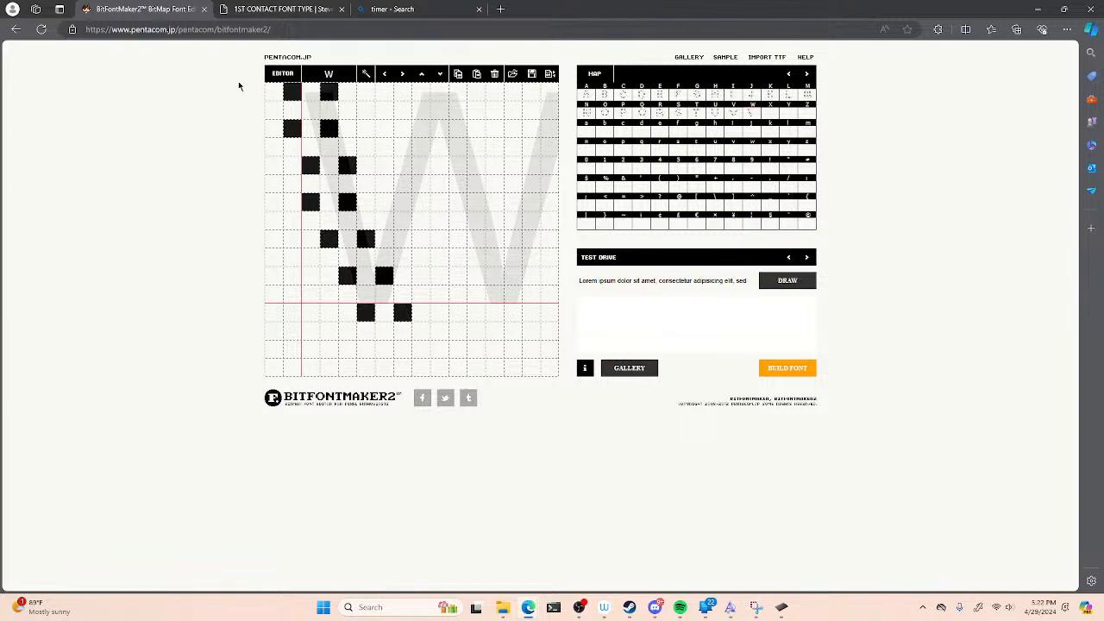
- Draw the W's inner rising stroke as four rows of two spaced pixels, slanting right up to the grid's third row
{"action": "left_click", "coordinate": [402, 239]}
{"action": "left_click", "coordinate": [439, 239]}
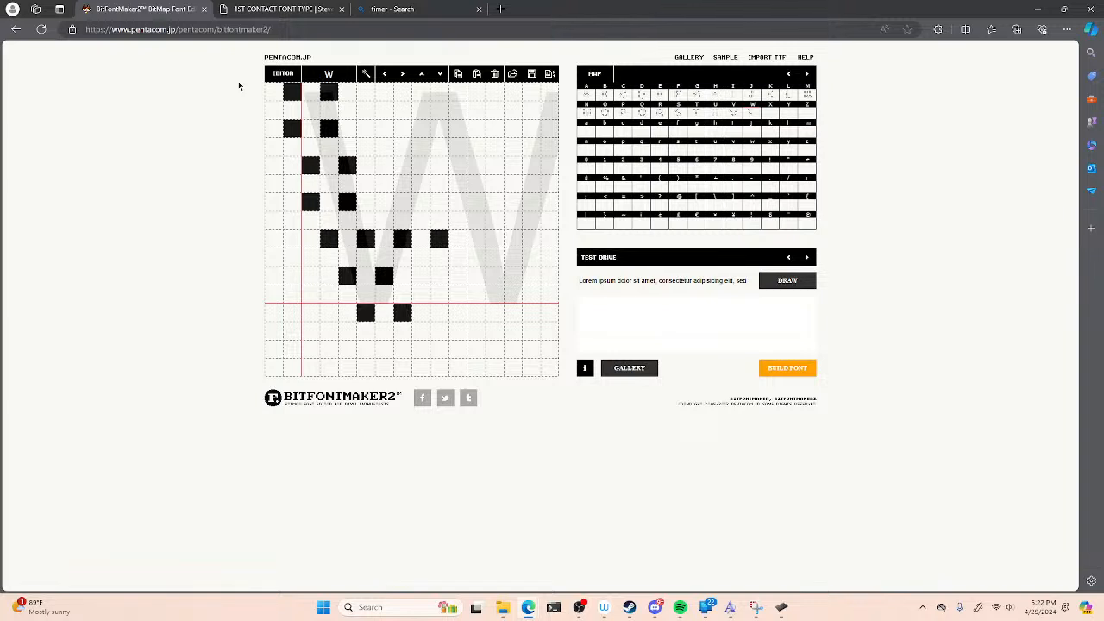
{"action": "left_click", "coordinate": [403, 203]}
{"action": "left_click", "coordinate": [439, 203]}
{"action": "left_click", "coordinate": [421, 165]}
{"action": "left_click", "coordinate": [458, 165]}
{"action": "left_click", "coordinate": [421, 128]}
{"action": "left_click", "coordinate": [459, 129]}
- Add one spaced pixel beside each of the inner stroke's two lower rows and shift the W one column left
{"action": "left_click", "coordinate": [476, 203]}
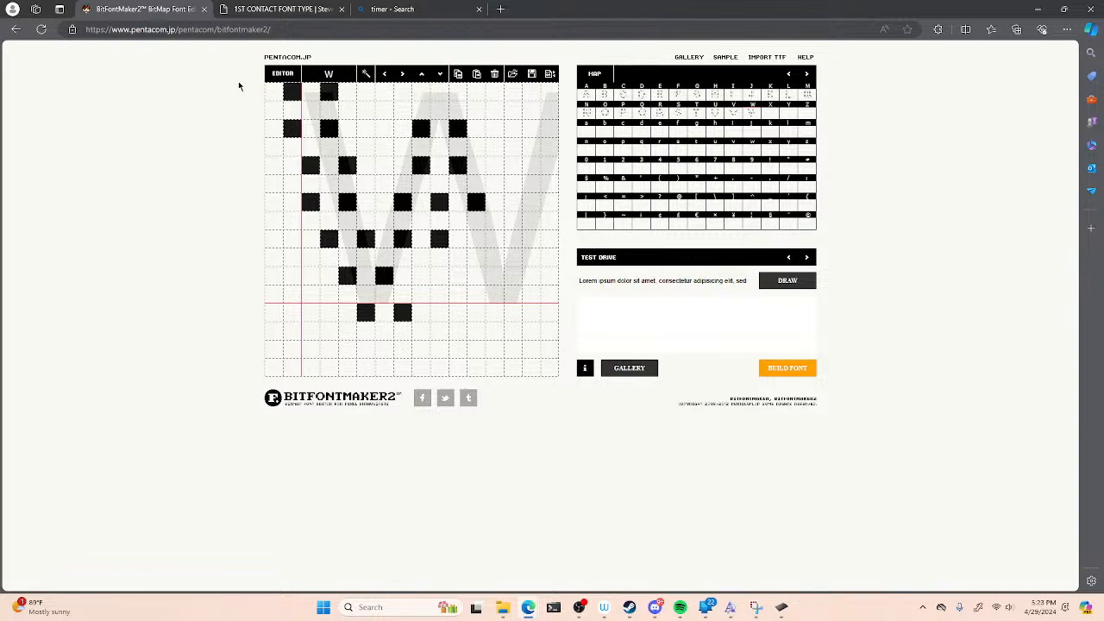
{"action": "left_click", "coordinate": [476, 239]}
{"action": "left_click", "coordinate": [385, 74]}
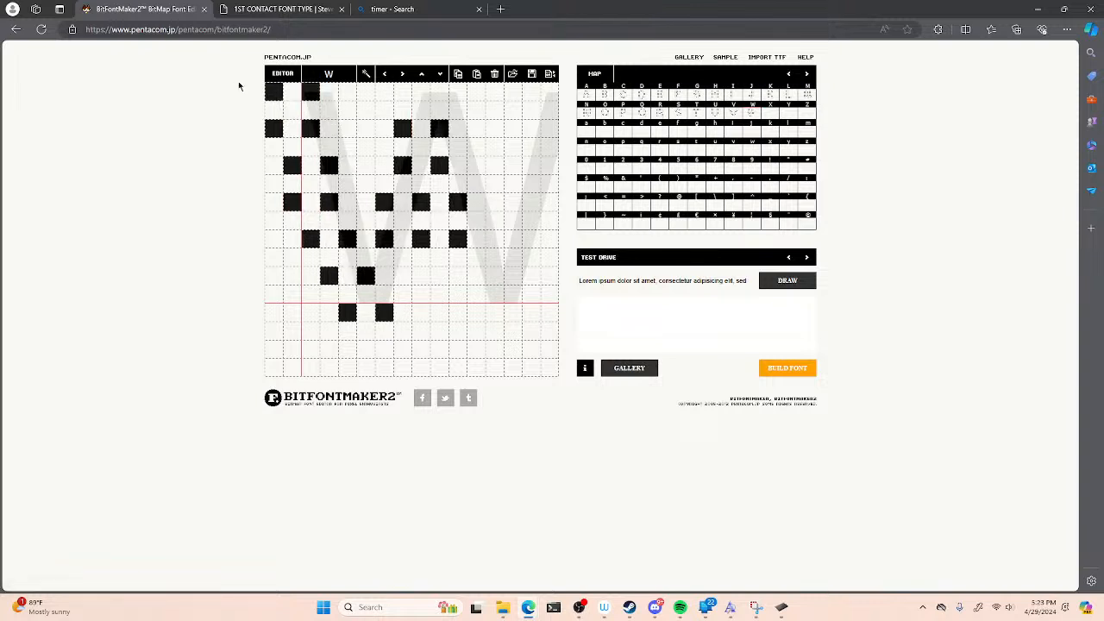
{"action": "left_click", "coordinate": [494, 220]}
{"action": "left_click", "coordinate": [494, 257]}
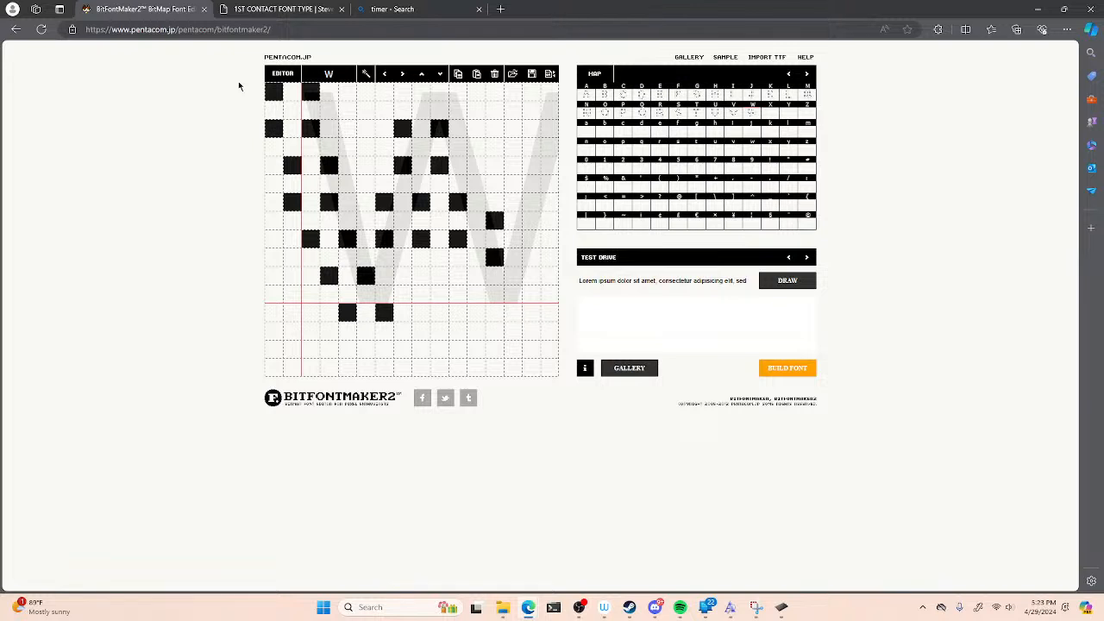
{"action": "key", "text": "ctrl+z"}
{"action": "key", "text": "ctrl+z"}
- Draw the W's second valley as three rows of two spaced pixels, ending in the first row below the baseline
{"action": "left_click", "coordinate": [494, 239]}
{"action": "left_click", "coordinate": [532, 239]}
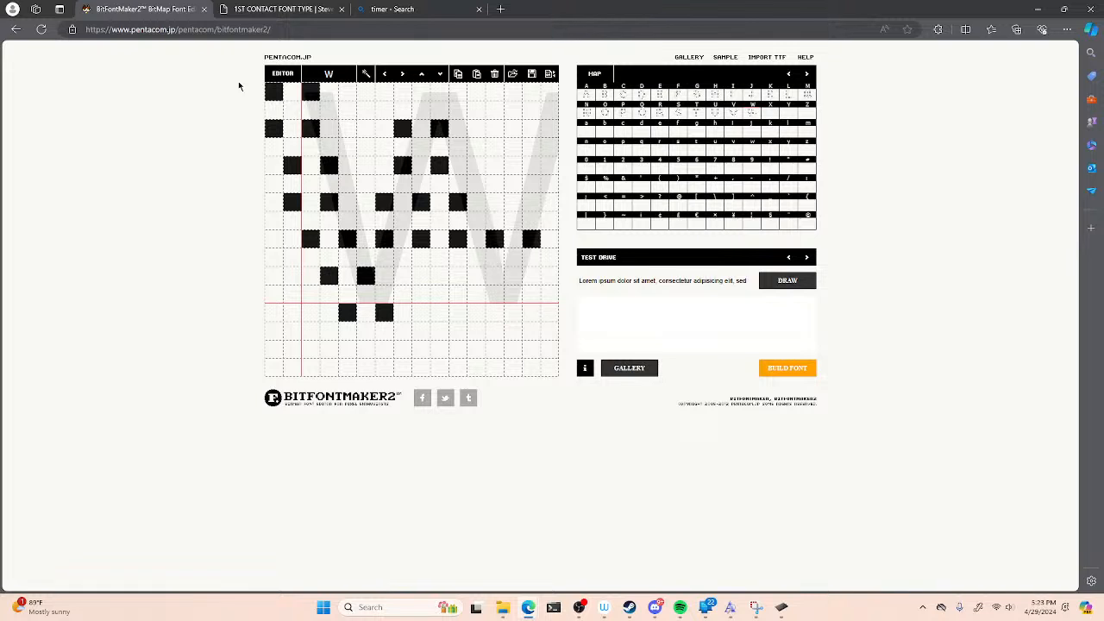
{"action": "left_click", "coordinate": [476, 275]}
{"action": "left_click", "coordinate": [512, 275]}
{"action": "left_click", "coordinate": [477, 312]}
{"action": "left_click", "coordinate": [513, 313]}
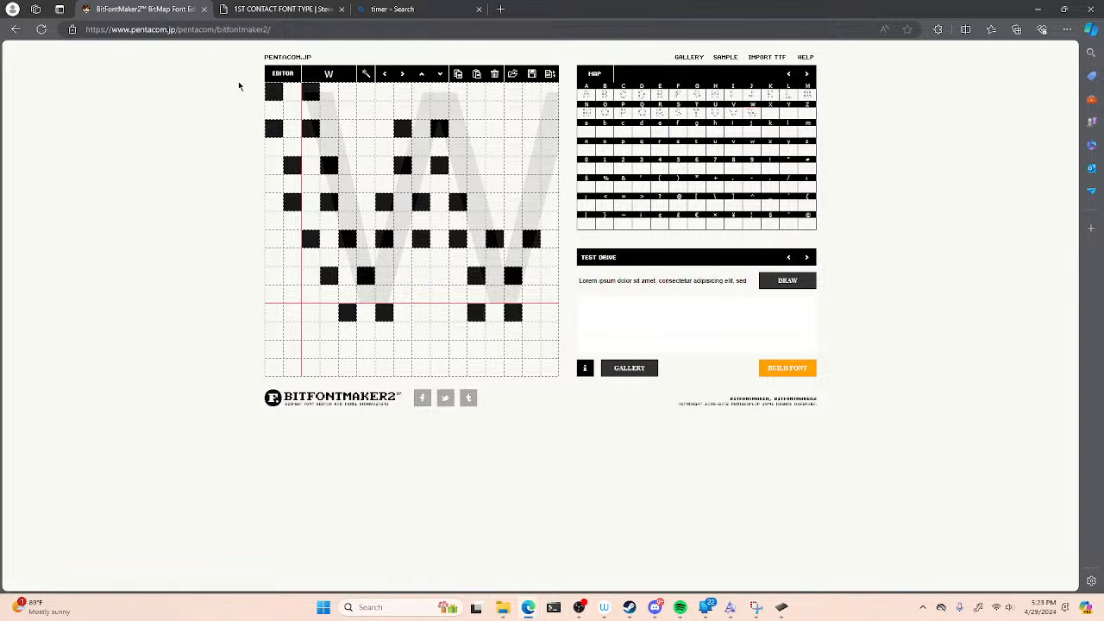
- Finish the W's right stroke with four rows of two spaced pixels going straight up to the grid's top row
{"action": "left_click", "coordinate": [512, 202]}
{"action": "left_click", "coordinate": [550, 202]}
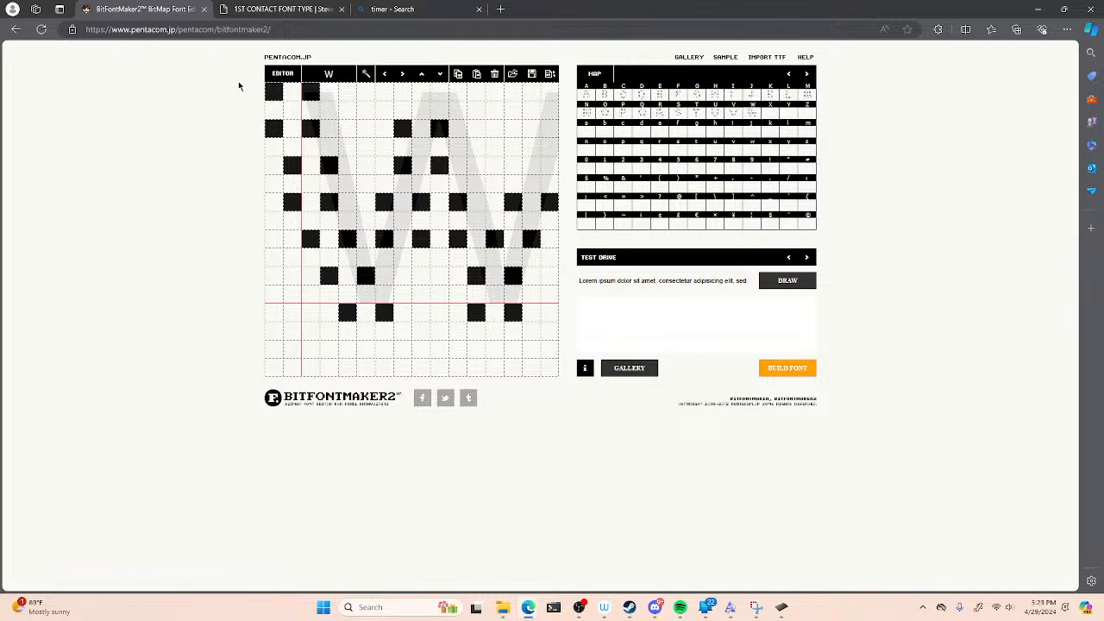
{"action": "left_click", "coordinate": [512, 165]}
{"action": "left_click", "coordinate": [549, 164]}
{"action": "left_click", "coordinate": [513, 129]}
{"action": "left_click", "coordinate": [550, 129]}
{"action": "left_click", "coordinate": [512, 110]}
{"action": "left_click", "coordinate": [550, 109]}
{"action": "left_click", "coordinate": [513, 110]}
{"action": "left_click", "coordinate": [549, 110]}
{"action": "left_click", "coordinate": [549, 91]}
{"action": "left_click", "coordinate": [513, 92]}
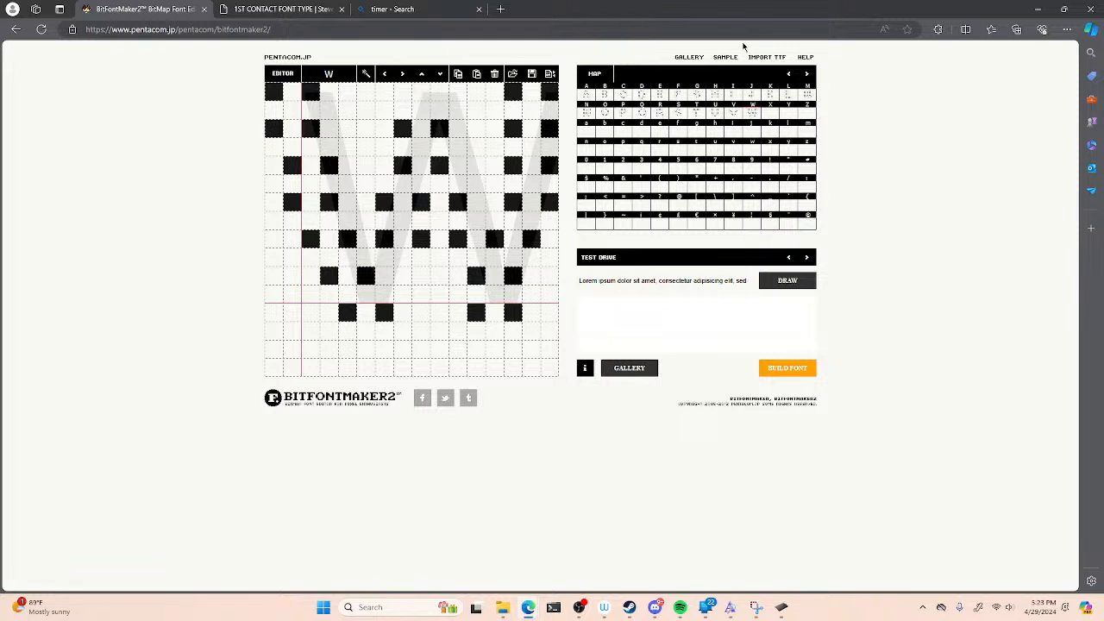
- Open the X glyph and start its rising diagonal from the baseline with four rows of two spaced pixels slanting right
{"action": "left_click", "coordinate": [770, 113]}
{"action": "left_click", "coordinate": [311, 294]}
{"action": "left_click", "coordinate": [347, 293]}
{"action": "left_click", "coordinate": [329, 257]}
{"action": "left_click", "coordinate": [365, 257]}
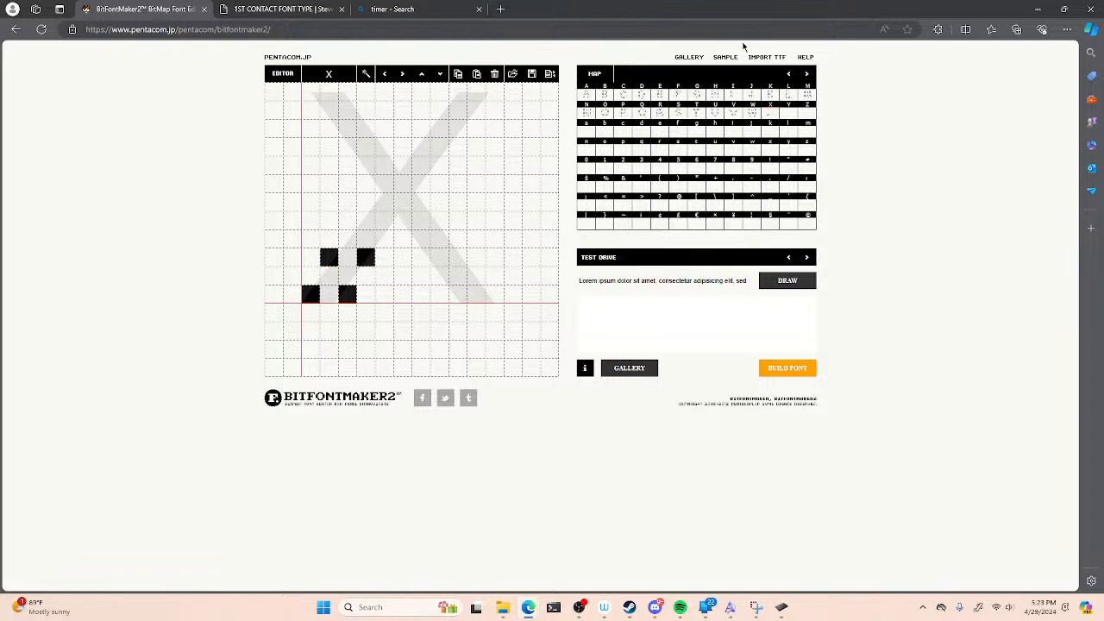
{"action": "left_click", "coordinate": [347, 221]}
{"action": "left_click", "coordinate": [383, 221]}
{"action": "left_click", "coordinate": [366, 184]}
{"action": "left_click", "coordinate": [402, 184]}
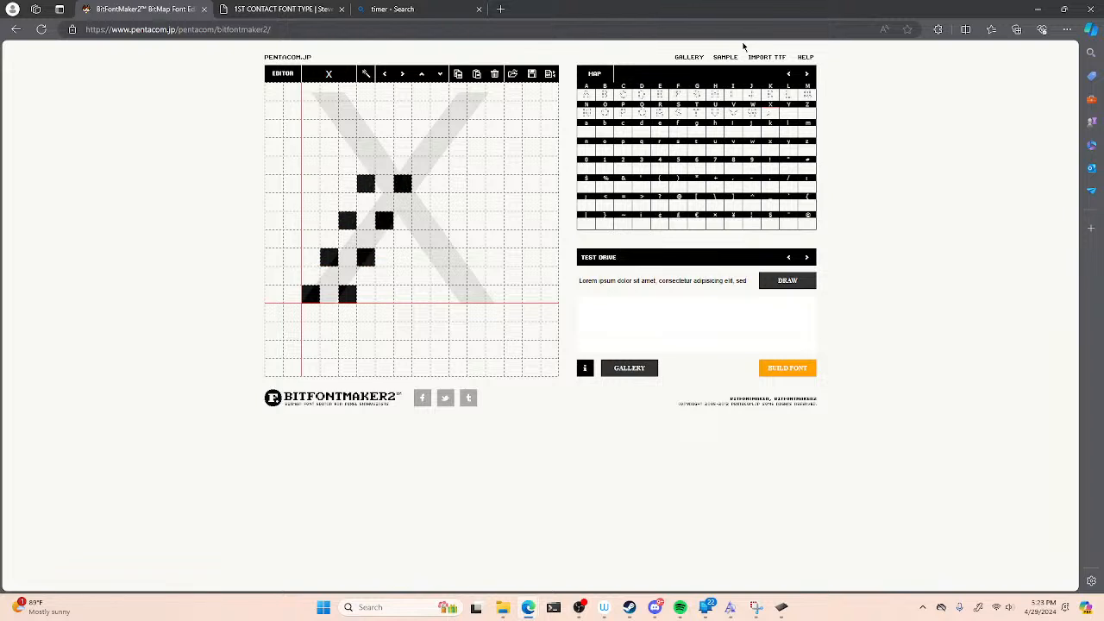
- Extend the X's rising diagonal by two rows of two spaced pixels, shift the glyph one row down and add a pair in the top row
{"action": "left_click", "coordinate": [402, 147]}
{"action": "left_click", "coordinate": [439, 147]}
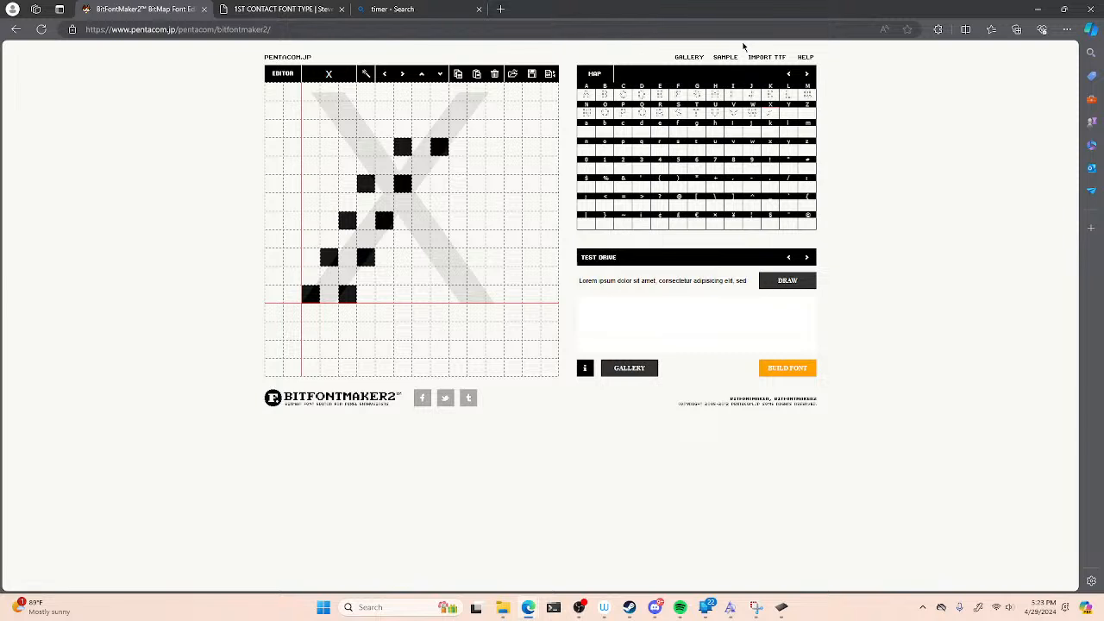
{"action": "left_click", "coordinate": [421, 110]}
{"action": "left_click", "coordinate": [457, 110]}
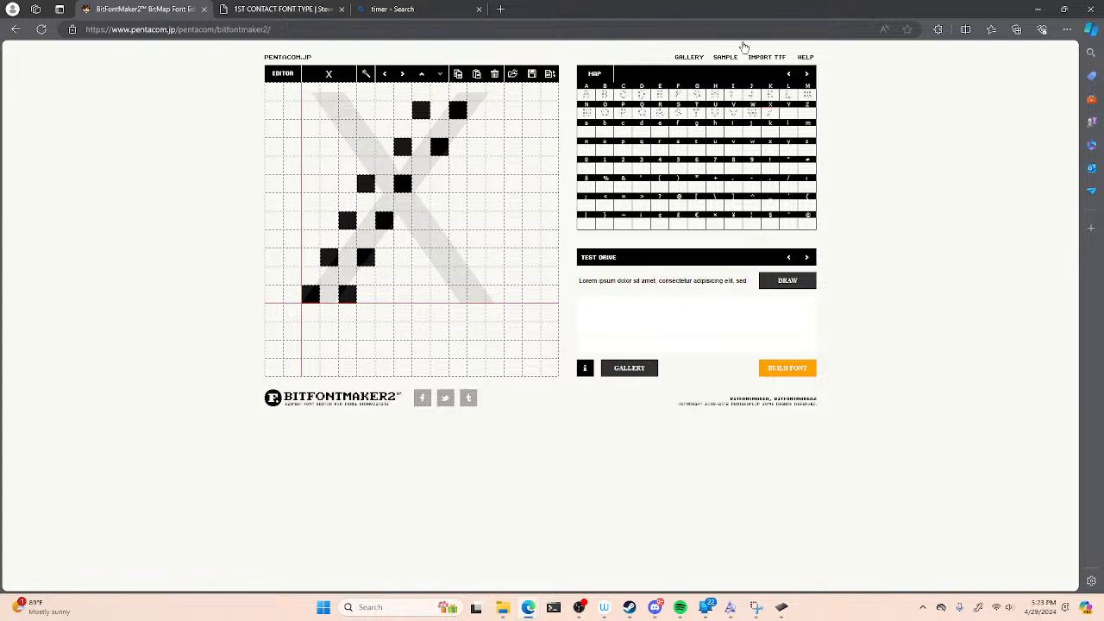
{"action": "left_click", "coordinate": [440, 74]}
{"action": "left_click", "coordinate": [439, 91]}
{"action": "left_click", "coordinate": [476, 91]}
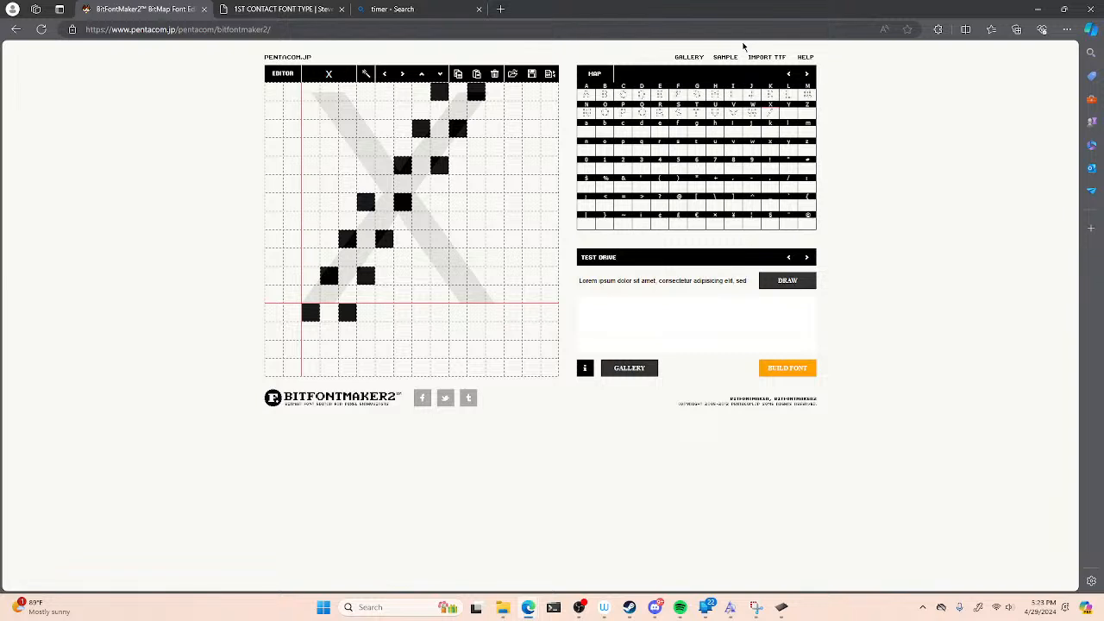
{"action": "left_click", "coordinate": [368, 148]}
{"action": "left_click", "coordinate": [329, 147]}
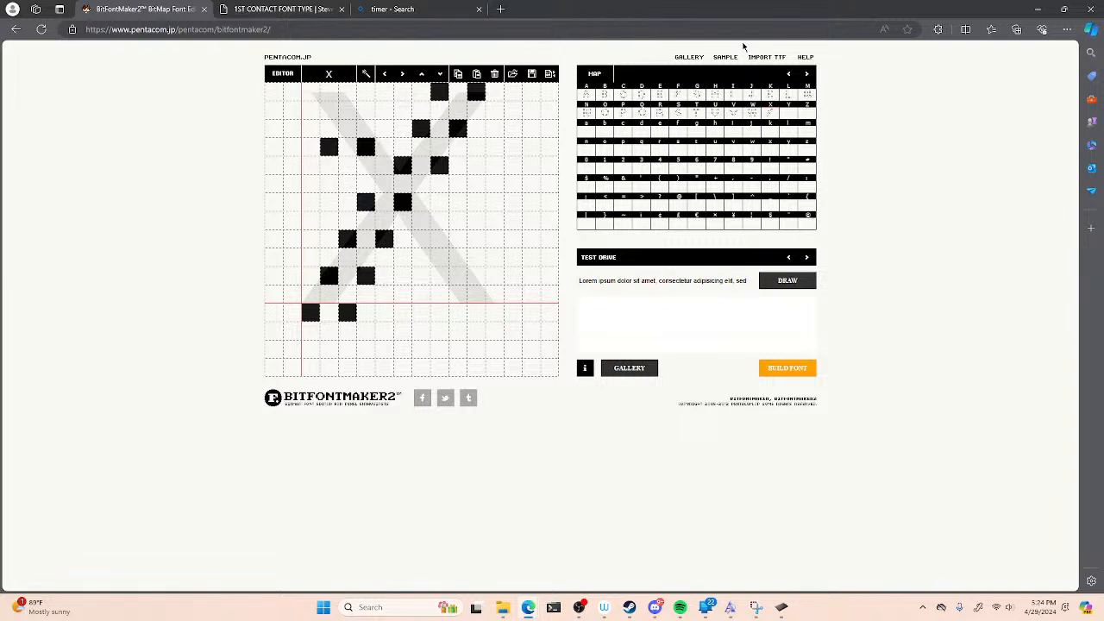
{"action": "left_click", "coordinate": [311, 110]}
{"action": "left_click", "coordinate": [347, 110]}
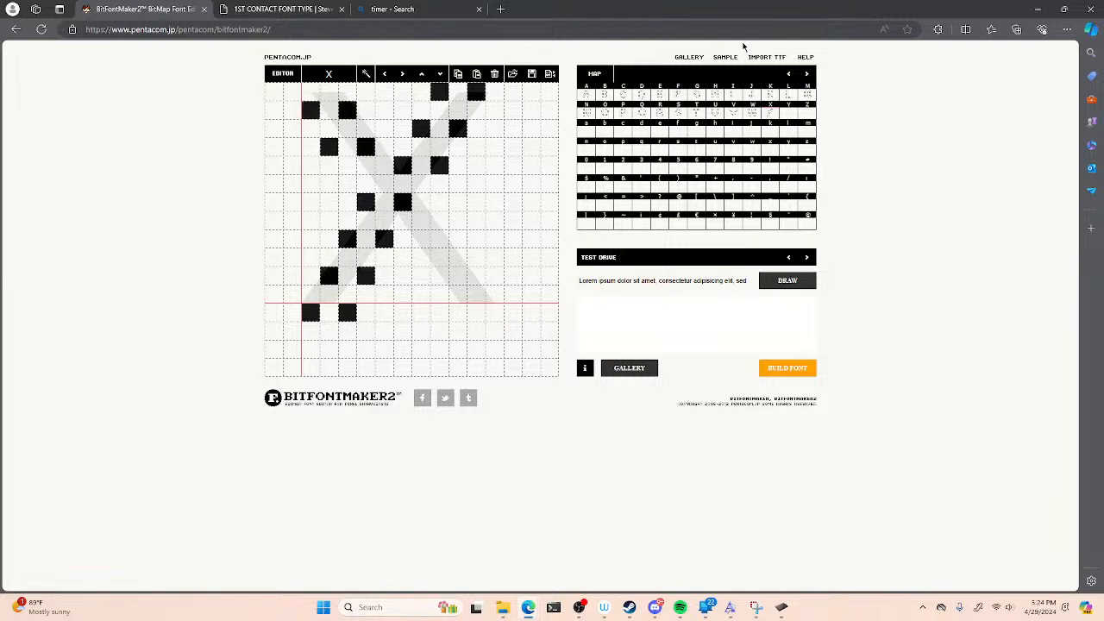
{"action": "left_click", "coordinate": [311, 109]}
{"action": "left_click", "coordinate": [348, 110]}
{"action": "left_click", "coordinate": [329, 148]}
{"action": "left_click", "coordinate": [366, 147]}
- Draw the X's upper-left arm as two rows of two spaced pixels in the grid's first and third rows
{"action": "left_click", "coordinate": [291, 91]}
{"action": "left_click", "coordinate": [328, 92]}
{"action": "left_click", "coordinate": [329, 129]}
{"action": "left_click", "coordinate": [366, 128]}
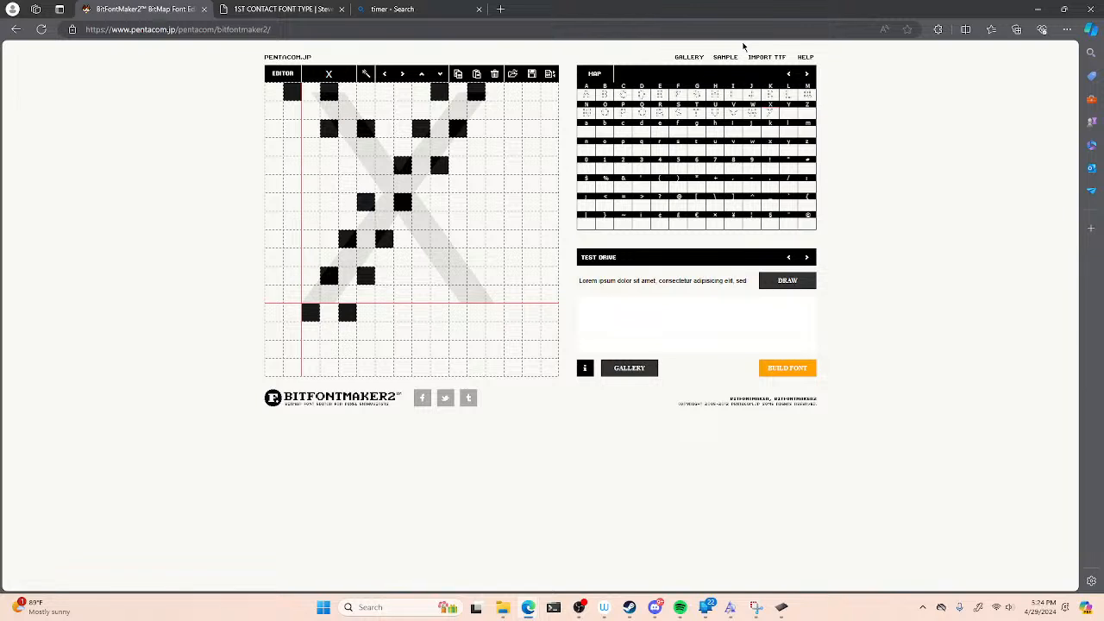
- Draw the X's lower-right leg as four rows of two spaced pixels slanting right, ending in the second row below the baseline
{"action": "left_click", "coordinate": [440, 221]}
{"action": "left_click", "coordinate": [476, 221]}
{"action": "left_click", "coordinate": [457, 257]}
{"action": "left_click", "coordinate": [495, 257]}
{"action": "left_click", "coordinate": [476, 293]}
{"action": "left_click", "coordinate": [513, 294]}
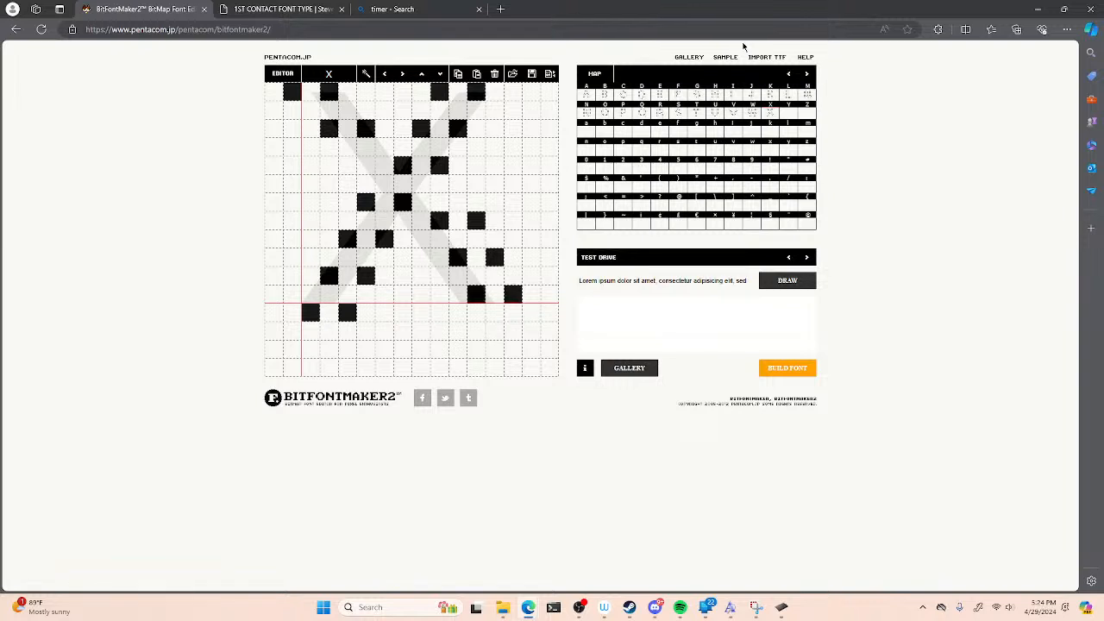
{"action": "left_click", "coordinate": [495, 331]}
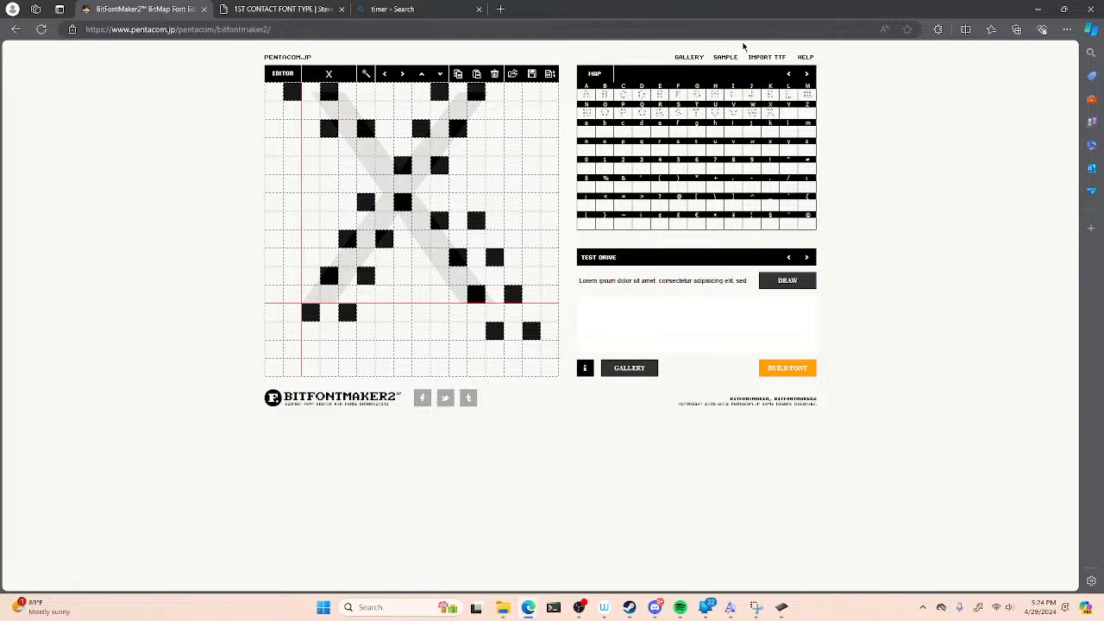
- Open the Y glyph and draw its left arm as three columns of two spaced pixels stepping down to the centre
{"action": "key", "text": "shift+y"}
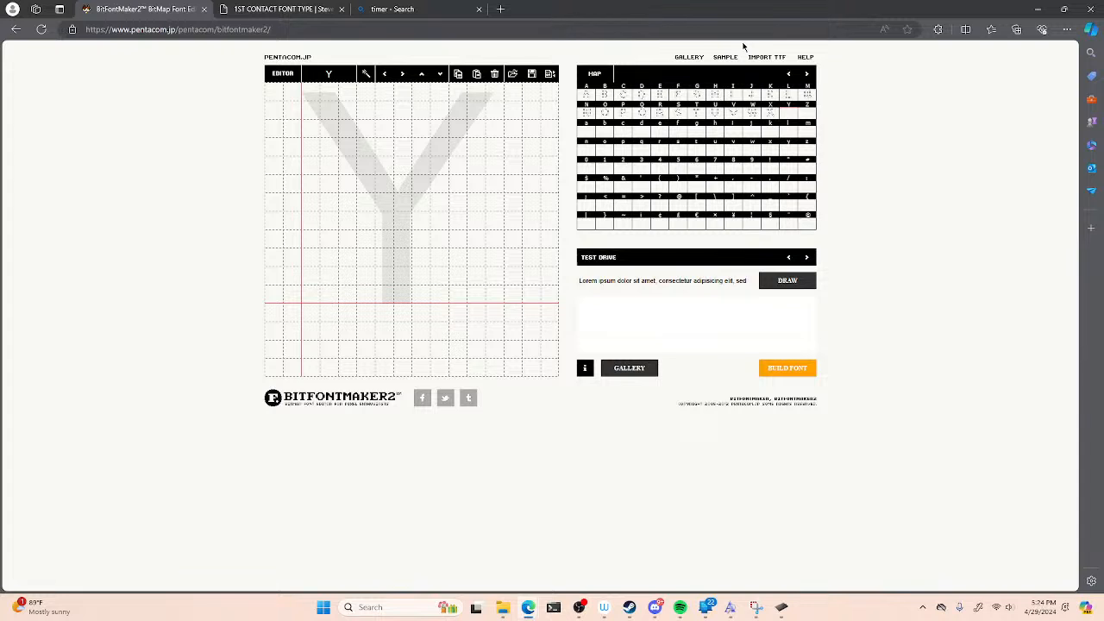
{"action": "left_click", "coordinate": [310, 92]}
{"action": "left_click", "coordinate": [310, 129]}
{"action": "left_click", "coordinate": [348, 111]}
{"action": "left_click", "coordinate": [348, 146]}
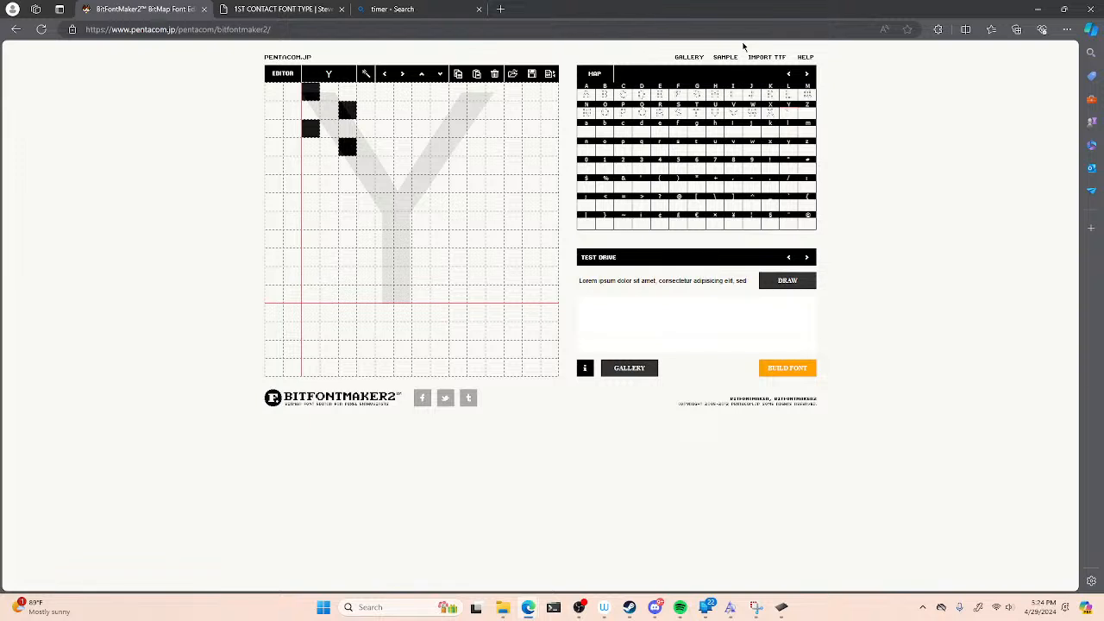
{"action": "left_click", "coordinate": [384, 165]}
{"action": "left_click", "coordinate": [384, 202]}
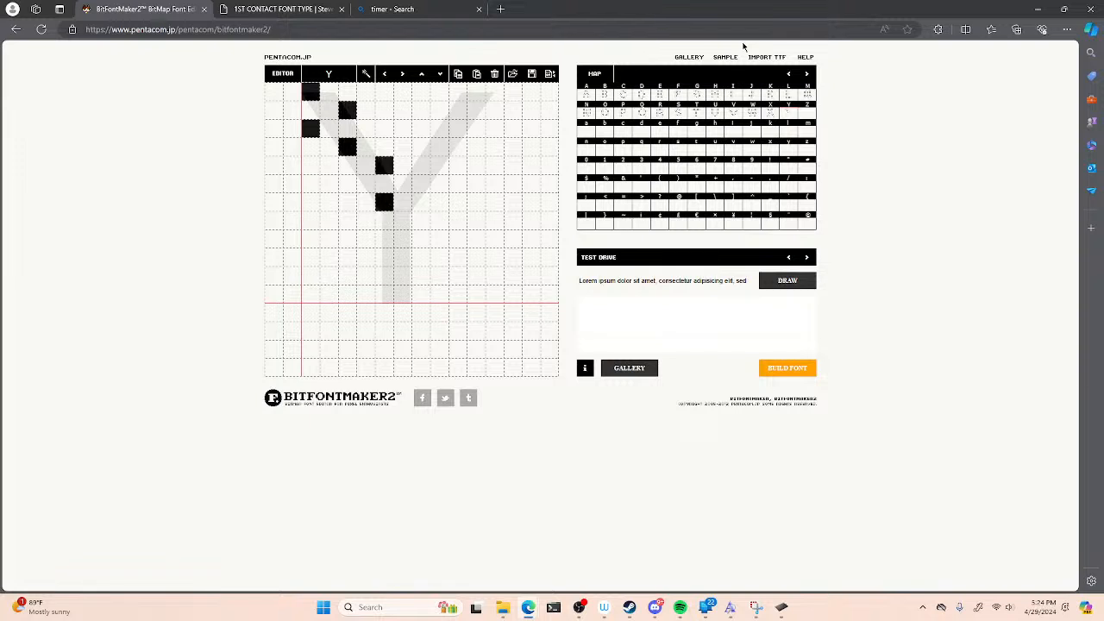
- Draw the Y's right arm as three columns of two spaced pixels stepping up from the centre to the grid's top row
{"action": "left_click", "coordinate": [421, 202]}
{"action": "left_click", "coordinate": [421, 164]}
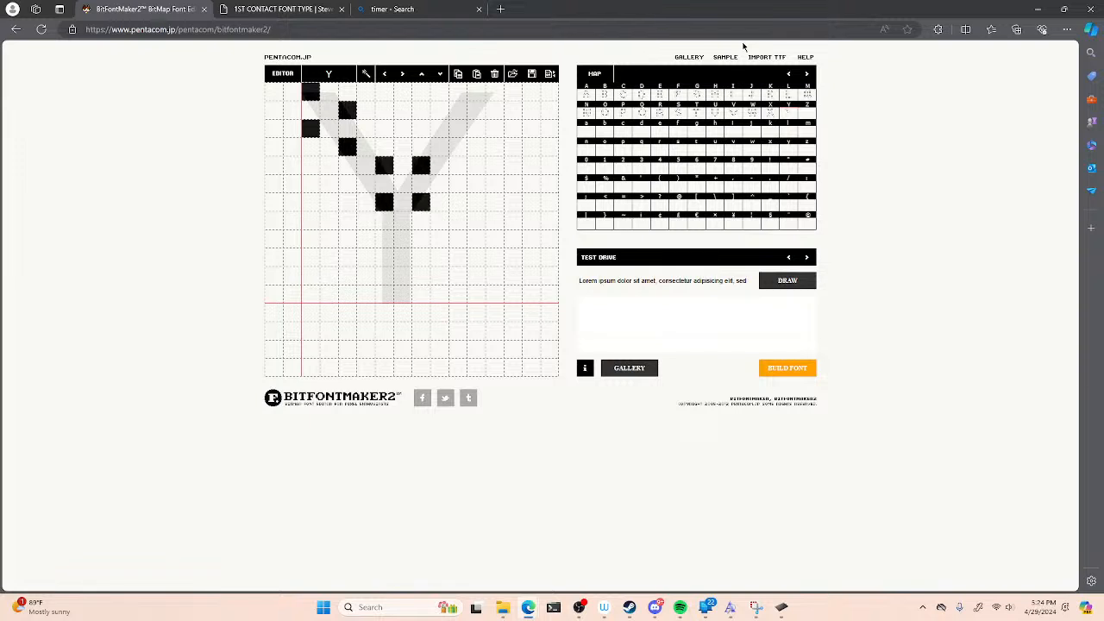
{"action": "left_click", "coordinate": [458, 128]}
{"action": "left_click", "coordinate": [458, 165]}
{"action": "left_click", "coordinate": [494, 91]}
{"action": "left_click", "coordinate": [494, 128]}
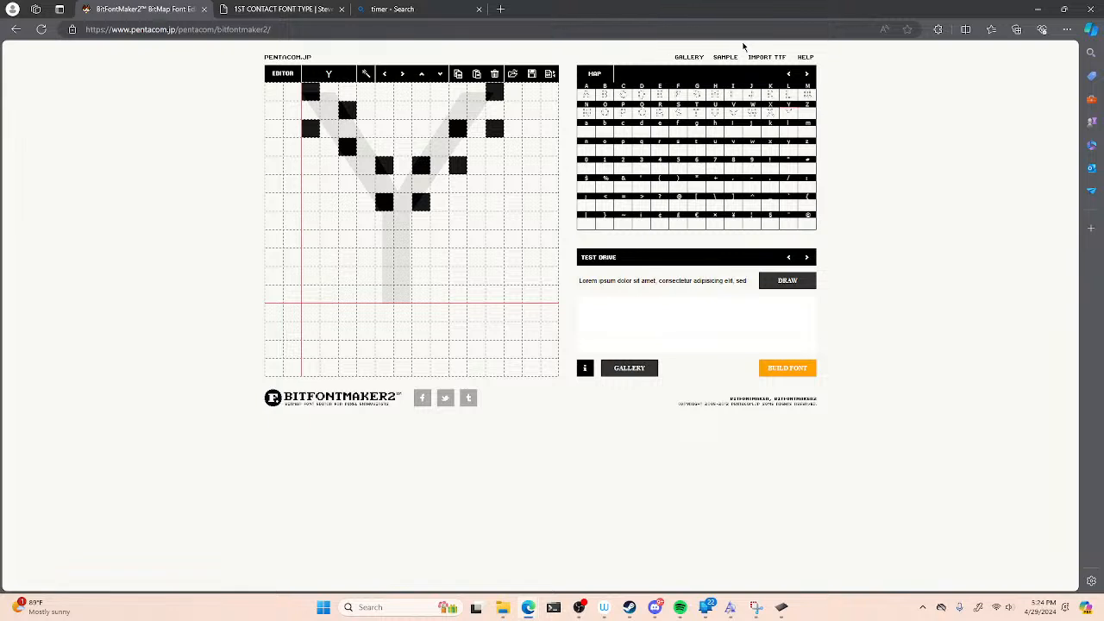
- Draw the Y's stem as three rows of two spaced pixels, ending in the first row below the baseline
{"action": "left_click", "coordinate": [384, 239]}
{"action": "left_click", "coordinate": [421, 239]}
{"action": "left_click", "coordinate": [384, 276]}
{"action": "left_click", "coordinate": [421, 276]}
{"action": "left_click", "coordinate": [384, 312]}
{"action": "left_click", "coordinate": [421, 313]}
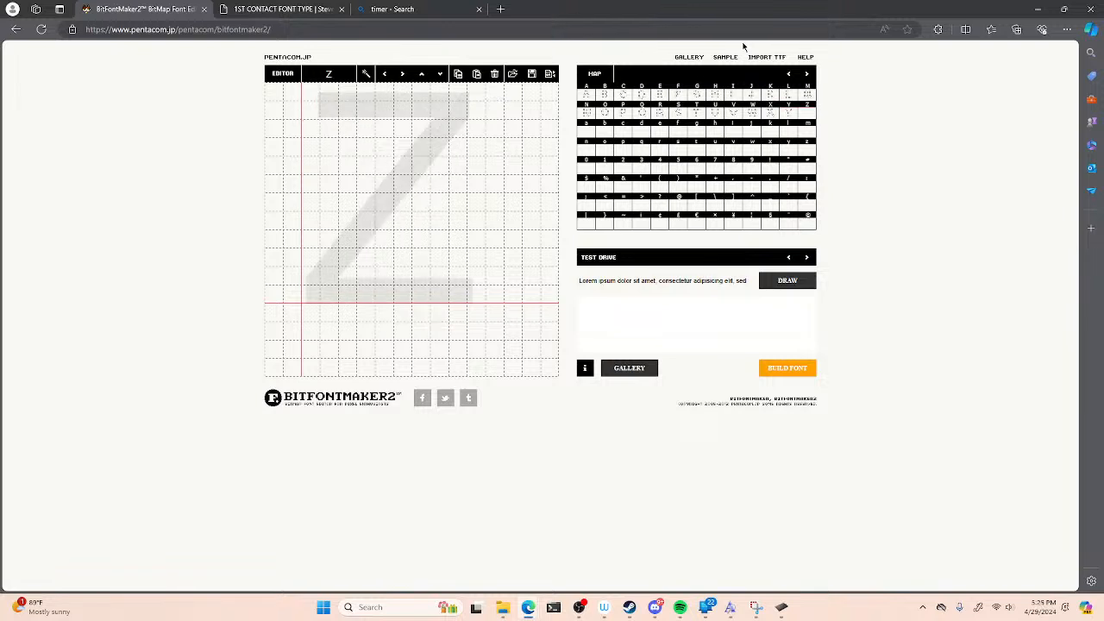
- Draw the Z's top bar as two rows of five spaced pixels in the grid's first and third rows
{"action": "left_click", "coordinate": [328, 91]}
{"action": "left_click", "coordinate": [329, 128]}
{"action": "left_click", "coordinate": [365, 128]}
{"action": "left_click", "coordinate": [366, 92]}
{"action": "left_click", "coordinate": [403, 129]}
{"action": "left_click", "coordinate": [403, 91]}
{"action": "left_click", "coordinate": [440, 92]}
{"action": "left_click", "coordinate": [440, 128]}
{"action": "left_click", "coordinate": [476, 129]}
{"action": "left_click", "coordinate": [477, 92]}
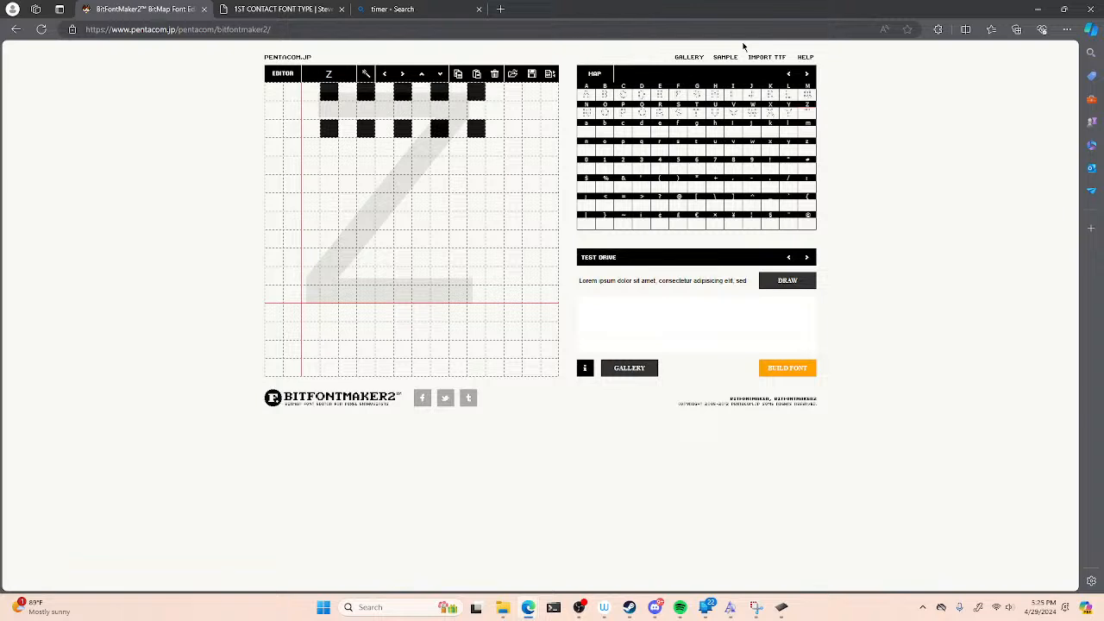
- Draw the Z's diagonal as three rows of two spaced pixels slanting down to the left
{"action": "left_click", "coordinate": [403, 166]}
{"action": "left_click", "coordinate": [440, 166]}
{"action": "left_click", "coordinate": [366, 202]}
{"action": "left_click", "coordinate": [403, 203]}
{"action": "left_click", "coordinate": [329, 239]}
{"action": "left_click", "coordinate": [366, 239]}
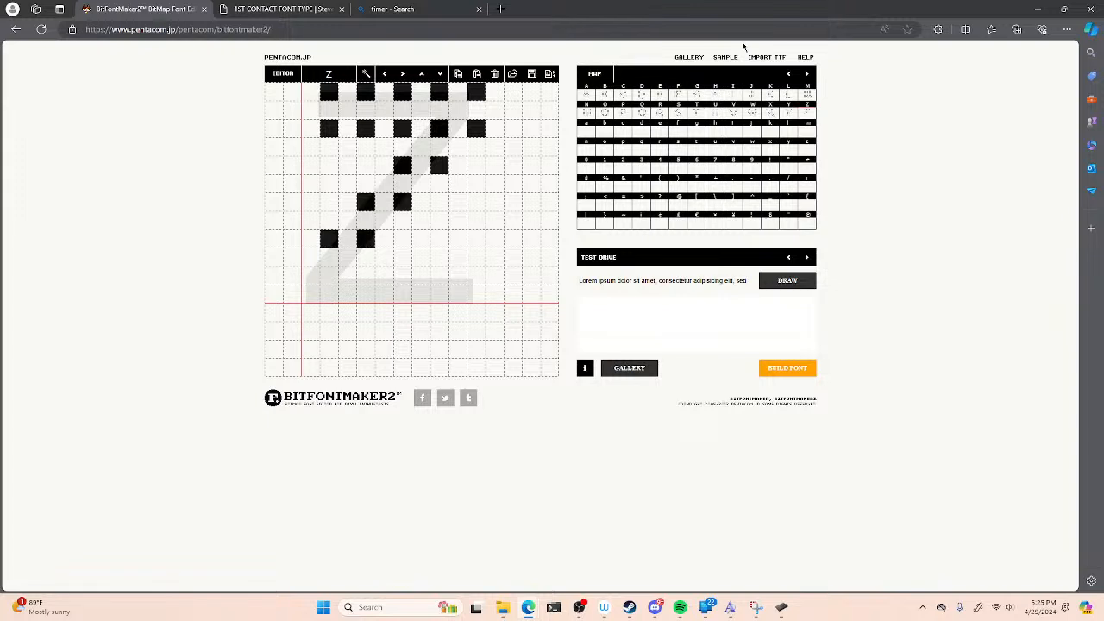
- Draw the Z's bottom bar as two rows of six spaced pixels, one row above and one row below the baseline
{"action": "left_click", "coordinate": [310, 276]}
{"action": "left_click", "coordinate": [348, 276]}
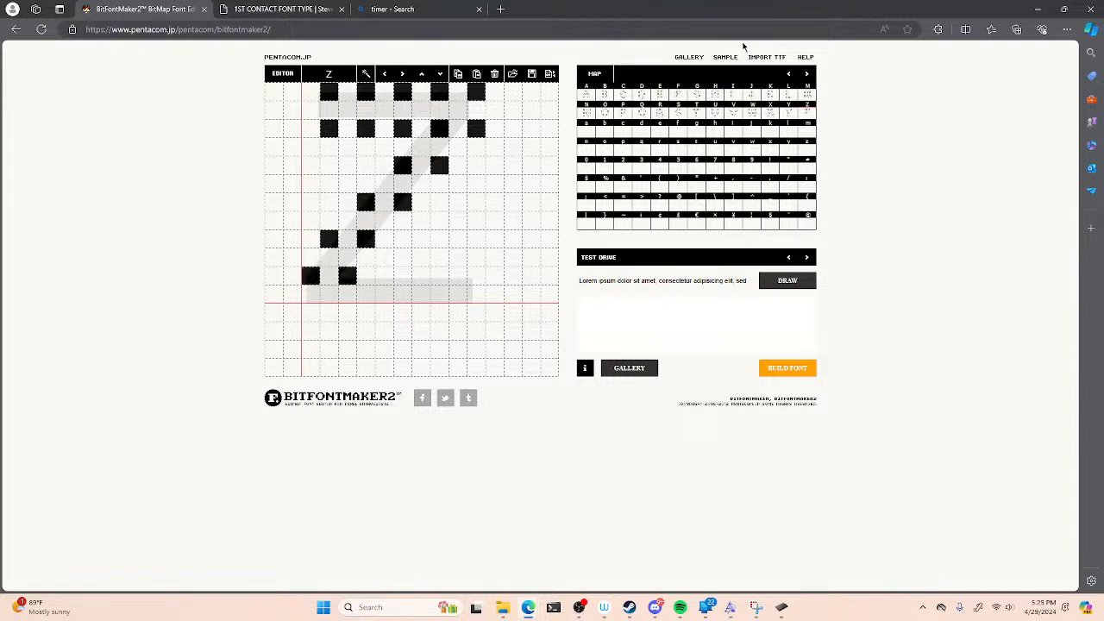
{"action": "left_click", "coordinate": [310, 312]}
{"action": "left_click", "coordinate": [348, 313]}
{"action": "left_click", "coordinate": [384, 276]}
{"action": "left_click", "coordinate": [384, 313]}
{"action": "left_click", "coordinate": [421, 276]}
{"action": "left_click", "coordinate": [421, 312]}
{"action": "left_click", "coordinate": [458, 312]}
{"action": "left_click", "coordinate": [458, 276]}
{"action": "left_click", "coordinate": [495, 276]}
{"action": "left_click", "coordinate": [494, 312]}
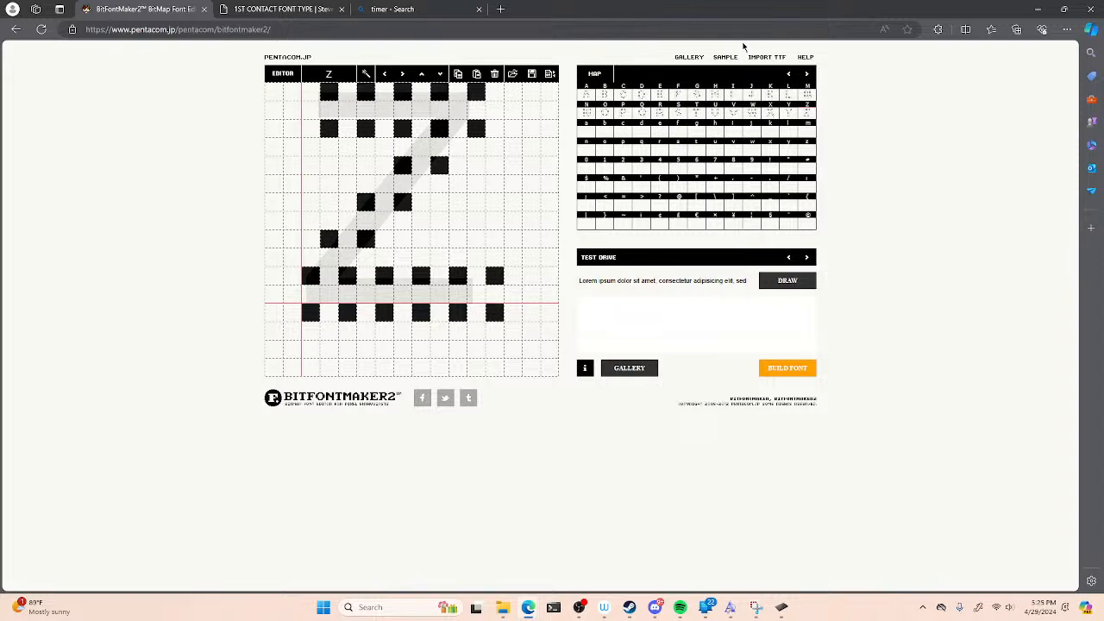
- Check the timer and the 1ST CONTACT FONT TYPE page, and return to the font editor
{"action": "left_click", "coordinate": [393, 8]}
{"action": "left_click", "coordinate": [311, 9]}
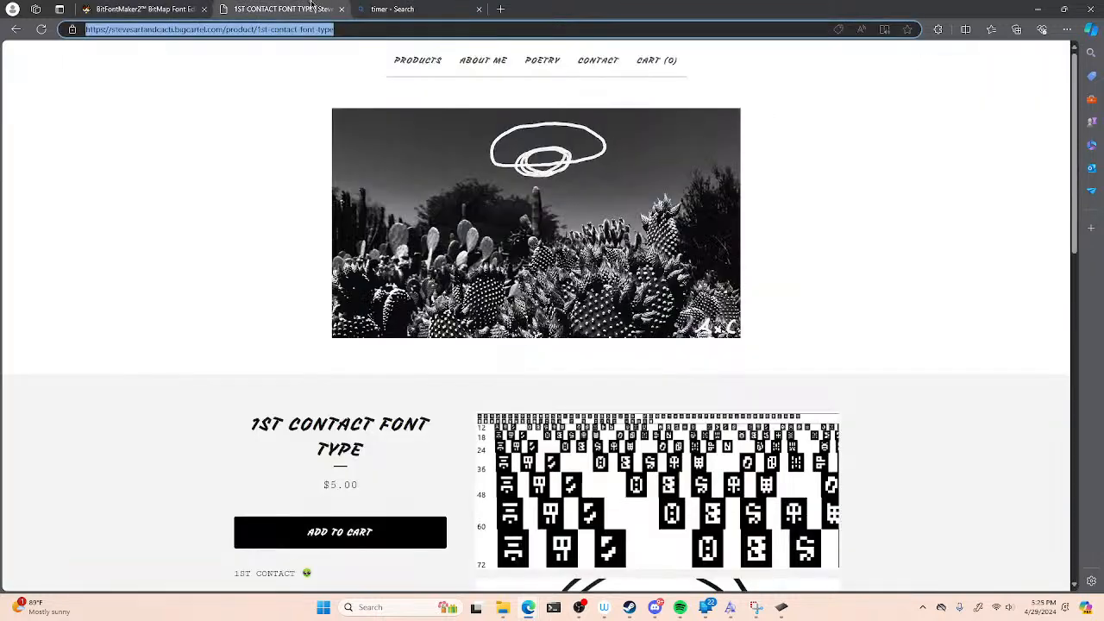
{"action": "left_click", "coordinate": [145, 9]}
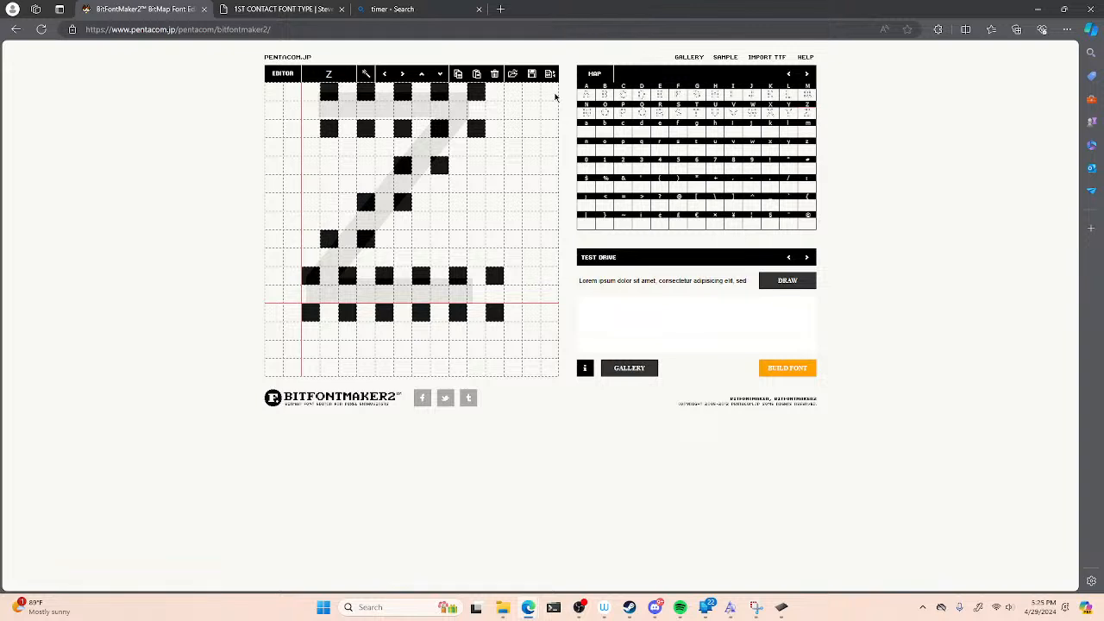
- Open the lowercase a glyph and roughly trace its shape freehand with connected solid pixels
{"action": "key", "text": "a"}
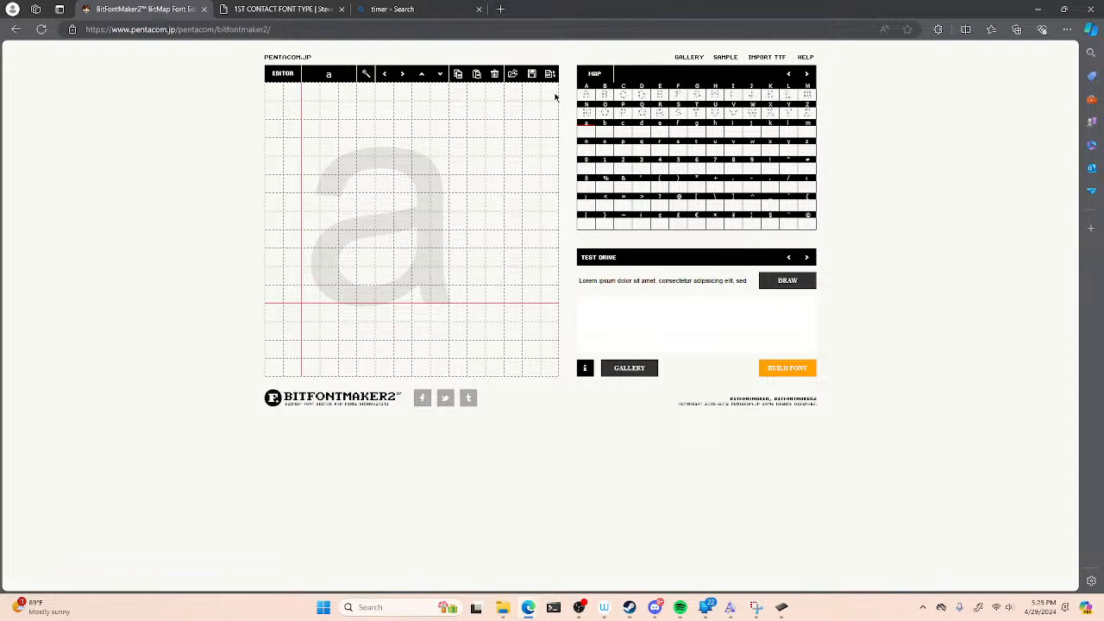
{"action": "left_click", "coordinate": [329, 184]}
{"action": "left_click", "coordinate": [329, 184]}
{"action": "mouse_move", "coordinate": [332, 187]}
{"action": "left_mouse_down"}
{"action": "mouse_move", "coordinate": [371, 164]}
{"action": "mouse_move", "coordinate": [368, 229]}
{"action": "mouse_move", "coordinate": [445, 249]}
{"action": "mouse_move", "coordinate": [380, 291]}
{"action": "mouse_move", "coordinate": [332, 298]}
{"action": "mouse_move", "coordinate": [426, 294]}
{"action": "left_mouse_up"}
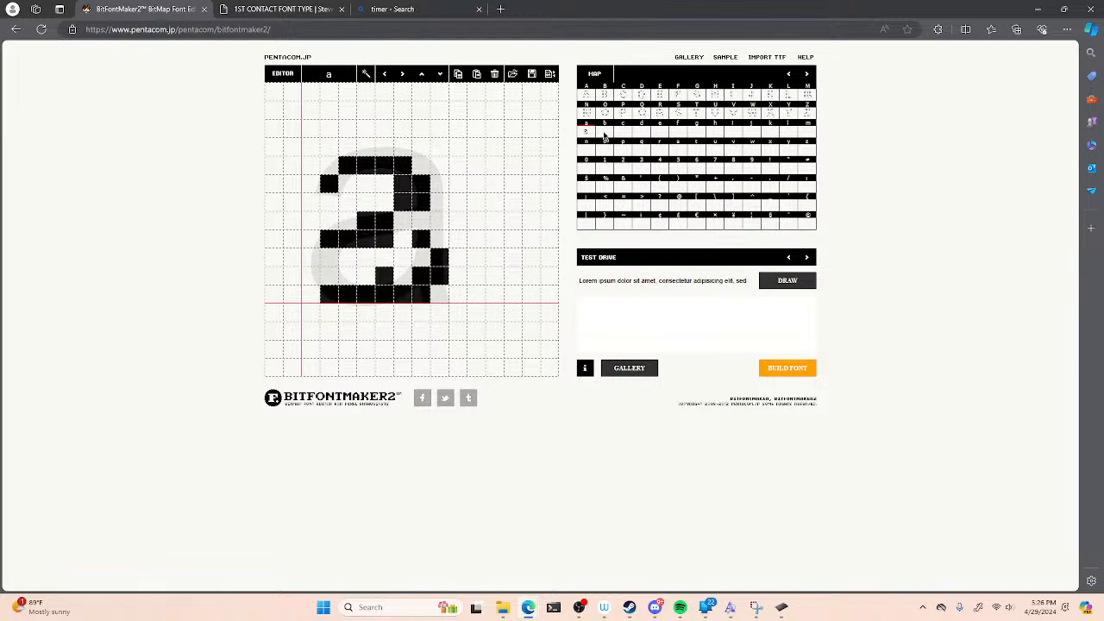
- Open the lowercase b and c glyphs in turn and roughly sketch each freehand with clusters of solid pixels
{"action": "left_click", "coordinate": [605, 133]}
{"action": "left_click_drag", "start_coordinate": [329, 147], "coordinate": [329, 166]}
{"action": "left_click_drag", "start_coordinate": [328, 93], "coordinate": [329, 110]}
{"action": "mouse_move", "coordinate": [348, 226]}
{"action": "left_mouse_down"}
{"action": "mouse_move", "coordinate": [404, 156]}
{"action": "mouse_move", "coordinate": [409, 312]}
{"action": "mouse_move", "coordinate": [347, 285]}
{"action": "mouse_move", "coordinate": [395, 250]}
{"action": "left_mouse_up"}
{"action": "left_click", "coordinate": [625, 136]}
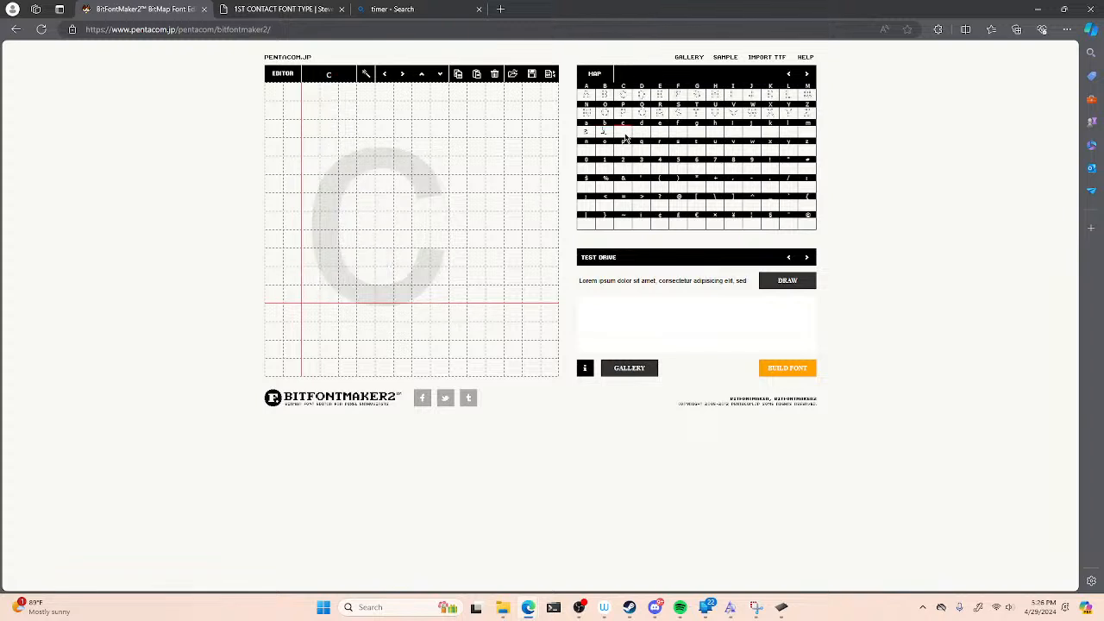
{"action": "mouse_move", "coordinate": [331, 186]}
{"action": "left_mouse_down"}
{"action": "mouse_move", "coordinate": [459, 187]}
{"action": "mouse_move", "coordinate": [363, 226]}
{"action": "mouse_move", "coordinate": [402, 288]}
{"action": "left_mouse_up"}
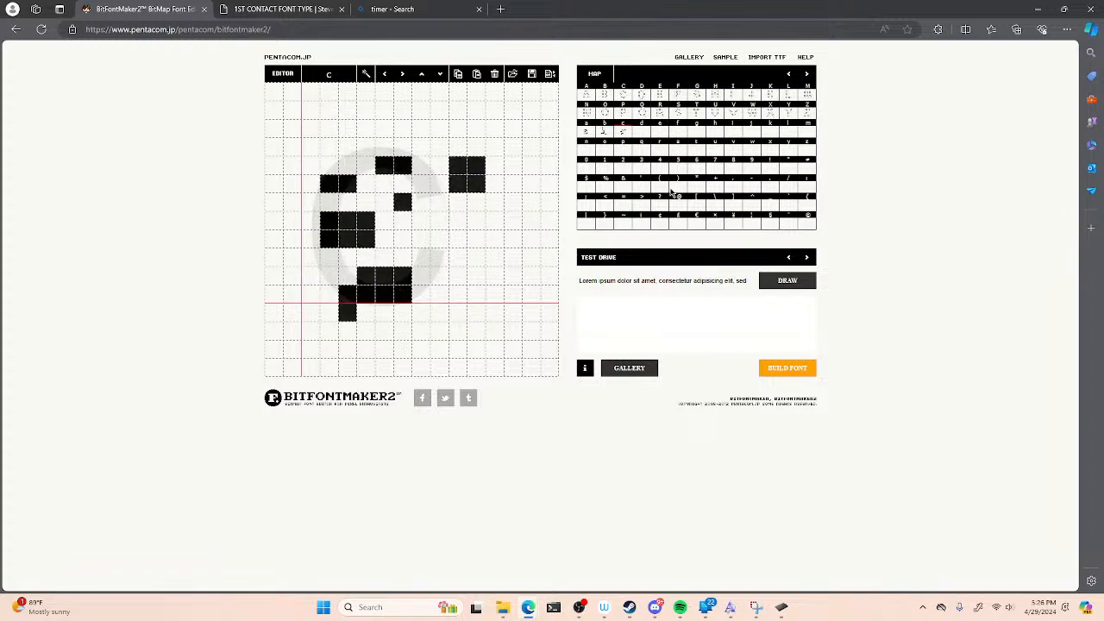
- Draw irregular, broken pixel glyphs for lowercase d, e, f and g over their grey letter guides
{"action": "left_click", "coordinate": [642, 134]}
{"action": "mouse_move", "coordinate": [348, 201]}
{"action": "left_mouse_down"}
{"action": "mouse_move", "coordinate": [382, 227]}
{"action": "mouse_move", "coordinate": [432, 164]}
{"action": "mouse_move", "coordinate": [434, 90]}
{"action": "left_mouse_up"}
{"action": "left_click", "coordinate": [661, 130]}
{"action": "mouse_move", "coordinate": [349, 164]}
{"action": "left_mouse_down"}
{"action": "mouse_move", "coordinate": [353, 223]}
{"action": "mouse_move", "coordinate": [391, 217]}
{"action": "mouse_move", "coordinate": [366, 287]}
{"action": "mouse_move", "coordinate": [392, 283]}
{"action": "mouse_move", "coordinate": [335, 205]}
{"action": "mouse_move", "coordinate": [323, 130]}
{"action": "mouse_move", "coordinate": [397, 119]}
{"action": "left_mouse_up"}
{"action": "left_click", "coordinate": [686, 138]}
{"action": "left_click", "coordinate": [698, 129]}
{"action": "mouse_move", "coordinate": [321, 160]}
{"action": "left_mouse_down"}
{"action": "mouse_move", "coordinate": [402, 168]}
{"action": "mouse_move", "coordinate": [449, 221]}
{"action": "mouse_move", "coordinate": [355, 250]}
{"action": "mouse_move", "coordinate": [416, 280]}
{"action": "mouse_move", "coordinate": [347, 321]}
{"action": "left_mouse_up"}
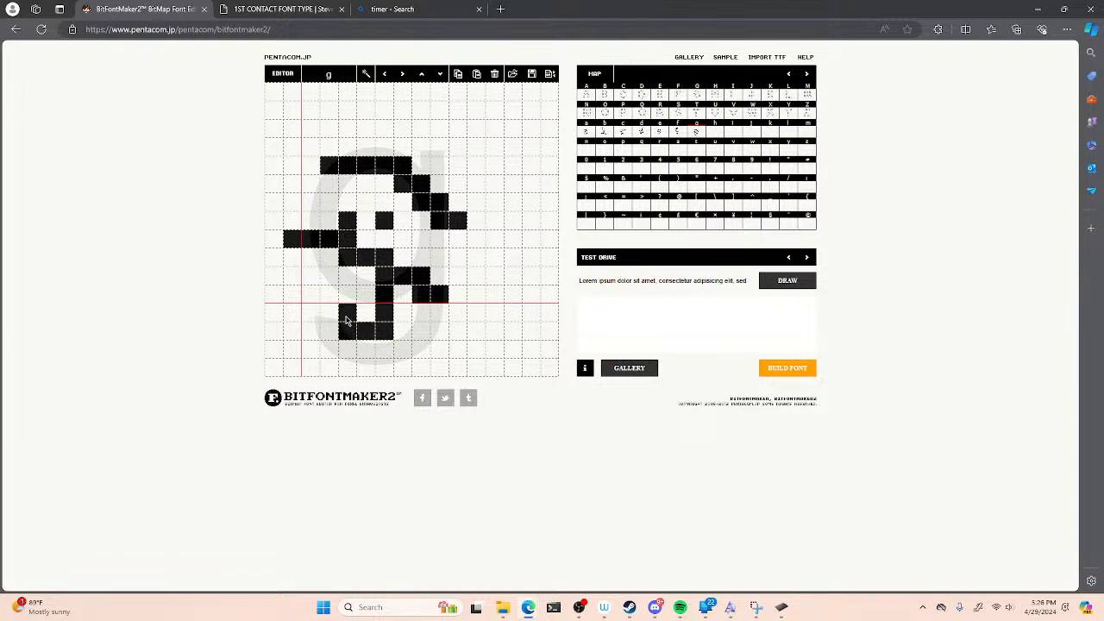
- Draw jagged pixel glyphs for lowercase h, i and j, loosely following each vertical stem of the guides
{"action": "left_click", "coordinate": [719, 135]}
{"action": "mouse_move", "coordinate": [422, 293]}
{"action": "left_mouse_down"}
{"action": "mouse_move", "coordinate": [346, 281]}
{"action": "mouse_move", "coordinate": [441, 221]}
{"action": "mouse_move", "coordinate": [363, 163]}
{"action": "mouse_move", "coordinate": [330, 94]}
{"action": "mouse_move", "coordinate": [352, 114]}
{"action": "left_mouse_up"}
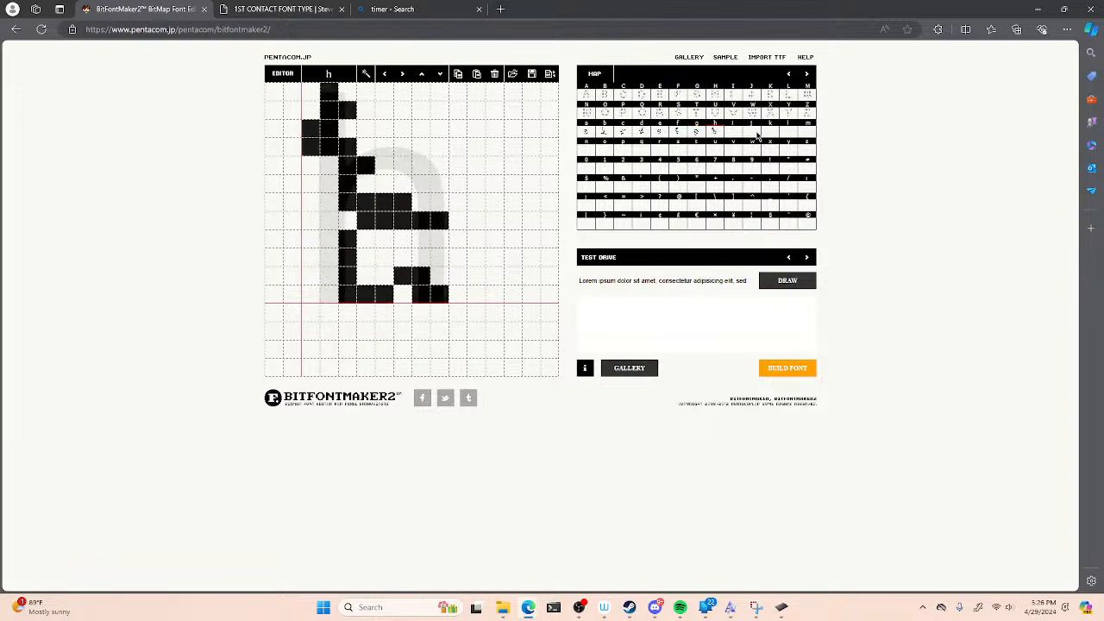
{"action": "left_click", "coordinate": [738, 134]}
{"action": "mouse_move", "coordinate": [347, 312]}
{"action": "left_mouse_down"}
{"action": "mouse_move", "coordinate": [378, 262]}
{"action": "mouse_move", "coordinate": [351, 218]}
{"action": "mouse_move", "coordinate": [349, 118]}
{"action": "left_mouse_up"}
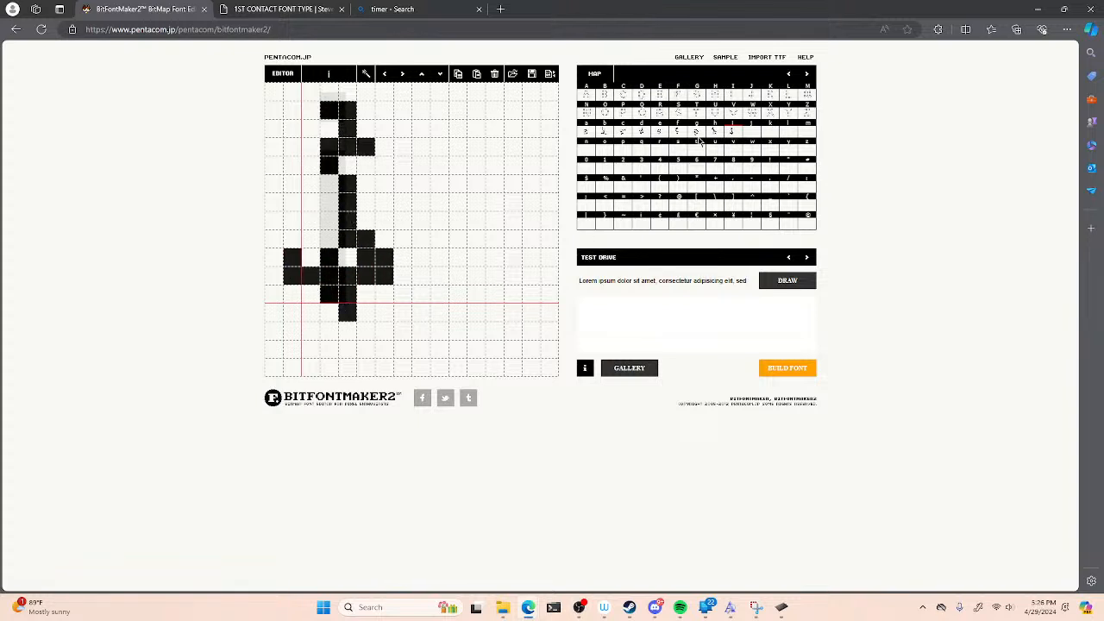
{"action": "left_click", "coordinate": [756, 132]}
{"action": "mouse_move", "coordinate": [309, 366]}
{"action": "left_mouse_down"}
{"action": "mouse_move", "coordinate": [371, 318]}
{"action": "mouse_move", "coordinate": [364, 277]}
{"action": "mouse_move", "coordinate": [305, 177]}
{"action": "mouse_move", "coordinate": [358, 135]}
{"action": "mouse_move", "coordinate": [338, 110]}
{"action": "left_mouse_up"}
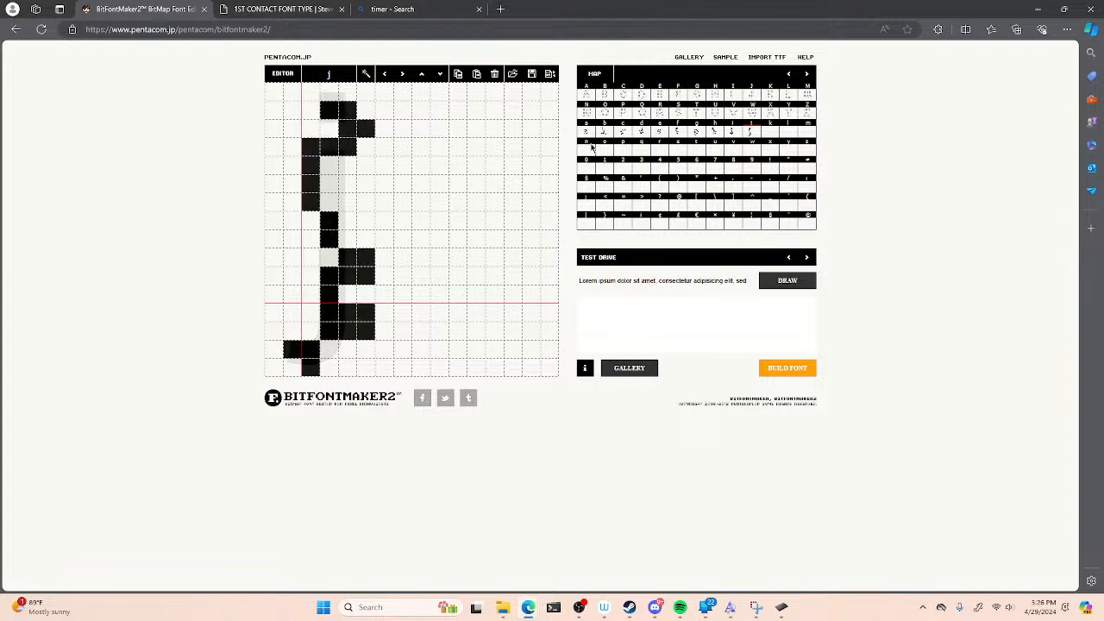
- Draw rough, fragmented pixel glyphs for lowercase k, l and m, extending blocks beyond the letter guides
{"action": "left_click", "coordinate": [774, 132]}
{"action": "mouse_move", "coordinate": [404, 295]}
{"action": "left_mouse_down"}
{"action": "mouse_move", "coordinate": [308, 276]}
{"action": "mouse_move", "coordinate": [358, 199]}
{"action": "mouse_move", "coordinate": [281, 140]}
{"action": "mouse_move", "coordinate": [403, 134]}
{"action": "left_mouse_up"}
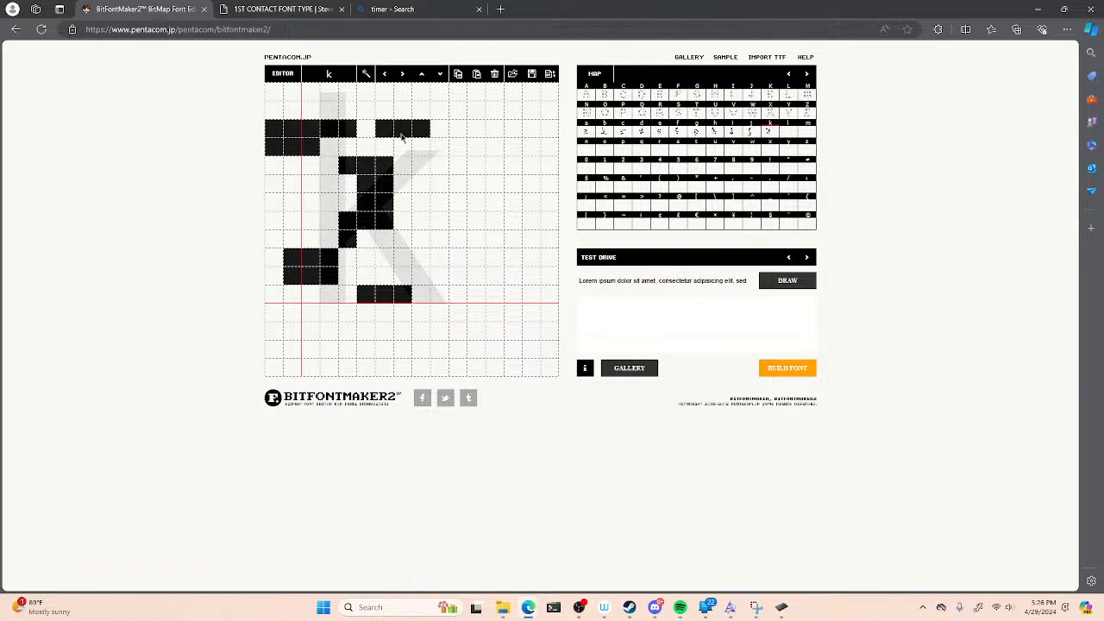
{"action": "left_click", "coordinate": [788, 137]}
{"action": "mouse_move", "coordinate": [348, 294]}
{"action": "left_mouse_down"}
{"action": "mouse_move", "coordinate": [303, 244]}
{"action": "mouse_move", "coordinate": [400, 199]}
{"action": "mouse_move", "coordinate": [336, 158]}
{"action": "mouse_move", "coordinate": [328, 86]}
{"action": "left_mouse_up"}
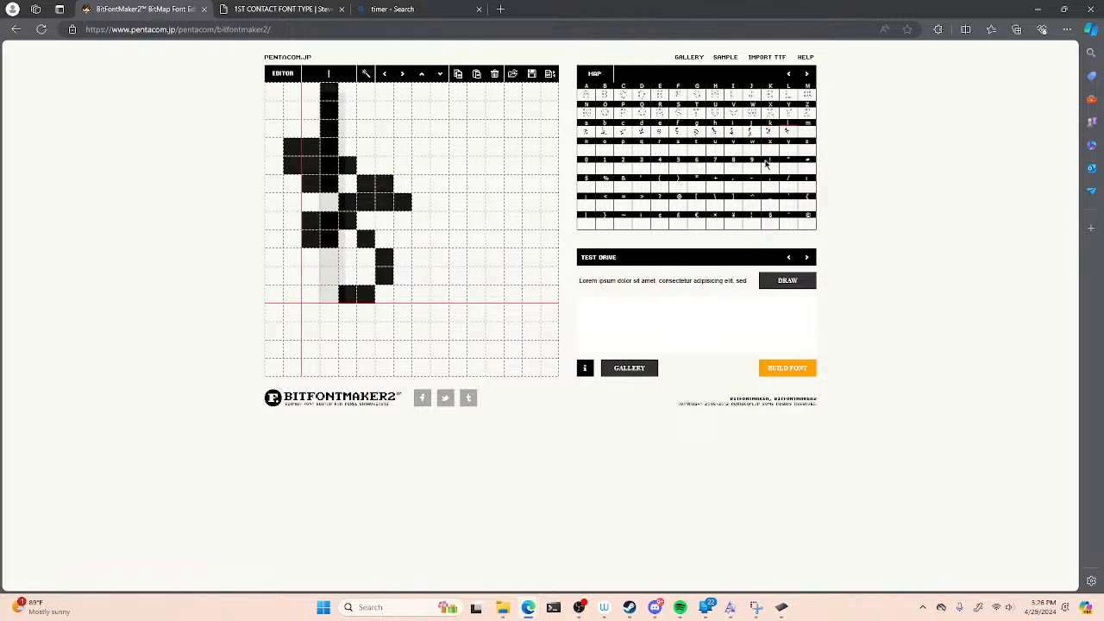
{"action": "left_click", "coordinate": [809, 134]}
{"action": "mouse_move", "coordinate": [503, 304]}
{"action": "left_mouse_down"}
{"action": "mouse_move", "coordinate": [452, 144]}
{"action": "mouse_move", "coordinate": [437, 255]}
{"action": "mouse_move", "coordinate": [405, 159]}
{"action": "mouse_move", "coordinate": [384, 218]}
{"action": "mouse_move", "coordinate": [324, 273]}
{"action": "mouse_move", "coordinate": [335, 144]}
{"action": "left_mouse_up"}
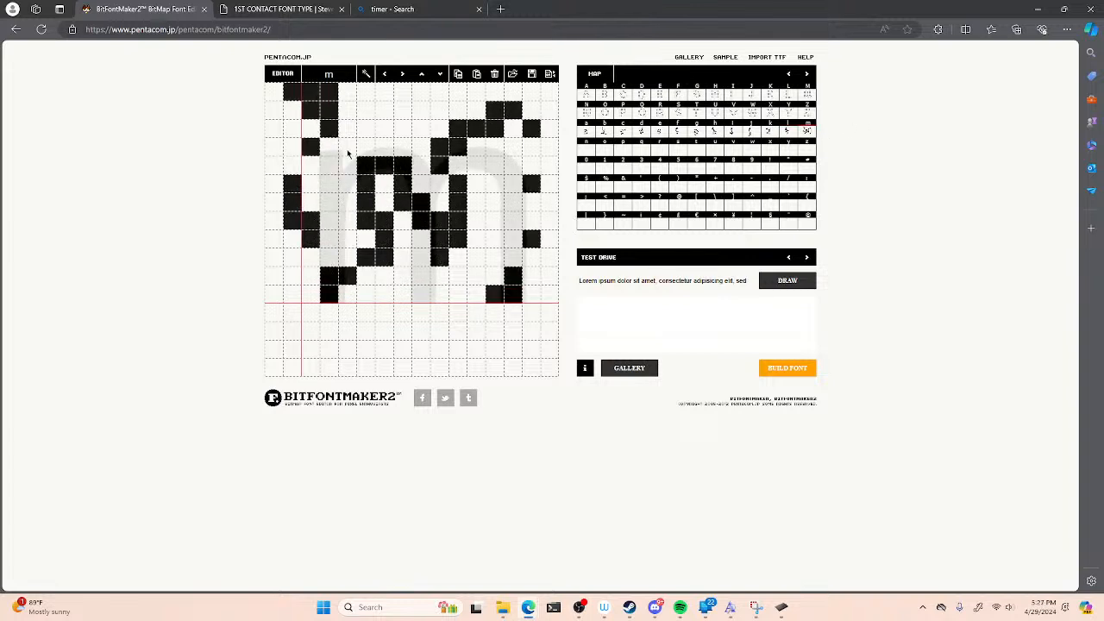
- Draw uneven pixel glyphs for lowercase n, o and p, with stray blocks outside the guide shapes
{"action": "left_click", "coordinate": [586, 152]}
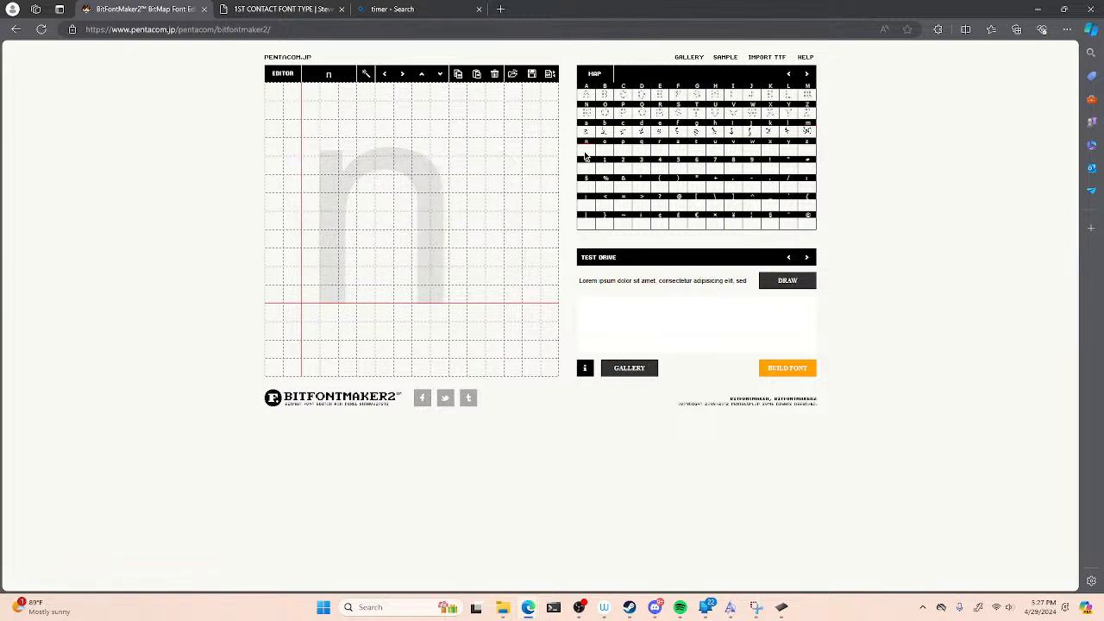
{"action": "mouse_move", "coordinate": [425, 294]}
{"action": "left_mouse_down"}
{"action": "mouse_move", "coordinate": [450, 277]}
{"action": "mouse_move", "coordinate": [375, 264]}
{"action": "mouse_move", "coordinate": [322, 121]}
{"action": "mouse_move", "coordinate": [408, 181]}
{"action": "mouse_move", "coordinate": [342, 190]}
{"action": "left_mouse_up"}
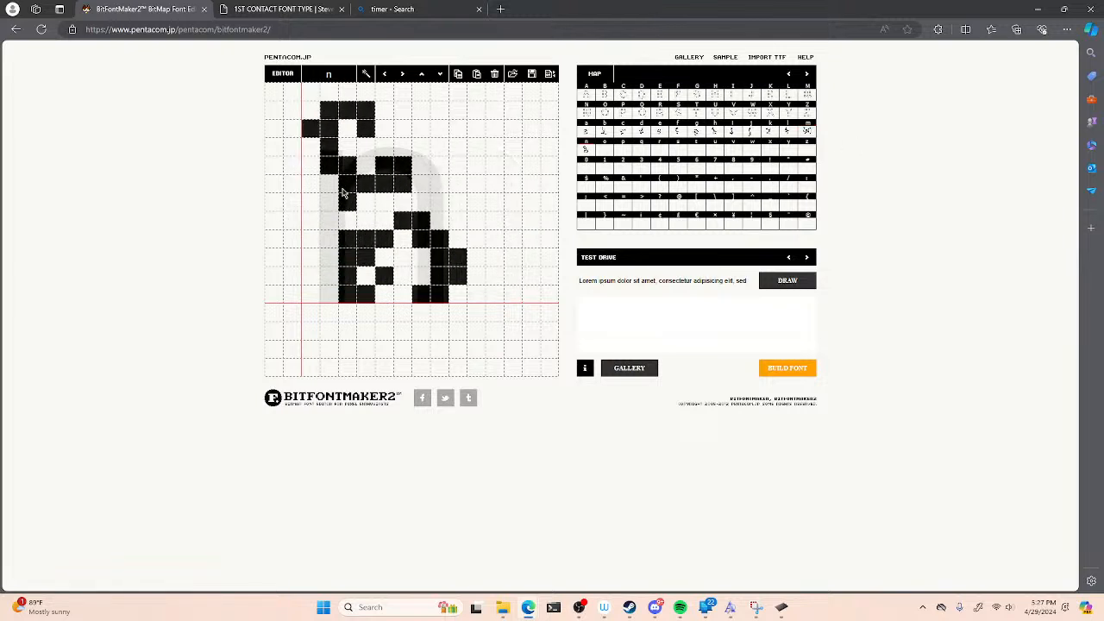
{"action": "left_click", "coordinate": [604, 155]}
{"action": "mouse_move", "coordinate": [405, 297]}
{"action": "left_mouse_down"}
{"action": "mouse_move", "coordinate": [292, 273]}
{"action": "mouse_move", "coordinate": [429, 251]}
{"action": "mouse_move", "coordinate": [338, 213]}
{"action": "mouse_move", "coordinate": [451, 230]}
{"action": "left_mouse_up"}
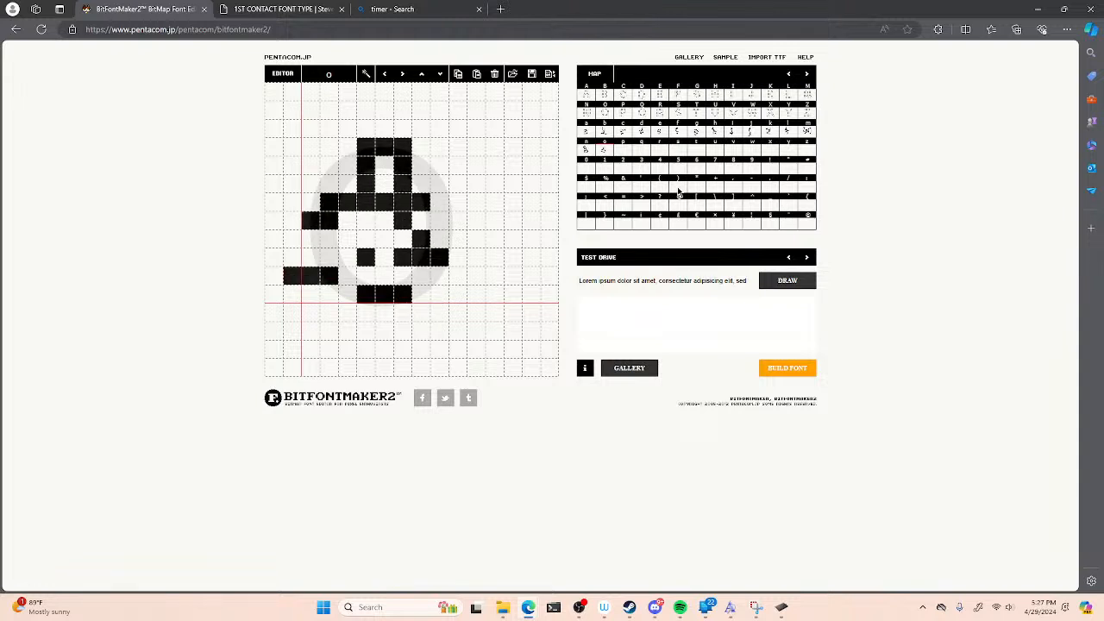
{"action": "left_click", "coordinate": [623, 155]}
{"action": "mouse_move", "coordinate": [348, 349]}
{"action": "left_mouse_down"}
{"action": "mouse_move", "coordinate": [357, 319]}
{"action": "mouse_move", "coordinate": [395, 251]}
{"action": "mouse_move", "coordinate": [362, 188]}
{"action": "mouse_move", "coordinate": [406, 166]}
{"action": "left_mouse_up"}
- Draw distorted pixel glyphs for lowercase q, r and s over their grey guides
{"action": "left_click", "coordinate": [641, 152]}
{"action": "mouse_move", "coordinate": [423, 348]}
{"action": "left_mouse_down"}
{"action": "mouse_move", "coordinate": [449, 320]}
{"action": "mouse_move", "coordinate": [381, 273]}
{"action": "mouse_move", "coordinate": [397, 187]}
{"action": "mouse_move", "coordinate": [345, 164]}
{"action": "left_mouse_up"}
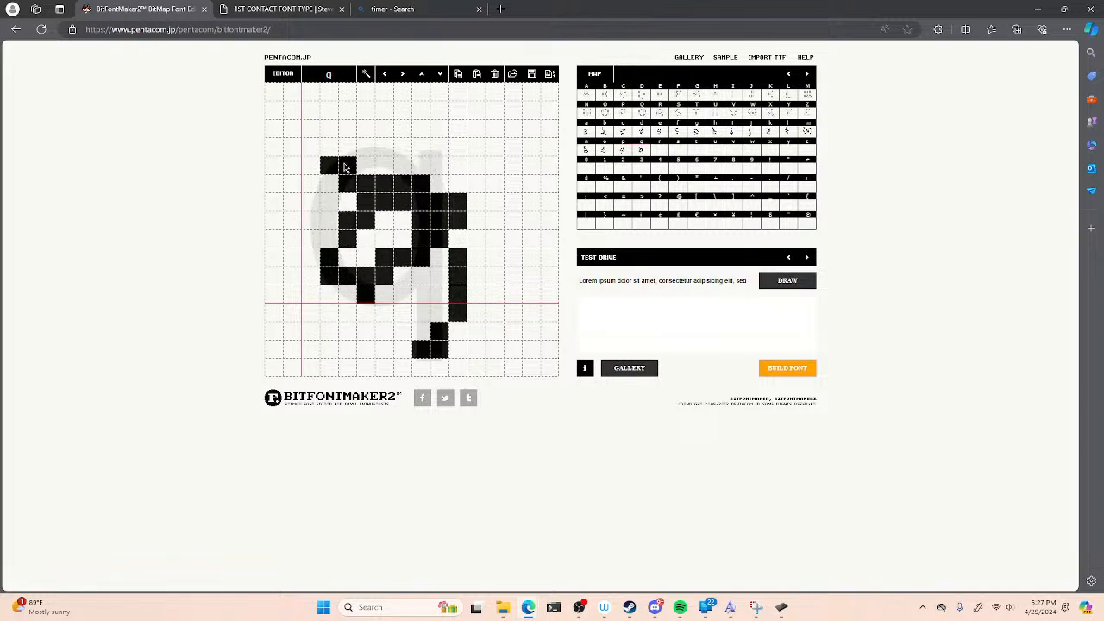
{"action": "left_click", "coordinate": [660, 152]}
{"action": "mouse_move", "coordinate": [328, 313]}
{"action": "left_mouse_down"}
{"action": "mouse_move", "coordinate": [343, 183]}
{"action": "mouse_move", "coordinate": [415, 168]}
{"action": "left_mouse_up"}
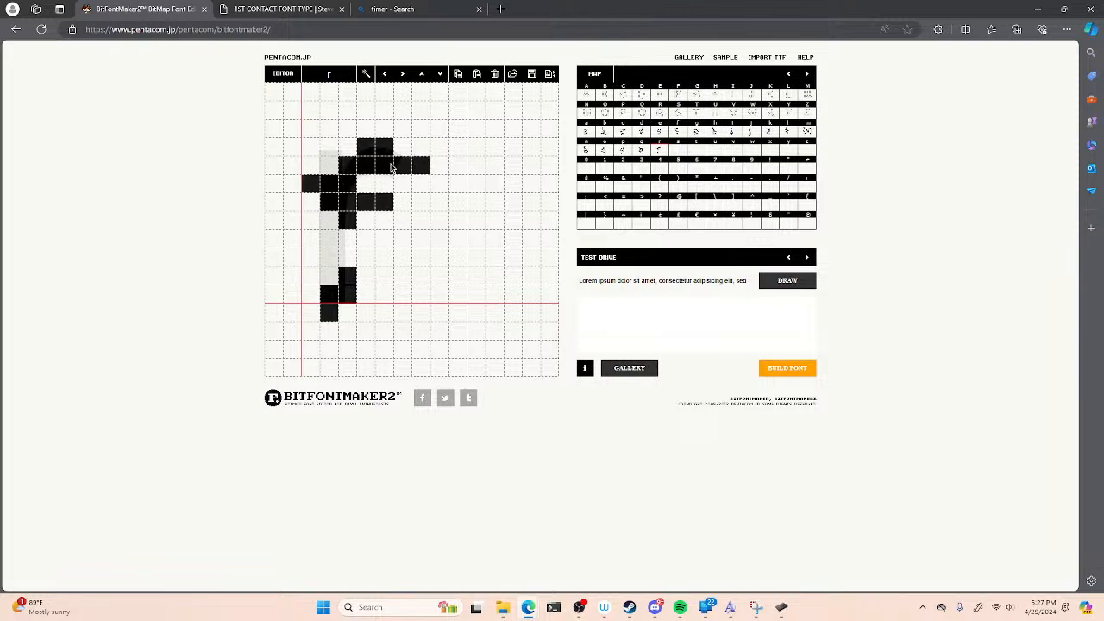
{"action": "left_click", "coordinate": [678, 152]}
{"action": "mouse_move", "coordinate": [373, 270]}
{"action": "left_mouse_down"}
{"action": "mouse_move", "coordinate": [444, 241]}
{"action": "mouse_move", "coordinate": [383, 147]}
{"action": "mouse_move", "coordinate": [348, 168]}
{"action": "left_mouse_up"}
- Draw irregular pixel glyphs for lowercase t, u and v in the same broken style
{"action": "left_click", "coordinate": [697, 160]}
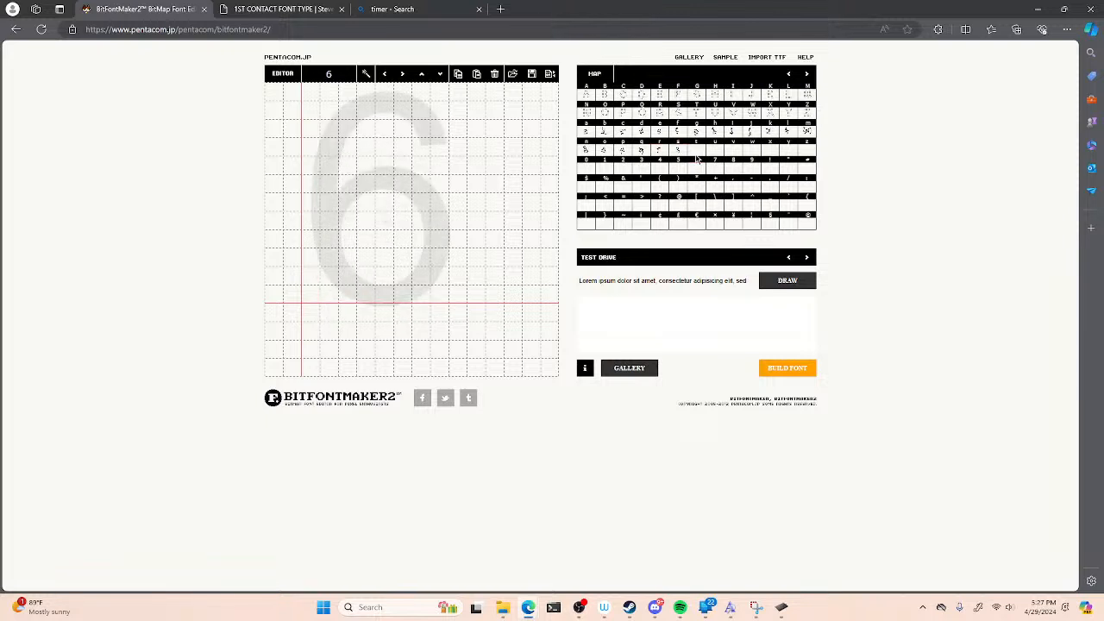
{"action": "left_click", "coordinate": [696, 153]}
{"action": "mouse_move", "coordinate": [387, 312]}
{"action": "left_mouse_down"}
{"action": "mouse_move", "coordinate": [321, 248]}
{"action": "mouse_move", "coordinate": [362, 158]}
{"action": "mouse_move", "coordinate": [351, 126]}
{"action": "left_mouse_up"}
{"action": "left_click", "coordinate": [723, 152]}
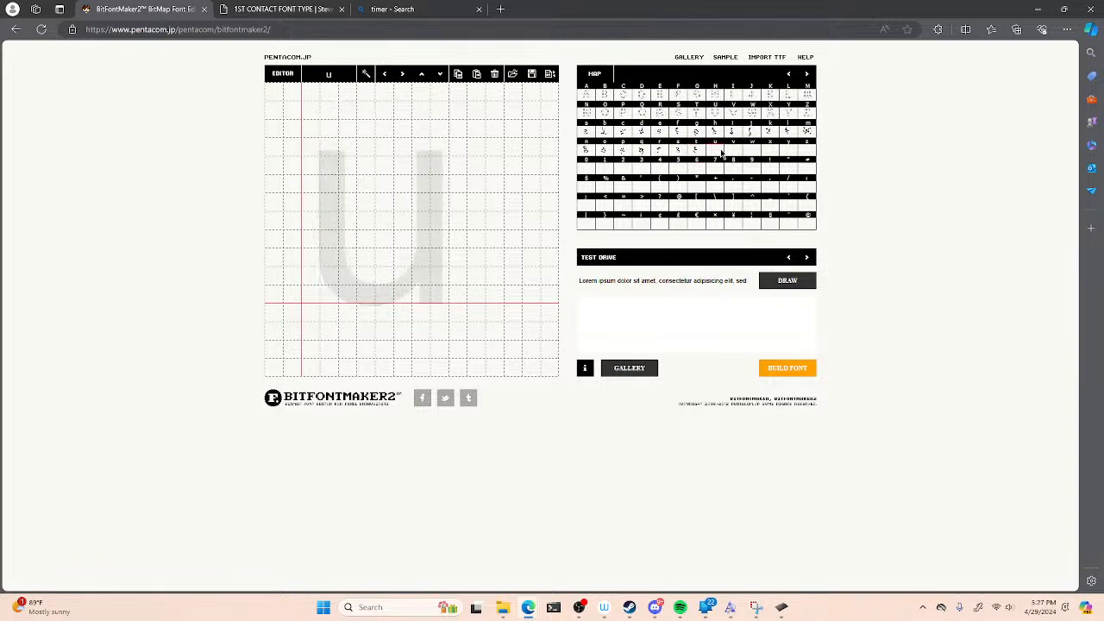
{"action": "mouse_move", "coordinate": [421, 294]}
{"action": "left_mouse_down"}
{"action": "mouse_move", "coordinate": [380, 233]}
{"action": "mouse_move", "coordinate": [321, 251]}
{"action": "mouse_move", "coordinate": [441, 213]}
{"action": "mouse_move", "coordinate": [397, 177]}
{"action": "mouse_move", "coordinate": [362, 170]}
{"action": "mouse_move", "coordinate": [426, 178]}
{"action": "left_mouse_up"}
{"action": "left_click", "coordinate": [735, 155]}
{"action": "mouse_move", "coordinate": [396, 259]}
{"action": "left_mouse_down"}
{"action": "mouse_move", "coordinate": [425, 185]}
{"action": "mouse_move", "coordinate": [361, 222]}
{"action": "mouse_move", "coordinate": [412, 153]}
{"action": "left_mouse_up"}
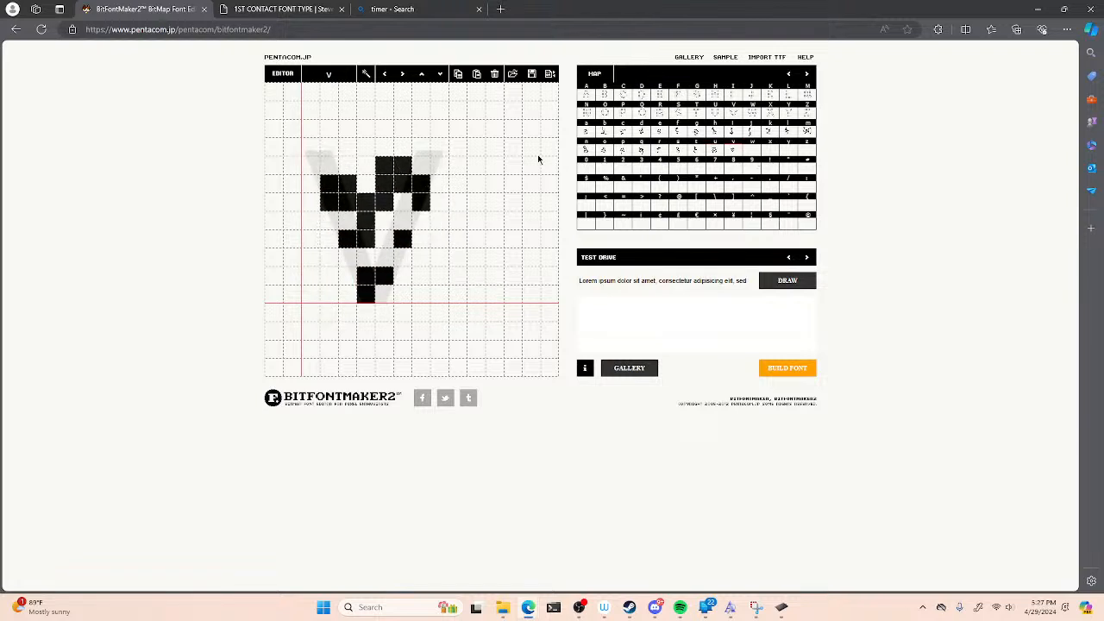
- Complete the lowercase alphabet by drawing jagged pixel glyphs for w, x, y and z
{"action": "left_click", "coordinate": [754, 156]}
{"action": "mouse_move", "coordinate": [428, 296]}
{"action": "left_mouse_down"}
{"action": "mouse_move", "coordinate": [518, 208]}
{"action": "mouse_move", "coordinate": [451, 233]}
{"action": "mouse_move", "coordinate": [402, 157]}
{"action": "mouse_move", "coordinate": [396, 257]}
{"action": "mouse_move", "coordinate": [364, 279]}
{"action": "mouse_move", "coordinate": [309, 164]}
{"action": "left_mouse_up"}
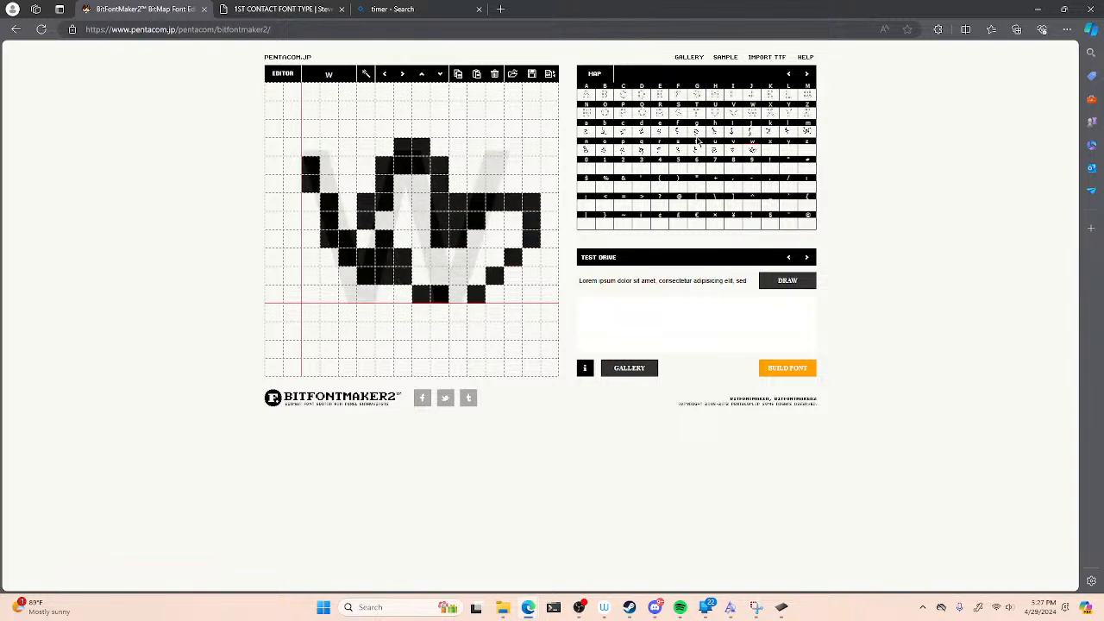
{"action": "left_click", "coordinate": [770, 153]}
{"action": "mouse_move", "coordinate": [418, 298]}
{"action": "left_mouse_down"}
{"action": "mouse_move", "coordinate": [374, 258]}
{"action": "mouse_move", "coordinate": [381, 226]}
{"action": "mouse_move", "coordinate": [319, 189]}
{"action": "mouse_move", "coordinate": [408, 149]}
{"action": "mouse_move", "coordinate": [422, 185]}
{"action": "left_mouse_up"}
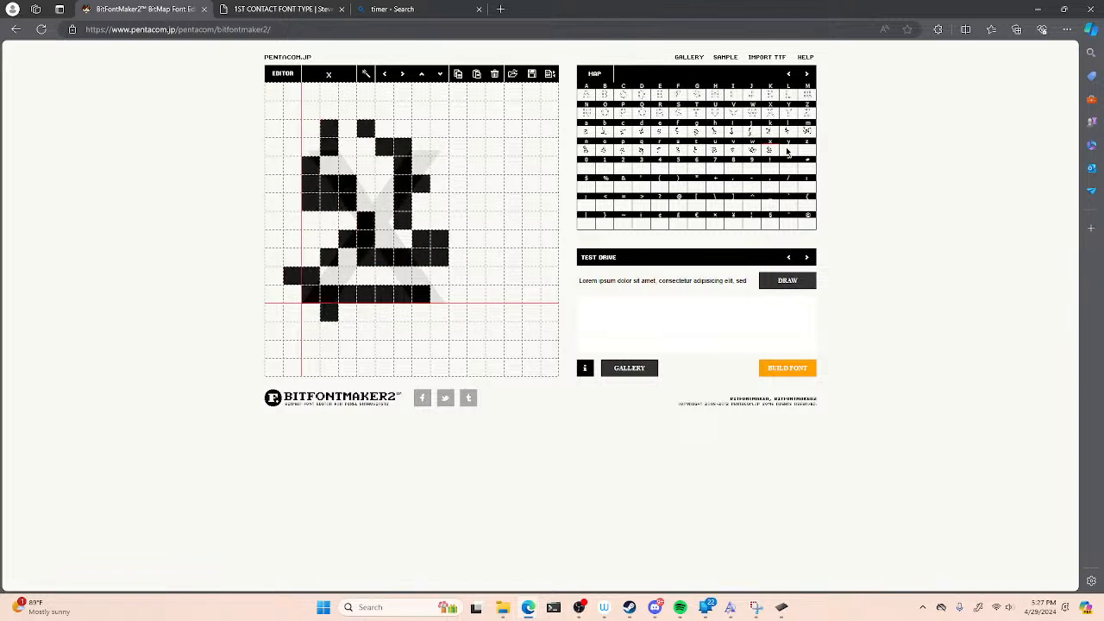
{"action": "left_click", "coordinate": [786, 151]}
{"action": "mouse_move", "coordinate": [334, 367]}
{"action": "left_mouse_down"}
{"action": "mouse_move", "coordinate": [363, 318]}
{"action": "mouse_move", "coordinate": [345, 282]}
{"action": "mouse_move", "coordinate": [442, 247]}
{"action": "mouse_move", "coordinate": [327, 213]}
{"action": "mouse_move", "coordinate": [404, 196]}
{"action": "mouse_move", "coordinate": [397, 178]}
{"action": "mouse_move", "coordinate": [345, 165]}
{"action": "left_mouse_up"}
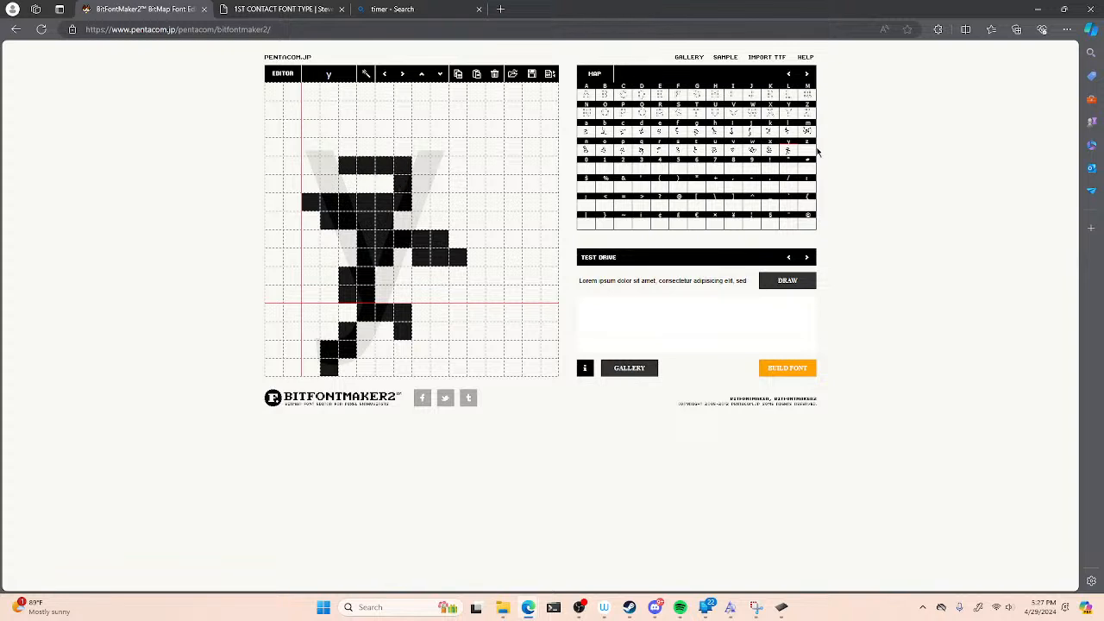
{"action": "left_click", "coordinate": [806, 151]}
{"action": "mouse_move", "coordinate": [420, 299]}
{"action": "left_mouse_down"}
{"action": "mouse_move", "coordinate": [349, 282]}
{"action": "mouse_move", "coordinate": [331, 248]}
{"action": "mouse_move", "coordinate": [442, 234]}
{"action": "mouse_move", "coordinate": [340, 175]}
{"action": "mouse_move", "coordinate": [406, 165]}
{"action": "left_mouse_up"}
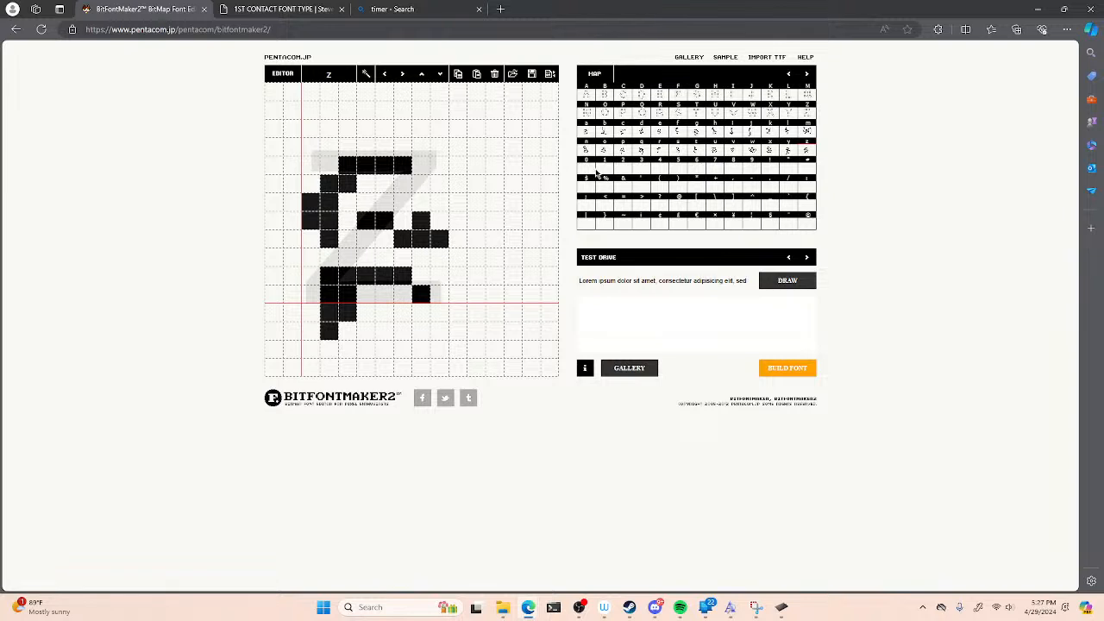
- Draw thick, rough-edged pixel glyphs for the digits 0, 1 and 2, tracing their grey guides
{"action": "left_click", "coordinate": [585, 172]}
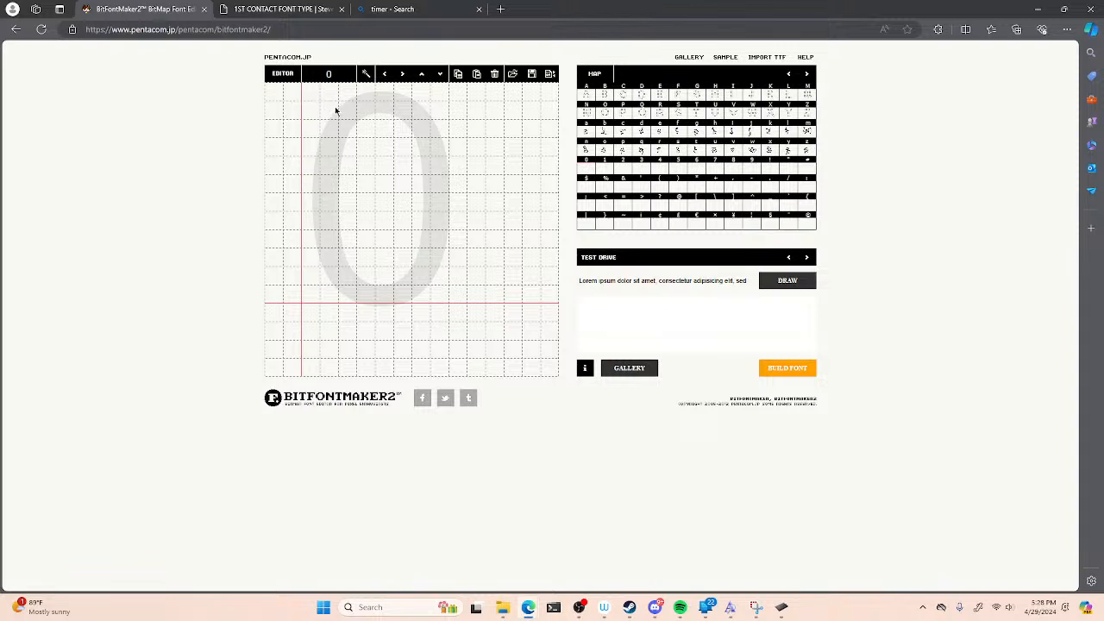
{"action": "mouse_move", "coordinate": [335, 112]}
{"action": "left_mouse_down"}
{"action": "mouse_move", "coordinate": [437, 105]}
{"action": "mouse_move", "coordinate": [447, 168]}
{"action": "mouse_move", "coordinate": [399, 190]}
{"action": "mouse_move", "coordinate": [448, 223]}
{"action": "mouse_move", "coordinate": [446, 261]}
{"action": "mouse_move", "coordinate": [421, 292]}
{"action": "mouse_move", "coordinate": [345, 293]}
{"action": "mouse_move", "coordinate": [319, 230]}
{"action": "mouse_move", "coordinate": [324, 114]}
{"action": "left_mouse_up"}
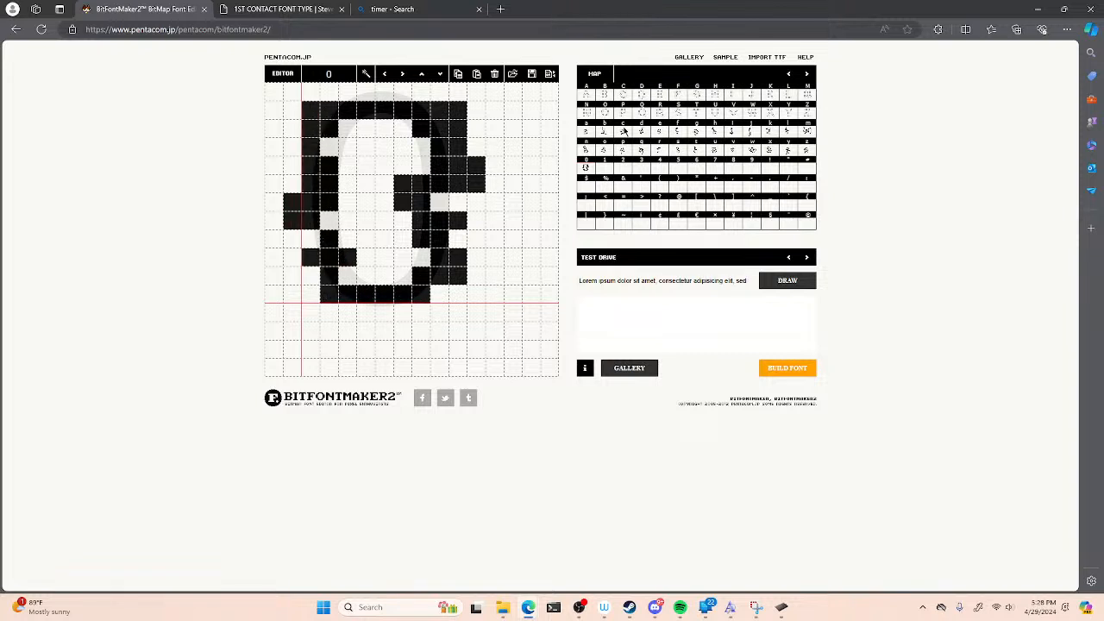
{"action": "left_click", "coordinate": [608, 169]}
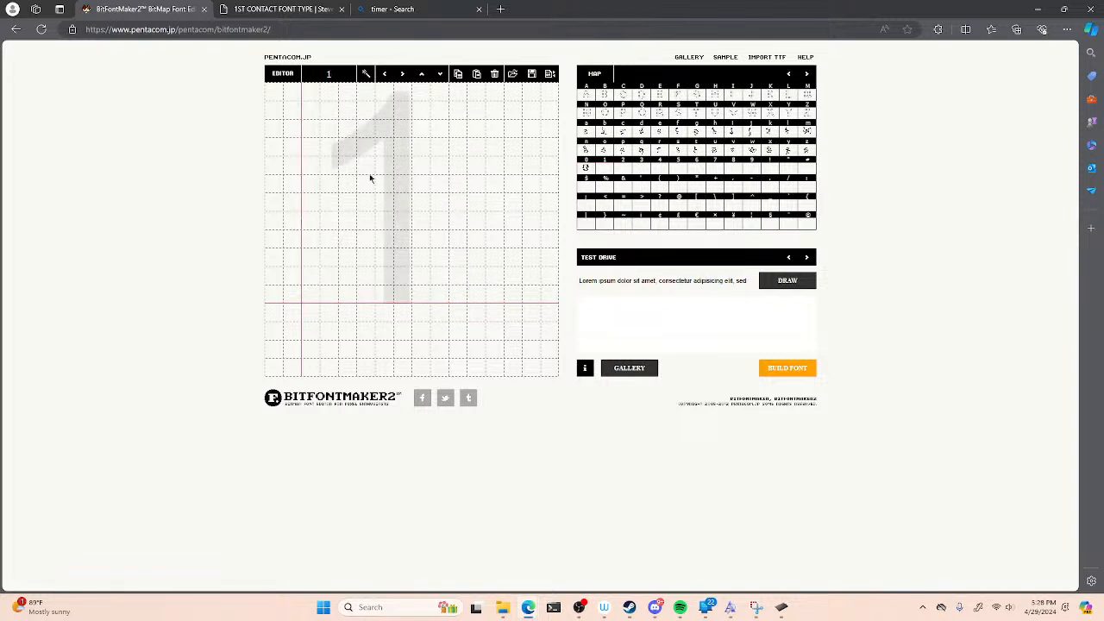
{"action": "mouse_move", "coordinate": [397, 123]}
{"action": "left_mouse_down"}
{"action": "mouse_move", "coordinate": [386, 163]}
{"action": "mouse_move", "coordinate": [395, 217]}
{"action": "mouse_move", "coordinate": [419, 233]}
{"action": "mouse_move", "coordinate": [391, 254]}
{"action": "mouse_move", "coordinate": [411, 273]}
{"action": "mouse_move", "coordinate": [385, 303]}
{"action": "left_mouse_up"}
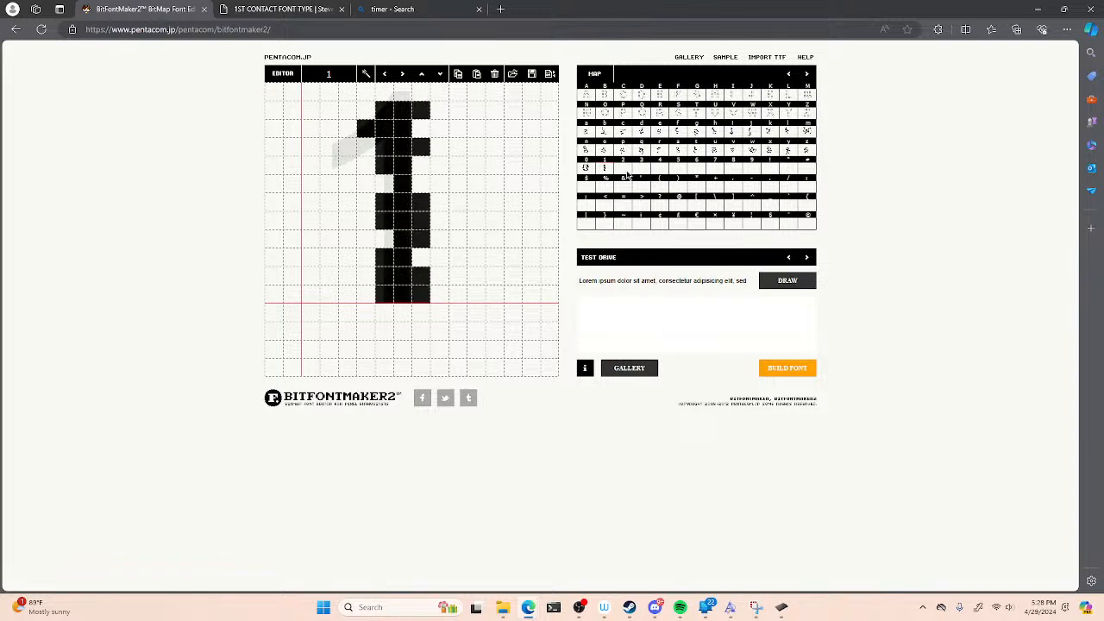
{"action": "left_click", "coordinate": [620, 171]}
{"action": "mouse_move", "coordinate": [324, 154]}
{"action": "left_mouse_down"}
{"action": "mouse_move", "coordinate": [320, 120]}
{"action": "mouse_move", "coordinate": [367, 92]}
{"action": "mouse_move", "coordinate": [399, 89]}
{"action": "mouse_move", "coordinate": [417, 112]}
{"action": "mouse_move", "coordinate": [400, 129]}
{"action": "mouse_move", "coordinate": [432, 168]}
{"action": "mouse_move", "coordinate": [421, 193]}
{"action": "mouse_move", "coordinate": [329, 263]}
{"action": "mouse_move", "coordinate": [322, 306]}
{"action": "mouse_move", "coordinate": [375, 285]}
{"action": "mouse_move", "coordinate": [404, 296]}
{"action": "mouse_move", "coordinate": [419, 322]}
{"action": "mouse_move", "coordinate": [482, 318]}
{"action": "left_mouse_up"}
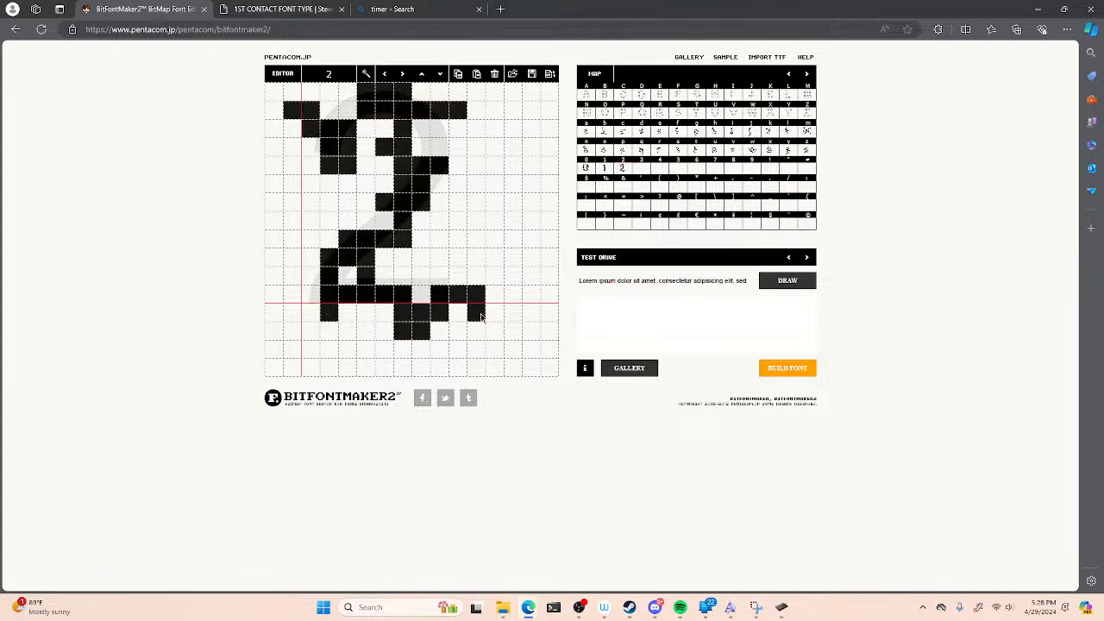
- Draw thick, jagged pixel glyphs for the digits 3, 4 and 5 over their guides
{"action": "left_click", "coordinate": [639, 173]}
{"action": "mouse_move", "coordinate": [319, 149]}
{"action": "left_mouse_down"}
{"action": "mouse_move", "coordinate": [358, 106]}
{"action": "mouse_move", "coordinate": [432, 105]}
{"action": "mouse_move", "coordinate": [407, 142]}
{"action": "mouse_move", "coordinate": [411, 169]}
{"action": "mouse_move", "coordinate": [371, 192]}
{"action": "mouse_move", "coordinate": [440, 197]}
{"action": "mouse_move", "coordinate": [444, 229]}
{"action": "mouse_move", "coordinate": [419, 296]}
{"action": "mouse_move", "coordinate": [322, 240]}
{"action": "mouse_move", "coordinate": [292, 241]}
{"action": "left_mouse_up"}
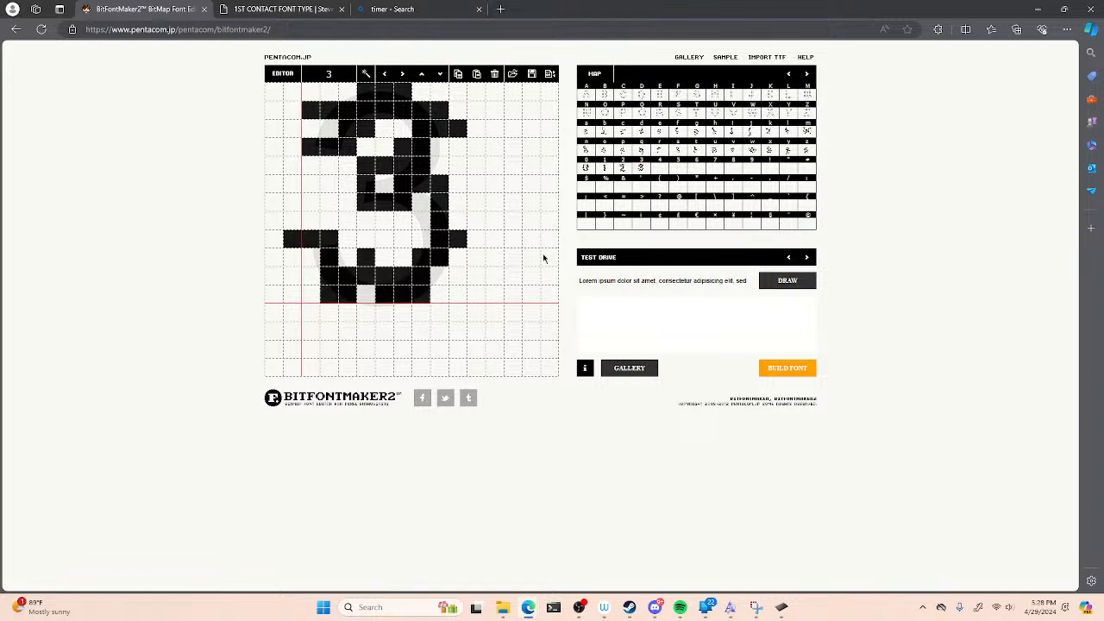
{"action": "left_click", "coordinate": [668, 168]}
{"action": "mouse_move", "coordinate": [318, 248]}
{"action": "left_mouse_down"}
{"action": "mouse_move", "coordinate": [345, 152]}
{"action": "mouse_move", "coordinate": [367, 125]}
{"action": "mouse_move", "coordinate": [394, 148]}
{"action": "mouse_move", "coordinate": [386, 98]}
{"action": "mouse_move", "coordinate": [436, 127]}
{"action": "mouse_move", "coordinate": [410, 171]}
{"action": "mouse_move", "coordinate": [408, 245]}
{"action": "mouse_move", "coordinate": [447, 245]}
{"action": "mouse_move", "coordinate": [413, 269]}
{"action": "mouse_move", "coordinate": [413, 328]}
{"action": "mouse_move", "coordinate": [405, 263]}
{"action": "mouse_move", "coordinate": [339, 248]}
{"action": "left_mouse_up"}
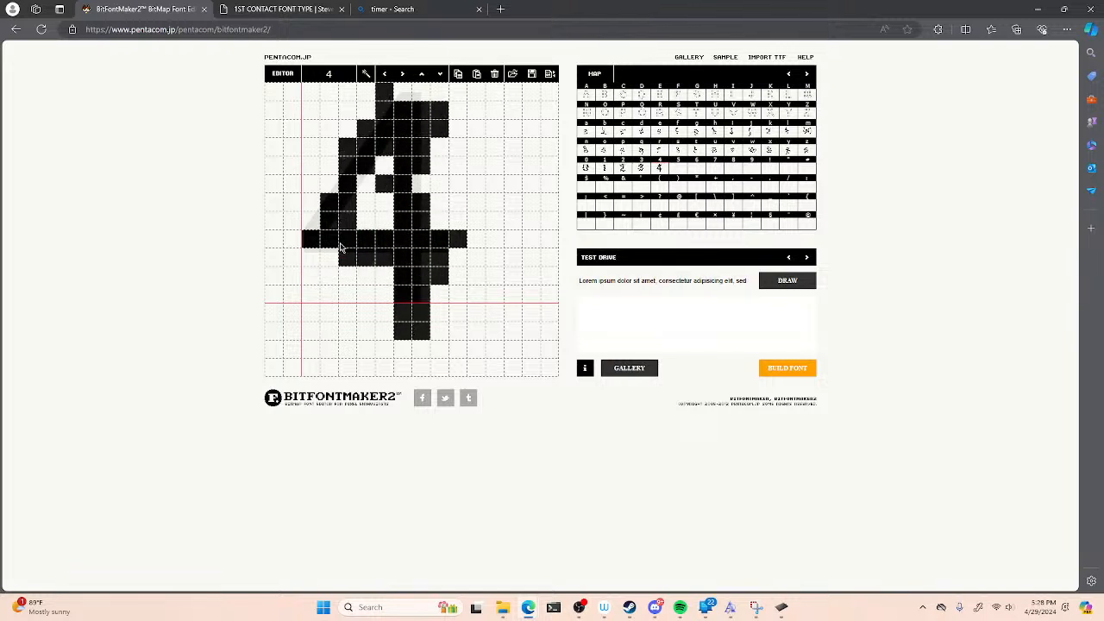
{"action": "left_click", "coordinate": [677, 174]}
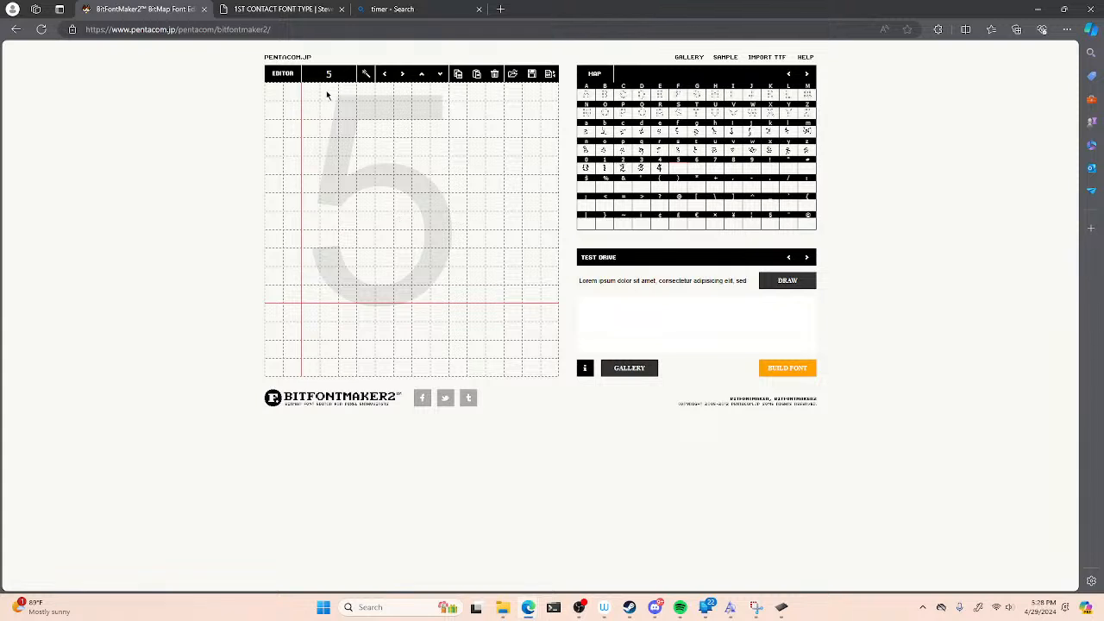
{"action": "mouse_move", "coordinate": [422, 127]}
{"action": "left_mouse_down"}
{"action": "mouse_move", "coordinate": [419, 142]}
{"action": "mouse_move", "coordinate": [345, 108]}
{"action": "left_mouse_up"}
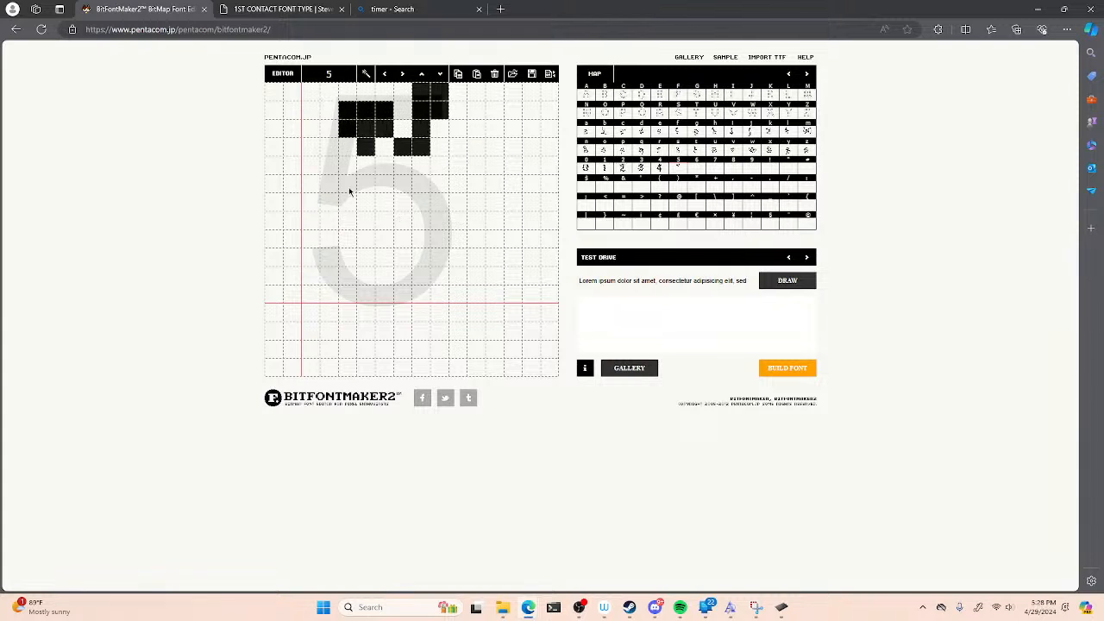
{"action": "mouse_move", "coordinate": [340, 148]}
{"action": "left_mouse_down"}
{"action": "mouse_move", "coordinate": [327, 180]}
{"action": "mouse_move", "coordinate": [352, 196]}
{"action": "mouse_move", "coordinate": [410, 184]}
{"action": "mouse_move", "coordinate": [402, 221]}
{"action": "mouse_move", "coordinate": [438, 235]}
{"action": "mouse_move", "coordinate": [433, 278]}
{"action": "mouse_move", "coordinate": [380, 291]}
{"action": "mouse_move", "coordinate": [309, 274]}
{"action": "left_mouse_up"}
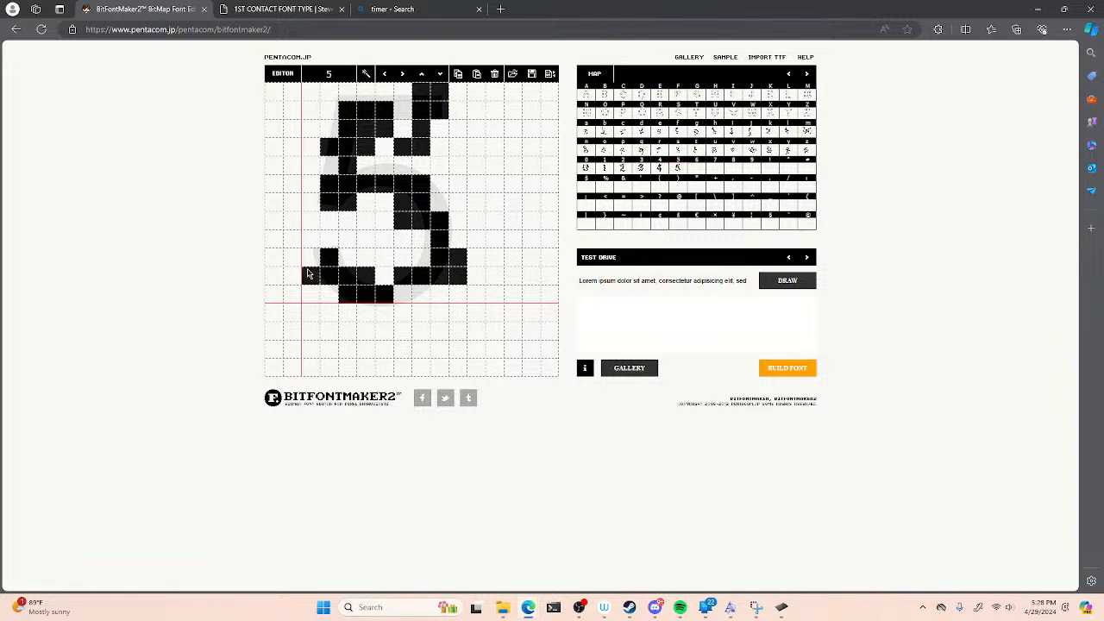
- Draw a jagged digit 6, clear the extra pixels above its bowl, and fill in the bowl's inner left edge and lower right gaps
{"action": "left_click", "coordinate": [695, 168]}
{"action": "mouse_move", "coordinate": [440, 138]}
{"action": "left_mouse_down"}
{"action": "mouse_move", "coordinate": [438, 111]}
{"action": "mouse_move", "coordinate": [392, 146]}
{"action": "mouse_move", "coordinate": [358, 116]}
{"action": "mouse_move", "coordinate": [334, 122]}
{"action": "mouse_move", "coordinate": [314, 147]}
{"action": "mouse_move", "coordinate": [329, 176]}
{"action": "mouse_move", "coordinate": [316, 274]}
{"action": "mouse_move", "coordinate": [346, 296]}
{"action": "mouse_move", "coordinate": [417, 301]}
{"action": "mouse_move", "coordinate": [452, 235]}
{"action": "mouse_move", "coordinate": [427, 214]}
{"action": "mouse_move", "coordinate": [413, 179]}
{"action": "mouse_move", "coordinate": [338, 231]}
{"action": "left_mouse_up"}
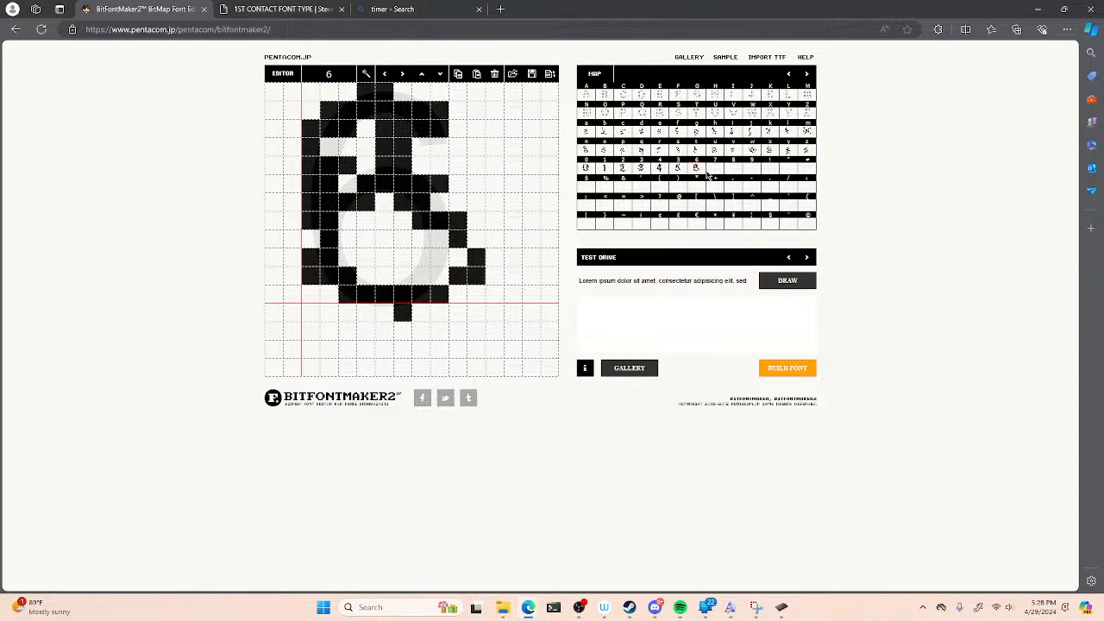
{"action": "left_click_drag", "start_coordinate": [381, 164], "coordinate": [402, 147]}
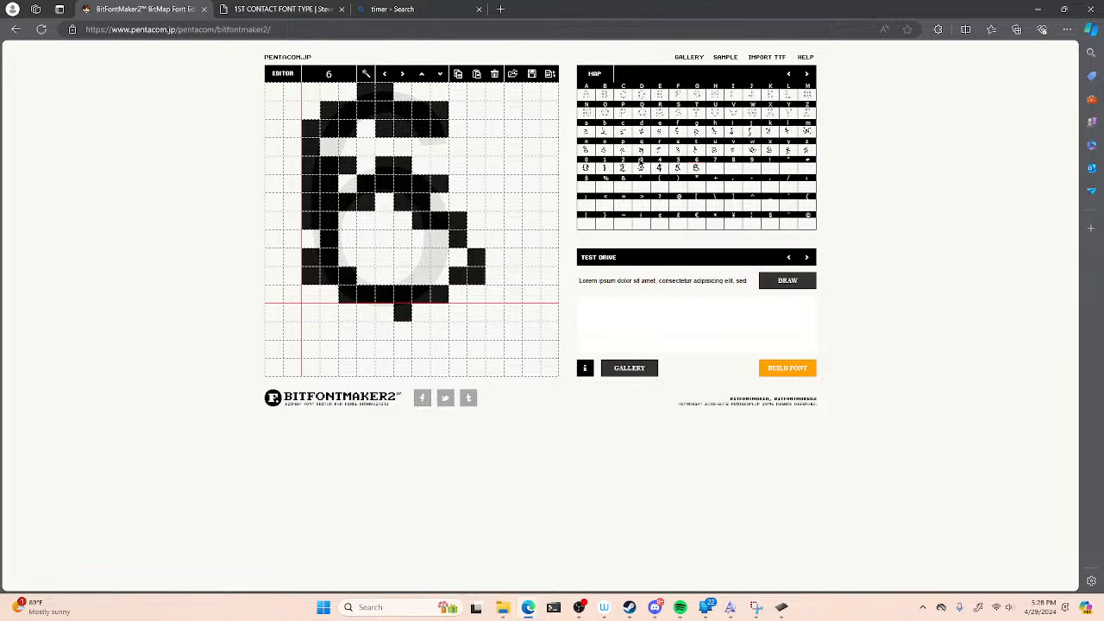
{"action": "left_click", "coordinate": [386, 165]}
{"action": "left_click", "coordinate": [409, 165]}
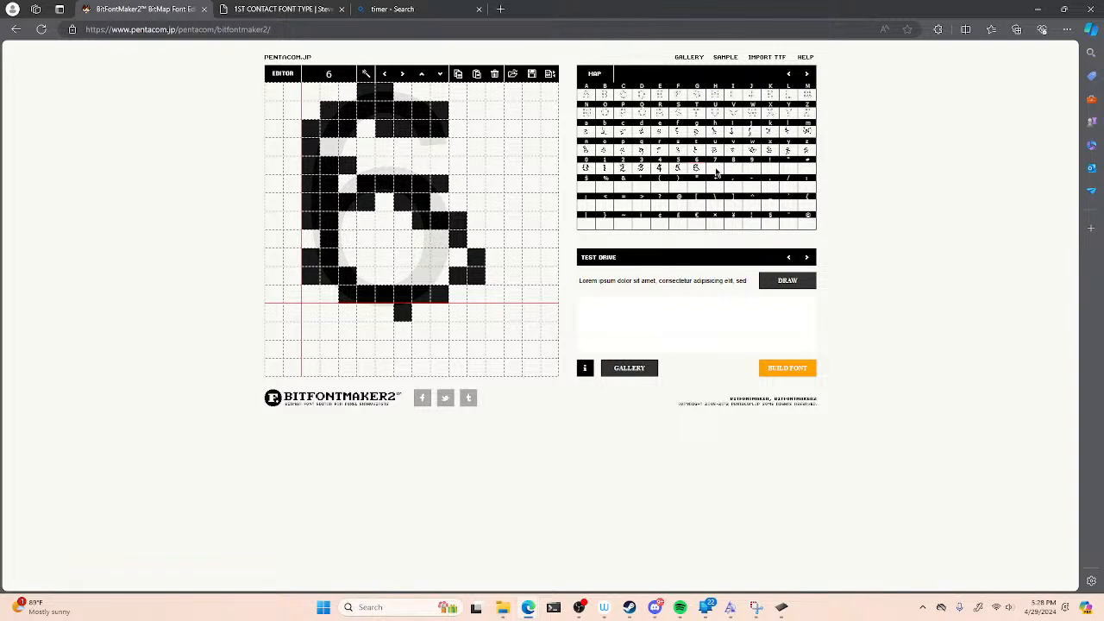
{"action": "left_click_drag", "start_coordinate": [347, 242], "coordinate": [352, 274]}
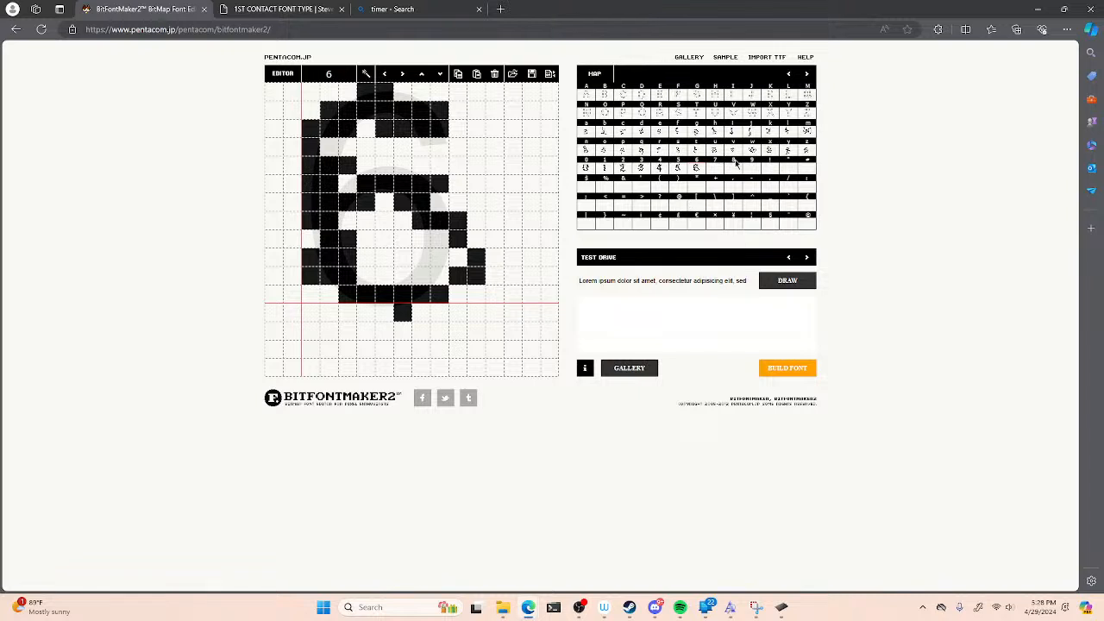
{"action": "left_click", "coordinate": [441, 278]}
{"action": "left_click", "coordinate": [457, 256]}
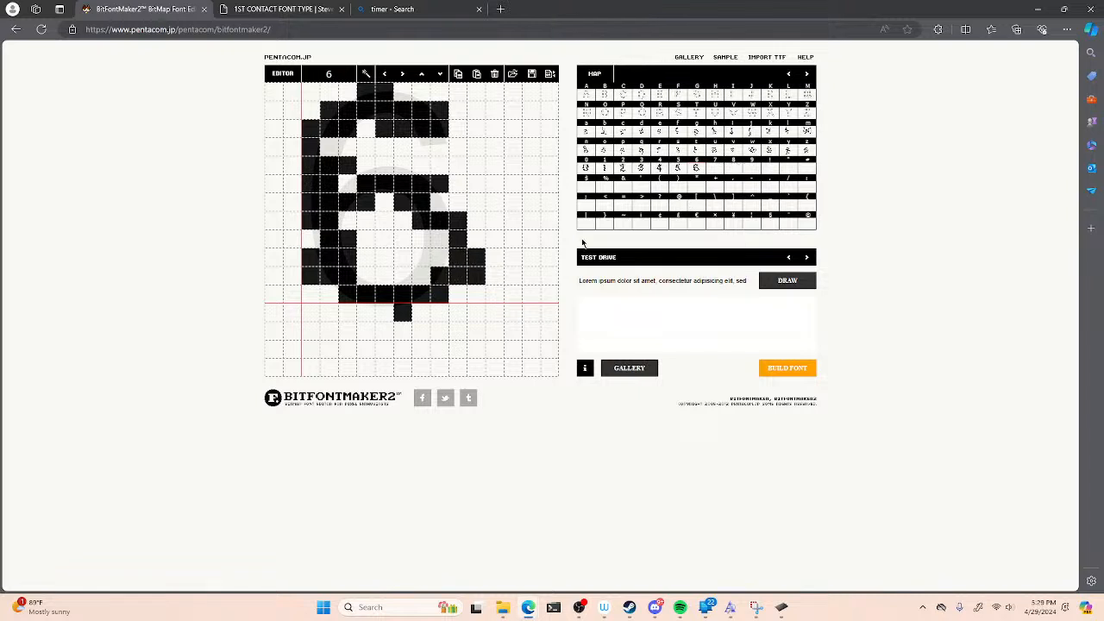
- Draw thick, jagged pixel glyphs for the digits 7, 8 and 9 over their grey guides
{"action": "left_click", "coordinate": [710, 176]}
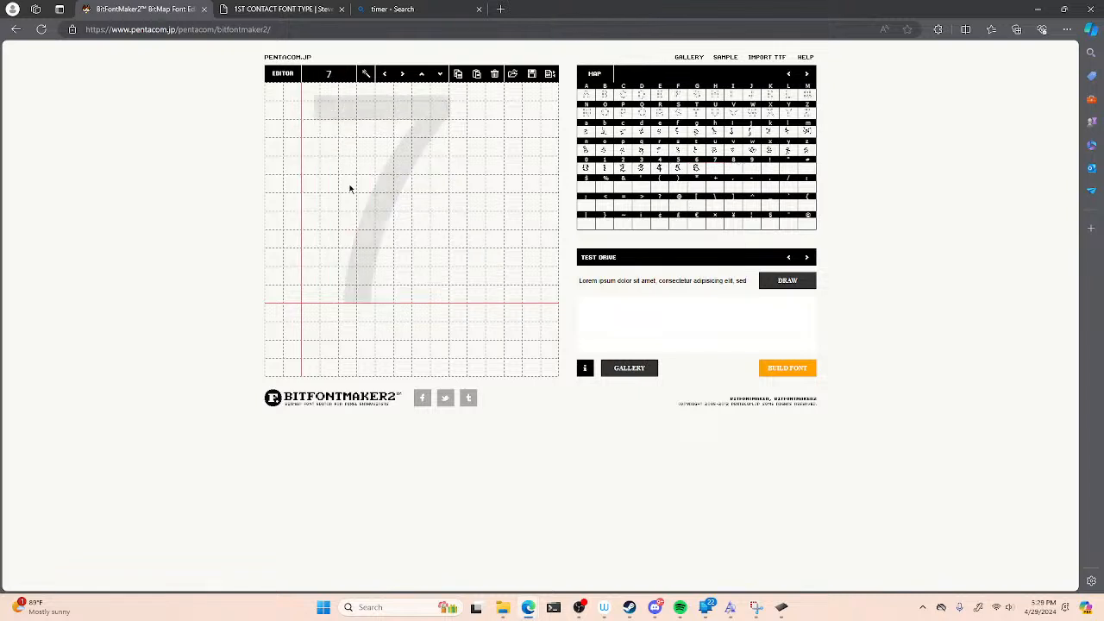
{"action": "mouse_move", "coordinate": [330, 127]}
{"action": "left_mouse_down"}
{"action": "mouse_move", "coordinate": [331, 92]}
{"action": "mouse_move", "coordinate": [388, 136]}
{"action": "mouse_move", "coordinate": [432, 105]}
{"action": "mouse_move", "coordinate": [427, 133]}
{"action": "mouse_move", "coordinate": [385, 157]}
{"action": "mouse_move", "coordinate": [393, 203]}
{"action": "mouse_move", "coordinate": [344, 295]}
{"action": "mouse_move", "coordinate": [373, 293]}
{"action": "left_mouse_up"}
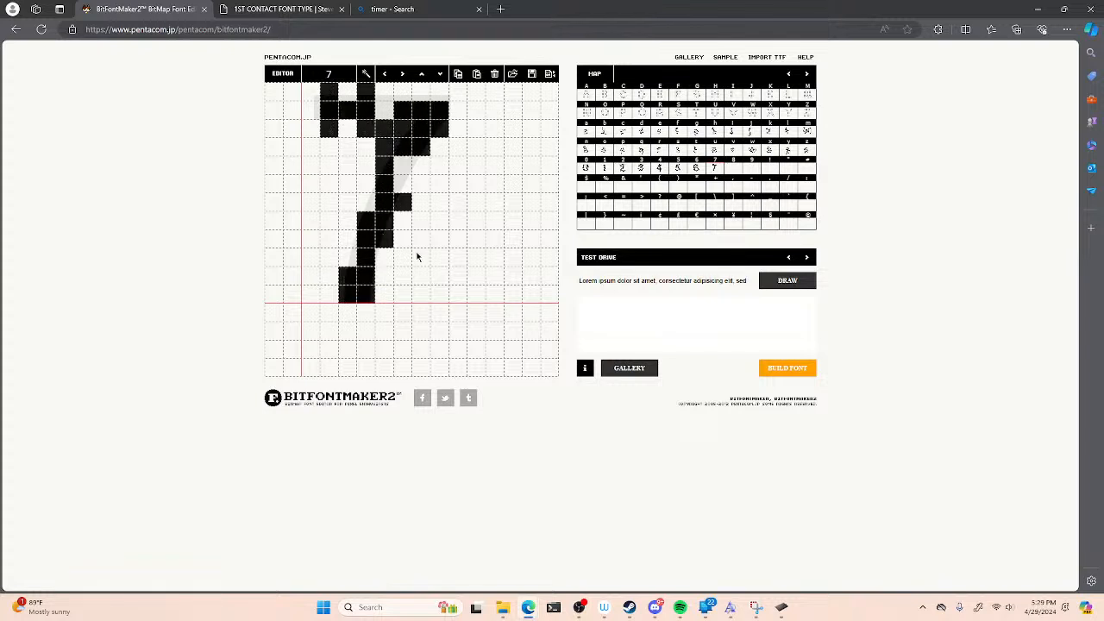
{"action": "left_click", "coordinate": [739, 169]}
{"action": "mouse_move", "coordinate": [360, 115]}
{"action": "left_mouse_down"}
{"action": "mouse_move", "coordinate": [439, 98]}
{"action": "mouse_move", "coordinate": [425, 123]}
{"action": "mouse_move", "coordinate": [442, 164]}
{"action": "mouse_move", "coordinate": [397, 179]}
{"action": "mouse_move", "coordinate": [431, 278]}
{"action": "mouse_move", "coordinate": [357, 295]}
{"action": "mouse_move", "coordinate": [327, 257]}
{"action": "mouse_move", "coordinate": [363, 198]}
{"action": "mouse_move", "coordinate": [330, 166]}
{"action": "mouse_move", "coordinate": [316, 120]}
{"action": "mouse_move", "coordinate": [346, 97]}
{"action": "mouse_move", "coordinate": [430, 105]}
{"action": "mouse_move", "coordinate": [445, 170]}
{"action": "mouse_move", "coordinate": [430, 294]}
{"action": "mouse_move", "coordinate": [401, 298]}
{"action": "mouse_move", "coordinate": [330, 259]}
{"action": "left_mouse_up"}
{"action": "left_click", "coordinate": [752, 170]}
{"action": "mouse_move", "coordinate": [453, 274]}
{"action": "left_mouse_down"}
{"action": "mouse_move", "coordinate": [416, 267]}
{"action": "mouse_move", "coordinate": [427, 202]}
{"action": "mouse_move", "coordinate": [376, 205]}
{"action": "mouse_move", "coordinate": [330, 179]}
{"action": "mouse_move", "coordinate": [335, 119]}
{"action": "mouse_move", "coordinate": [410, 125]}
{"action": "left_mouse_up"}
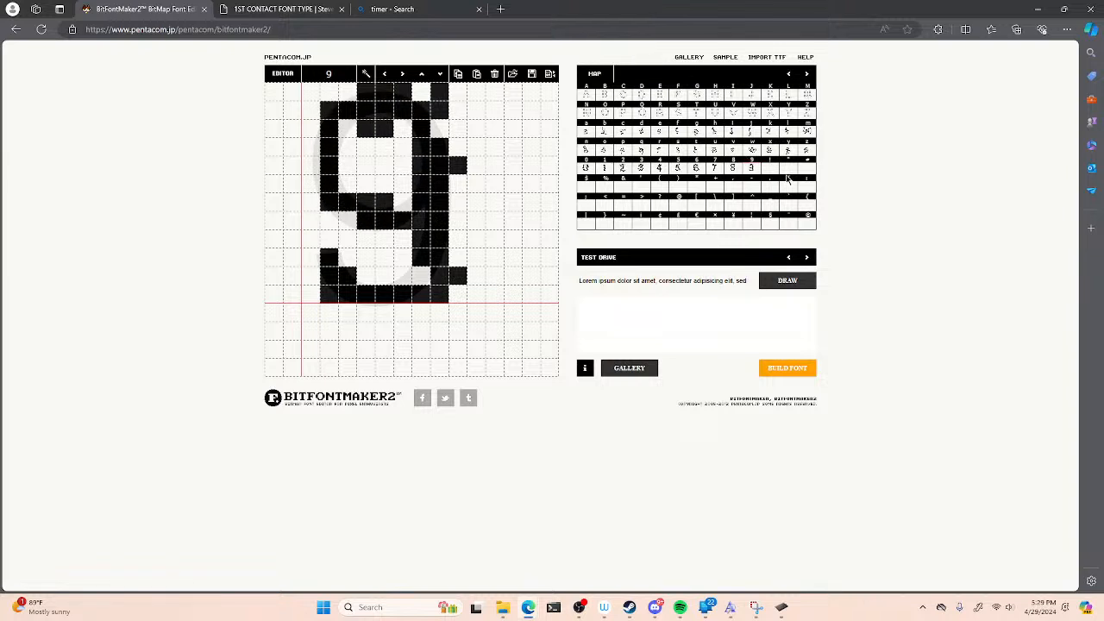
- Draw the exclamation mark, double quote and hash glyphs from separate bars with gaps between them
{"action": "left_click", "coordinate": [770, 173]}
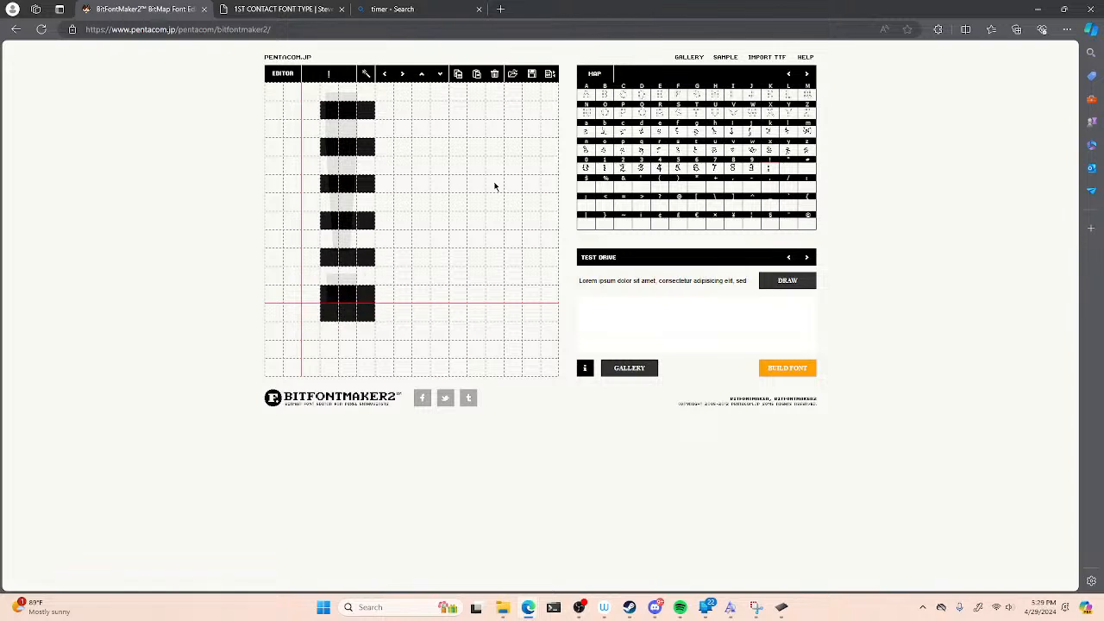
{"action": "left_click", "coordinate": [790, 172]}
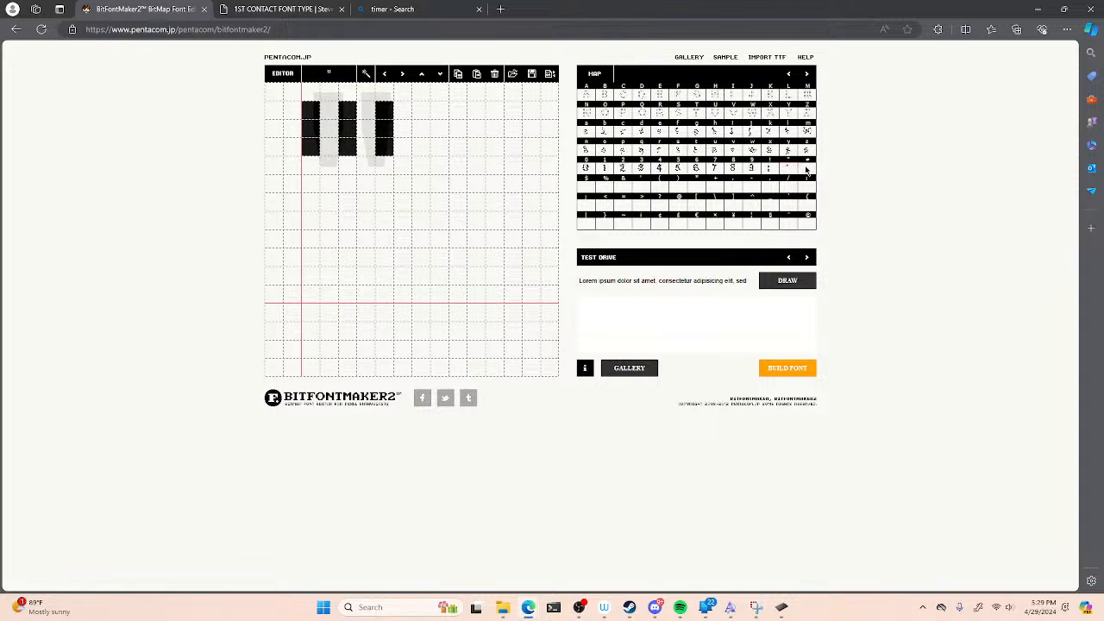
{"action": "left_click", "coordinate": [806, 171]}
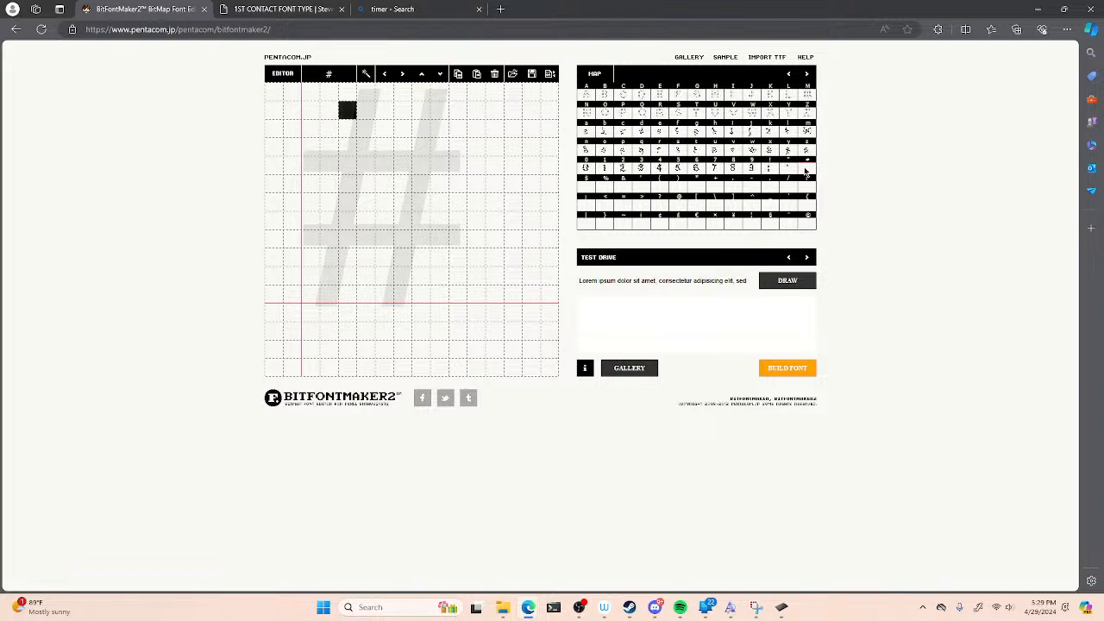
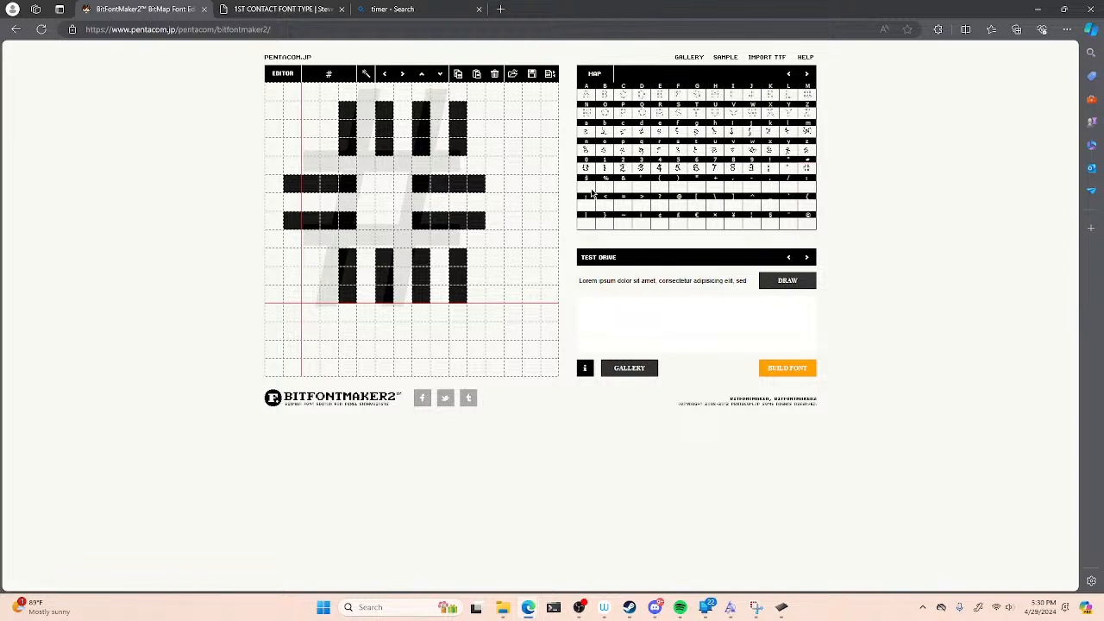
- Build the dollar sign's S curve from separate horizontal bars, each three pixels wide, along the guide
{"action": "left_click", "coordinate": [590, 192]}
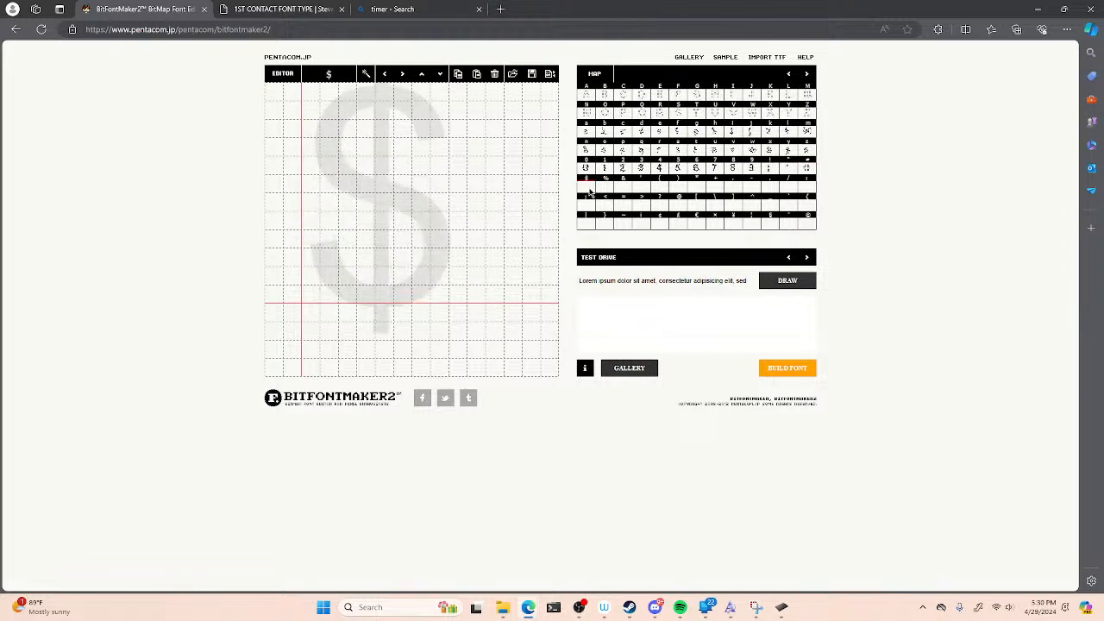
{"action": "left_click", "coordinate": [421, 128]}
{"action": "left_click", "coordinate": [439, 128]}
{"action": "left_click", "coordinate": [458, 128]}
{"action": "left_click", "coordinate": [385, 91]}
{"action": "left_click", "coordinate": [403, 91]}
{"action": "left_click", "coordinate": [421, 92]}
{"action": "left_click", "coordinate": [311, 110]}
{"action": "left_click", "coordinate": [329, 110]}
{"action": "left_click", "coordinate": [347, 110]}
{"action": "left_click", "coordinate": [311, 147]}
{"action": "left_click", "coordinate": [328, 147]}
{"action": "left_click", "coordinate": [347, 147]}
{"action": "left_click", "coordinate": [329, 183]}
{"action": "left_click", "coordinate": [346, 183]}
{"action": "left_click", "coordinate": [365, 183]}
{"action": "left_click", "coordinate": [403, 202]}
{"action": "left_click", "coordinate": [421, 202]}
{"action": "left_click", "coordinate": [439, 202]}
{"action": "left_click", "coordinate": [421, 239]}
{"action": "left_click", "coordinate": [439, 239]}
{"action": "left_click", "coordinate": [457, 239]}
{"action": "left_click", "coordinate": [421, 276]}
{"action": "left_click", "coordinate": [439, 276]}
{"action": "left_click", "coordinate": [457, 276]}
{"action": "left_click", "coordinate": [384, 313]}
{"action": "left_click", "coordinate": [403, 312]}
{"action": "left_click", "coordinate": [421, 312]}
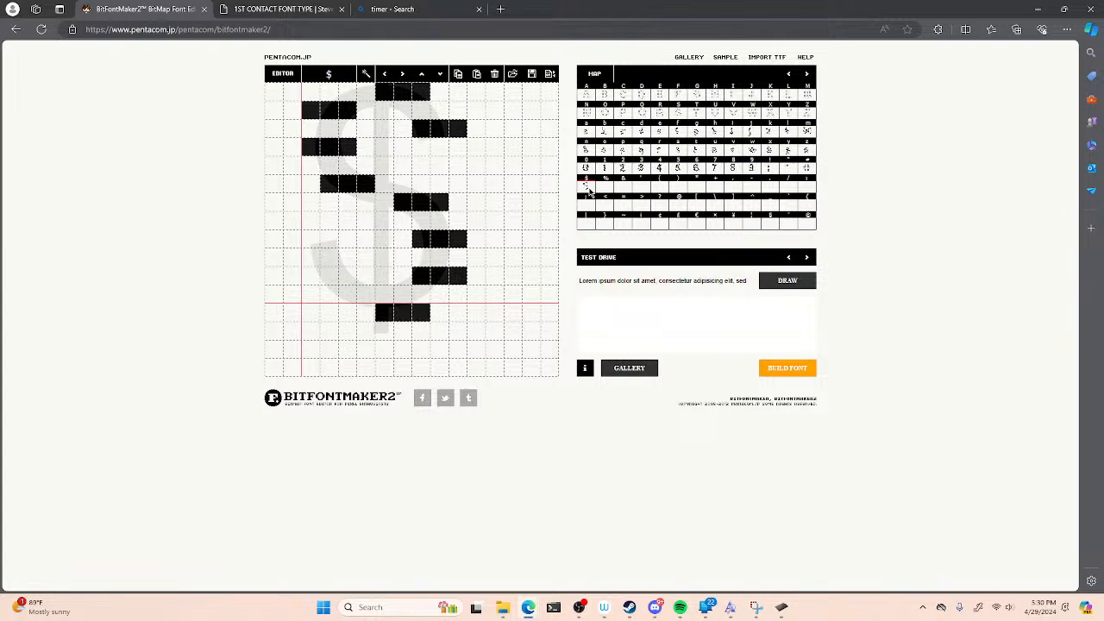
{"action": "left_click", "coordinate": [328, 276]}
{"action": "left_click", "coordinate": [348, 276]}
{"action": "left_click", "coordinate": [366, 276]}
{"action": "left_click", "coordinate": [310, 239]}
{"action": "left_click", "coordinate": [329, 239]}
{"action": "left_click", "coordinate": [347, 239]}
- Fill a one-pixel-wide vertical stem through the dollar sign, joining its uppermost and lowest bars
{"action": "left_click", "coordinate": [384, 294]}
{"action": "left_click", "coordinate": [384, 277]}
{"action": "left_click", "coordinate": [384, 257]}
{"action": "left_click", "coordinate": [384, 239]}
{"action": "left_click", "coordinate": [384, 221]}
{"action": "left_click", "coordinate": [384, 184]}
{"action": "left_click", "coordinate": [384, 202]}
{"action": "left_click", "coordinate": [384, 166]}
{"action": "left_click", "coordinate": [384, 147]}
{"action": "left_click", "coordinate": [384, 129]}
{"action": "left_click", "coordinate": [383, 111]}
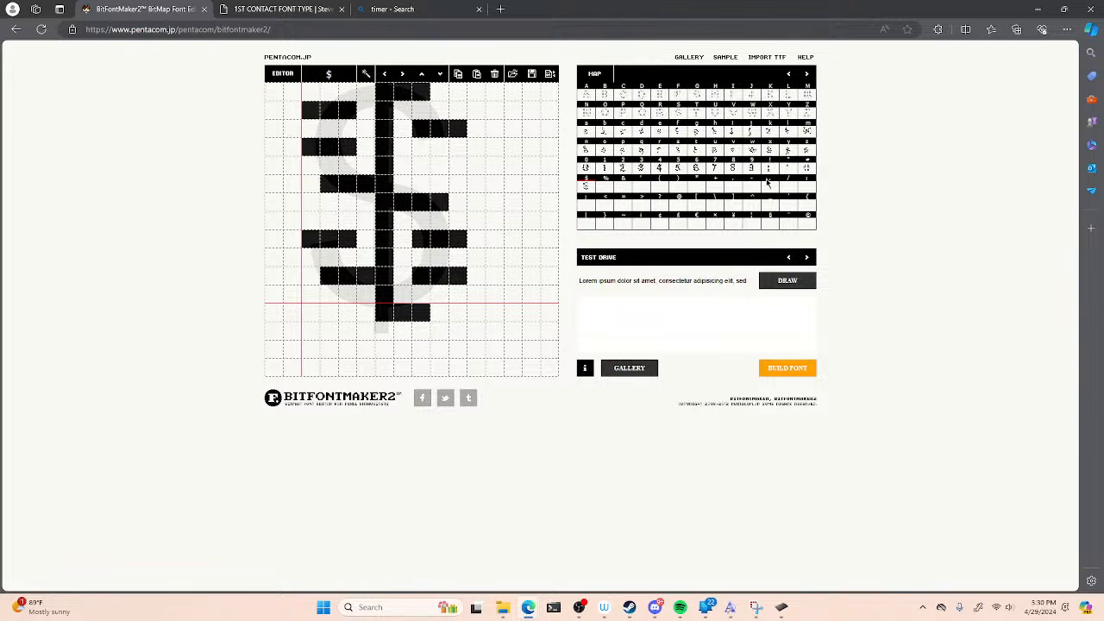
- Draw the percent sign's upper-left circle as a cross seven pixels tall and five pixels wide
{"action": "left_click", "coordinate": [609, 186]}
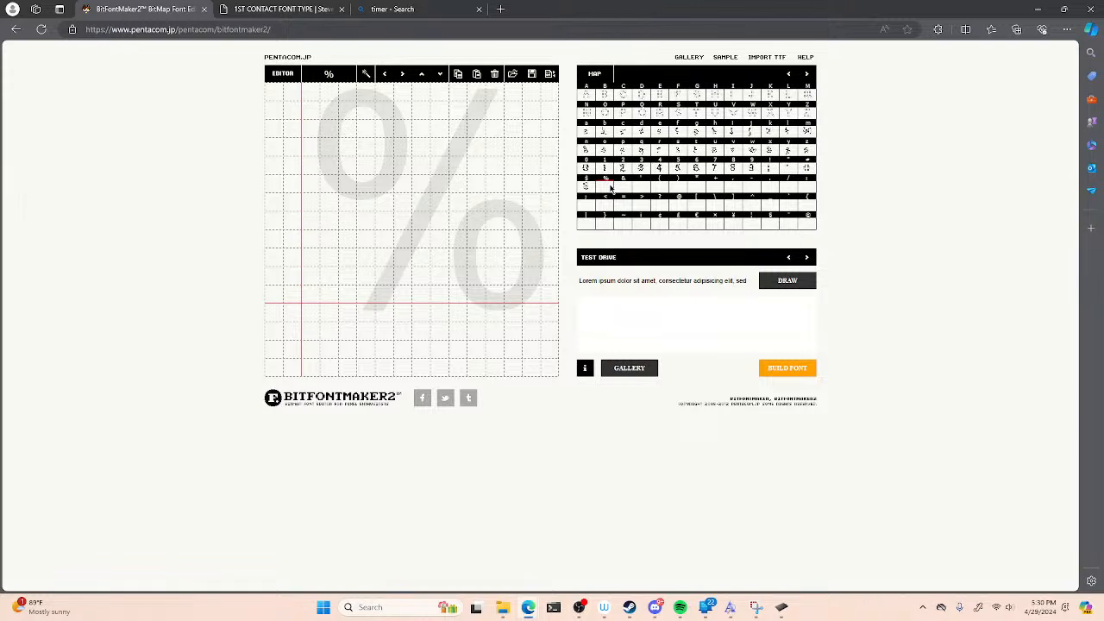
{"action": "left_click", "coordinate": [329, 147]}
{"action": "left_click", "coordinate": [348, 147]}
{"action": "left_click", "coordinate": [366, 146]}
{"action": "left_click", "coordinate": [384, 147]}
{"action": "left_click", "coordinate": [403, 147]}
{"action": "left_click", "coordinate": [366, 128]}
{"action": "left_click", "coordinate": [366, 110]}
{"action": "left_click", "coordinate": [366, 91]}
{"action": "left_click", "coordinate": [366, 164]}
{"action": "left_click", "coordinate": [366, 183]}
{"action": "left_click", "coordinate": [366, 201]}
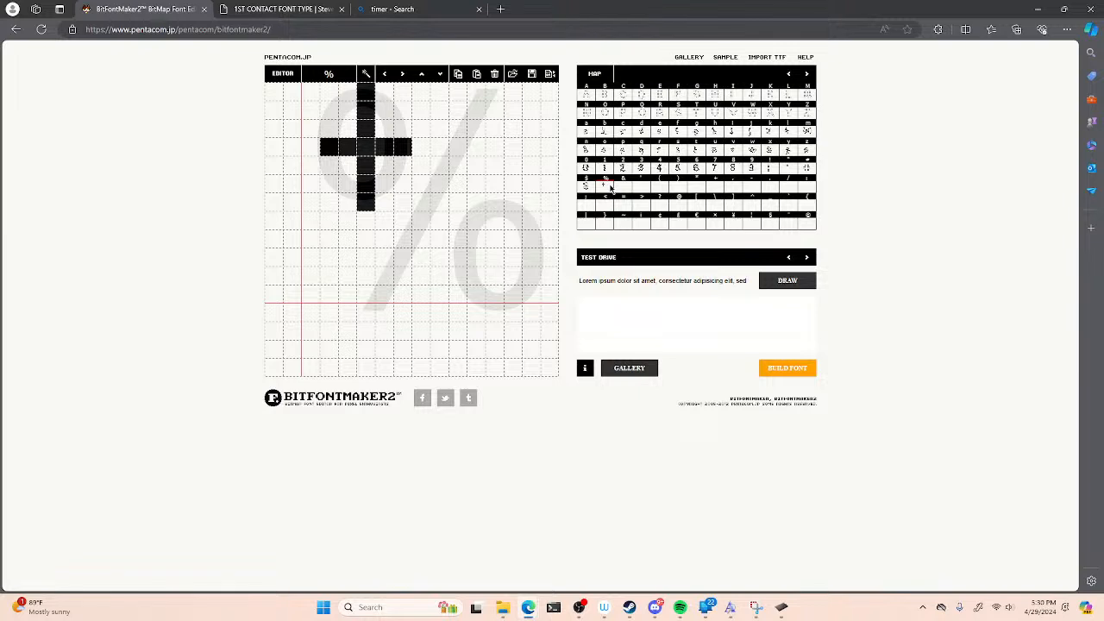
- Draw the percent sign's lower-right circle as a cross eight pixels tall and five pixels wide
{"action": "left_click", "coordinate": [494, 312]}
{"action": "left_click", "coordinate": [495, 294]}
{"action": "left_click", "coordinate": [494, 257]}
{"action": "left_click", "coordinate": [495, 239]}
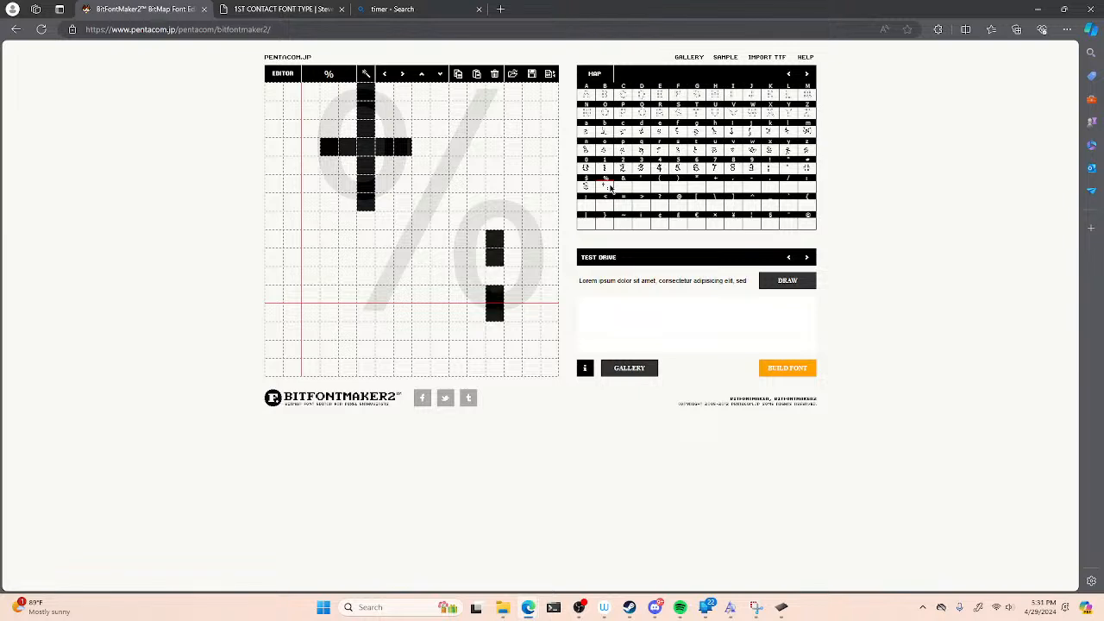
{"action": "left_click", "coordinate": [495, 276]}
{"action": "left_click", "coordinate": [494, 221]}
{"action": "left_click", "coordinate": [495, 202]}
{"action": "left_click", "coordinate": [494, 184]}
{"action": "left_click", "coordinate": [458, 257]}
{"action": "left_click", "coordinate": [476, 257]}
{"action": "left_click", "coordinate": [512, 257]}
{"action": "left_click", "coordinate": [531, 257]}
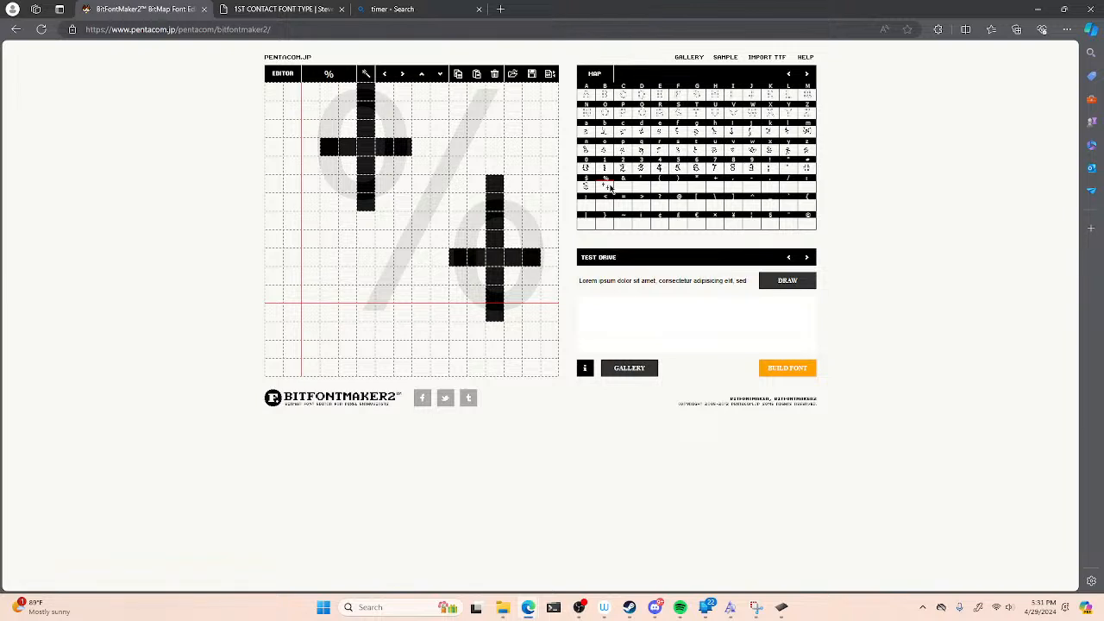
- Draw the percent sign's slash as a stepped, kinked diagonal rising between the two crosses
{"action": "left_click", "coordinate": [366, 312]}
{"action": "left_click", "coordinate": [384, 295]}
{"action": "left_click", "coordinate": [384, 276]}
{"action": "left_click", "coordinate": [366, 295]}
{"action": "left_click", "coordinate": [402, 276]}
{"action": "left_click", "coordinate": [402, 258]}
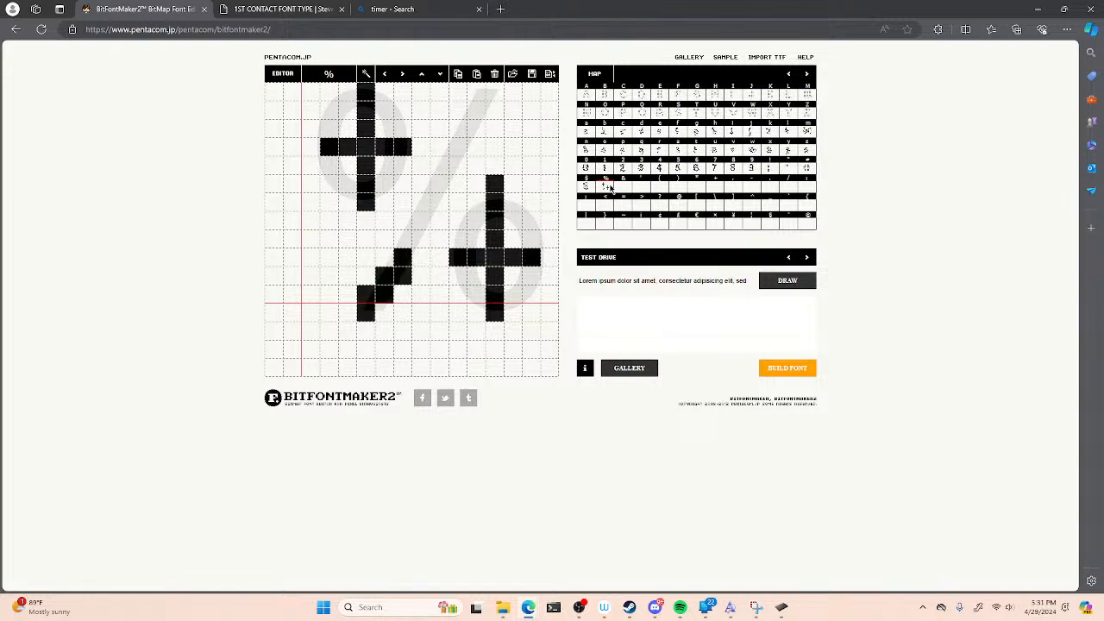
{"action": "left_click", "coordinate": [421, 259]}
{"action": "left_click", "coordinate": [421, 239]}
{"action": "left_click", "coordinate": [439, 238]}
{"action": "left_click", "coordinate": [440, 220]}
{"action": "left_click", "coordinate": [421, 205]}
{"action": "left_click", "coordinate": [422, 184]}
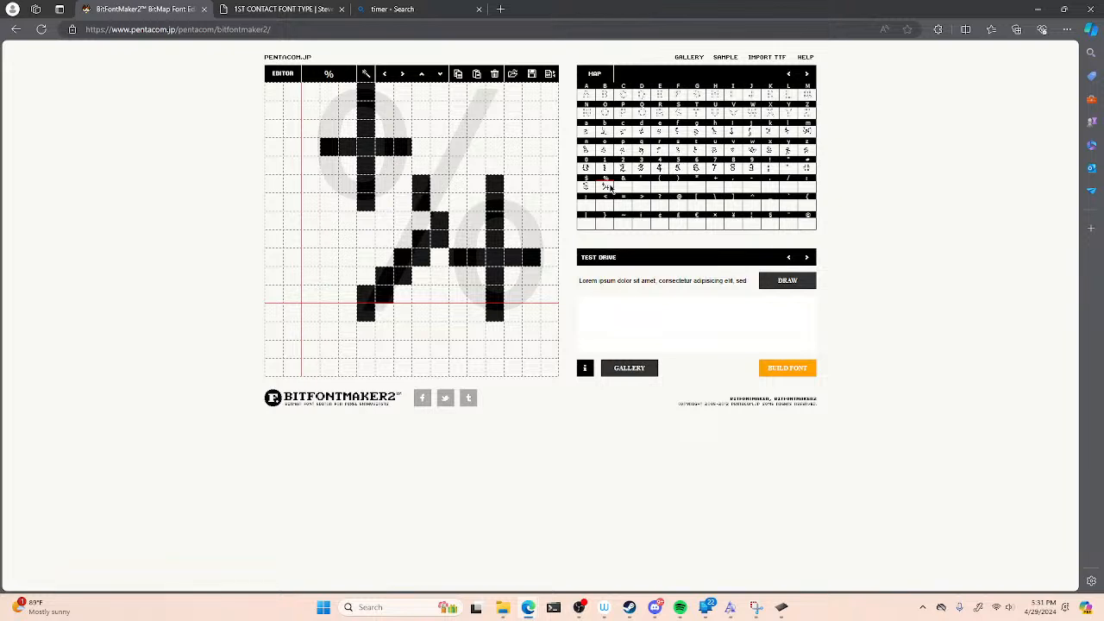
{"action": "left_click", "coordinate": [439, 183]}
{"action": "left_click", "coordinate": [439, 165]}
{"action": "left_click", "coordinate": [458, 165]}
{"action": "left_click", "coordinate": [458, 149]}
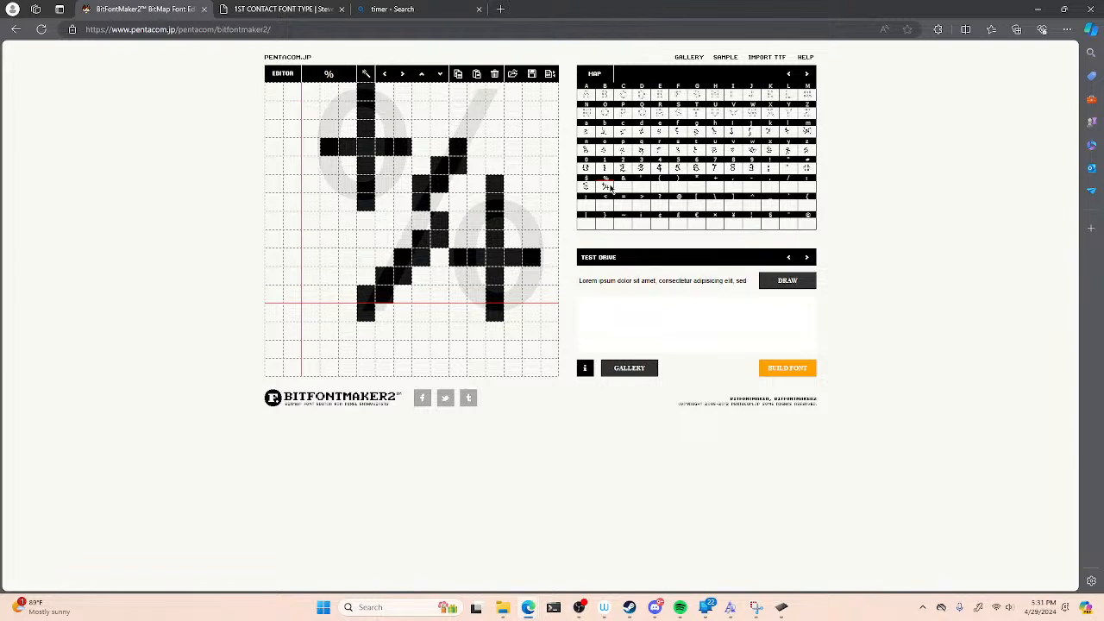
{"action": "left_click", "coordinate": [476, 148]}
{"action": "left_click", "coordinate": [476, 128]}
{"action": "left_click", "coordinate": [494, 128]}
{"action": "left_click", "coordinate": [495, 111]}
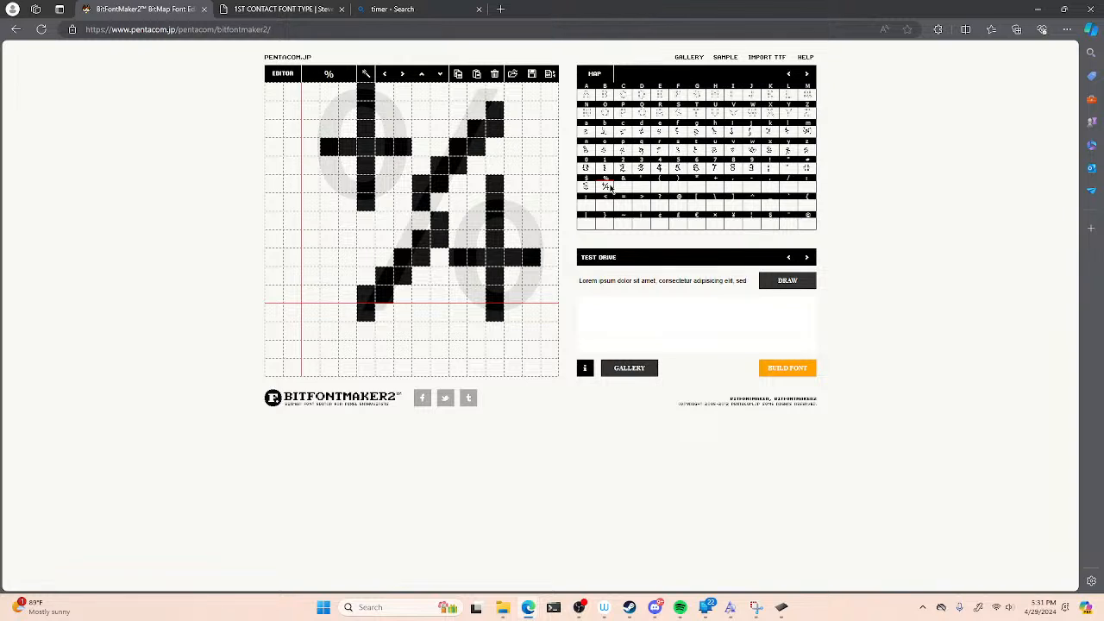
- Draw a rough ampersand glyph over its guide, with scattered pixels beside the upper loop
{"action": "left_click", "coordinate": [623, 187]}
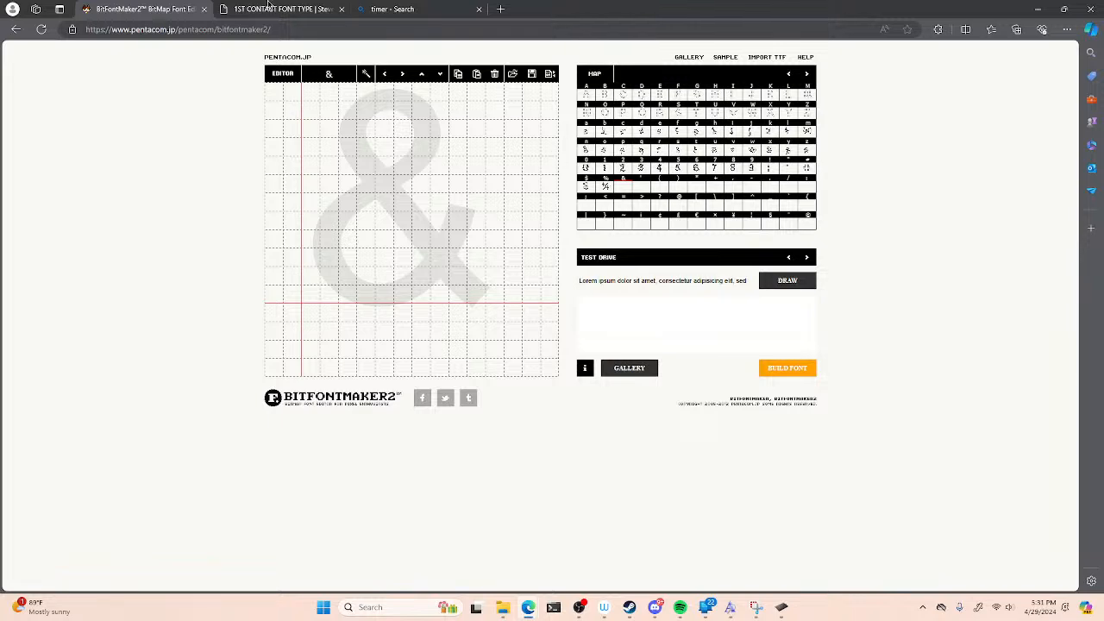
{"action": "left_click", "coordinate": [391, 10]}
{"action": "left_click", "coordinate": [83, 9]}
{"action": "left_click", "coordinate": [385, 110]}
{"action": "left_click", "coordinate": [403, 111]}
{"action": "left_click", "coordinate": [421, 129]}
{"action": "mouse_move", "coordinate": [366, 202]}
{"action": "left_mouse_down"}
{"action": "mouse_move", "coordinate": [393, 231]}
{"action": "mouse_move", "coordinate": [440, 276]}
{"action": "left_mouse_up"}
{"action": "left_click_drag", "start_coordinate": [422, 295], "coordinate": [347, 295]}
{"action": "left_click_drag", "start_coordinate": [385, 239], "coordinate": [348, 239]}
{"action": "left_click", "coordinate": [439, 184]}
{"action": "left_click", "coordinate": [385, 93]}
{"action": "left_click", "coordinate": [402, 129]}
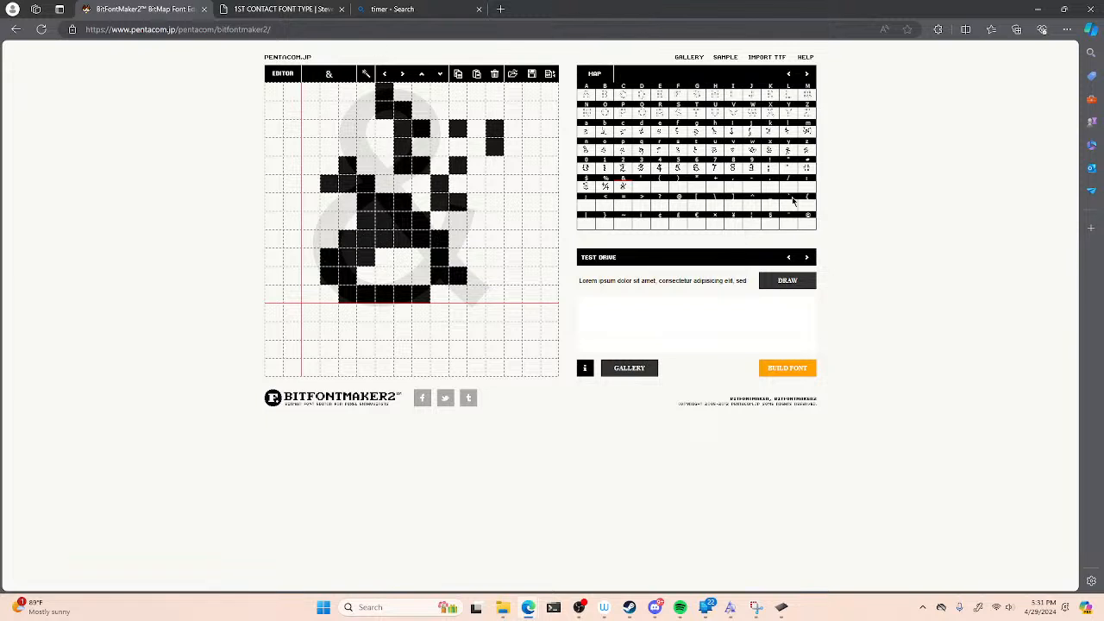
- Draw jagged pixel glyphs for the apostrophe and the opening and closing parentheses
{"action": "left_click", "coordinate": [645, 189]}
{"action": "mouse_move", "coordinate": [329, 129]}
{"action": "left_mouse_down"}
{"action": "mouse_move", "coordinate": [303, 107]}
{"action": "mouse_move", "coordinate": [439, 128]}
{"action": "left_mouse_up"}
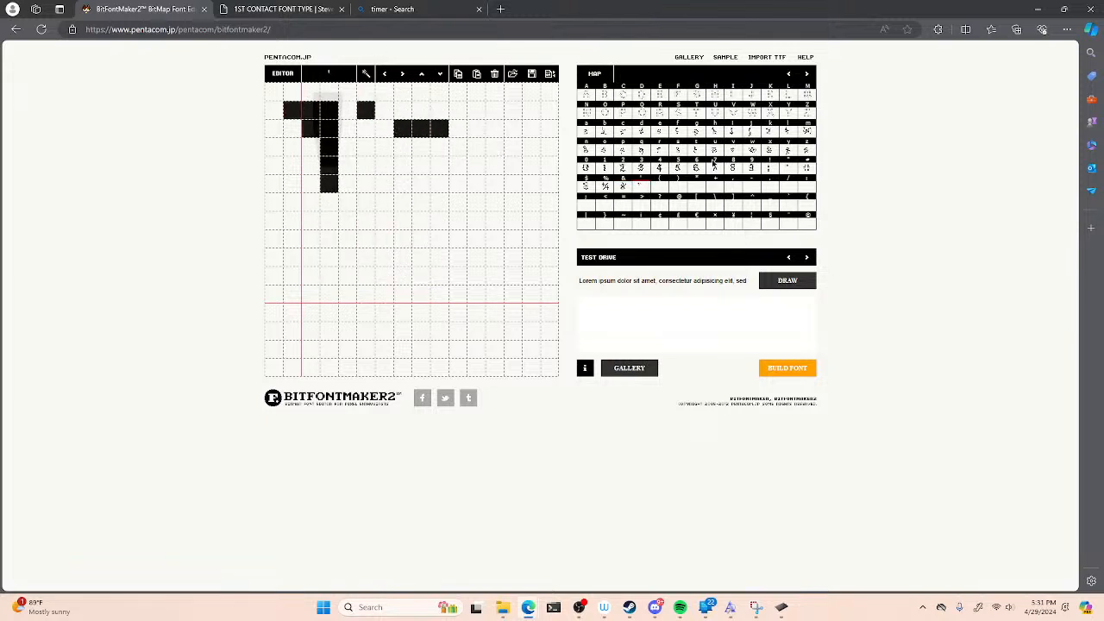
{"action": "left_click", "coordinate": [659, 189]}
{"action": "mouse_move", "coordinate": [366, 109]}
{"action": "left_mouse_down"}
{"action": "mouse_move", "coordinate": [333, 343]}
{"action": "mouse_move", "coordinate": [391, 354]}
{"action": "mouse_move", "coordinate": [429, 317]}
{"action": "mouse_move", "coordinate": [352, 251]}
{"action": "mouse_move", "coordinate": [376, 171]}
{"action": "mouse_move", "coordinate": [335, 107]}
{"action": "left_mouse_up"}
{"action": "left_click", "coordinate": [681, 188]}
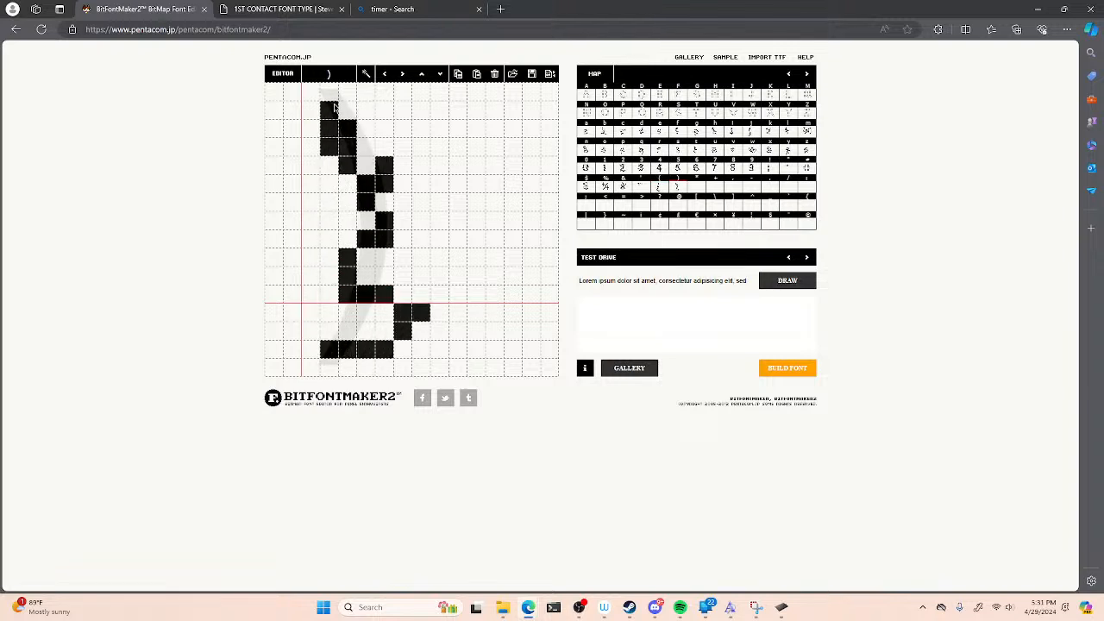
- Draw an irregular asterisk glyph from clustered pixels, with a horizontal row five pixels wide as its base
{"action": "left_click", "coordinate": [700, 189]}
{"action": "left_click_drag", "start_coordinate": [294, 147], "coordinate": [323, 90]}
{"action": "left_click_drag", "start_coordinate": [366, 148], "coordinate": [362, 86]}
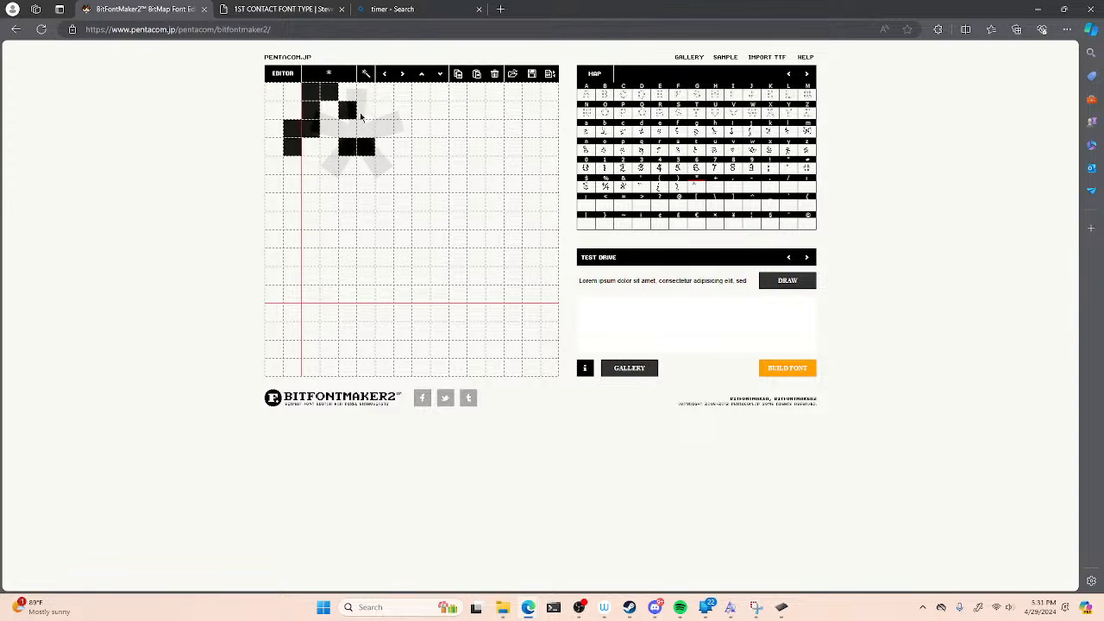
{"action": "left_click_drag", "start_coordinate": [384, 133], "coordinate": [366, 90]}
{"action": "left_click_drag", "start_coordinate": [346, 127], "coordinate": [366, 129]}
{"action": "left_click_drag", "start_coordinate": [402, 165], "coordinate": [329, 166]}
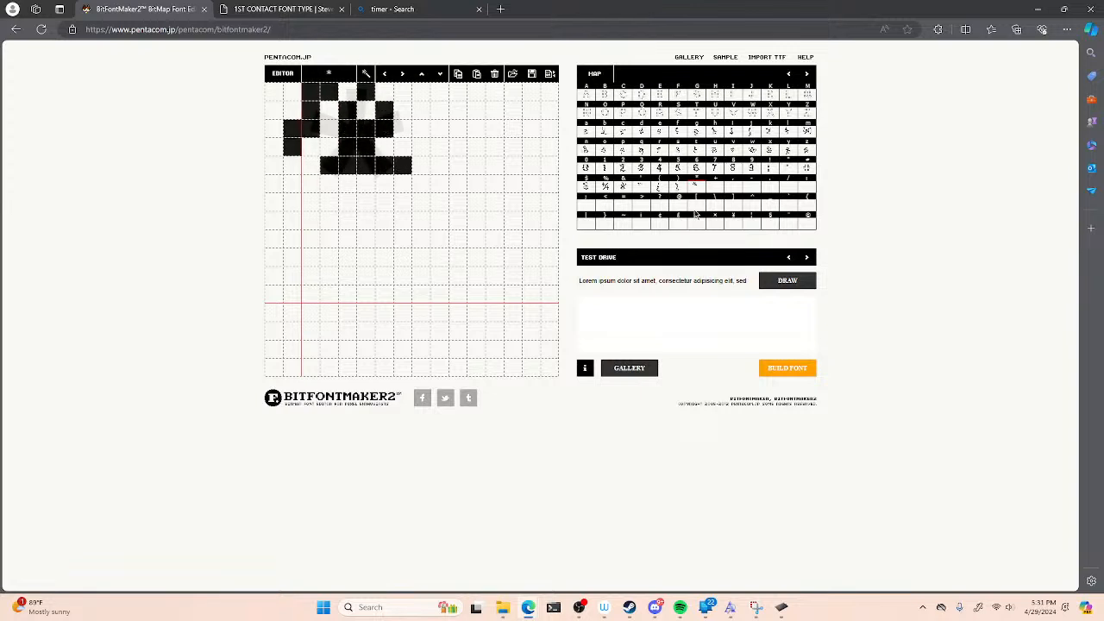
- Draw a plus sign with seven-pixel vertical and horizontal strokes and stray pixels near the upper and right ends
{"action": "left_click", "coordinate": [718, 191]}
{"action": "left_click", "coordinate": [403, 147]}
{"action": "mouse_move", "coordinate": [384, 166]}
{"action": "left_mouse_down"}
{"action": "mouse_move", "coordinate": [384, 207]}
{"action": "mouse_move", "coordinate": [385, 276]}
{"action": "left_mouse_up"}
{"action": "left_click_drag", "start_coordinate": [333, 208], "coordinate": [446, 206]}
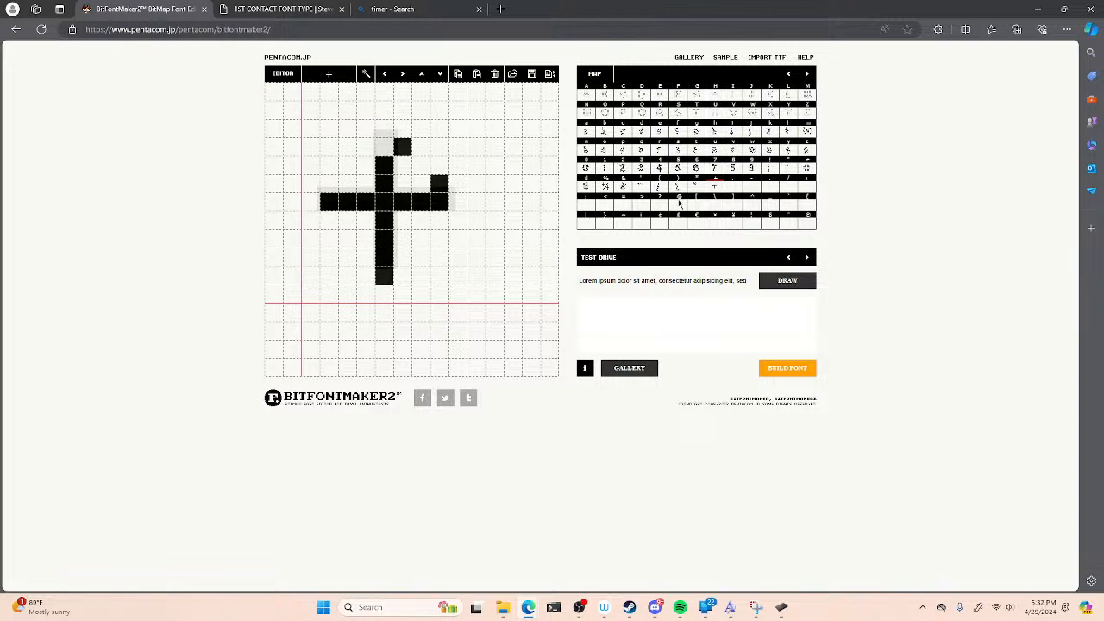
- Draw rough pixel glyphs for the comma, hyphen and period over their guides
{"action": "left_click", "coordinate": [738, 193]}
{"action": "mouse_move", "coordinate": [329, 276]}
{"action": "left_mouse_down"}
{"action": "mouse_move", "coordinate": [354, 294]}
{"action": "mouse_move", "coordinate": [333, 296]}
{"action": "mouse_move", "coordinate": [348, 318]}
{"action": "mouse_move", "coordinate": [329, 350]}
{"action": "left_mouse_up"}
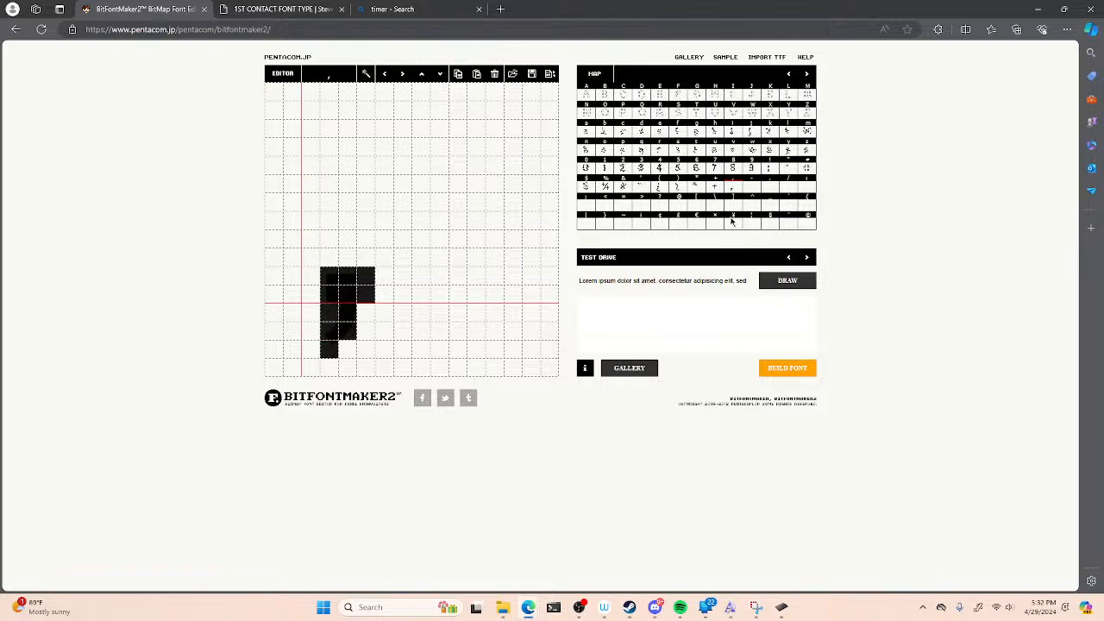
{"action": "left_click", "coordinate": [750, 190]}
{"action": "mouse_move", "coordinate": [311, 231]}
{"action": "left_mouse_down"}
{"action": "mouse_move", "coordinate": [367, 223]}
{"action": "mouse_move", "coordinate": [385, 241]}
{"action": "left_mouse_up"}
{"action": "left_click", "coordinate": [776, 194]}
{"action": "mouse_move", "coordinate": [329, 276]}
{"action": "left_mouse_down"}
{"action": "mouse_move", "coordinate": [344, 307]}
{"action": "mouse_move", "coordinate": [370, 296]}
{"action": "left_mouse_up"}
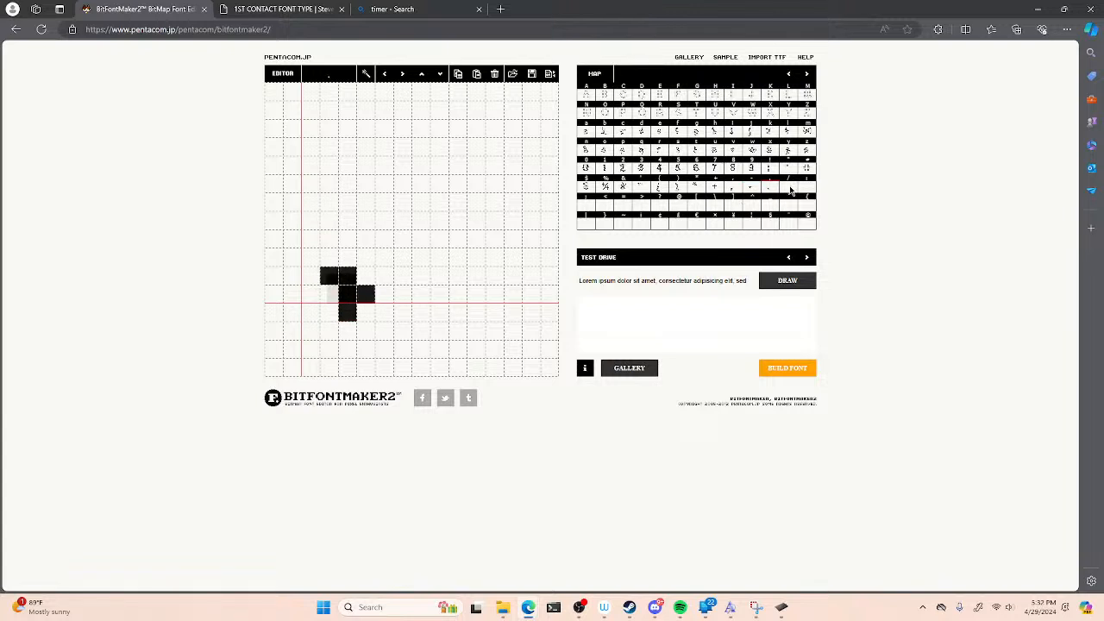
- Draw a jagged forward slash, and a colon made of two blocky dots with an extra pixel above the upper one
{"action": "left_click", "coordinate": [790, 191]}
{"action": "mouse_move", "coordinate": [302, 304]}
{"action": "left_mouse_down"}
{"action": "mouse_move", "coordinate": [366, 150]}
{"action": "mouse_move", "coordinate": [358, 121]}
{"action": "mouse_move", "coordinate": [376, 104]}
{"action": "left_mouse_up"}
{"action": "left_click", "coordinate": [802, 189]}
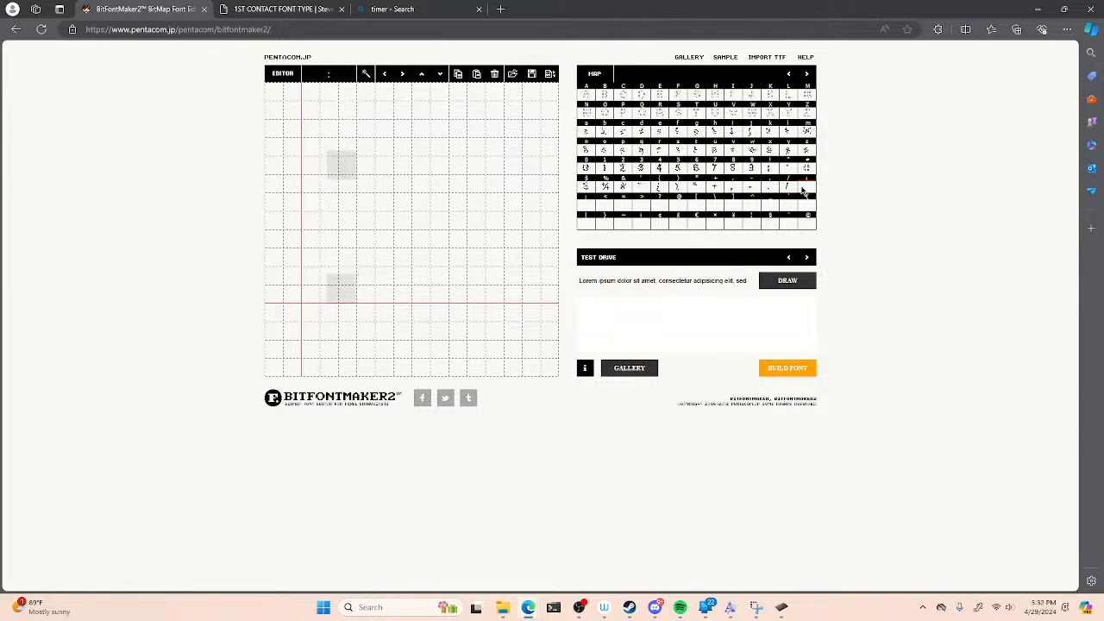
{"action": "mouse_move", "coordinate": [334, 169]}
{"action": "left_mouse_down"}
{"action": "mouse_move", "coordinate": [370, 180]}
{"action": "mouse_move", "coordinate": [355, 166]}
{"action": "mouse_move", "coordinate": [331, 184]}
{"action": "left_mouse_up"}
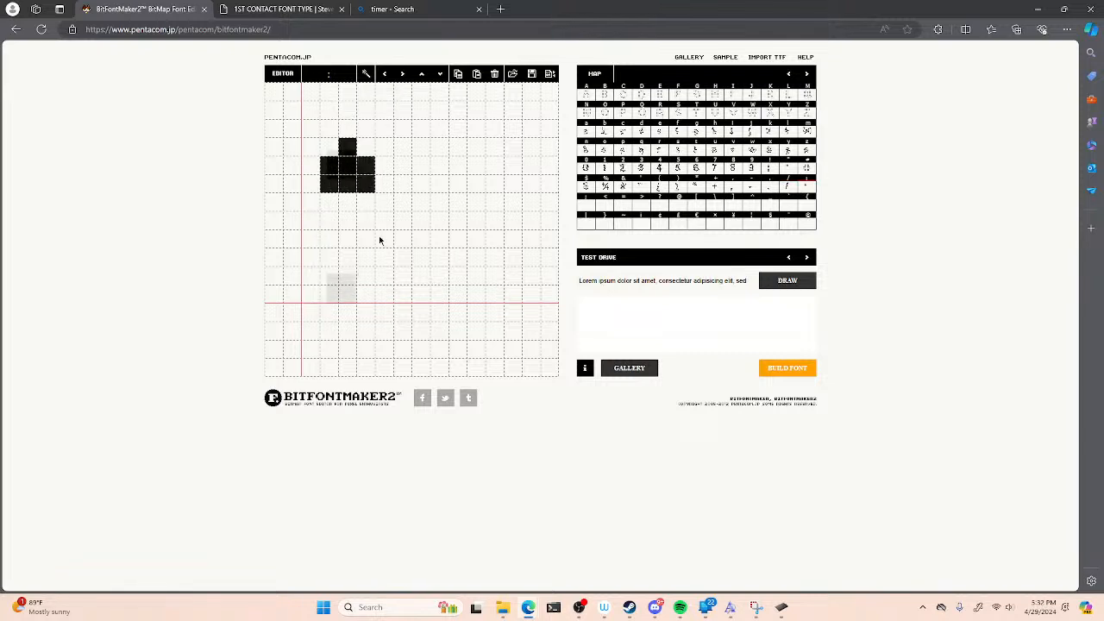
{"action": "mouse_move", "coordinate": [324, 286]}
{"action": "left_mouse_down"}
{"action": "mouse_move", "coordinate": [363, 276]}
{"action": "mouse_move", "coordinate": [363, 311]}
{"action": "mouse_move", "coordinate": [329, 302]}
{"action": "left_mouse_up"}
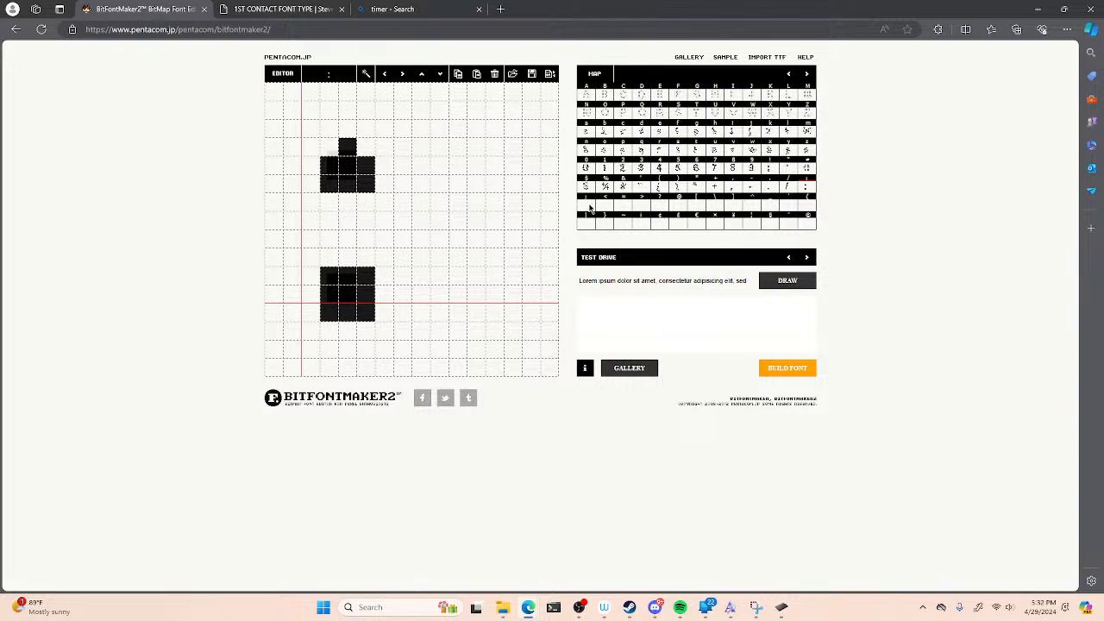
- Draw a blocky semicolon and a jagged, stepped less-than sign over their guides
{"action": "left_click", "coordinate": [586, 202]}
{"action": "mouse_move", "coordinate": [337, 161]}
{"action": "left_mouse_down"}
{"action": "mouse_move", "coordinate": [369, 168]}
{"action": "mouse_move", "coordinate": [379, 191]}
{"action": "left_mouse_up"}
{"action": "mouse_move", "coordinate": [335, 282]}
{"action": "left_mouse_down"}
{"action": "mouse_move", "coordinate": [345, 326]}
{"action": "mouse_move", "coordinate": [332, 331]}
{"action": "left_mouse_up"}
{"action": "left_click", "coordinate": [609, 208]}
{"action": "mouse_move", "coordinate": [324, 184]}
{"action": "left_mouse_down"}
{"action": "mouse_move", "coordinate": [452, 146]}
{"action": "mouse_move", "coordinate": [458, 130]}
{"action": "left_mouse_up"}
{"action": "left_click_drag", "start_coordinate": [334, 198], "coordinate": [448, 261]}
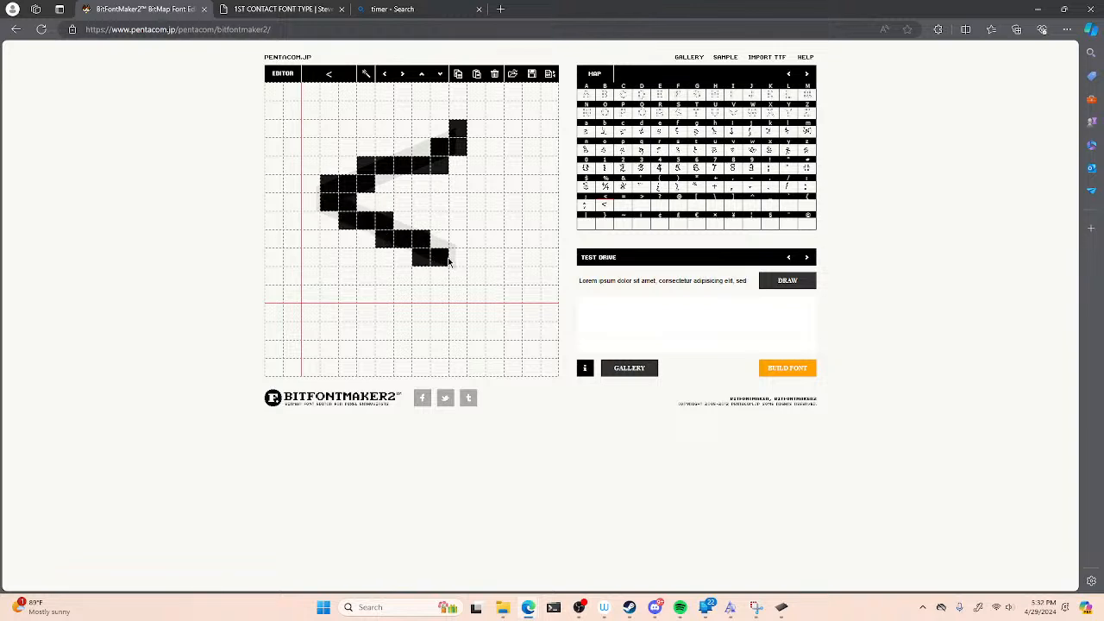
- Draw an equals sign with gapped, uneven bars, and a jagged, stepped greater-than sign
{"action": "left_click", "coordinate": [630, 208]}
{"action": "left_click_drag", "start_coordinate": [311, 170], "coordinate": [464, 169]}
{"action": "left_click", "coordinate": [439, 166]}
{"action": "left_click_drag", "start_coordinate": [366, 165], "coordinate": [346, 159]}
{"action": "left_click", "coordinate": [366, 169]}
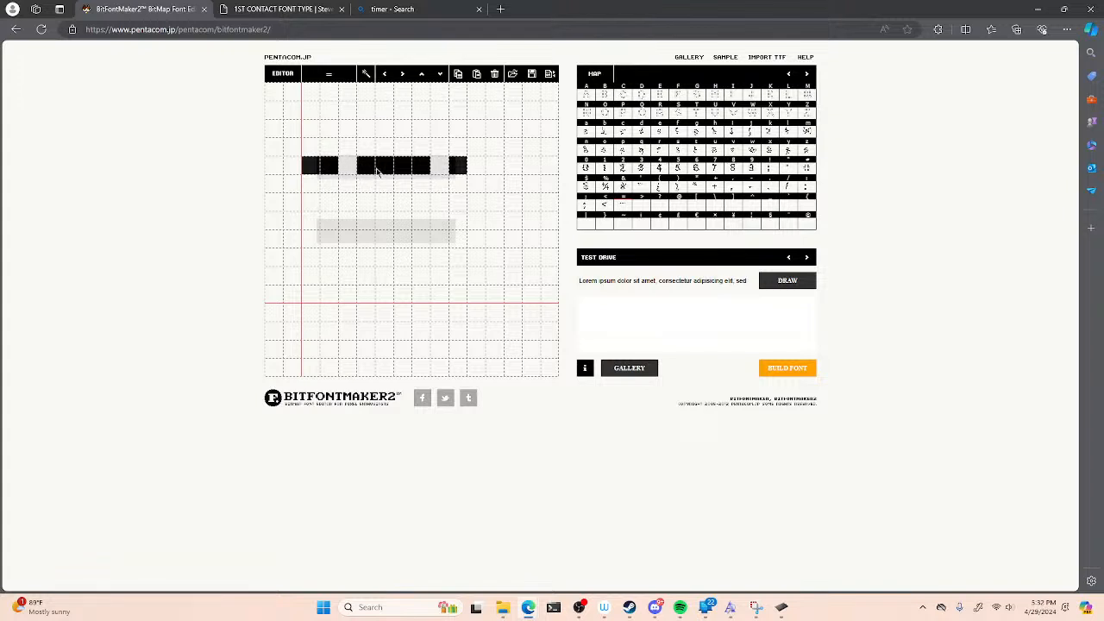
{"action": "left_click_drag", "start_coordinate": [308, 245], "coordinate": [478, 239]}
{"action": "left_click", "coordinate": [439, 256]}
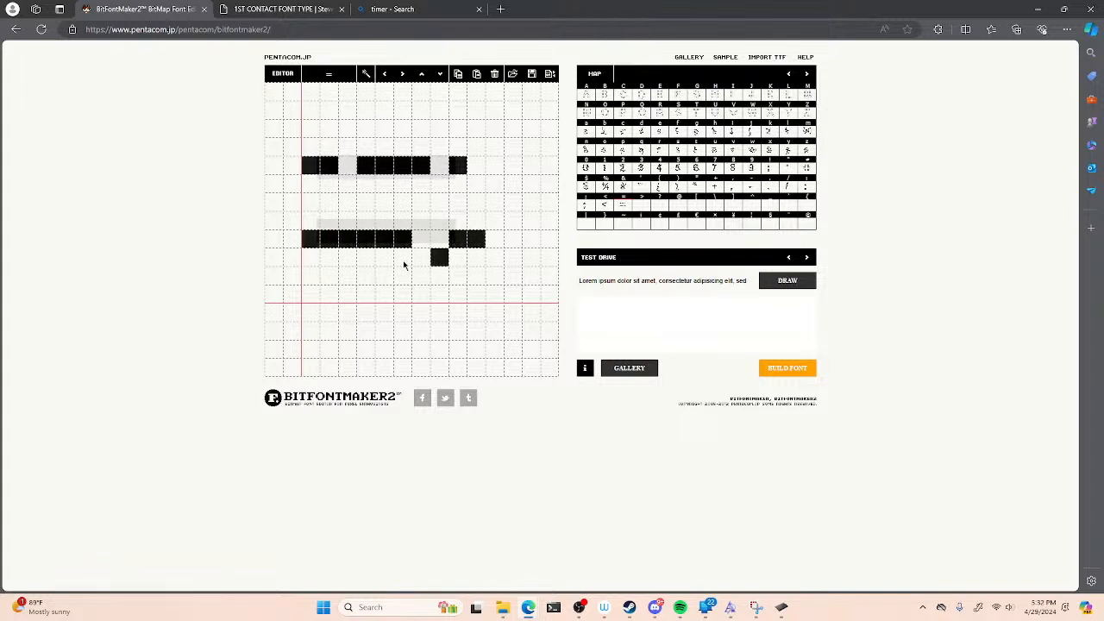
{"action": "left_click_drag", "start_coordinate": [407, 258], "coordinate": [325, 256]}
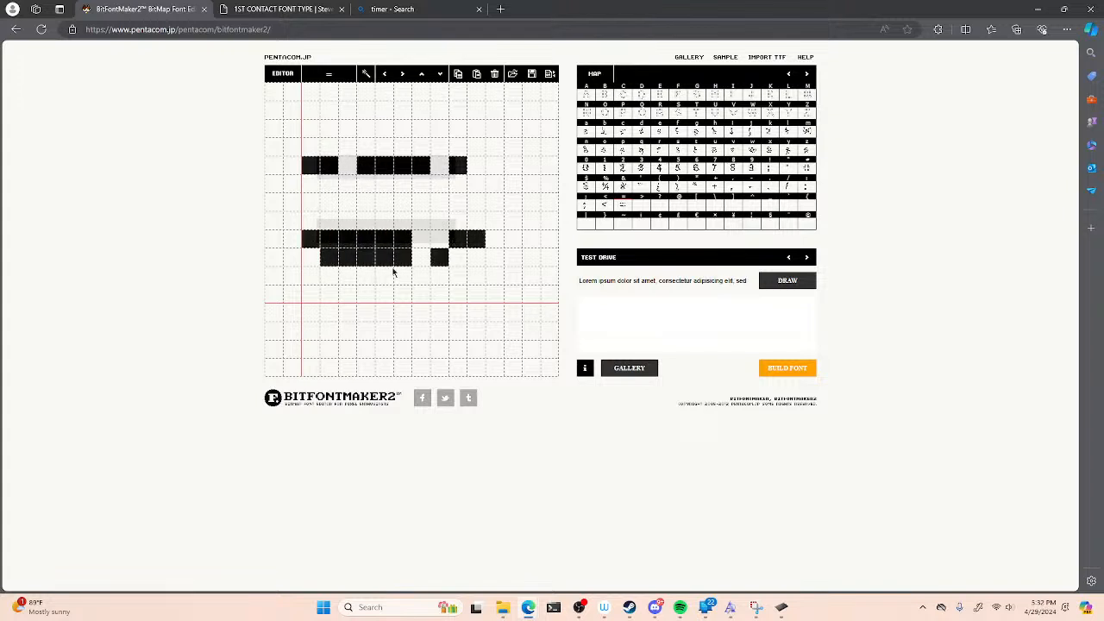
{"action": "left_click", "coordinate": [644, 210]}
{"action": "mouse_move", "coordinate": [312, 147]}
{"action": "left_mouse_down"}
{"action": "mouse_move", "coordinate": [345, 143]}
{"action": "mouse_move", "coordinate": [457, 198]}
{"action": "mouse_move", "coordinate": [473, 223]}
{"action": "mouse_move", "coordinate": [321, 263]}
{"action": "mouse_move", "coordinate": [333, 274]}
{"action": "left_mouse_up"}
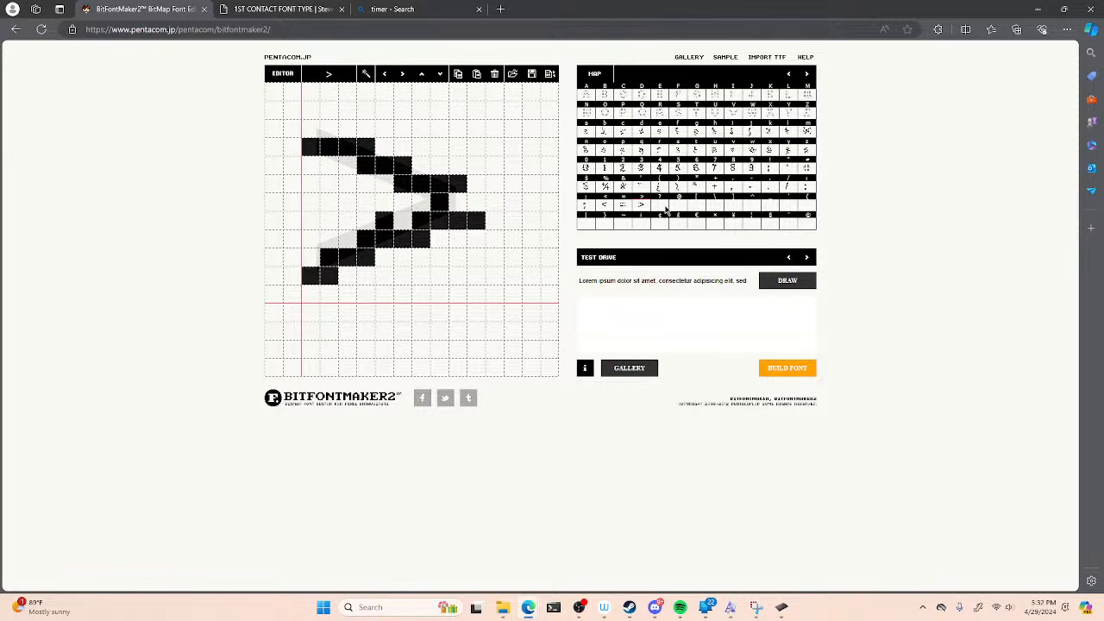
- Draw a jagged, blocky question mark and an angular at sign with a broken outer ring over their guides
{"action": "left_click", "coordinate": [665, 210]}
{"action": "mouse_move", "coordinate": [322, 153]}
{"action": "left_mouse_down"}
{"action": "mouse_move", "coordinate": [348, 145]}
{"action": "mouse_move", "coordinate": [322, 124]}
{"action": "mouse_move", "coordinate": [353, 103]}
{"action": "mouse_move", "coordinate": [390, 98]}
{"action": "mouse_move", "coordinate": [417, 122]}
{"action": "mouse_move", "coordinate": [429, 178]}
{"action": "mouse_move", "coordinate": [361, 208]}
{"action": "mouse_move", "coordinate": [366, 232]}
{"action": "mouse_move", "coordinate": [395, 251]}
{"action": "mouse_move", "coordinate": [389, 318]}
{"action": "mouse_move", "coordinate": [380, 273]}
{"action": "mouse_move", "coordinate": [415, 314]}
{"action": "left_mouse_up"}
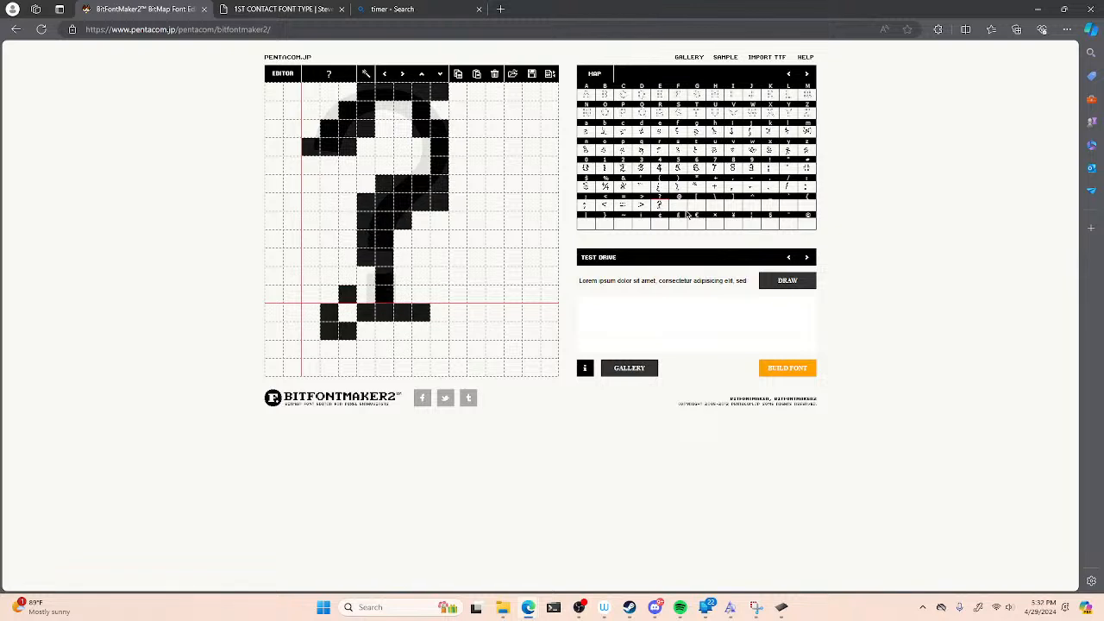
{"action": "left_click", "coordinate": [680, 209]}
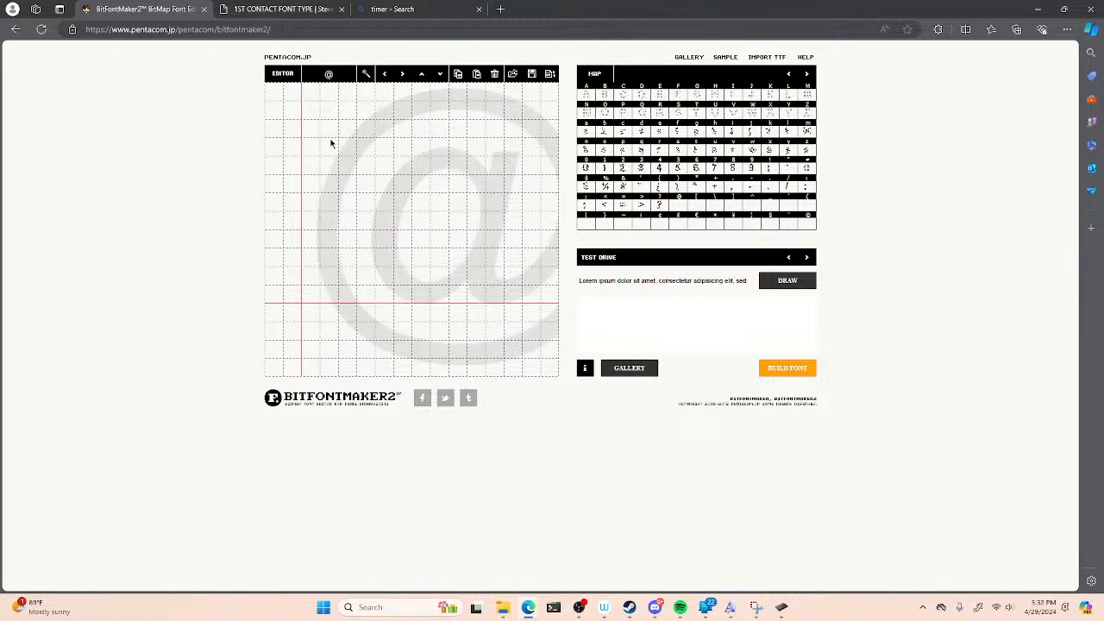
{"action": "mouse_move", "coordinate": [352, 131]}
{"action": "left_mouse_down"}
{"action": "mouse_move", "coordinate": [425, 103]}
{"action": "mouse_move", "coordinate": [493, 106]}
{"action": "mouse_move", "coordinate": [550, 169]}
{"action": "left_mouse_up"}
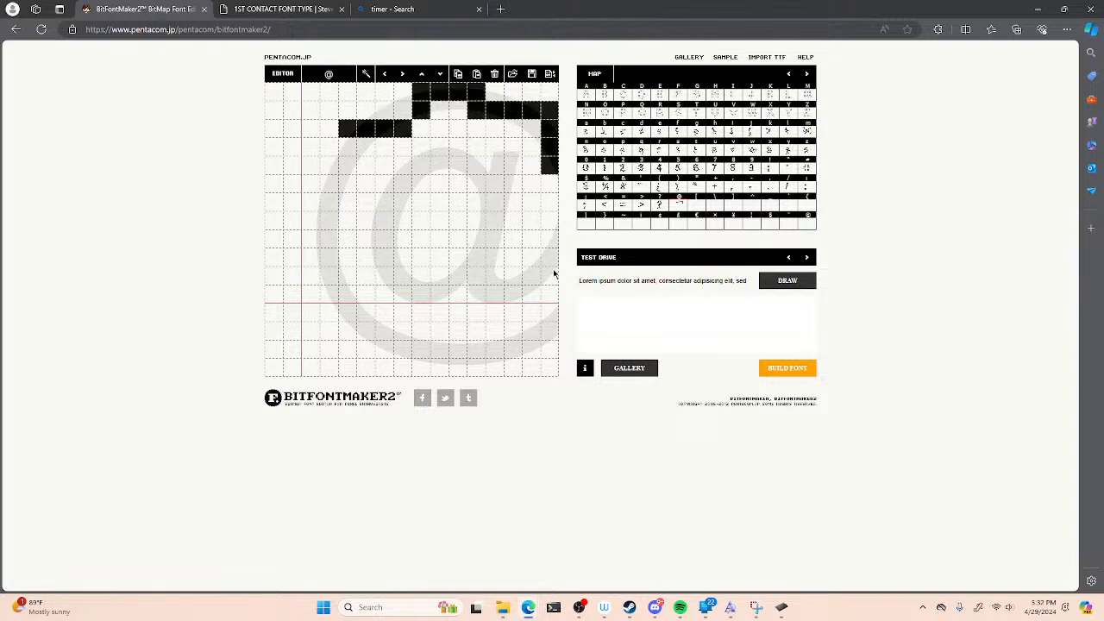
{"action": "mouse_move", "coordinate": [549, 257]}
{"action": "left_mouse_down"}
{"action": "mouse_move", "coordinate": [539, 283]}
{"action": "mouse_move", "coordinate": [502, 295]}
{"action": "mouse_move", "coordinate": [490, 162]}
{"action": "mouse_move", "coordinate": [455, 171]}
{"action": "mouse_move", "coordinate": [442, 223]}
{"action": "mouse_move", "coordinate": [380, 250]}
{"action": "mouse_move", "coordinate": [401, 270]}
{"action": "mouse_move", "coordinate": [522, 285]}
{"action": "left_mouse_up"}
{"action": "mouse_move", "coordinate": [361, 138]}
{"action": "left_mouse_down"}
{"action": "mouse_move", "coordinate": [323, 219]}
{"action": "mouse_move", "coordinate": [332, 262]}
{"action": "mouse_move", "coordinate": [365, 309]}
{"action": "mouse_move", "coordinate": [425, 352]}
{"action": "mouse_move", "coordinate": [558, 341]}
{"action": "left_mouse_up"}
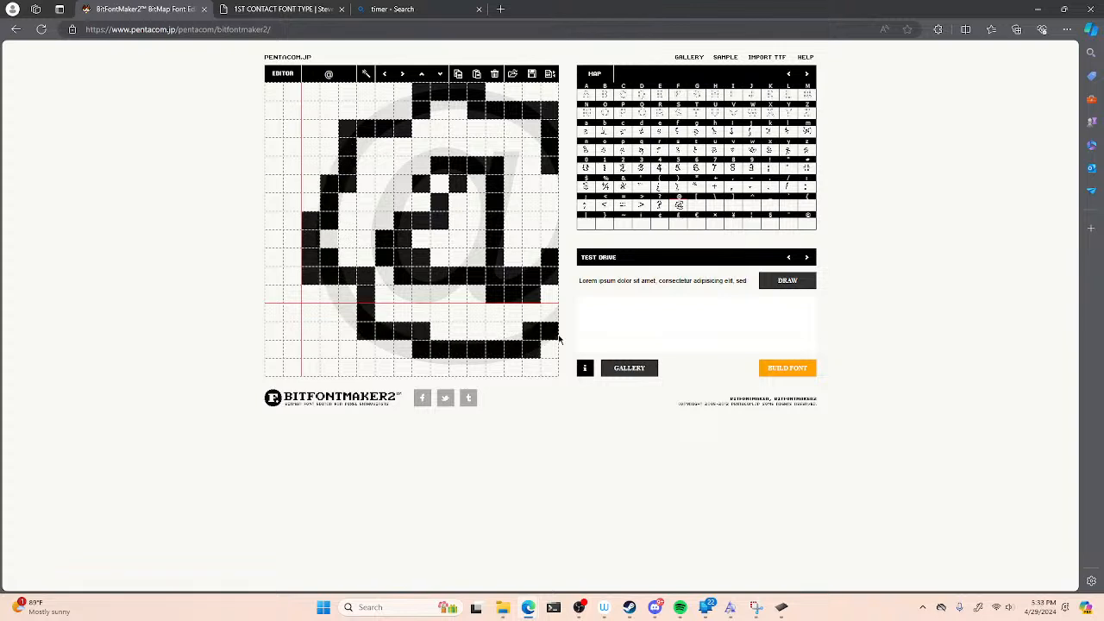
- Draw a crooked opening square bracket with stray side pixels, and a jagged, stepped backslash
{"action": "left_click", "coordinate": [696, 210]}
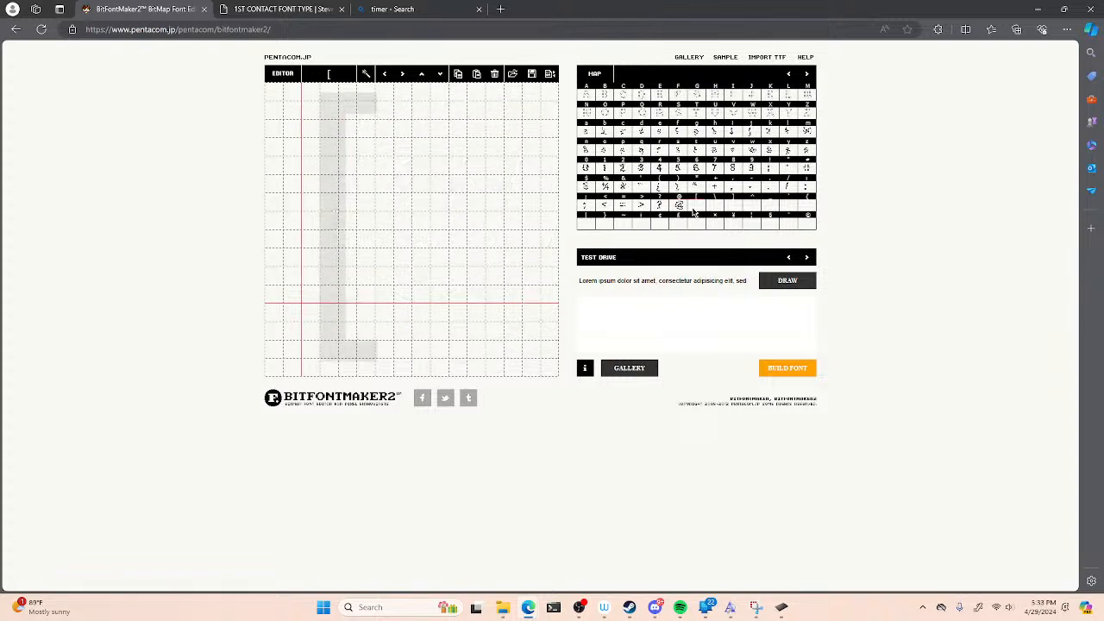
{"action": "mouse_move", "coordinate": [367, 110]}
{"action": "left_mouse_down"}
{"action": "mouse_move", "coordinate": [336, 101]}
{"action": "mouse_move", "coordinate": [292, 167]}
{"action": "mouse_move", "coordinate": [333, 261]}
{"action": "mouse_move", "coordinate": [308, 330]}
{"action": "mouse_move", "coordinate": [375, 366]}
{"action": "mouse_move", "coordinate": [427, 350]}
{"action": "left_mouse_up"}
{"action": "left_click_drag", "start_coordinate": [391, 128], "coordinate": [385, 109]}
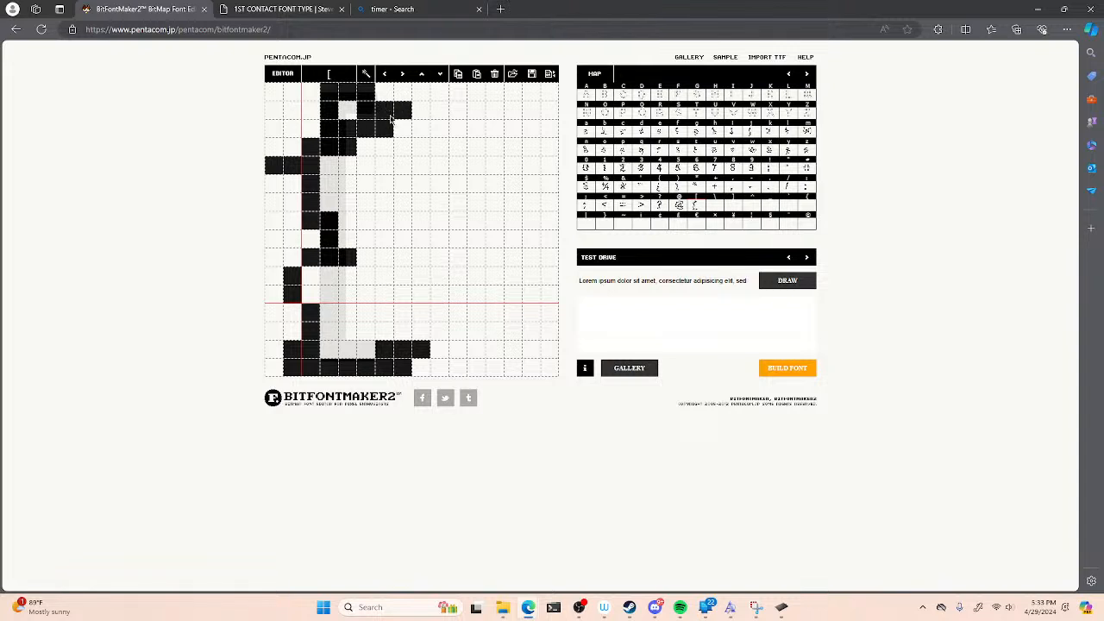
{"action": "left_click", "coordinate": [723, 207]}
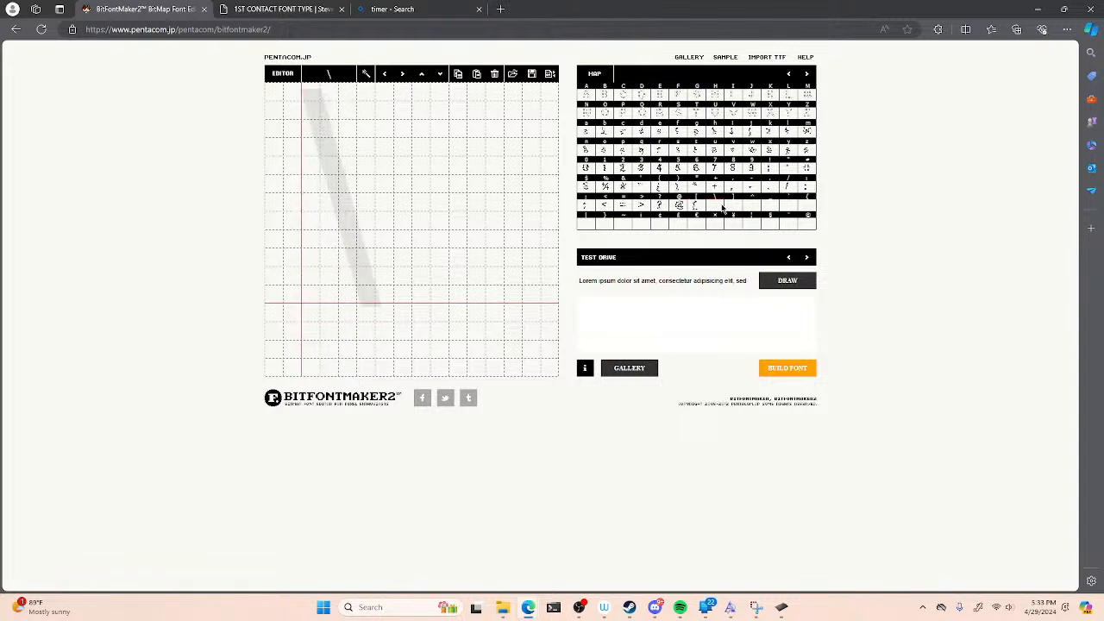
{"action": "mouse_move", "coordinate": [291, 92]}
{"action": "left_mouse_down"}
{"action": "mouse_move", "coordinate": [321, 110]}
{"action": "mouse_move", "coordinate": [357, 274]}
{"action": "mouse_move", "coordinate": [409, 312]}
{"action": "left_mouse_up"}
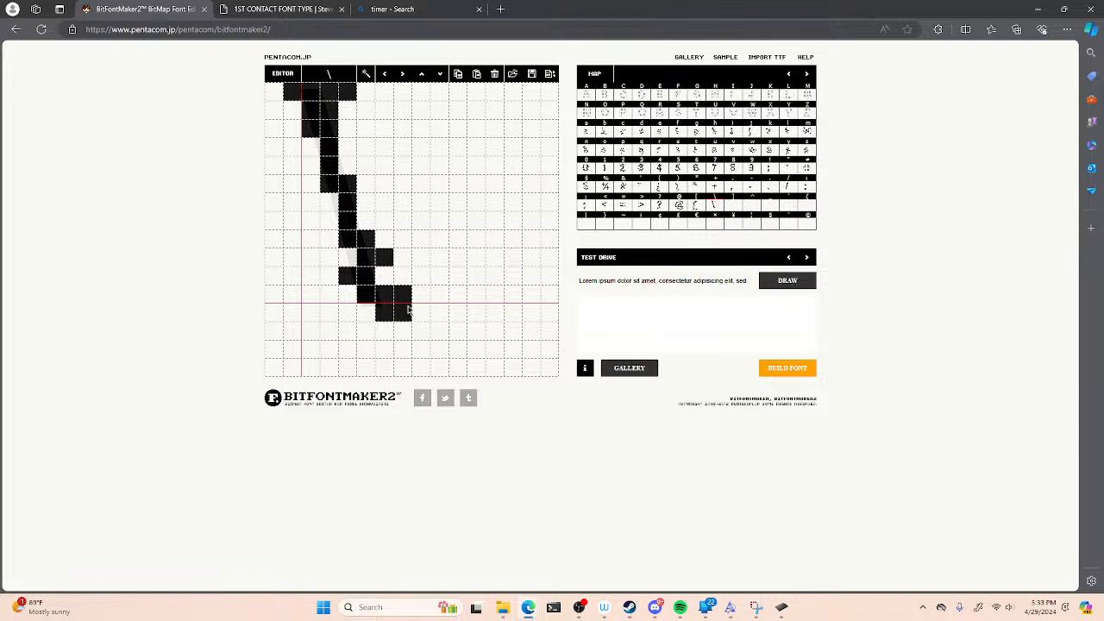
- Draw an uneven closing square bracket and a thick, blocky caret over their guides
{"action": "left_click", "coordinate": [734, 209]}
{"action": "mouse_move", "coordinate": [299, 94]}
{"action": "left_mouse_down"}
{"action": "mouse_move", "coordinate": [326, 94]}
{"action": "mouse_move", "coordinate": [340, 121]}
{"action": "mouse_move", "coordinate": [377, 262]}
{"action": "mouse_move", "coordinate": [366, 355]}
{"action": "mouse_move", "coordinate": [344, 370]}
{"action": "mouse_move", "coordinate": [319, 357]}
{"action": "left_mouse_up"}
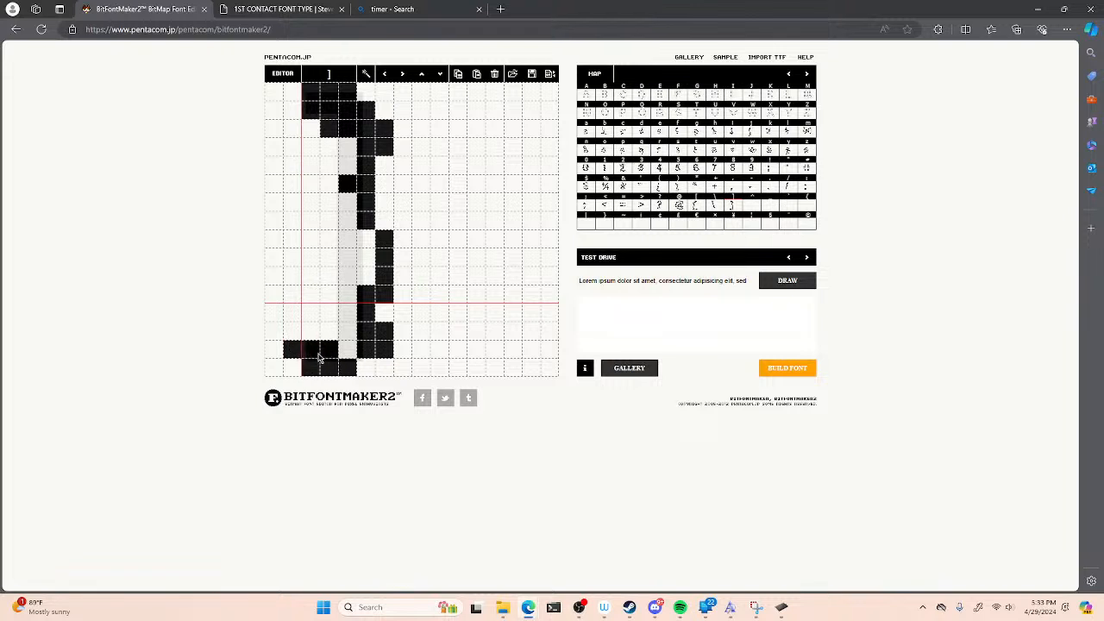
{"action": "left_click", "coordinate": [747, 211]}
{"action": "mouse_move", "coordinate": [310, 208]}
{"action": "left_mouse_down"}
{"action": "mouse_move", "coordinate": [345, 190]}
{"action": "mouse_move", "coordinate": [349, 120]}
{"action": "mouse_move", "coordinate": [402, 100]}
{"action": "mouse_move", "coordinate": [400, 146]}
{"action": "mouse_move", "coordinate": [423, 210]}
{"action": "left_mouse_up"}
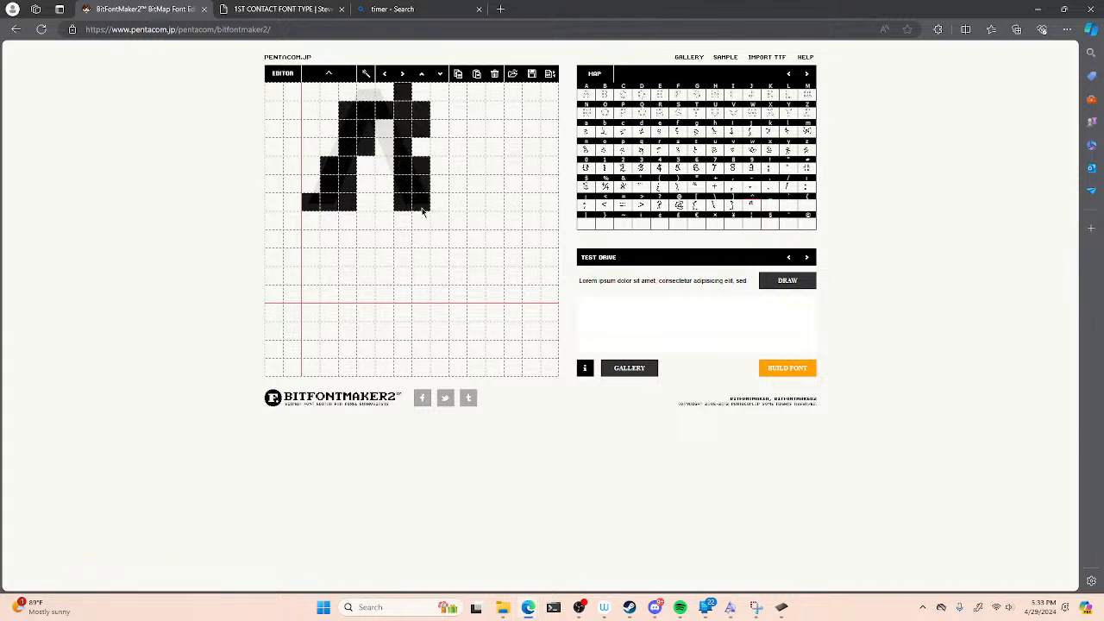
- Draw a rough underscore along its guide and a blocky grave accent with stray pixels
{"action": "left_click", "coordinate": [772, 209]}
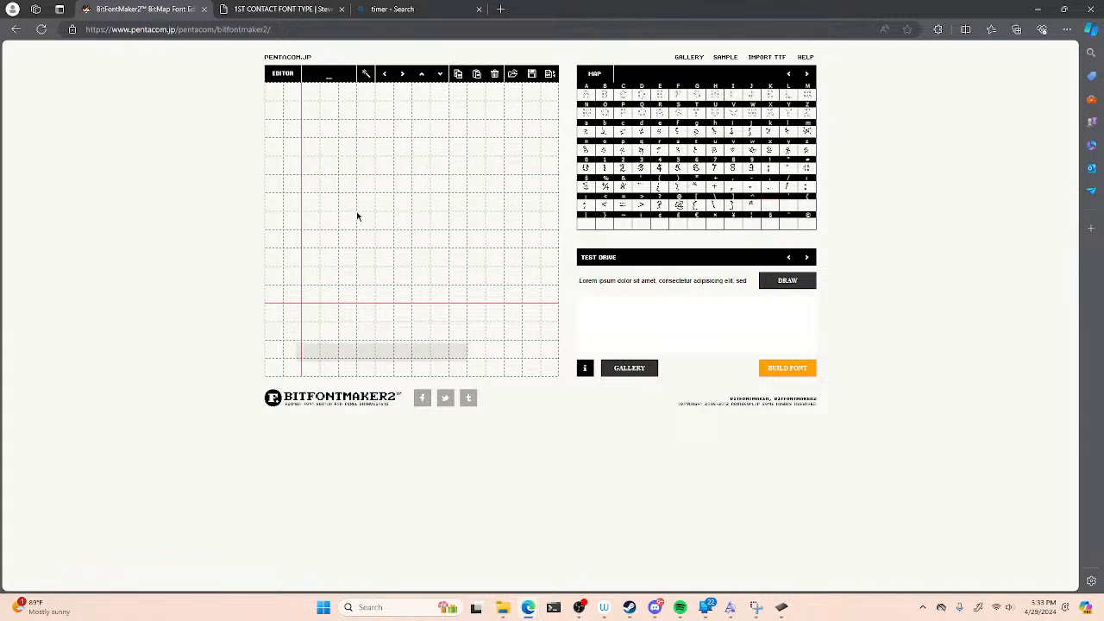
{"action": "mouse_move", "coordinate": [293, 354]}
{"action": "left_mouse_down"}
{"action": "mouse_move", "coordinate": [324, 344]}
{"action": "mouse_move", "coordinate": [380, 363]}
{"action": "mouse_move", "coordinate": [499, 349]}
{"action": "left_mouse_up"}
{"action": "left_click", "coordinate": [792, 207]}
{"action": "mouse_move", "coordinate": [365, 148]}
{"action": "left_mouse_down"}
{"action": "mouse_move", "coordinate": [324, 131]}
{"action": "mouse_move", "coordinate": [310, 92]}
{"action": "left_mouse_up"}
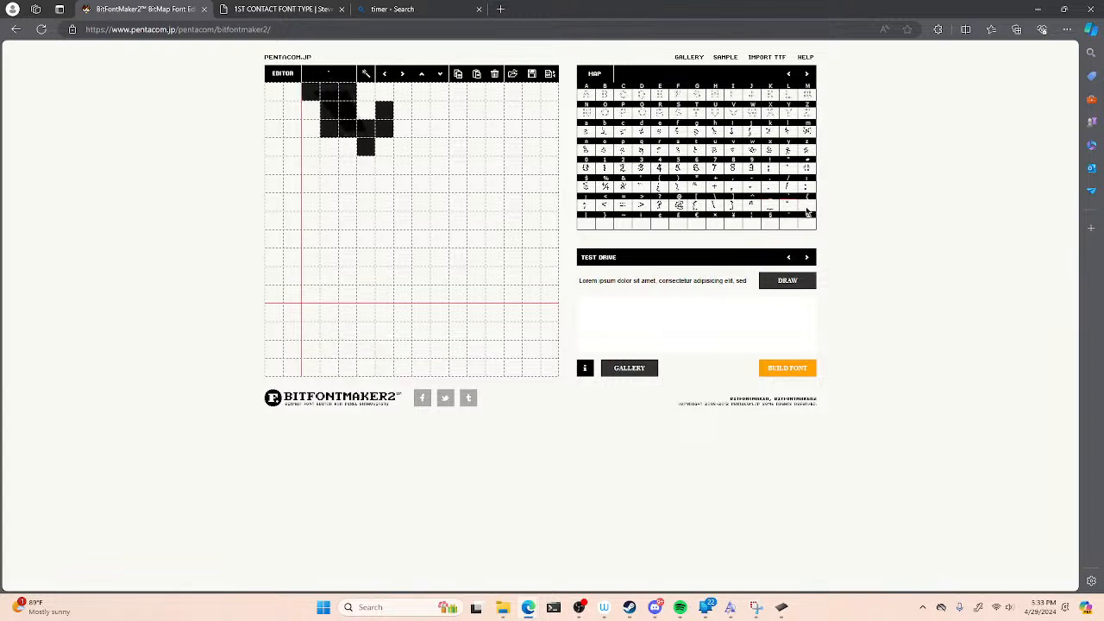
- Draw a jagged opening curly brace and a rough vertical bar over their guides
{"action": "left_click", "coordinate": [805, 208]}
{"action": "mouse_move", "coordinate": [384, 121]}
{"action": "left_mouse_down"}
{"action": "mouse_move", "coordinate": [360, 93]}
{"action": "mouse_move", "coordinate": [364, 126]}
{"action": "mouse_move", "coordinate": [330, 256]}
{"action": "mouse_move", "coordinate": [354, 336]}
{"action": "mouse_move", "coordinate": [417, 359]}
{"action": "left_mouse_up"}
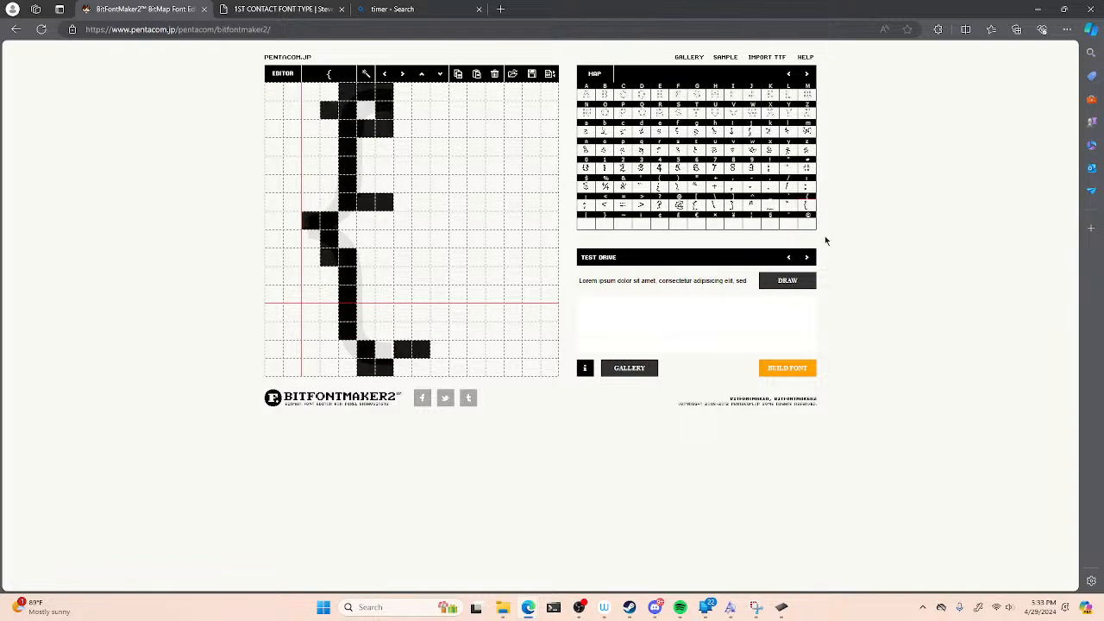
{"action": "left_click", "coordinate": [593, 226]}
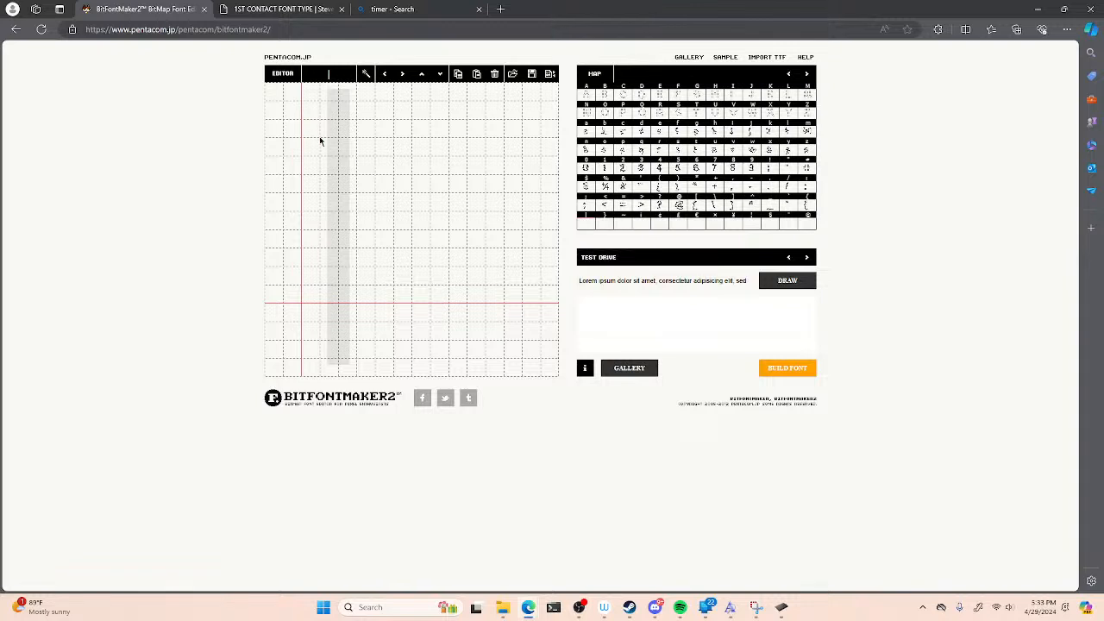
{"action": "mouse_move", "coordinate": [327, 93]}
{"action": "left_mouse_down"}
{"action": "mouse_move", "coordinate": [357, 95]}
{"action": "mouse_move", "coordinate": [336, 223]}
{"action": "mouse_move", "coordinate": [347, 314]}
{"action": "mouse_move", "coordinate": [329, 363]}
{"action": "mouse_move", "coordinate": [383, 283]}
{"action": "left_mouse_up"}
- Draw a stepped, uneven closing curly brace and a rough tilde over their guides
{"action": "left_click", "coordinate": [611, 227]}
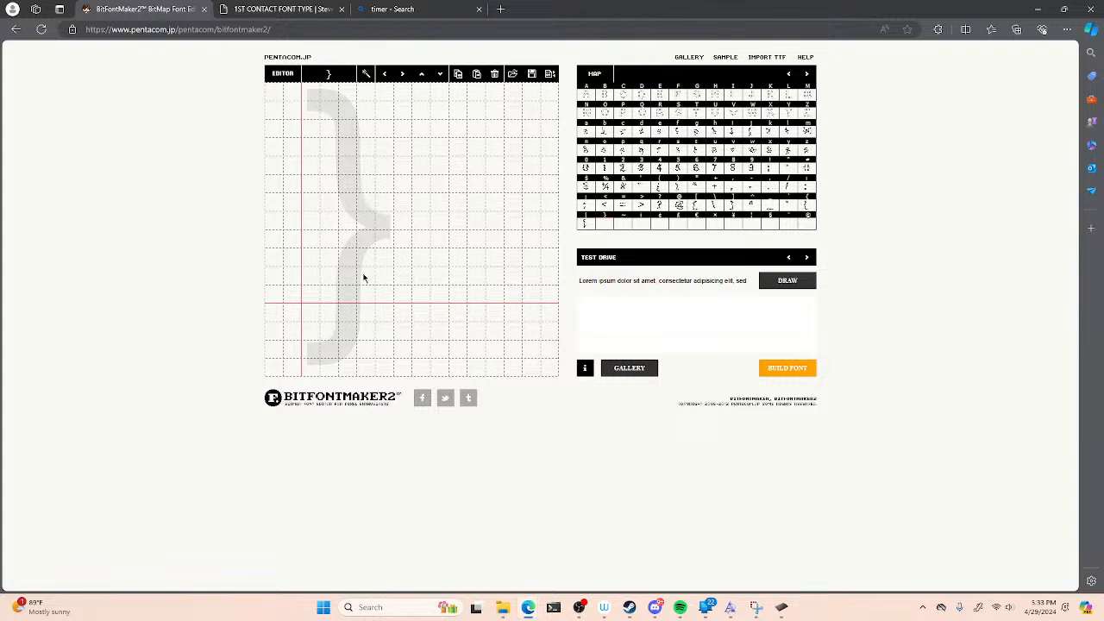
{"action": "mouse_move", "coordinate": [311, 94]}
{"action": "left_mouse_down"}
{"action": "mouse_move", "coordinate": [341, 105]}
{"action": "mouse_move", "coordinate": [371, 152]}
{"action": "mouse_move", "coordinate": [354, 259]}
{"action": "mouse_move", "coordinate": [366, 310]}
{"action": "mouse_move", "coordinate": [350, 339]}
{"action": "mouse_move", "coordinate": [305, 357]}
{"action": "left_mouse_up"}
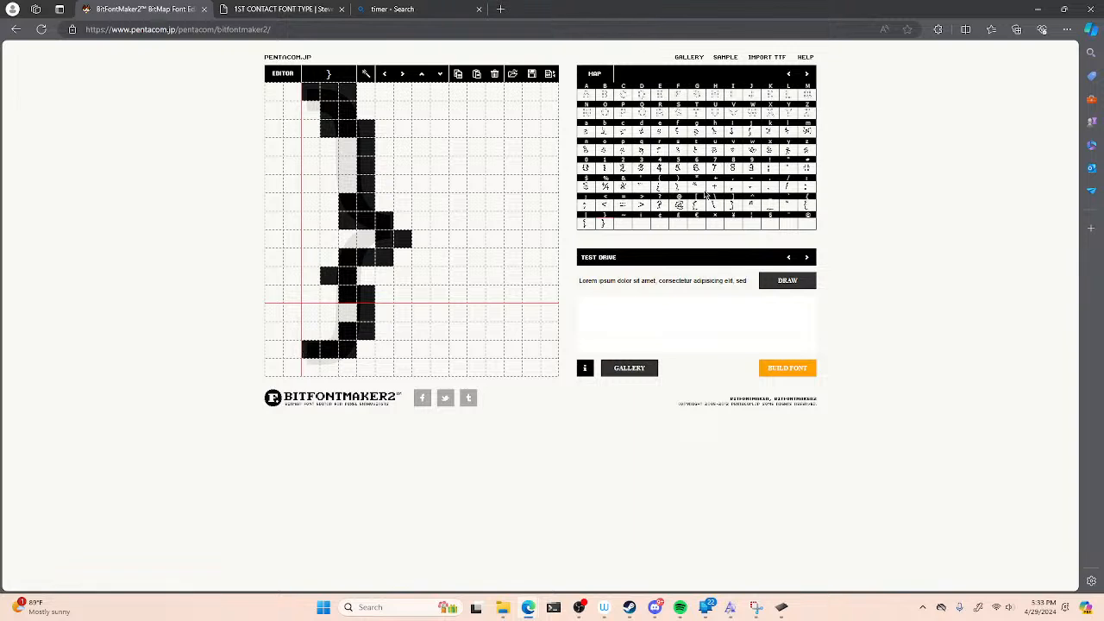
{"action": "left_click", "coordinate": [623, 228]}
{"action": "mouse_move", "coordinate": [296, 213]}
{"action": "left_mouse_down"}
{"action": "mouse_move", "coordinate": [354, 183]}
{"action": "mouse_move", "coordinate": [473, 200]}
{"action": "mouse_move", "coordinate": [531, 188]}
{"action": "left_mouse_up"}
- Draw a rough inverted exclamation mark and a fragmented cent sign with scattered pixels
{"action": "left_click", "coordinate": [651, 231]}
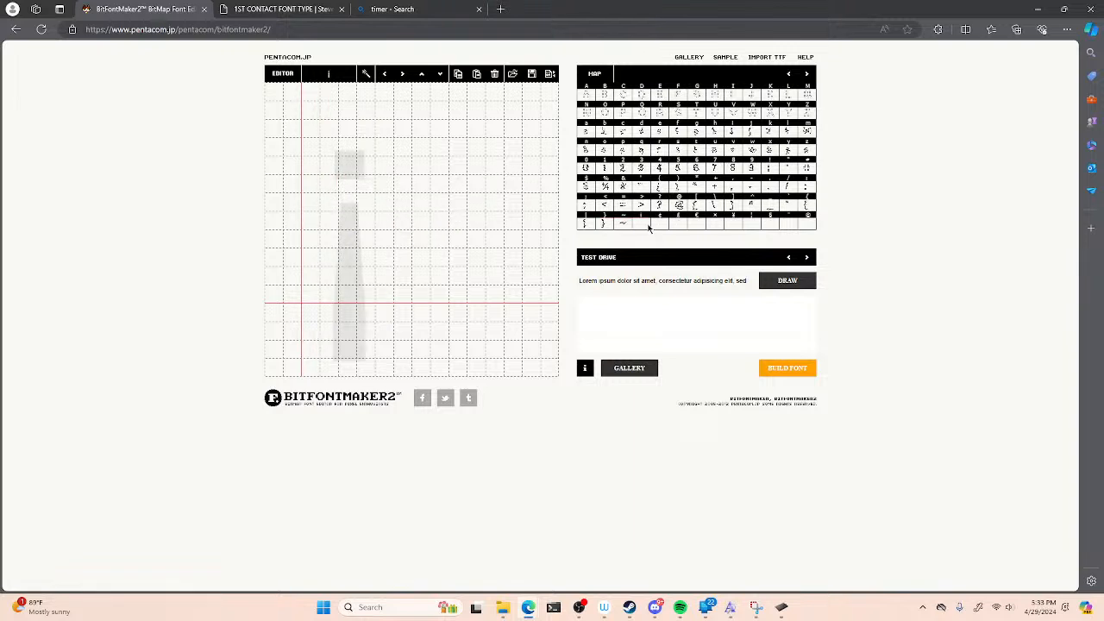
{"action": "left_click_drag", "start_coordinate": [350, 220], "coordinate": [350, 369]}
{"action": "mouse_move", "coordinate": [328, 166]}
{"action": "left_mouse_down"}
{"action": "mouse_move", "coordinate": [385, 165]}
{"action": "mouse_move", "coordinate": [311, 228]}
{"action": "mouse_move", "coordinate": [465, 300]}
{"action": "mouse_move", "coordinate": [467, 278]}
{"action": "left_mouse_up"}
{"action": "left_click", "coordinate": [663, 226]}
{"action": "mouse_move", "coordinate": [424, 110]}
{"action": "left_mouse_down"}
{"action": "mouse_move", "coordinate": [388, 240]}
{"action": "mouse_move", "coordinate": [342, 321]}
{"action": "mouse_move", "coordinate": [311, 349]}
{"action": "left_mouse_up"}
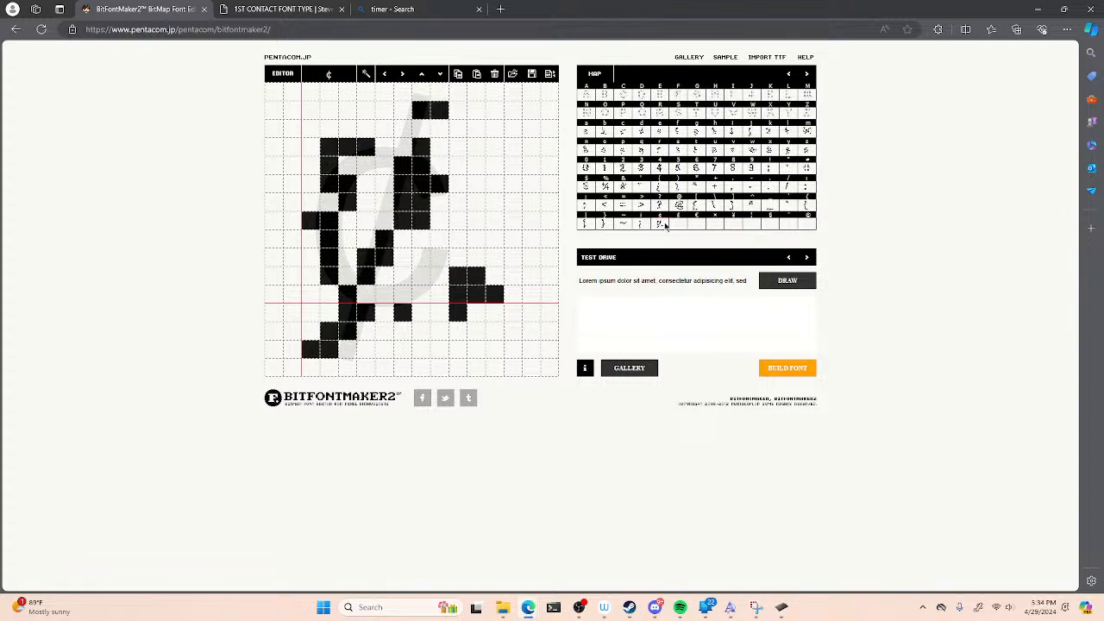
- Draw a jagged pound sign, and a broken euro sign with two uneven crossbars
{"action": "left_click", "coordinate": [673, 226]}
{"action": "mouse_move", "coordinate": [442, 144]}
{"action": "left_mouse_down"}
{"action": "mouse_move", "coordinate": [328, 134]}
{"action": "mouse_move", "coordinate": [350, 214]}
{"action": "mouse_move", "coordinate": [310, 202]}
{"action": "mouse_move", "coordinate": [354, 220]}
{"action": "mouse_move", "coordinate": [316, 276]}
{"action": "mouse_move", "coordinate": [465, 292]}
{"action": "left_mouse_up"}
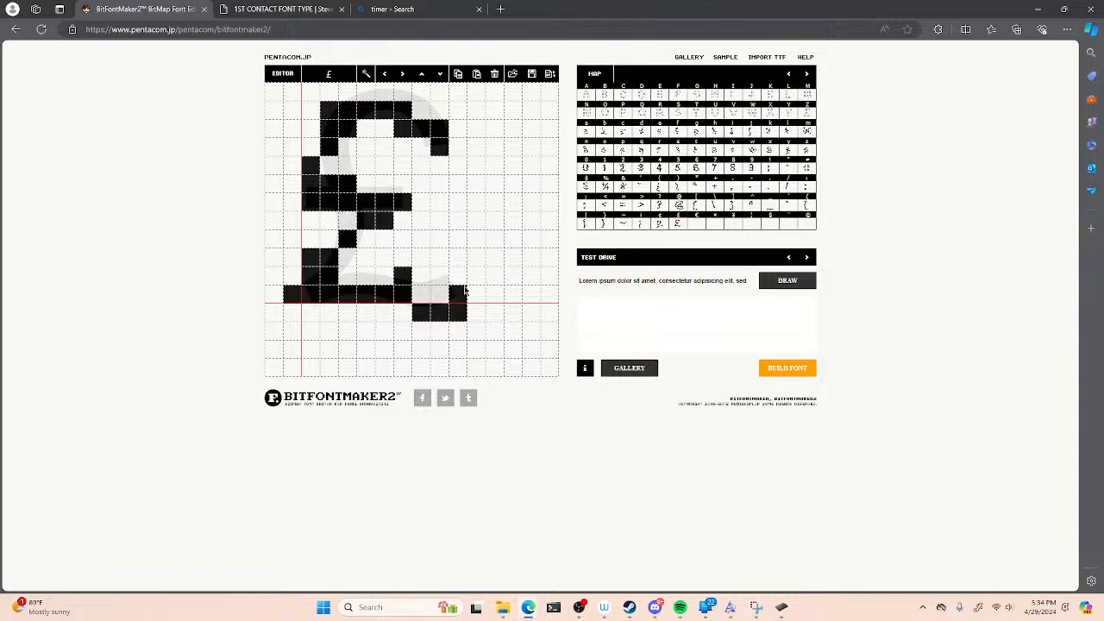
{"action": "left_click", "coordinate": [703, 226]}
{"action": "mouse_move", "coordinate": [454, 116]}
{"action": "left_mouse_down"}
{"action": "mouse_move", "coordinate": [308, 172]}
{"action": "mouse_move", "coordinate": [355, 288]}
{"action": "mouse_move", "coordinate": [476, 293]}
{"action": "left_mouse_up"}
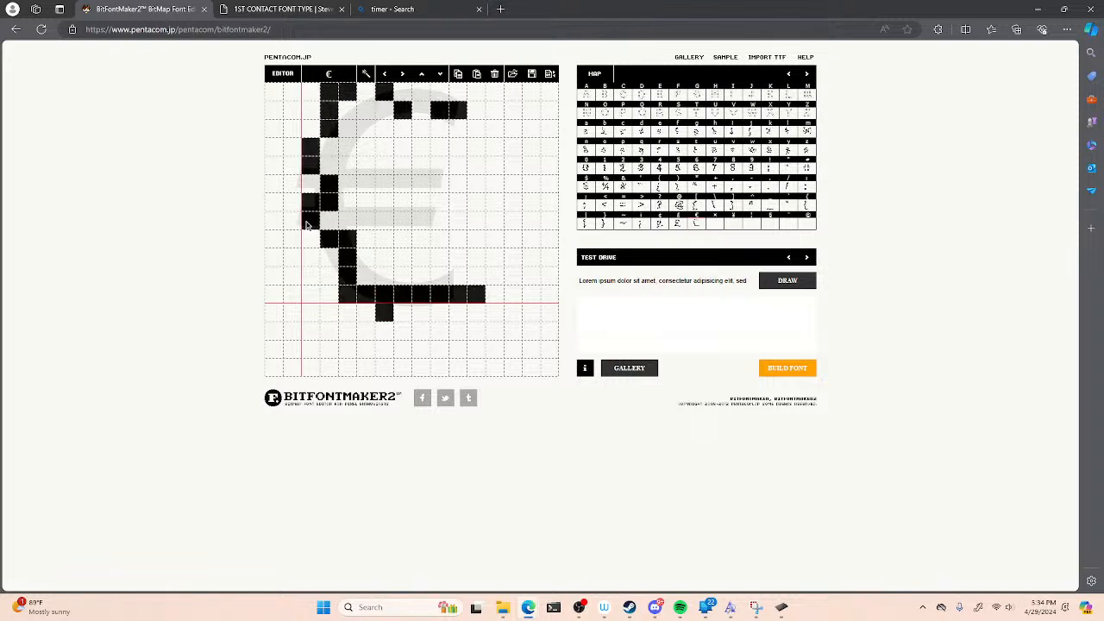
{"action": "left_click_drag", "start_coordinate": [414, 221], "coordinate": [268, 221]}
{"action": "left_click_drag", "start_coordinate": [308, 180], "coordinate": [443, 176]}
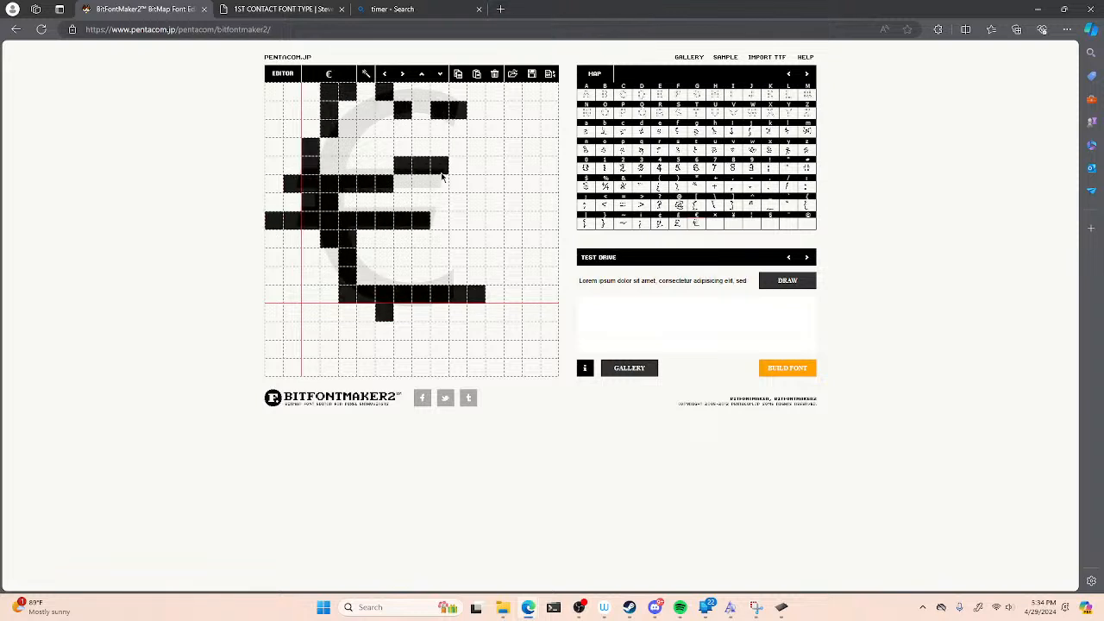
- Draw the generic currency sign as a blocky, uneven square ring with arms extending from its four corners
{"action": "left_click", "coordinate": [719, 228]}
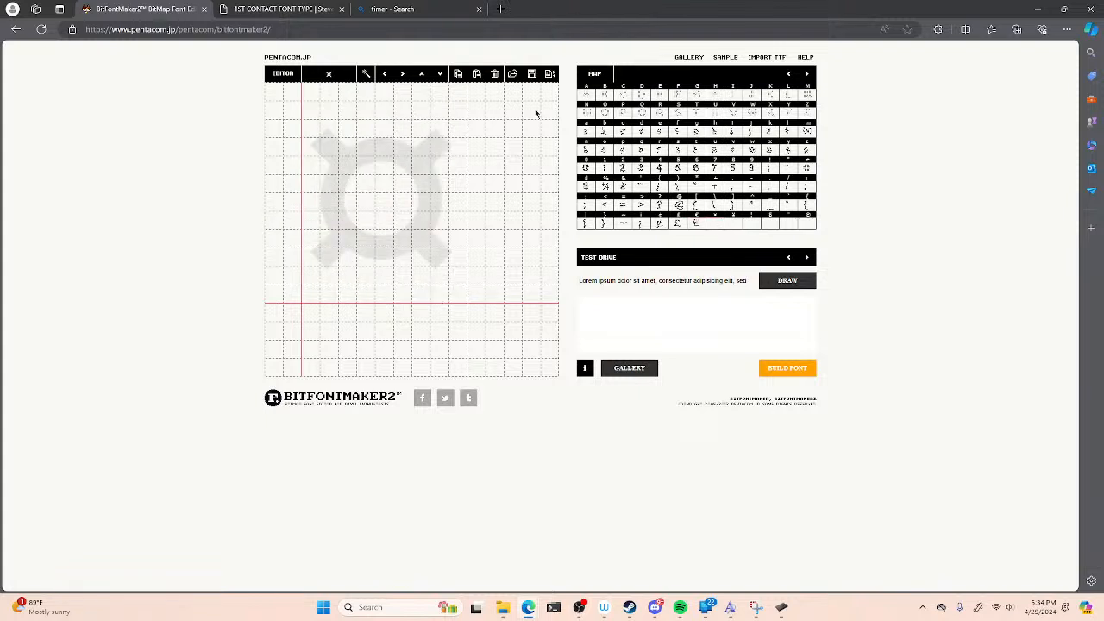
{"action": "mouse_move", "coordinate": [340, 177]}
{"action": "left_mouse_down"}
{"action": "mouse_move", "coordinate": [347, 165]}
{"action": "mouse_move", "coordinate": [404, 166]}
{"action": "mouse_move", "coordinate": [440, 145]}
{"action": "mouse_move", "coordinate": [429, 148]}
{"action": "left_mouse_up"}
{"action": "left_click_drag", "start_coordinate": [310, 132], "coordinate": [294, 129]}
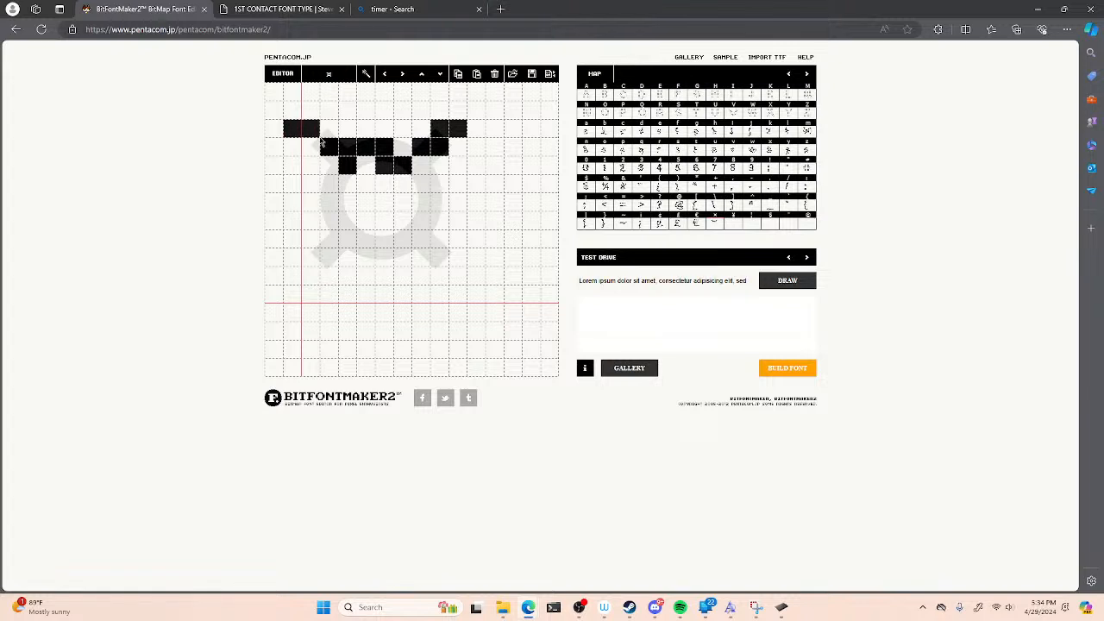
{"action": "mouse_move", "coordinate": [343, 245]}
{"action": "left_mouse_down"}
{"action": "mouse_move", "coordinate": [313, 273]}
{"action": "mouse_move", "coordinate": [346, 241]}
{"action": "left_mouse_up"}
{"action": "left_click", "coordinate": [343, 170]}
{"action": "mouse_move", "coordinate": [333, 181]}
{"action": "left_mouse_down"}
{"action": "mouse_move", "coordinate": [333, 248]}
{"action": "mouse_move", "coordinate": [350, 168]}
{"action": "mouse_move", "coordinate": [352, 185]}
{"action": "mouse_move", "coordinate": [342, 173]}
{"action": "mouse_move", "coordinate": [417, 166]}
{"action": "mouse_move", "coordinate": [436, 181]}
{"action": "mouse_move", "coordinate": [382, 164]}
{"action": "mouse_move", "coordinate": [430, 170]}
{"action": "mouse_move", "coordinate": [434, 196]}
{"action": "mouse_move", "coordinate": [366, 251]}
{"action": "left_mouse_up"}
{"action": "left_click", "coordinate": [349, 170]}
{"action": "left_click", "coordinate": [348, 169]}
{"action": "left_click", "coordinate": [353, 238]}
{"action": "left_click", "coordinate": [419, 243]}
{"action": "mouse_move", "coordinate": [437, 241]}
{"action": "left_mouse_down"}
{"action": "mouse_move", "coordinate": [428, 241]}
{"action": "mouse_move", "coordinate": [460, 271]}
{"action": "left_mouse_up"}
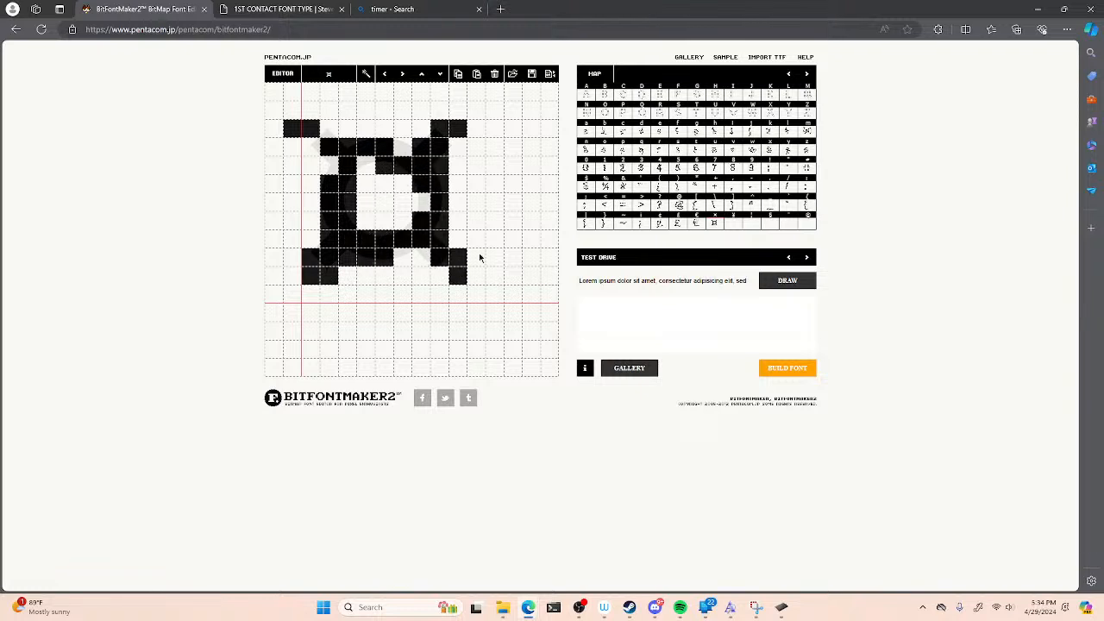
- Draw a yen sign with jagged upper arms, a vertical stem and two offset crossbars
{"action": "left_click", "coordinate": [739, 229]}
{"action": "mouse_move", "coordinate": [312, 93]}
{"action": "left_mouse_down"}
{"action": "mouse_move", "coordinate": [362, 145]}
{"action": "mouse_move", "coordinate": [385, 192]}
{"action": "left_mouse_up"}
{"action": "left_click_drag", "start_coordinate": [439, 91], "coordinate": [398, 198]}
{"action": "left_click_drag", "start_coordinate": [317, 207], "coordinate": [439, 207]}
{"action": "left_click_drag", "start_coordinate": [328, 258], "coordinate": [464, 257]}
{"action": "mouse_move", "coordinate": [384, 202]}
{"action": "left_mouse_down"}
{"action": "mouse_move", "coordinate": [386, 304]}
{"action": "mouse_move", "coordinate": [390, 204]}
{"action": "left_mouse_up"}
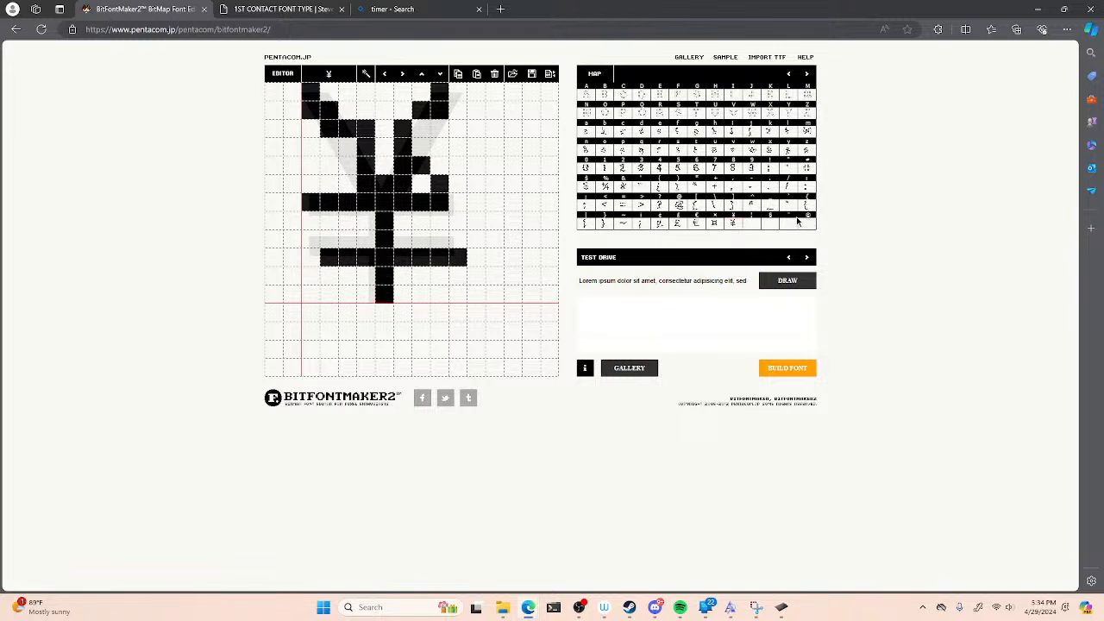
- Draw the broken bar as two jagged vertical segments separated by a gap
{"action": "left_click", "coordinate": [752, 226]}
{"action": "mouse_move", "coordinate": [345, 91]}
{"action": "left_mouse_down"}
{"action": "mouse_move", "coordinate": [361, 131]}
{"action": "mouse_move", "coordinate": [343, 196]}
{"action": "left_mouse_up"}
{"action": "mouse_move", "coordinate": [341, 370]}
{"action": "left_mouse_down"}
{"action": "mouse_move", "coordinate": [359, 370]}
{"action": "mouse_move", "coordinate": [341, 266]}
{"action": "mouse_move", "coordinate": [329, 257]}
{"action": "left_mouse_up"}
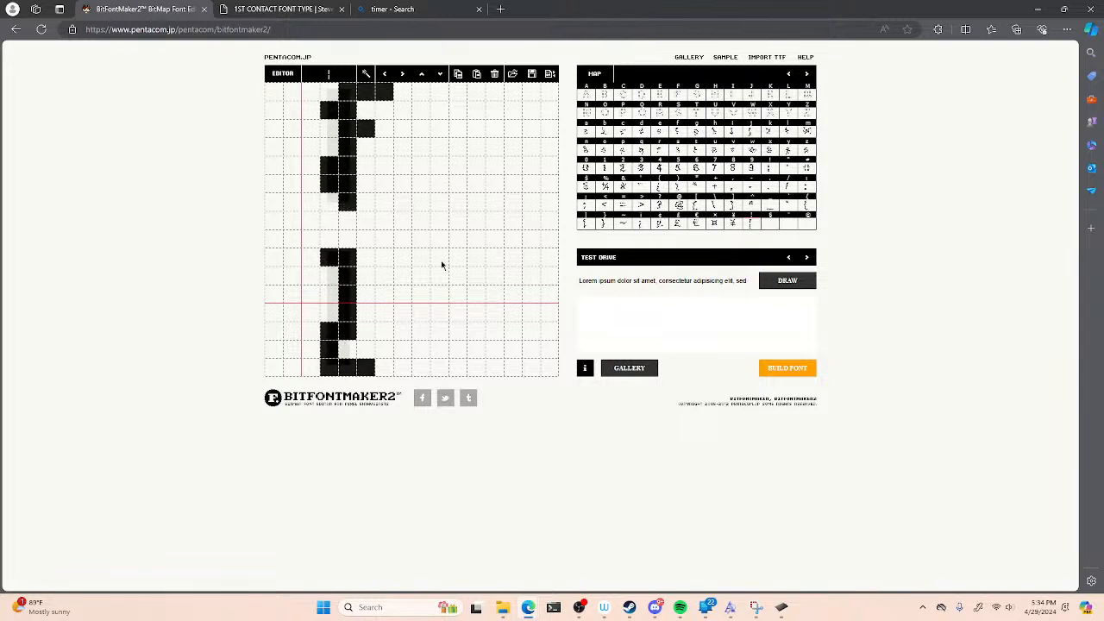
- Draw a jagged section sign with a stepped upper curve, angular middle loop and blocky lower hook
{"action": "left_click", "coordinate": [774, 226]}
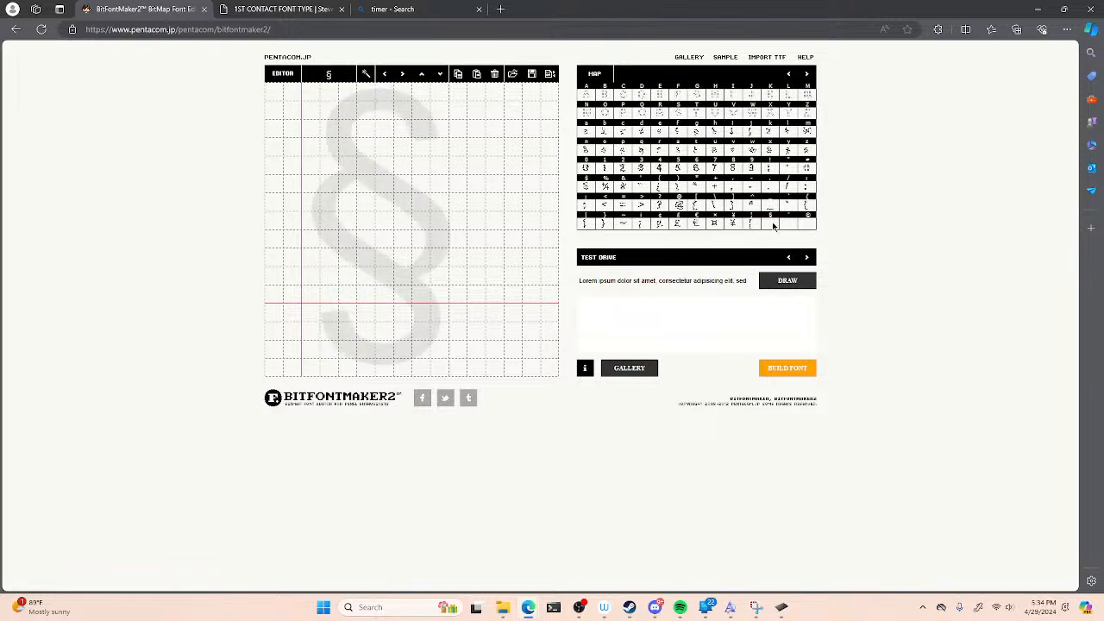
{"action": "mouse_move", "coordinate": [421, 129]}
{"action": "left_mouse_down"}
{"action": "mouse_move", "coordinate": [327, 115]}
{"action": "mouse_move", "coordinate": [359, 173]}
{"action": "mouse_move", "coordinate": [451, 244]}
{"action": "mouse_move", "coordinate": [426, 283]}
{"action": "mouse_move", "coordinate": [387, 281]}
{"action": "mouse_move", "coordinate": [340, 239]}
{"action": "mouse_move", "coordinate": [361, 187]}
{"action": "left_mouse_up"}
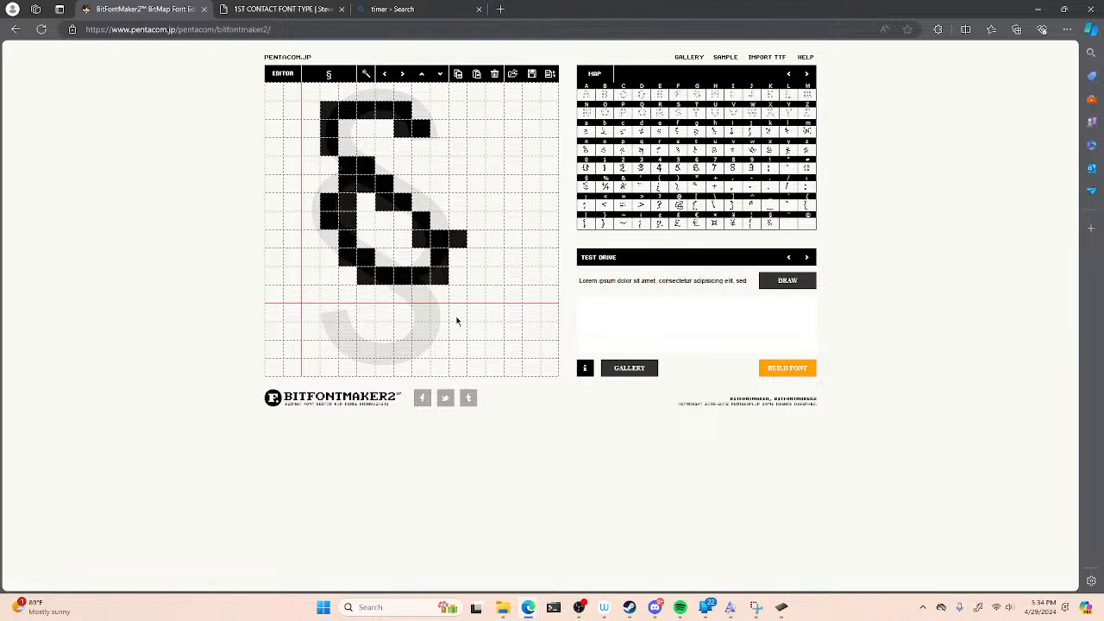
{"action": "mouse_move", "coordinate": [402, 286]}
{"action": "left_mouse_down"}
{"action": "mouse_move", "coordinate": [424, 297]}
{"action": "mouse_move", "coordinate": [402, 353]}
{"action": "mouse_move", "coordinate": [345, 346]}
{"action": "mouse_move", "coordinate": [333, 333]}
{"action": "left_mouse_up"}
{"action": "left_click_drag", "start_coordinate": [424, 335], "coordinate": [440, 316]}
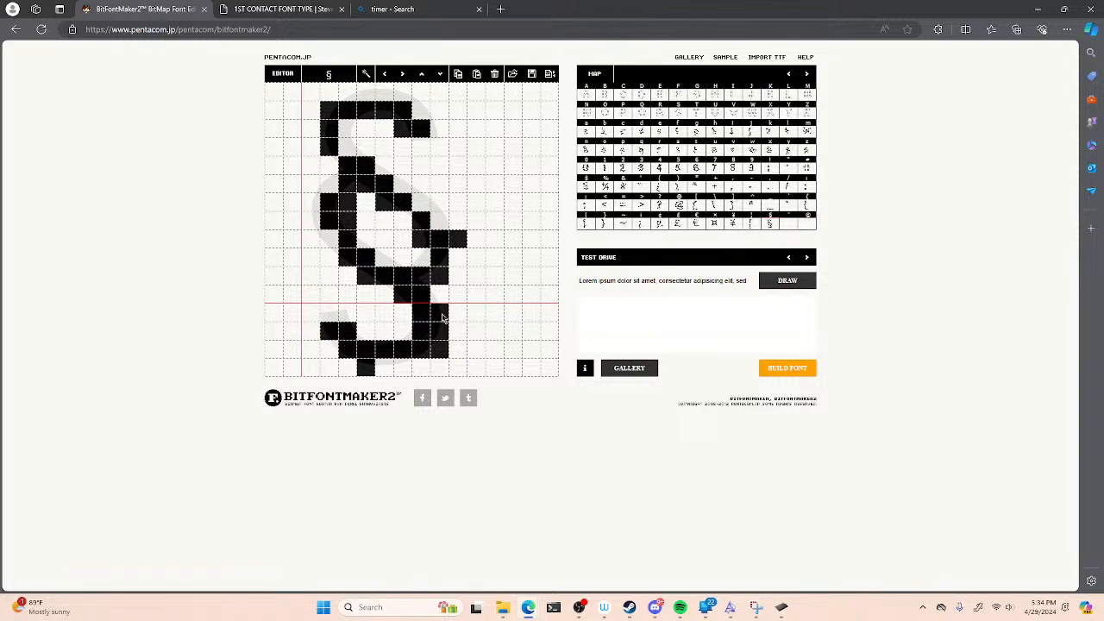
- Draw a rough diaeresis, and a copyright sign with a blocky C inside a broken, uneven ring
{"action": "left_click", "coordinate": [786, 225]}
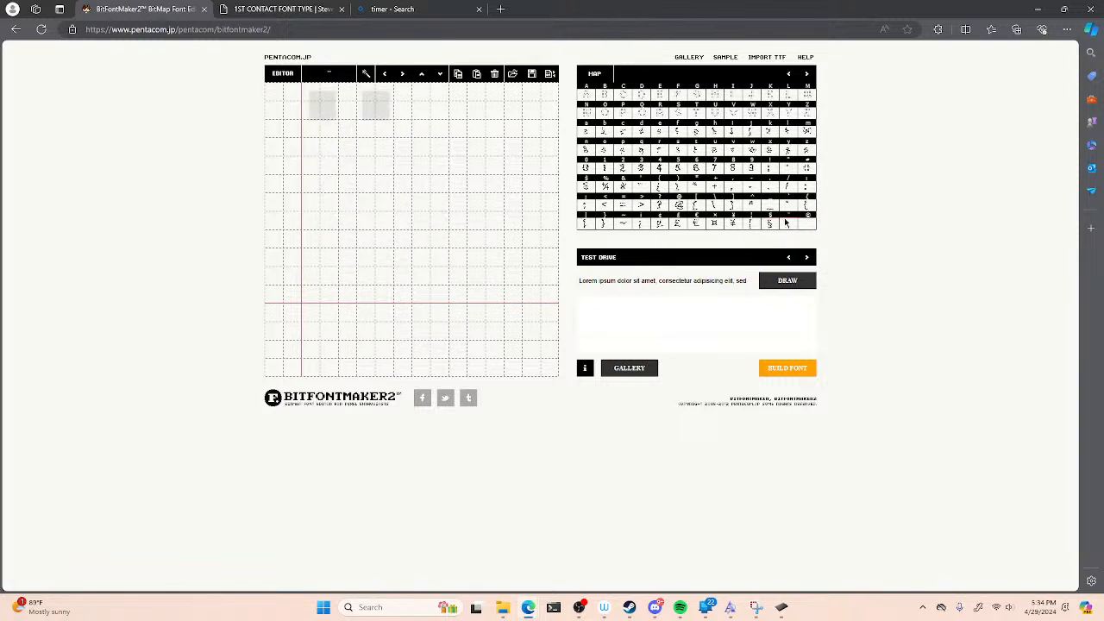
{"action": "left_click", "coordinate": [314, 99]}
{"action": "mouse_move", "coordinate": [314, 101]}
{"action": "left_mouse_down"}
{"action": "mouse_move", "coordinate": [323, 135]}
{"action": "mouse_move", "coordinate": [324, 99]}
{"action": "mouse_move", "coordinate": [374, 110]}
{"action": "mouse_move", "coordinate": [387, 146]}
{"action": "left_mouse_up"}
{"action": "mouse_move", "coordinate": [389, 107]}
{"action": "left_mouse_down"}
{"action": "mouse_move", "coordinate": [294, 131]}
{"action": "mouse_move", "coordinate": [349, 259]}
{"action": "mouse_move", "coordinate": [338, 283]}
{"action": "mouse_move", "coordinate": [403, 305]}
{"action": "mouse_move", "coordinate": [482, 301]}
{"action": "mouse_move", "coordinate": [536, 260]}
{"action": "mouse_move", "coordinate": [540, 147]}
{"action": "mouse_move", "coordinate": [477, 96]}
{"action": "mouse_move", "coordinate": [431, 93]}
{"action": "left_mouse_up"}
{"action": "left_click", "coordinate": [814, 226]}
{"action": "mouse_move", "coordinate": [458, 168]}
{"action": "left_mouse_down"}
{"action": "mouse_move", "coordinate": [374, 210]}
{"action": "mouse_move", "coordinate": [402, 265]}
{"action": "mouse_move", "coordinate": [457, 240]}
{"action": "left_mouse_up"}
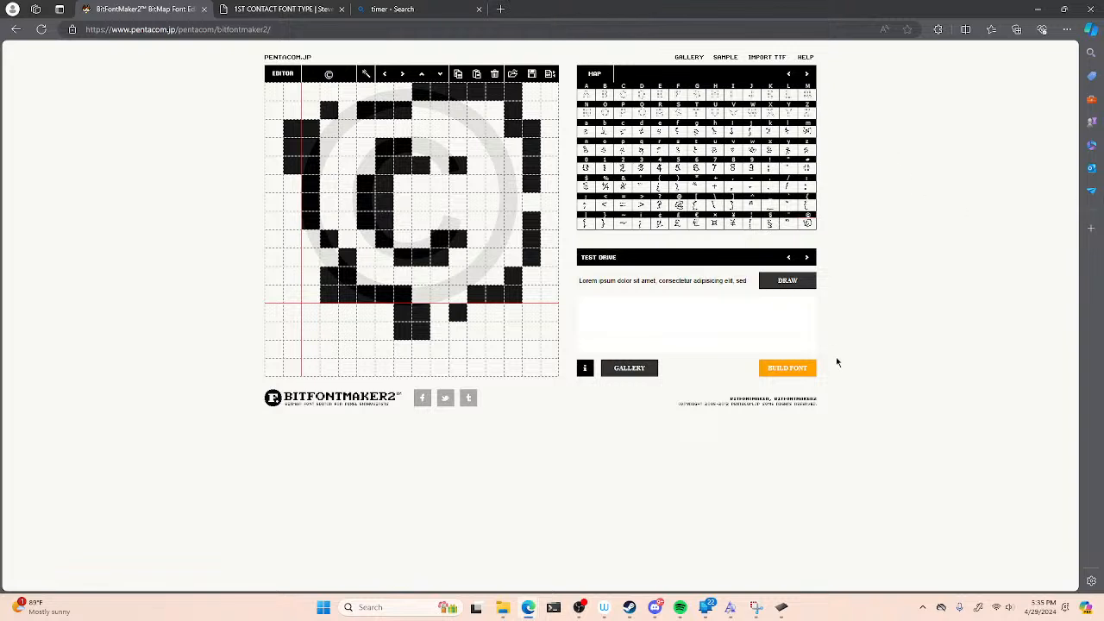
- Save the font's current glyph data
{"action": "left_click", "coordinate": [533, 76]}
{"action": "left_click", "coordinate": [594, 92]}
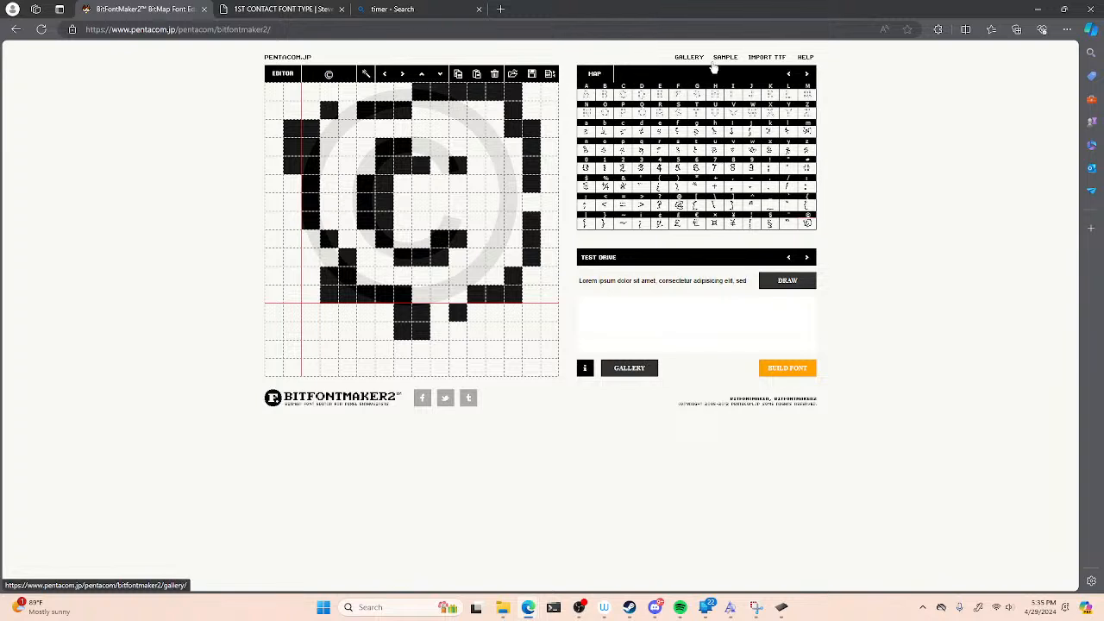
- Examine the font's import/export data and the further character map pages with accented letters
{"action": "left_click", "coordinate": [551, 76]}
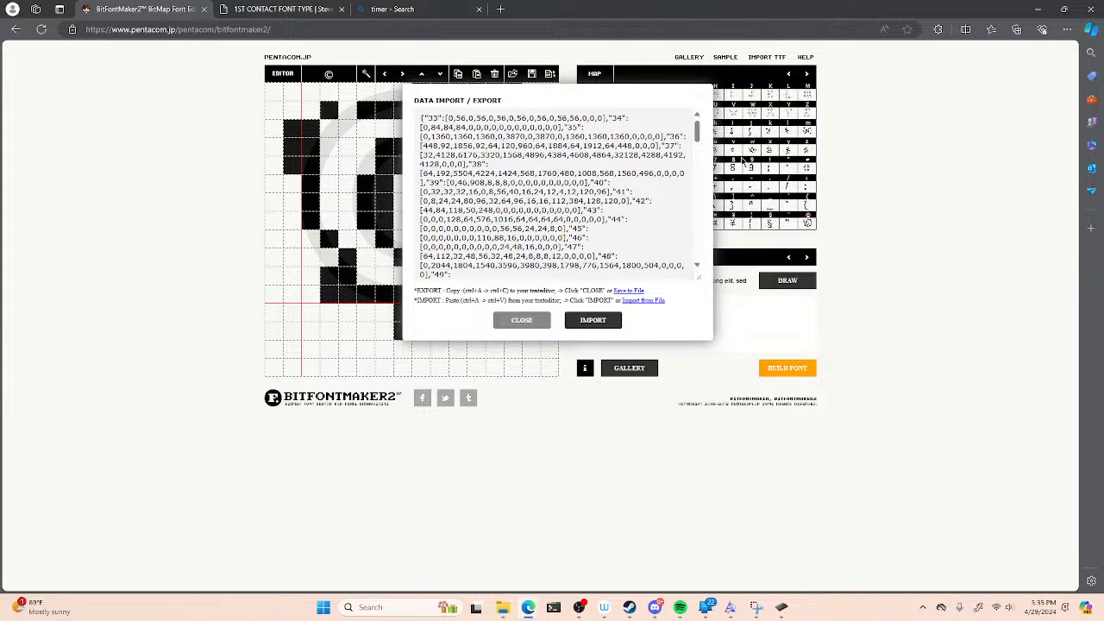
{"action": "mouse_move", "coordinate": [698, 134]}
{"action": "left_mouse_down"}
{"action": "mouse_move", "coordinate": [705, 259]}
{"action": "mouse_move", "coordinate": [709, 121]}
{"action": "left_mouse_up"}
{"action": "left_click", "coordinate": [530, 319]}
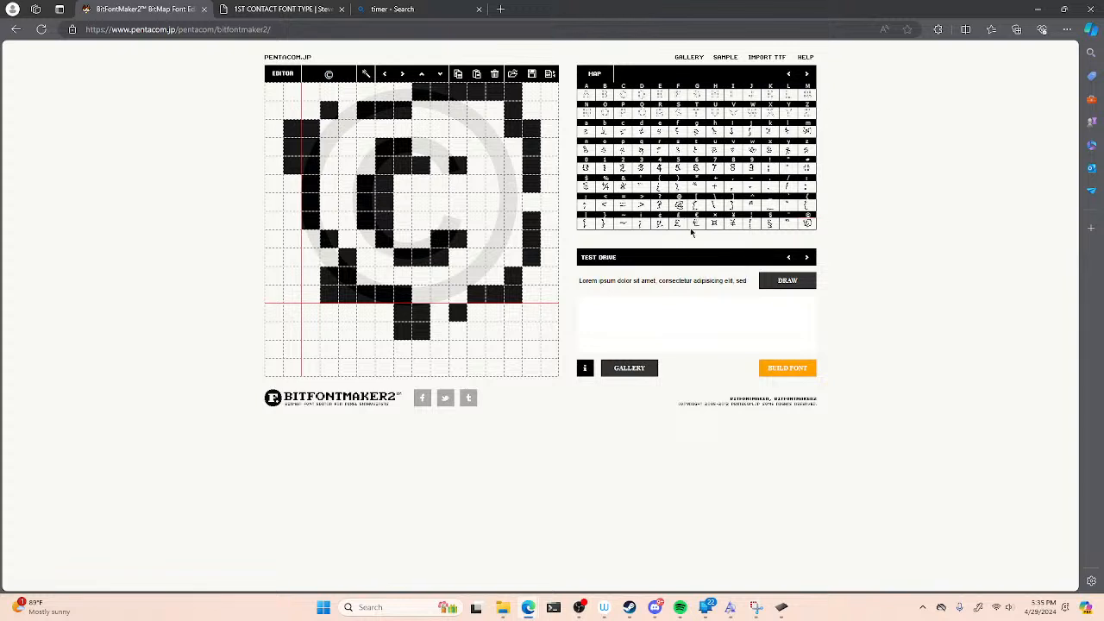
{"action": "left_click", "coordinate": [806, 75]}
{"action": "left_click", "coordinate": [806, 76]}
{"action": "left_click", "coordinate": [788, 76]}
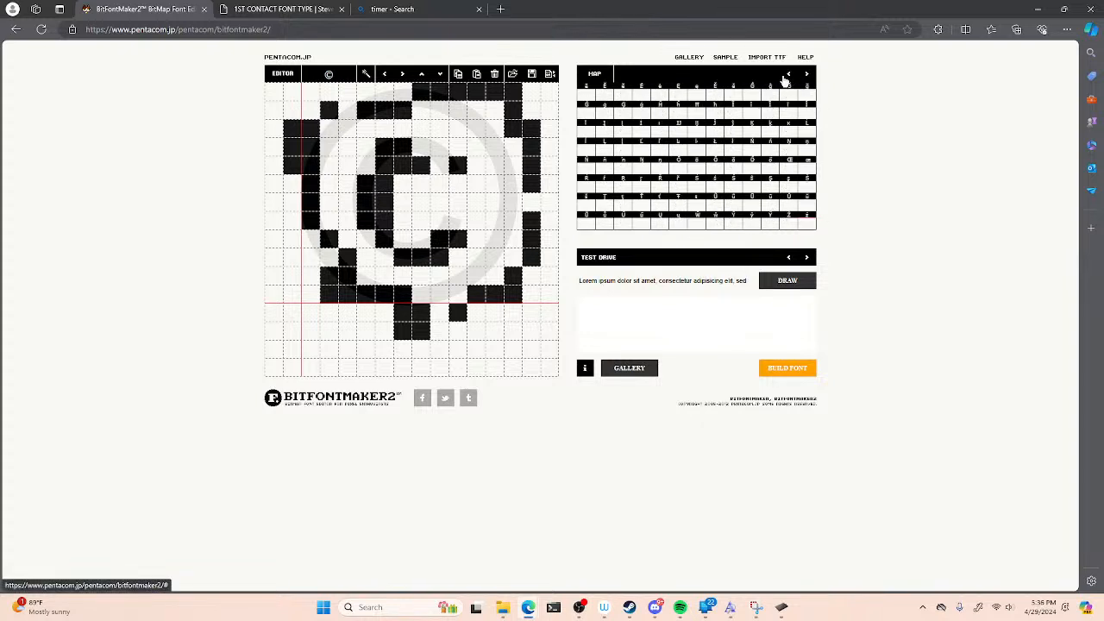
- Start building the font from the completed character map and enter AAA as the font name
{"action": "left_click", "coordinate": [806, 76]}
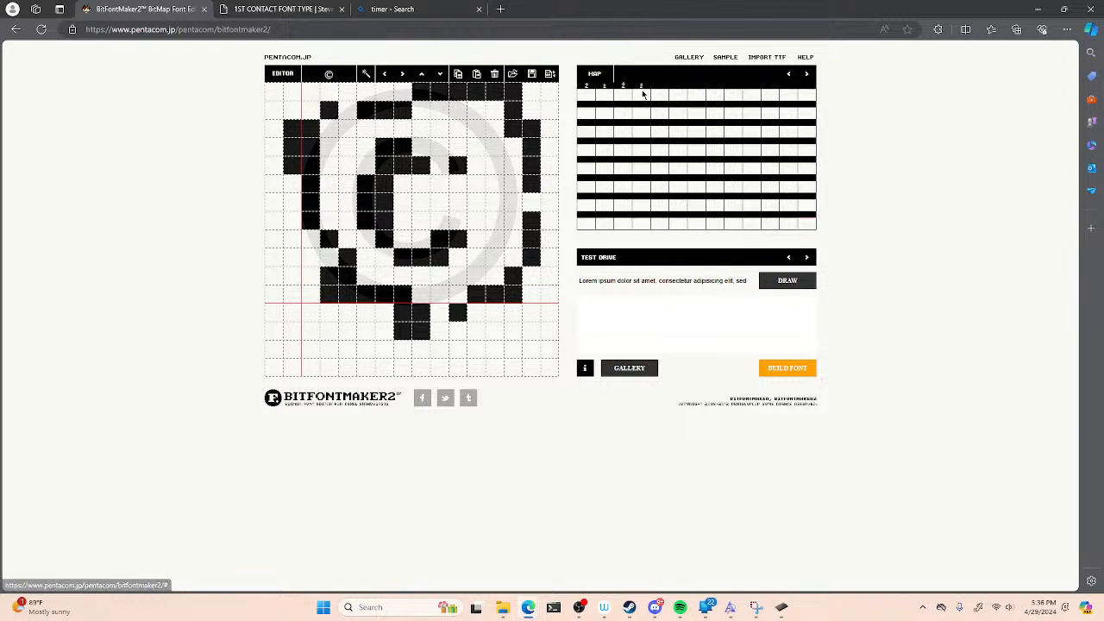
{"action": "left_click", "coordinate": [790, 77]}
{"action": "left_click", "coordinate": [788, 77]}
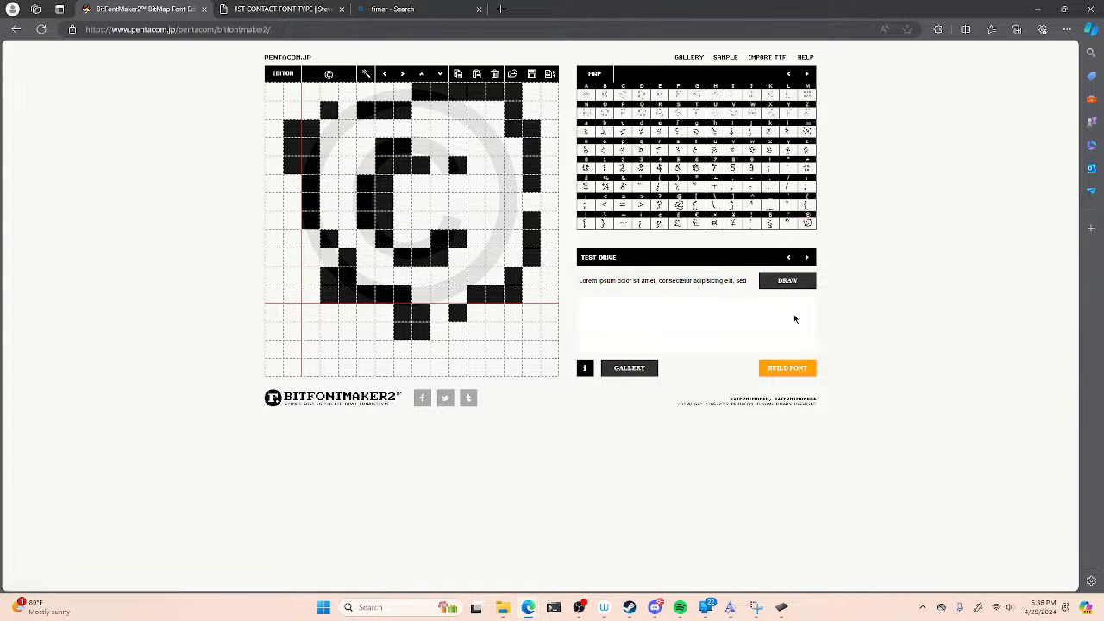
{"action": "left_click", "coordinate": [787, 368]}
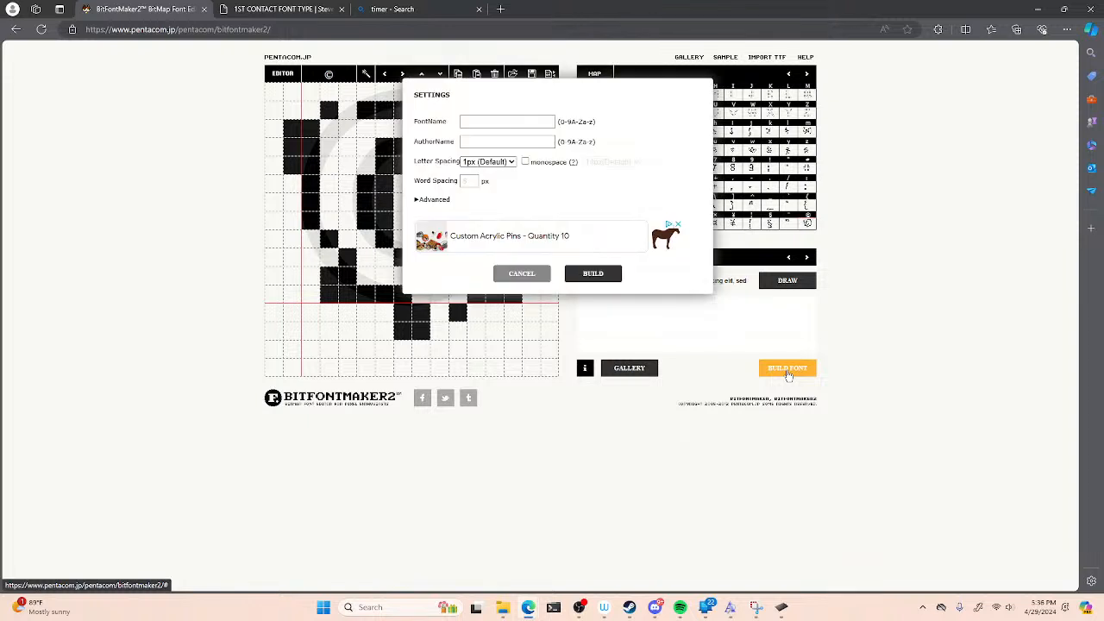
{"action": "left_click", "coordinate": [507, 123]}
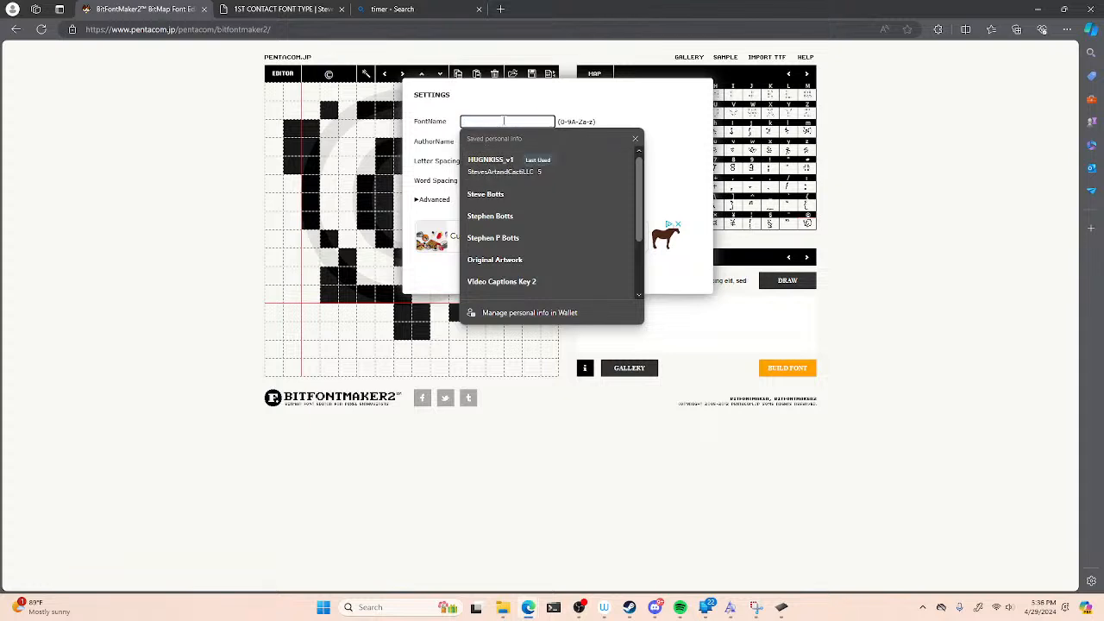
{"action": "left_click", "coordinate": [636, 139]}
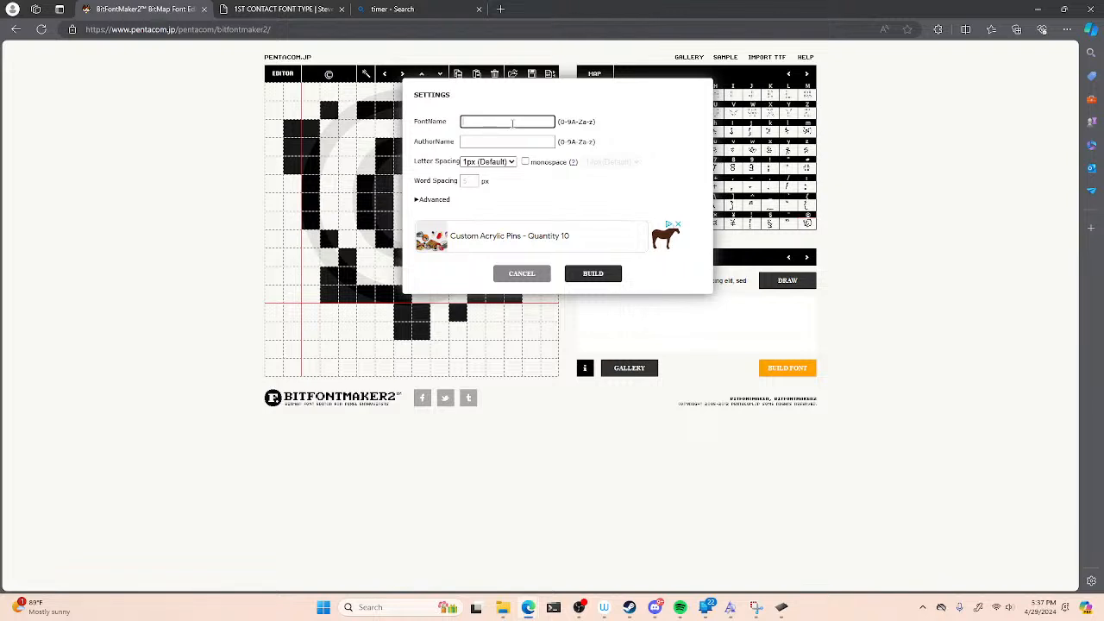
{"action": "type", "text": "AAA"}
- Enter Steves Art and Cacti LLC as the author name and set the word spacing to 14 px
{"action": "left_click", "coordinate": [490, 143]}
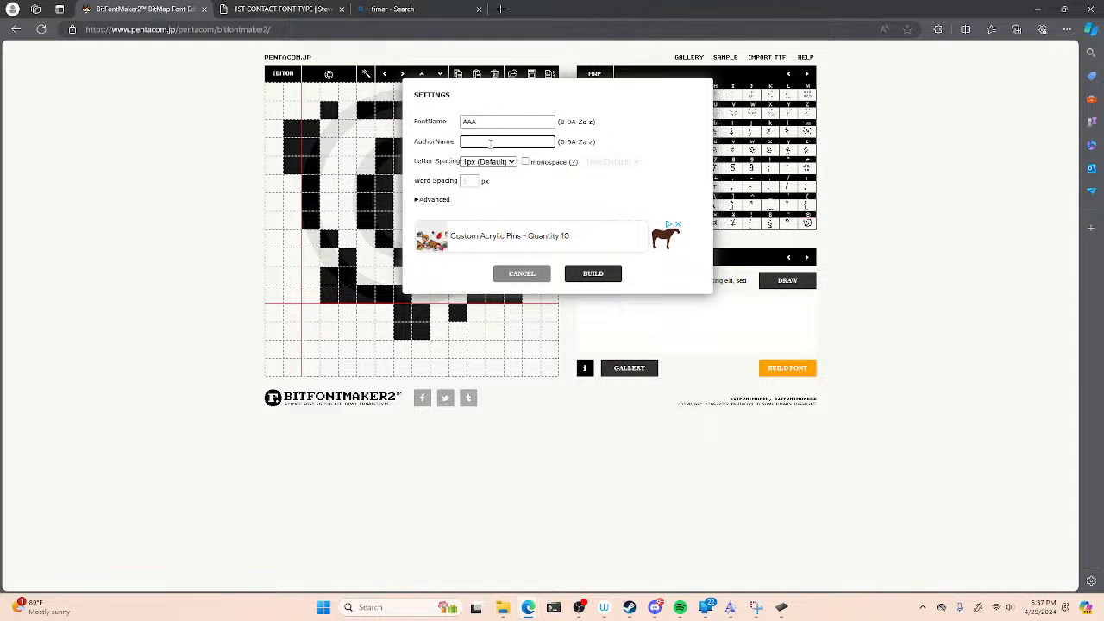
{"action": "type", "text": "Steve's Art and C"}
{"action": "key", "text": "BackSpace"}
{"action": "key", "text": "BackSpace"}
{"action": "key", "text": "BackSpace"}
{"action": "key", "text": "BackSpace"}
{"action": "key", "text": "BackSpace"}
{"action": "key", "text": "BackSpace"}
{"action": "key", "text": "BackSpace"}
{"action": "key", "text": "BackSpace"}
{"action": "key", "text": "BackSpace"}
{"action": "key", "text": "BackSpace"}
{"action": "left_click", "coordinate": [477, 182]}
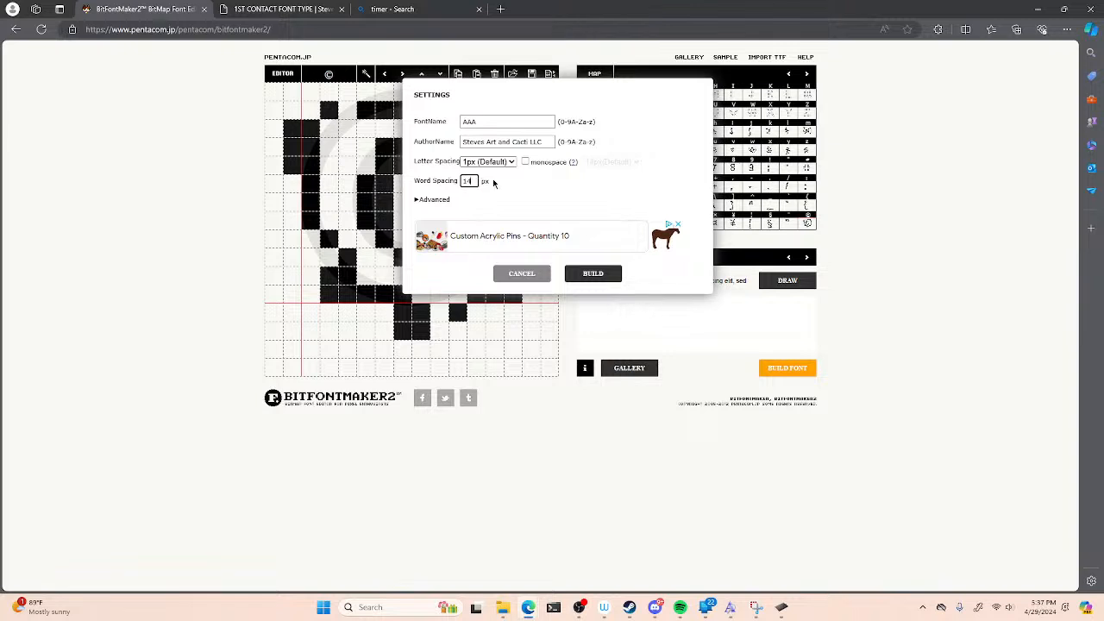
- Examine the letter spacing choices, the monospace illustration and the advanced metrics options for the font build
{"action": "left_click", "coordinate": [513, 162]}
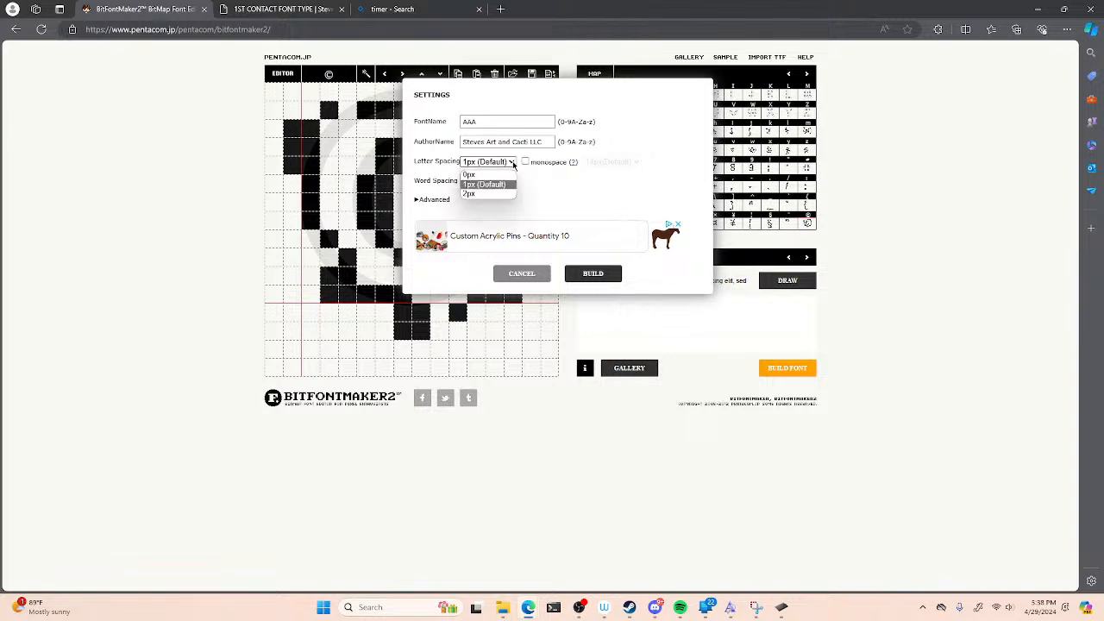
{"action": "left_click", "coordinate": [513, 162]}
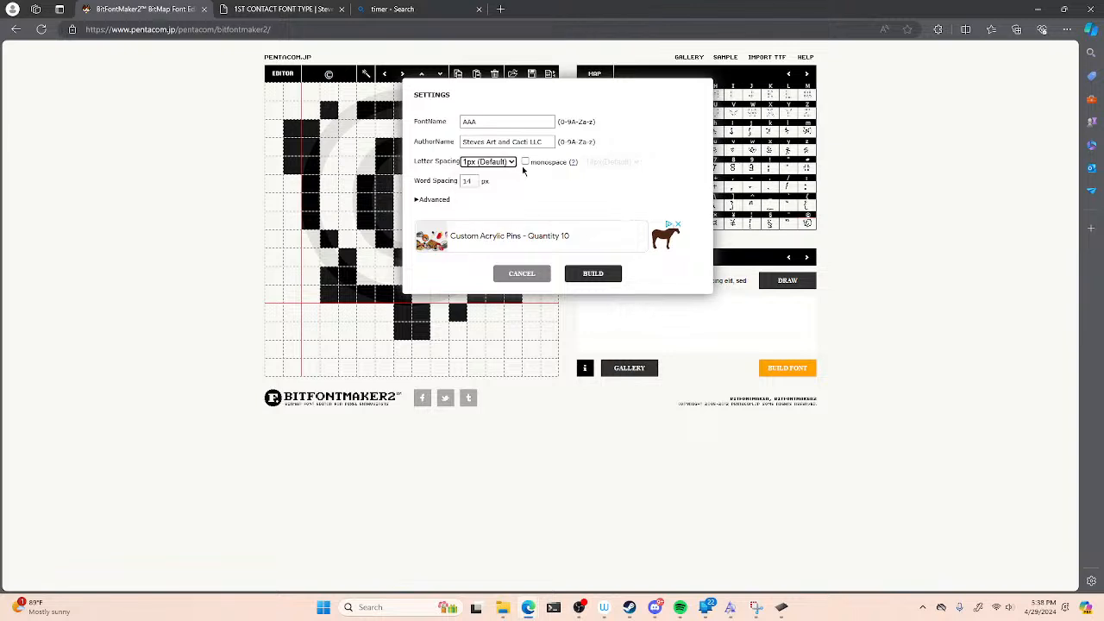
{"action": "left_click", "coordinate": [574, 161]}
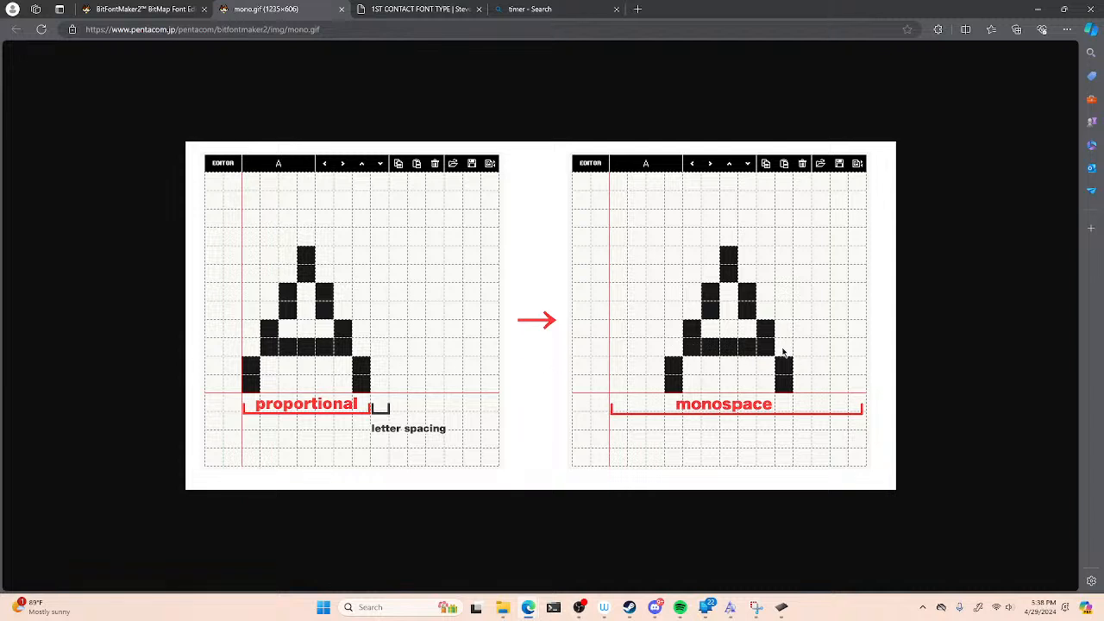
{"action": "left_click", "coordinate": [343, 10]}
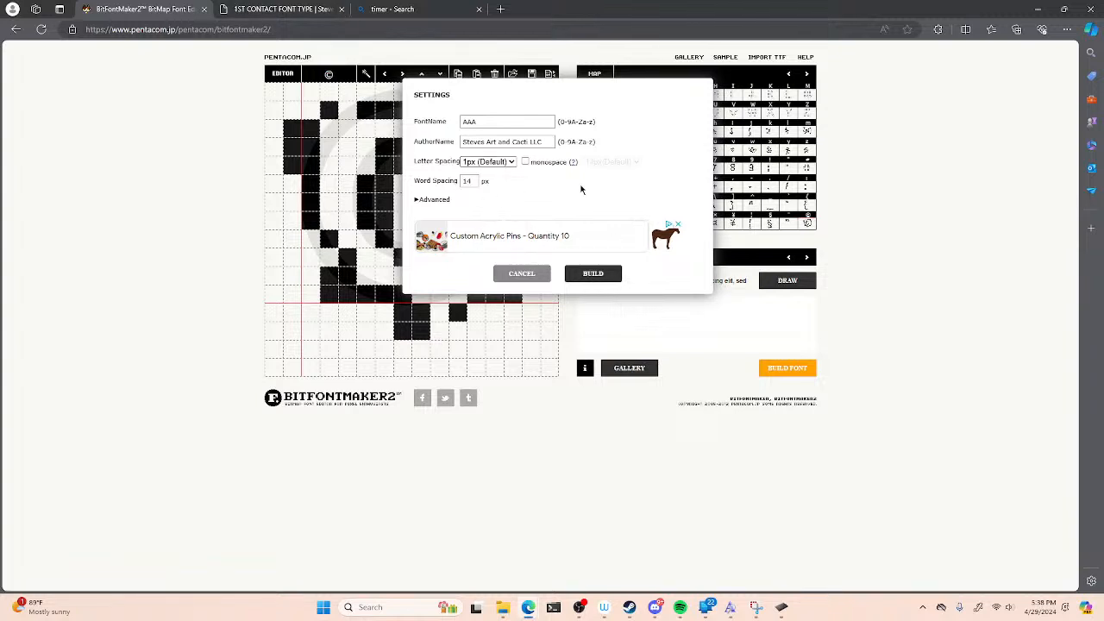
{"action": "left_click", "coordinate": [431, 201]}
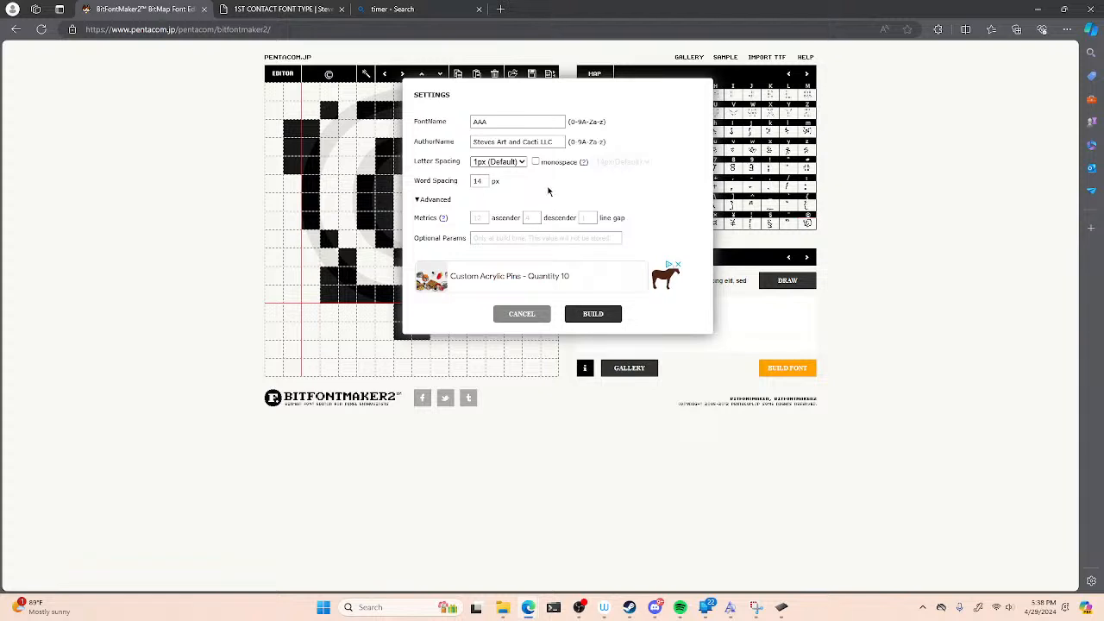
{"action": "left_click", "coordinate": [435, 200]}
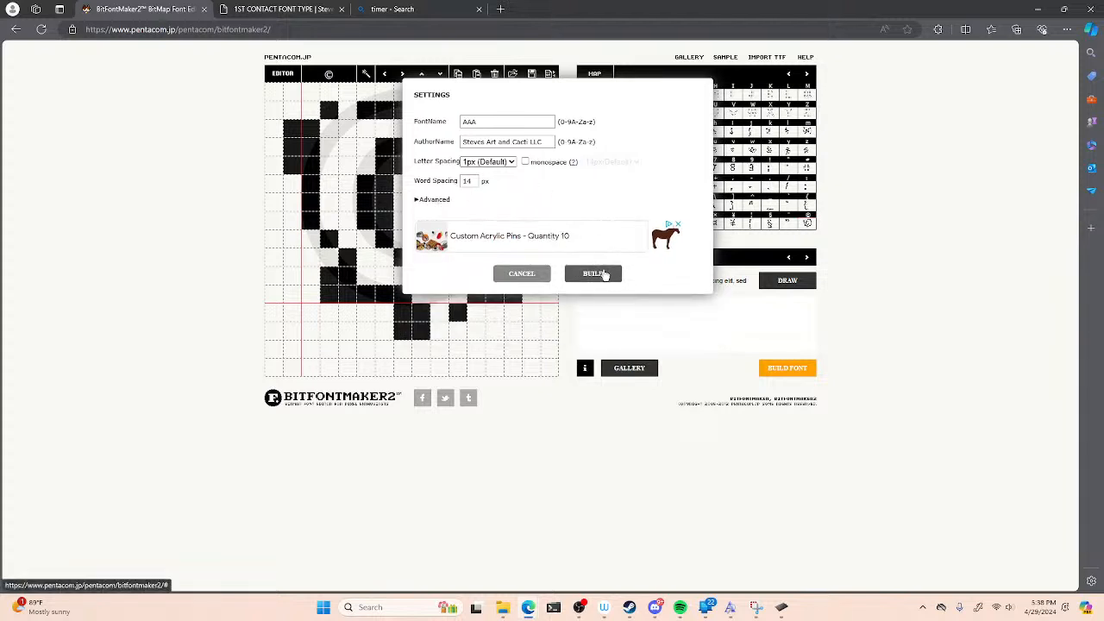
{"action": "left_click", "coordinate": [605, 274]}
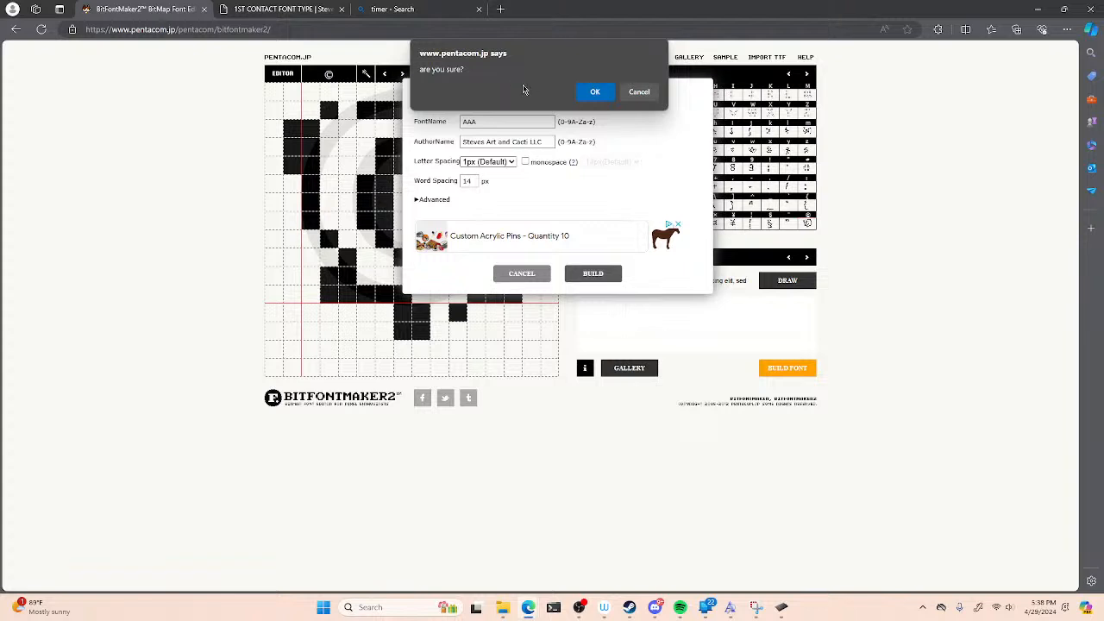
{"action": "left_click", "coordinate": [595, 93]}
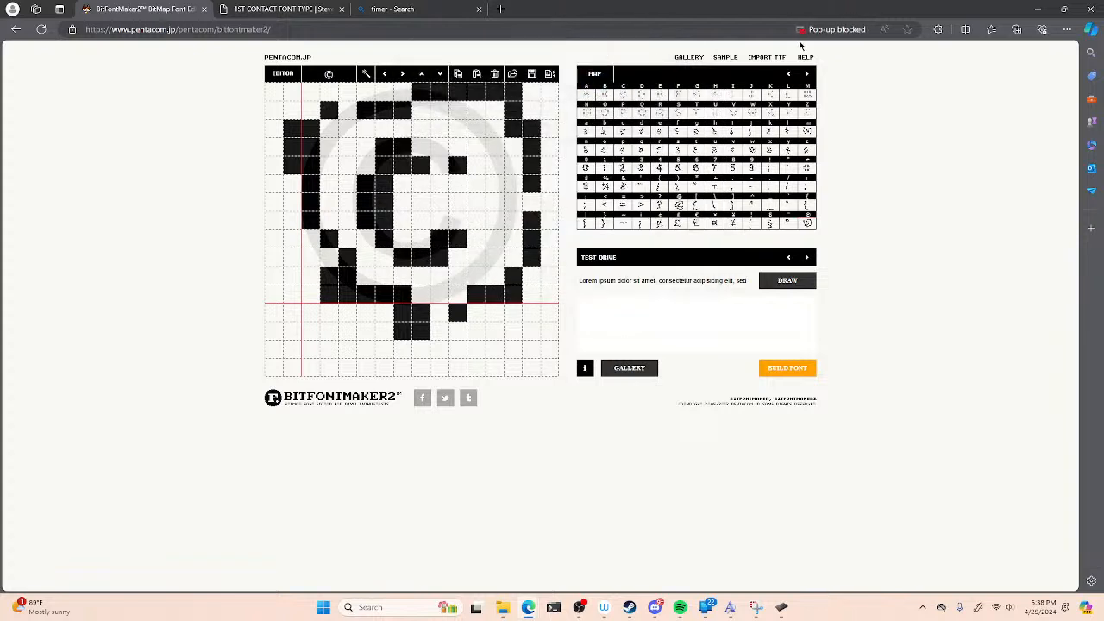
{"action": "left_click", "coordinate": [862, 30]}
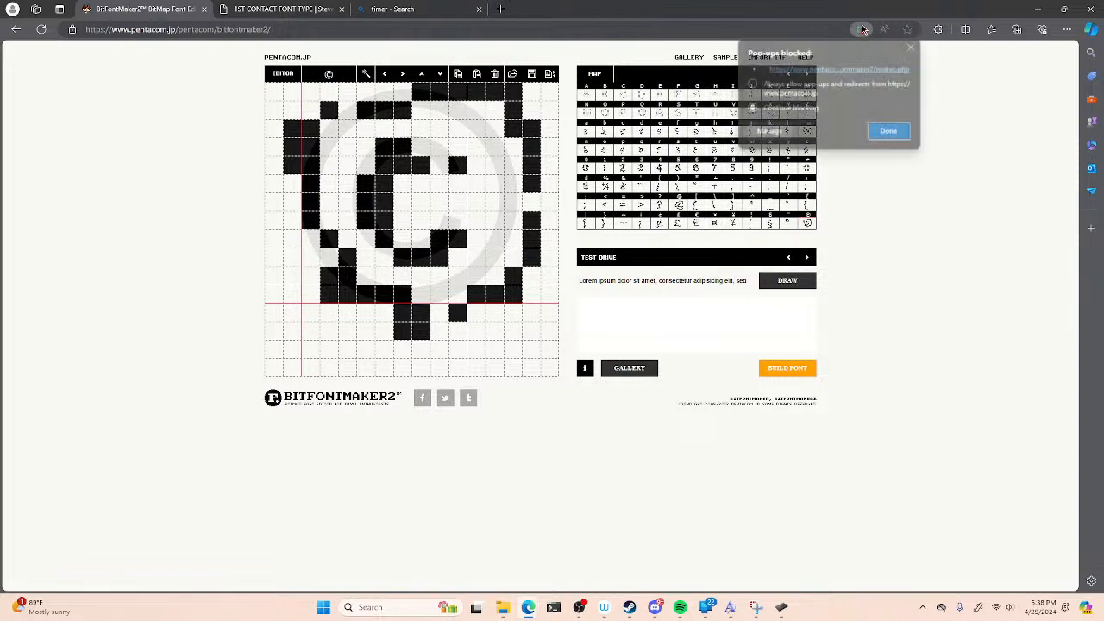
{"action": "left_click", "coordinate": [752, 85]}
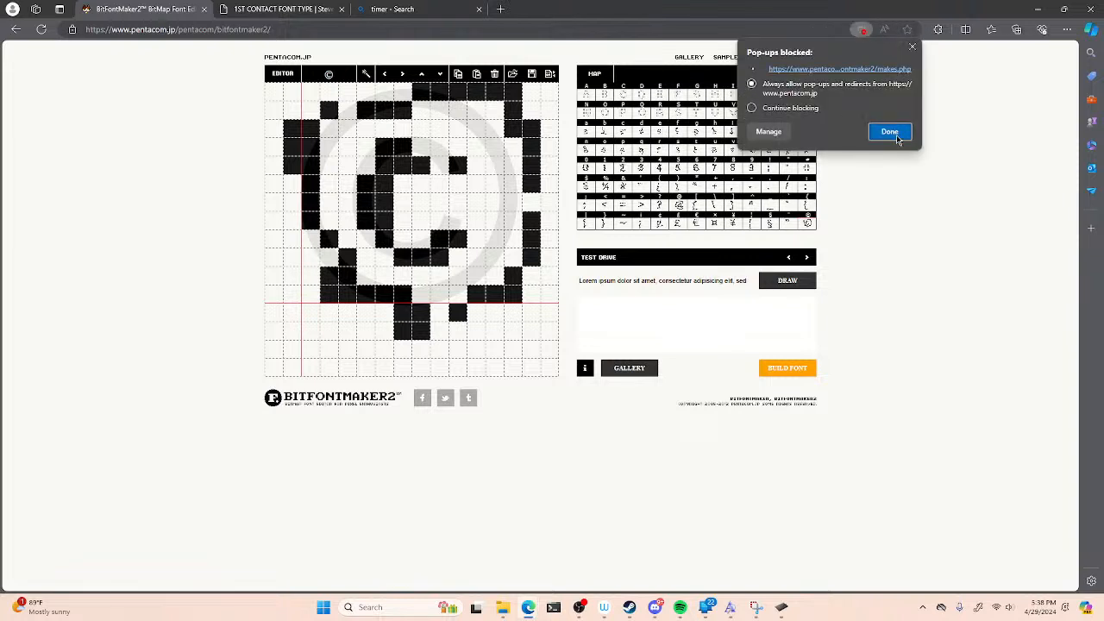
{"action": "left_click", "coordinate": [891, 133]}
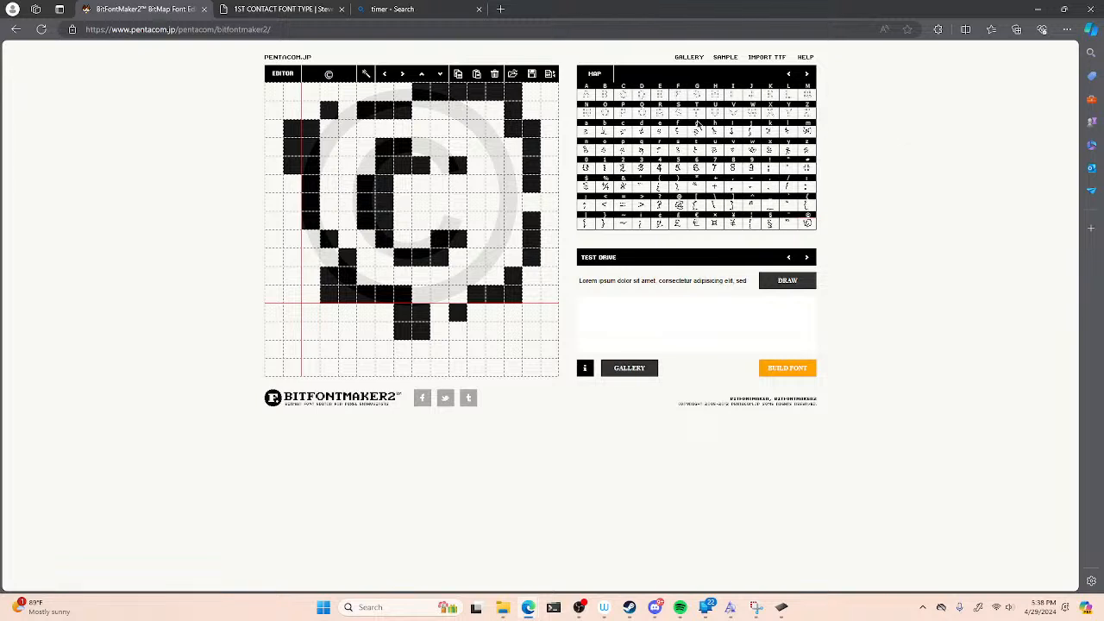
- Build the AAA font again with the same settings to download the font file
{"action": "left_click", "coordinate": [787, 368]}
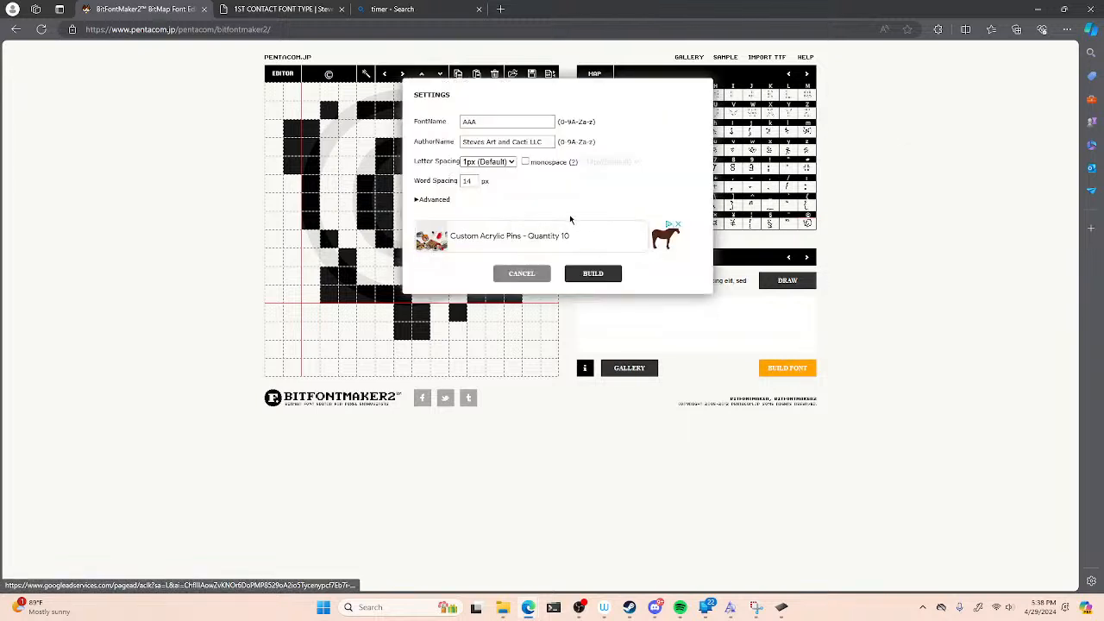
{"action": "left_click", "coordinate": [595, 278]}
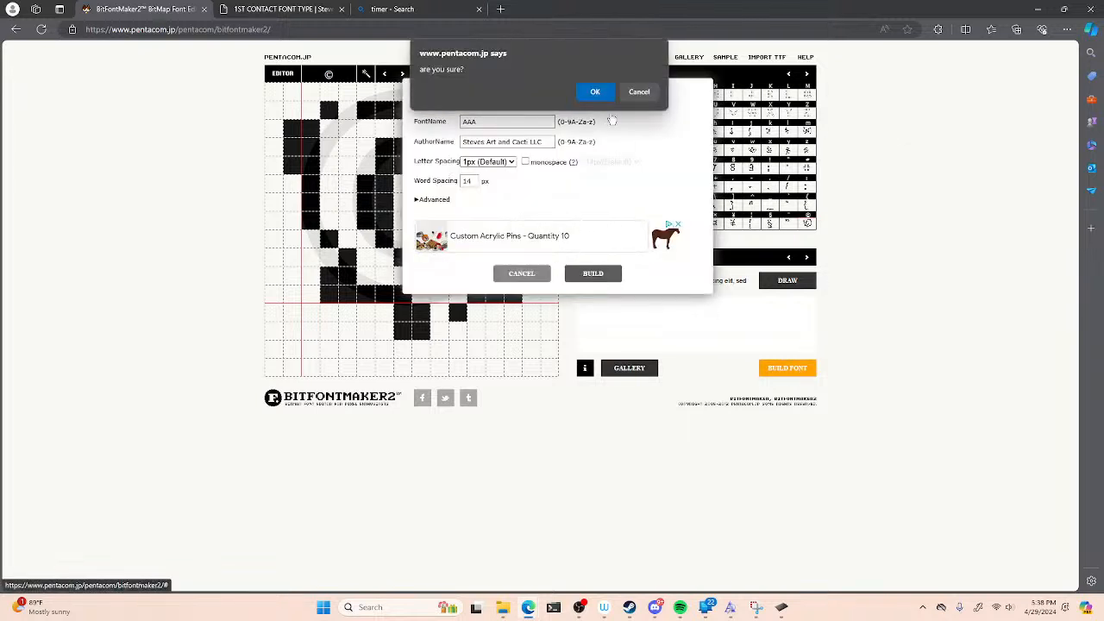
{"action": "left_click", "coordinate": [592, 91]}
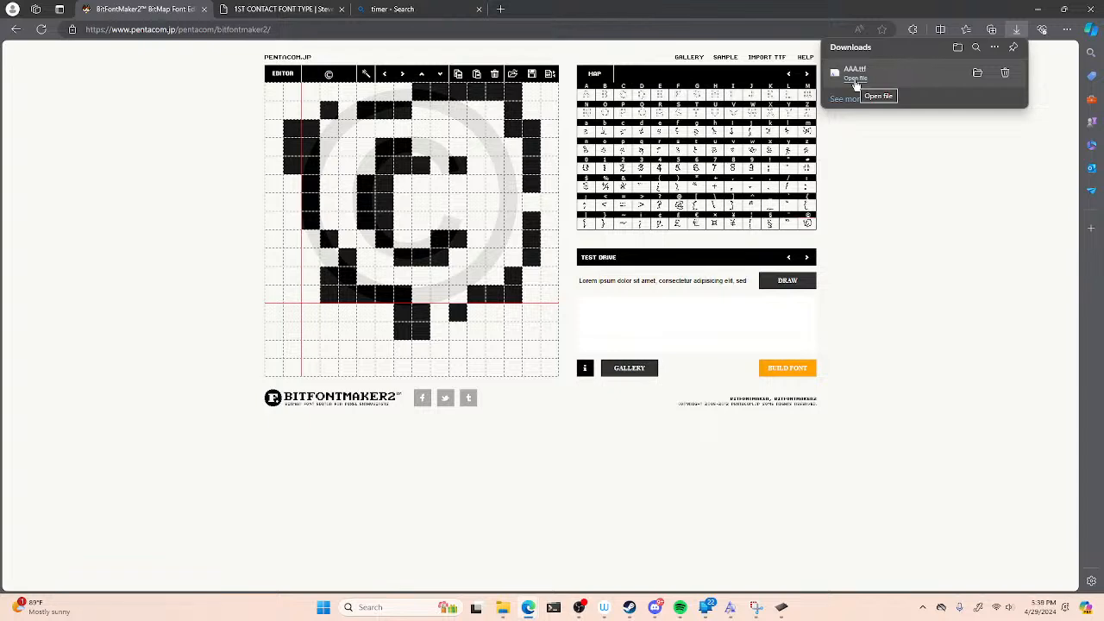
- Stop the timer on the Bing search page and return to the BitFontMaker2 page
{"action": "left_click", "coordinate": [399, 10]}
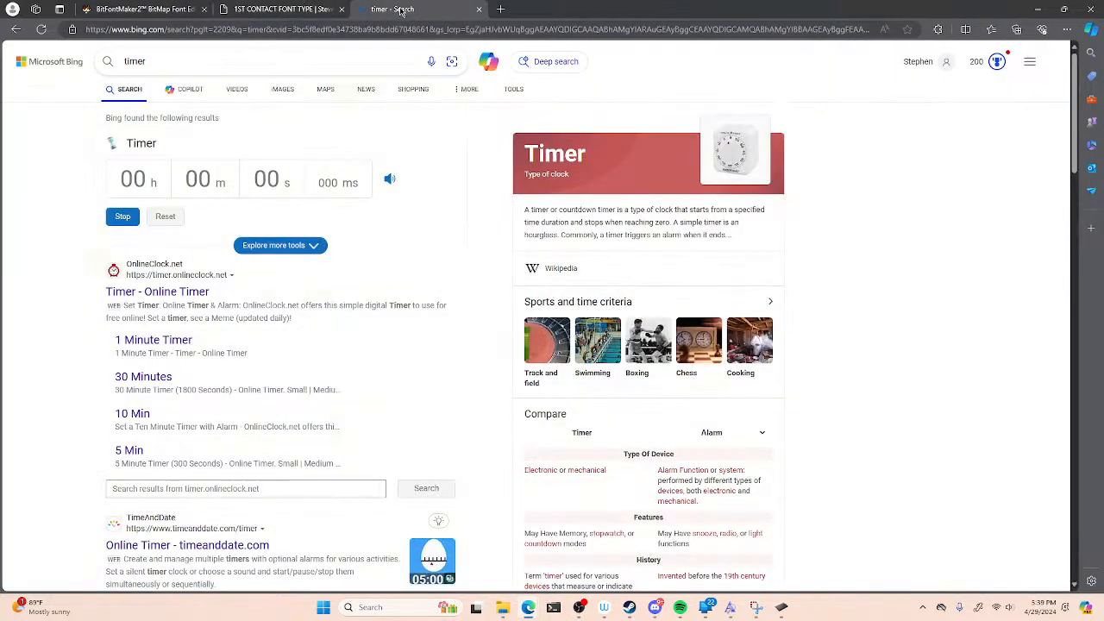
{"action": "left_click", "coordinate": [123, 218]}
{"action": "left_click", "coordinate": [278, 8]}
{"action": "left_click", "coordinate": [177, 9]}
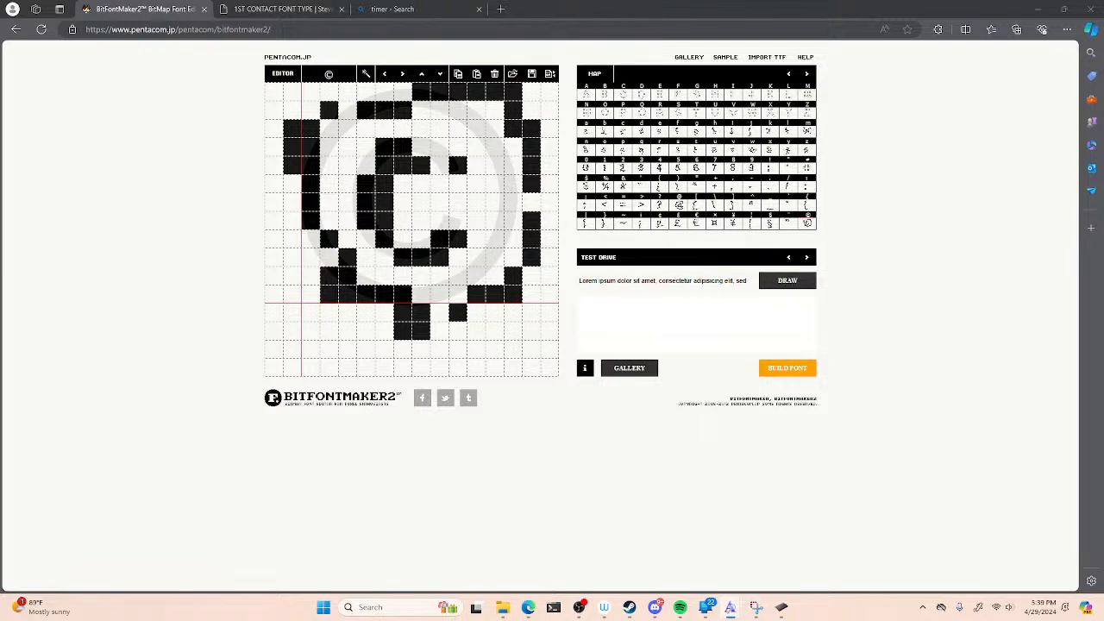
- Compare the AAA preview in Windows Font Viewer with the 1STCONTACT preview, and install the AAA font
{"action": "left_click", "coordinate": [730, 608]}
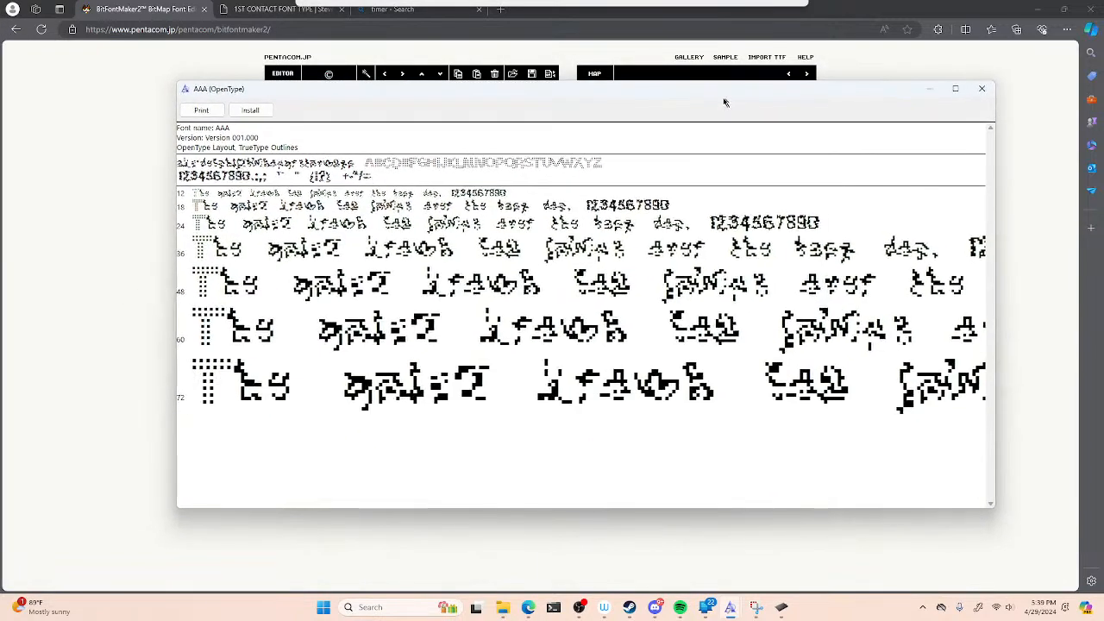
{"action": "left_click_drag", "start_coordinate": [725, 103], "coordinate": [722, 104]}
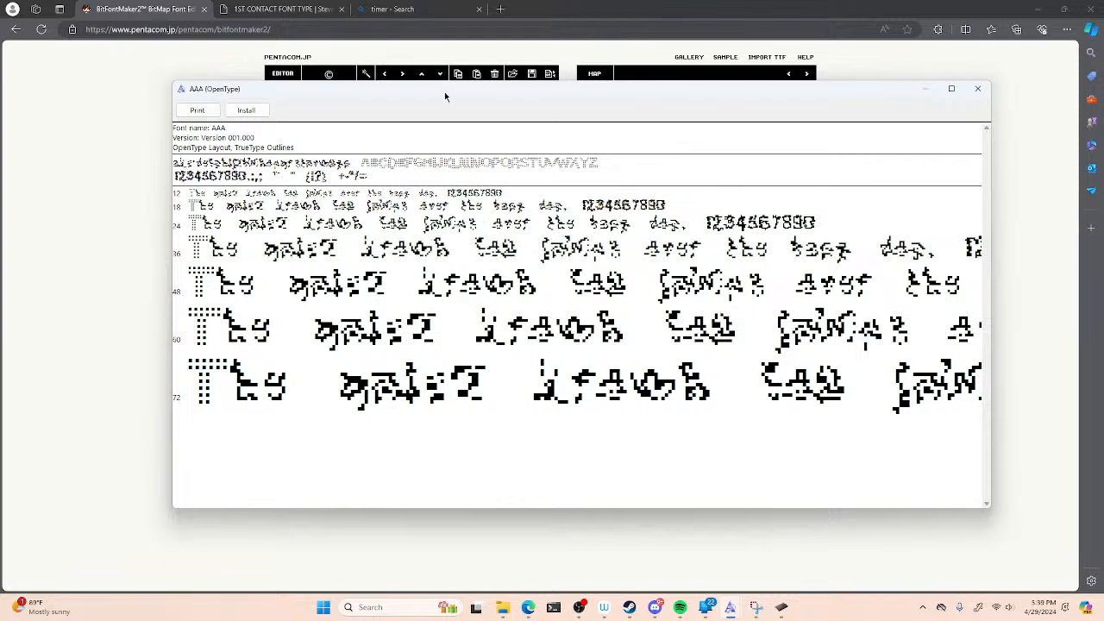
{"action": "mouse_move", "coordinate": [735, 609]}
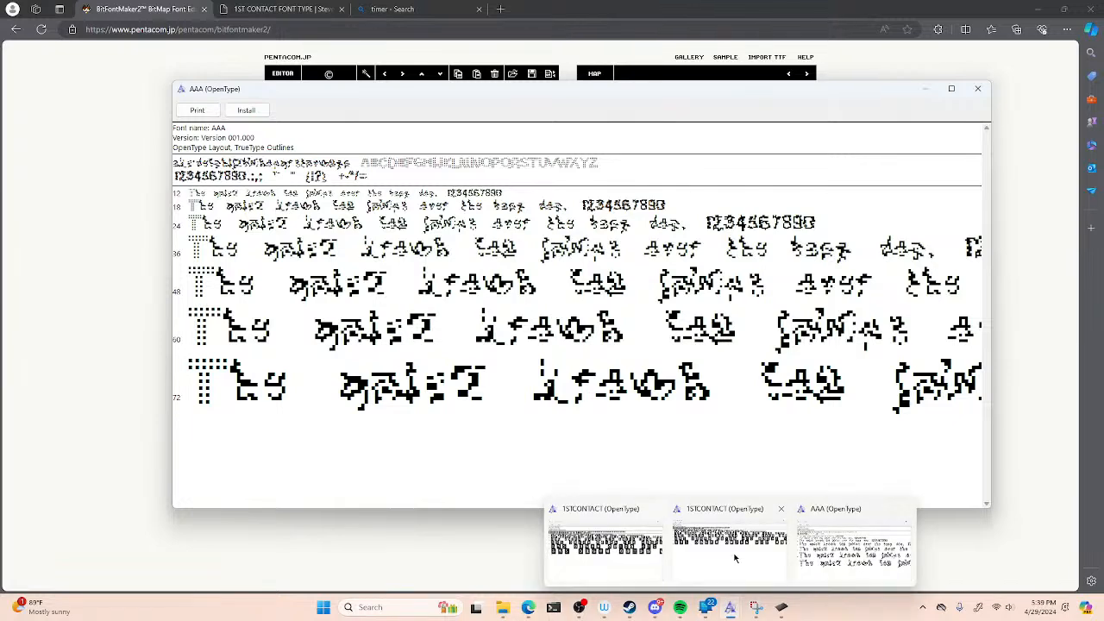
{"action": "left_click", "coordinate": [718, 557]}
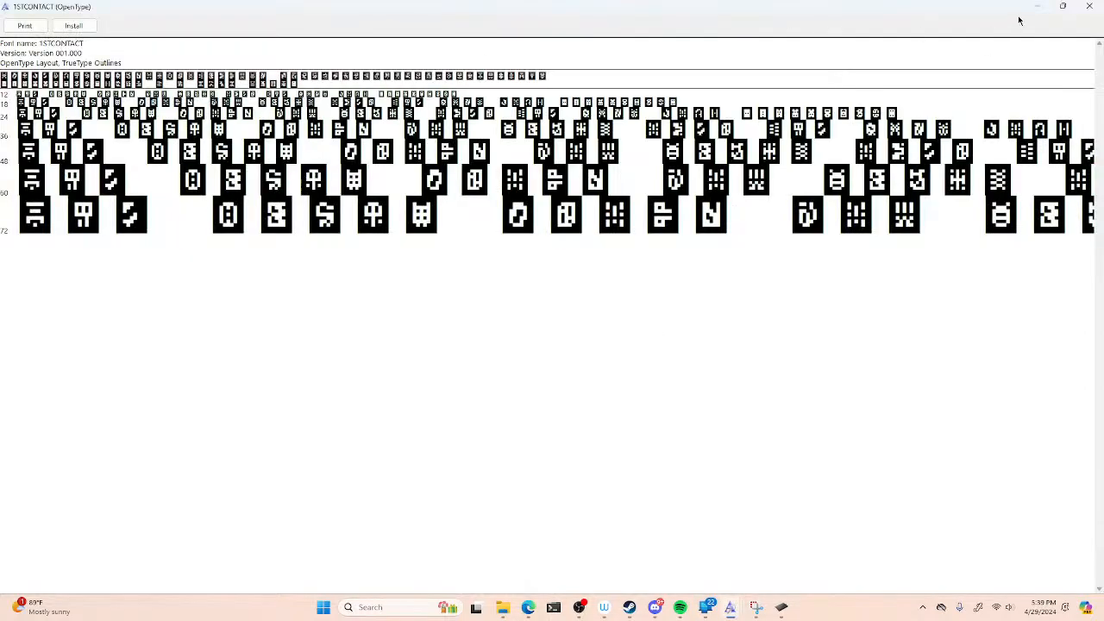
{"action": "left_click", "coordinate": [1071, 9]}
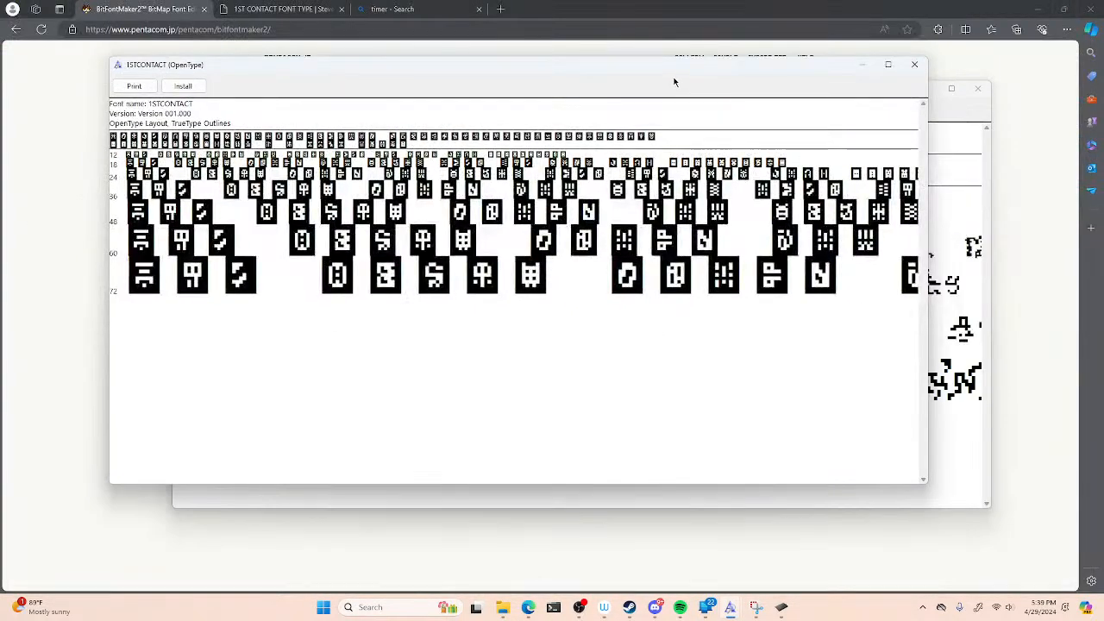
{"action": "left_click_drag", "start_coordinate": [599, 62], "coordinate": [616, 131]}
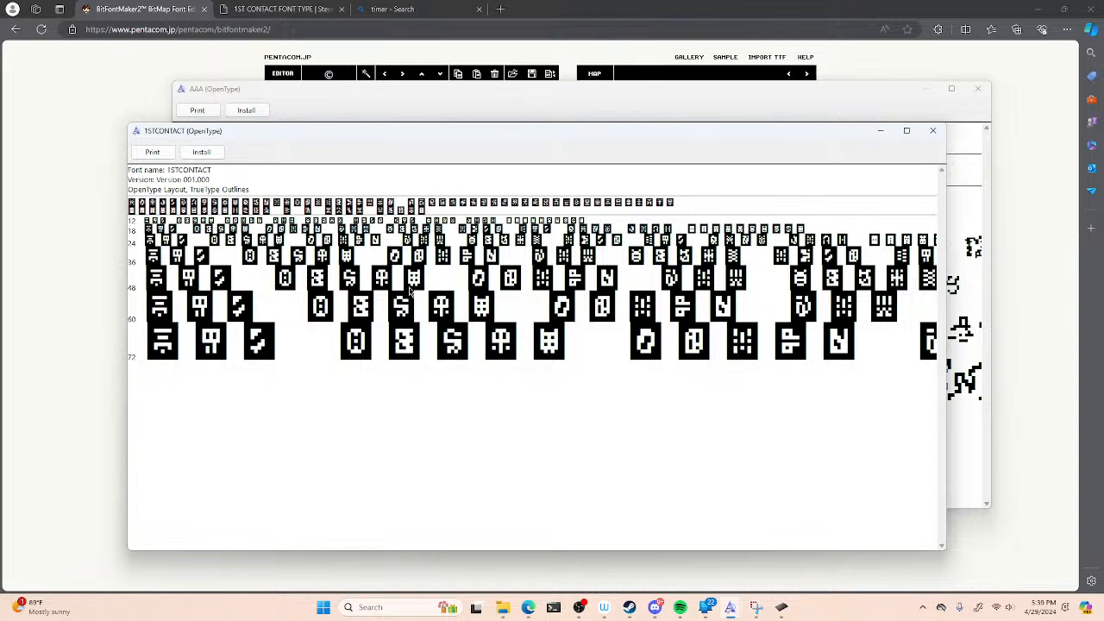
{"action": "left_click", "coordinate": [880, 130]}
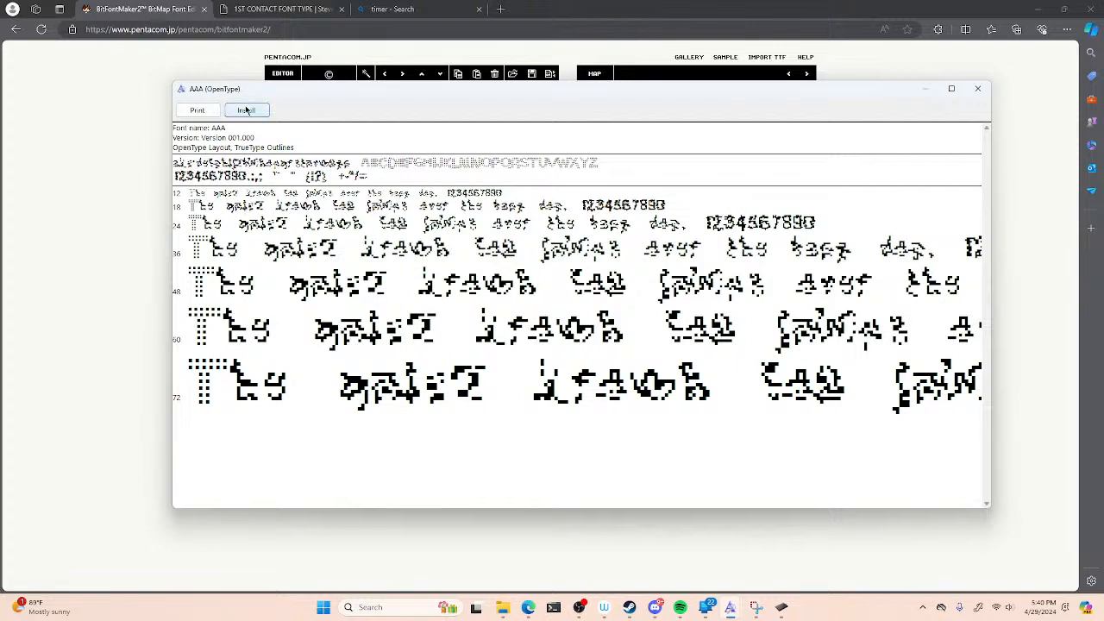
{"action": "left_click", "coordinate": [247, 111]}
- Try to launch a separate Windows Font Viewer window and return to the font editor page
{"action": "right_click", "coordinate": [729, 610]}
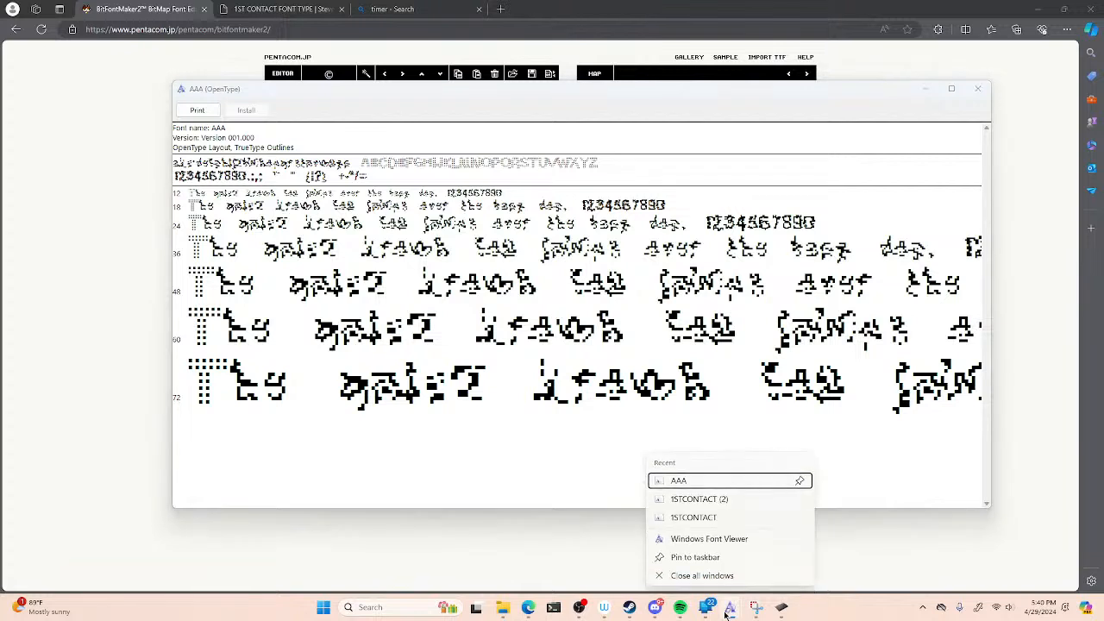
{"action": "left_click", "coordinate": [733, 539]}
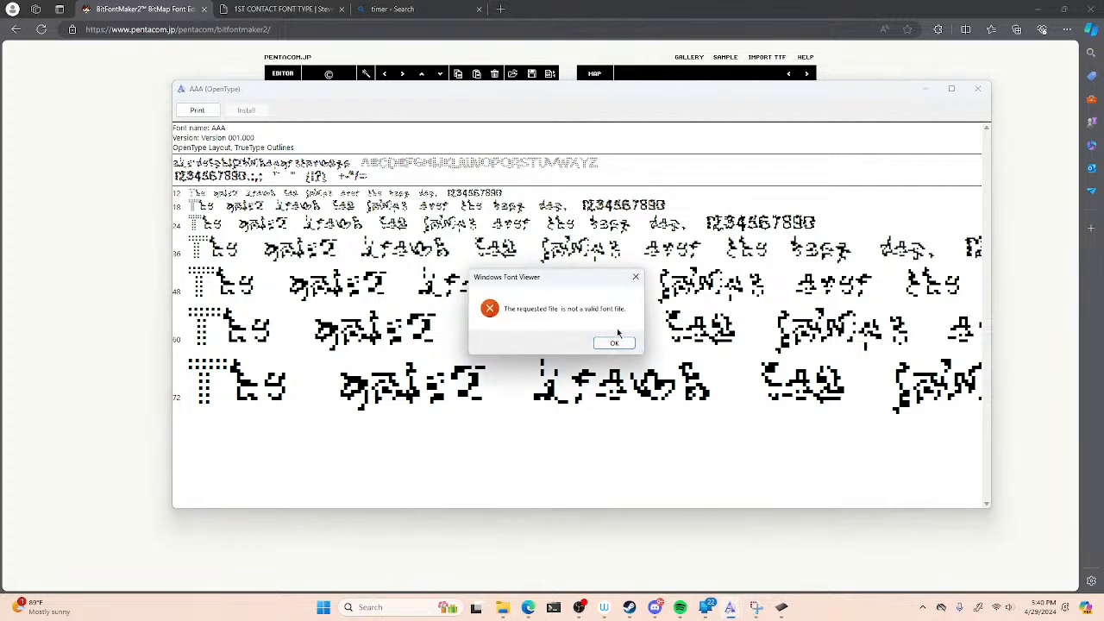
{"action": "left_click", "coordinate": [621, 347]}
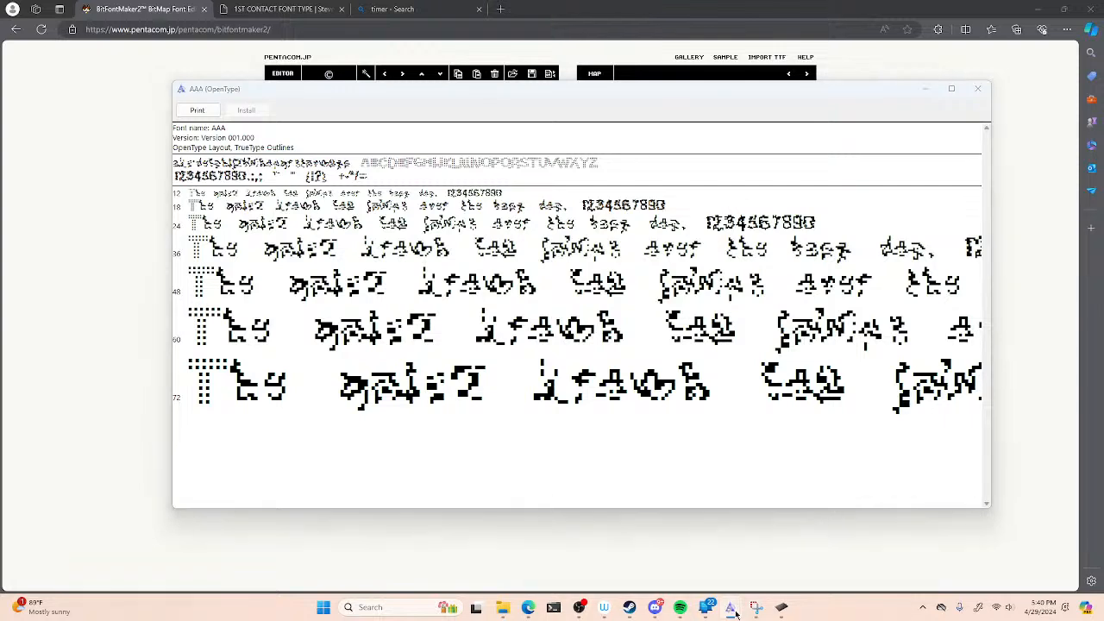
{"action": "right_click", "coordinate": [731, 609]}
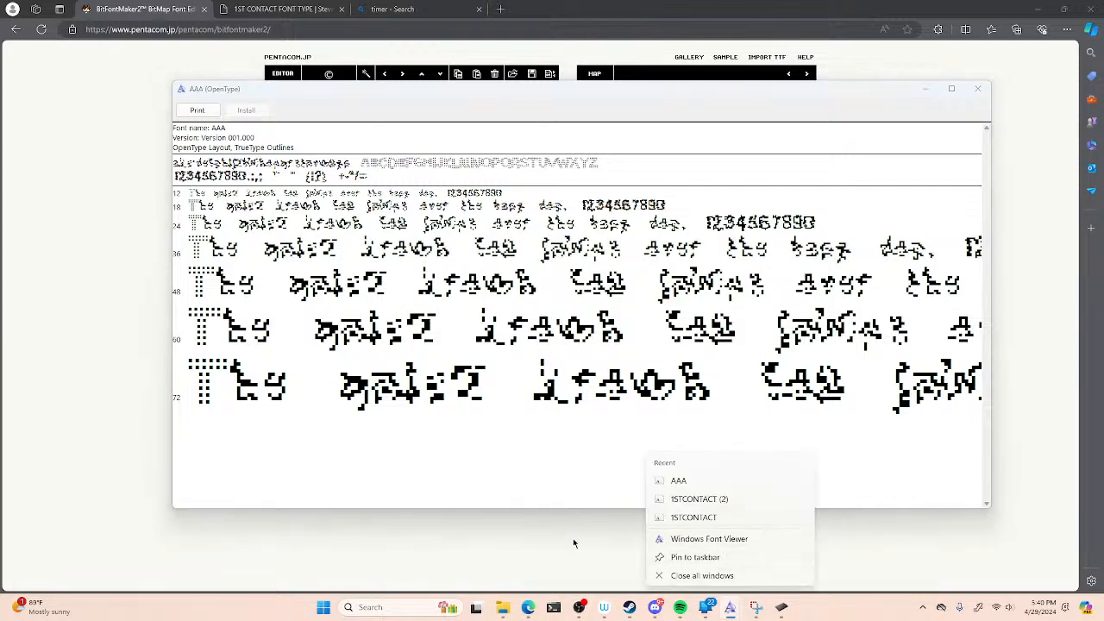
{"action": "left_click", "coordinate": [569, 531]}
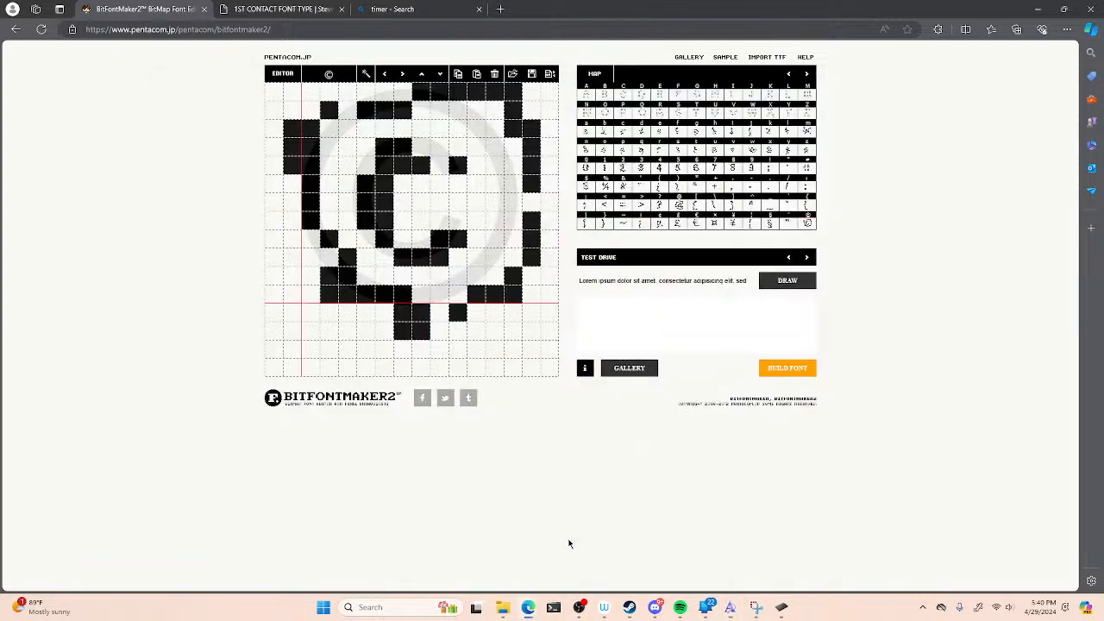
- Search Windows for "windows font viewer", close the resulting web page, and return to the BitFontMaker2 page
{"action": "left_click", "coordinate": [396, 602]}
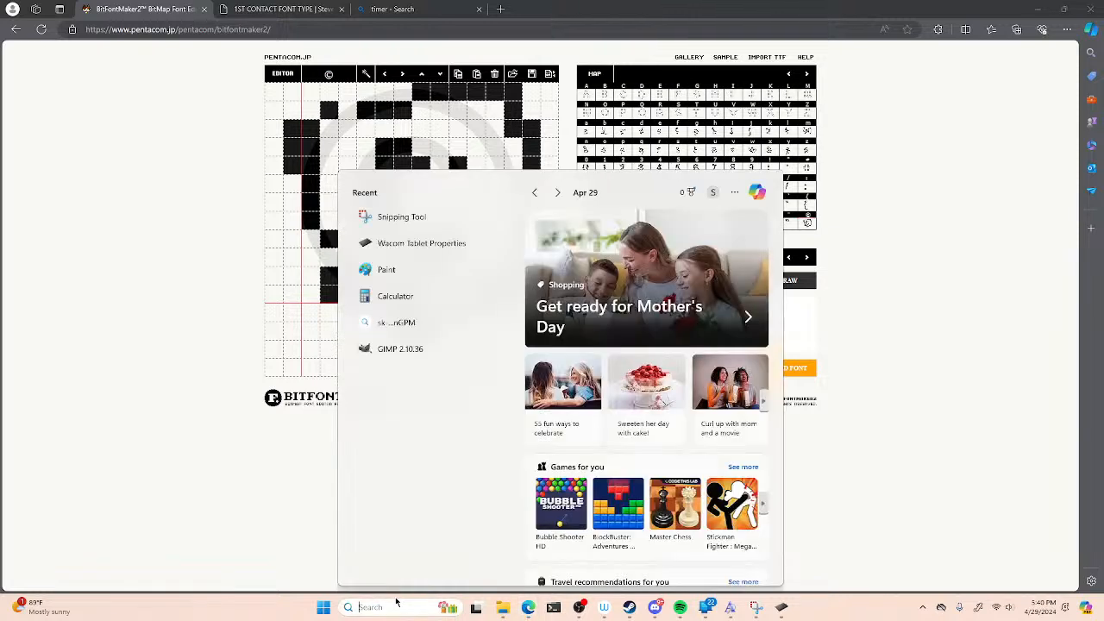
{"action": "type", "text": "windows font"}
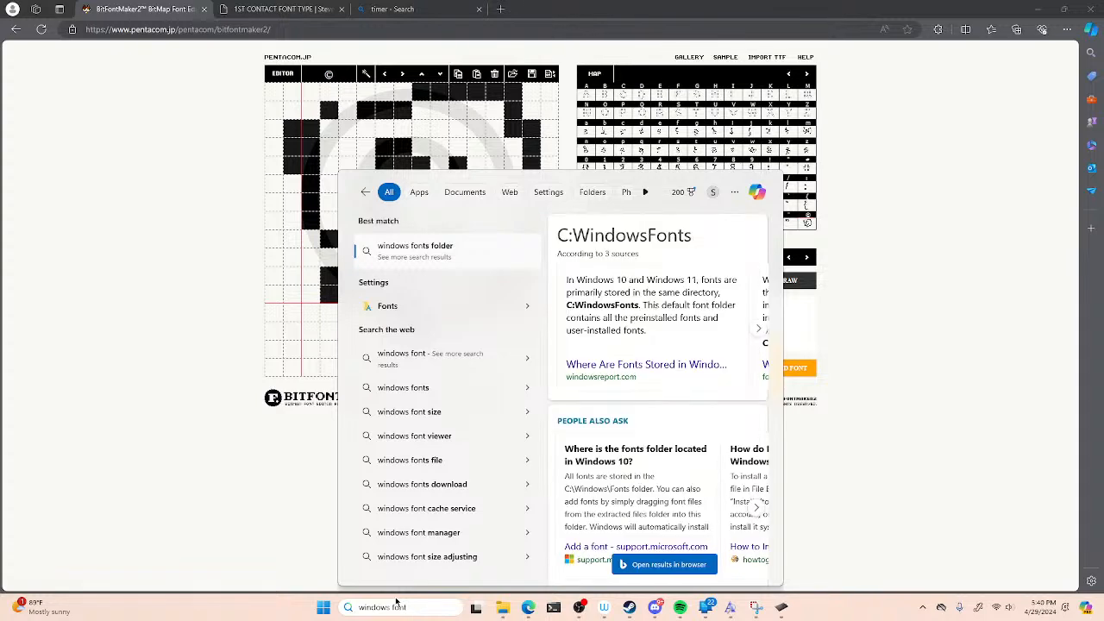
{"action": "type", "text": " viewer"}
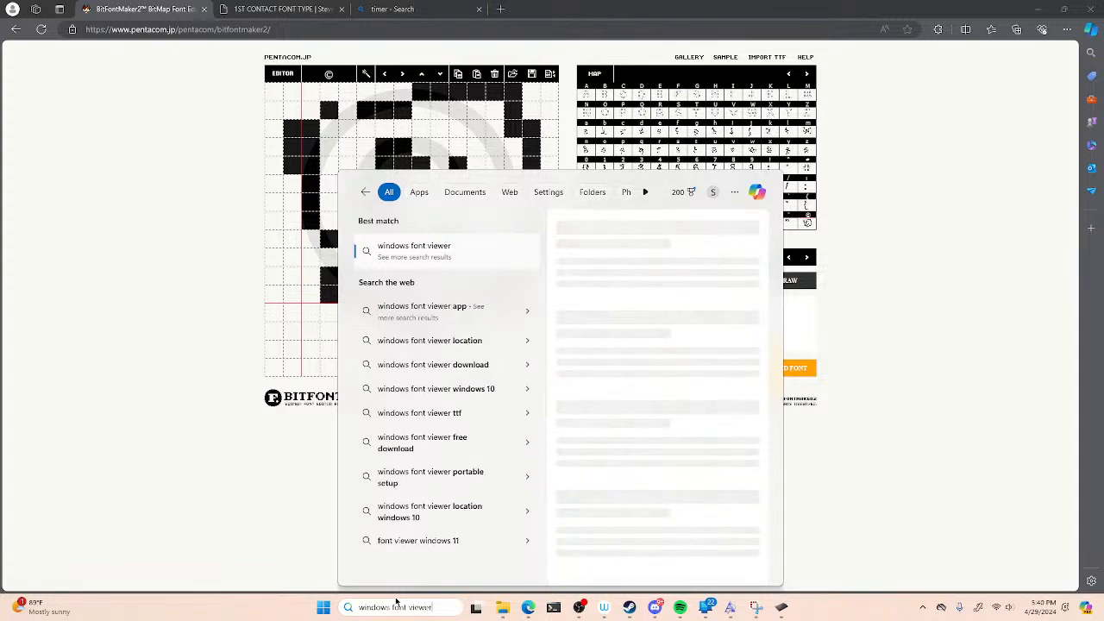
{"action": "key", "text": "Return"}
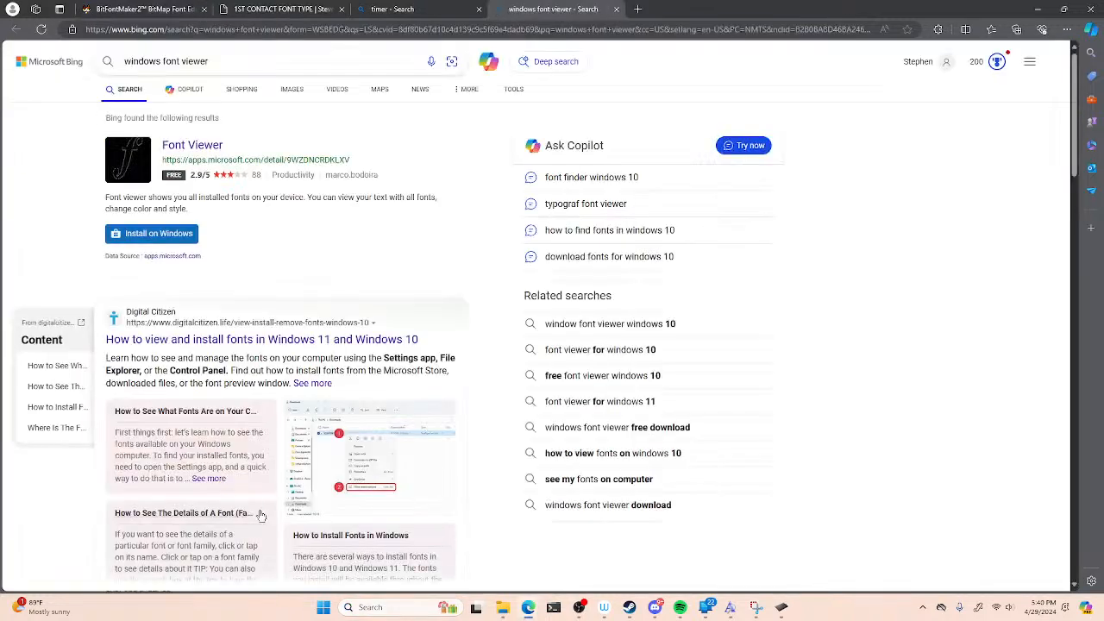
{"action": "left_click", "coordinate": [616, 8]}
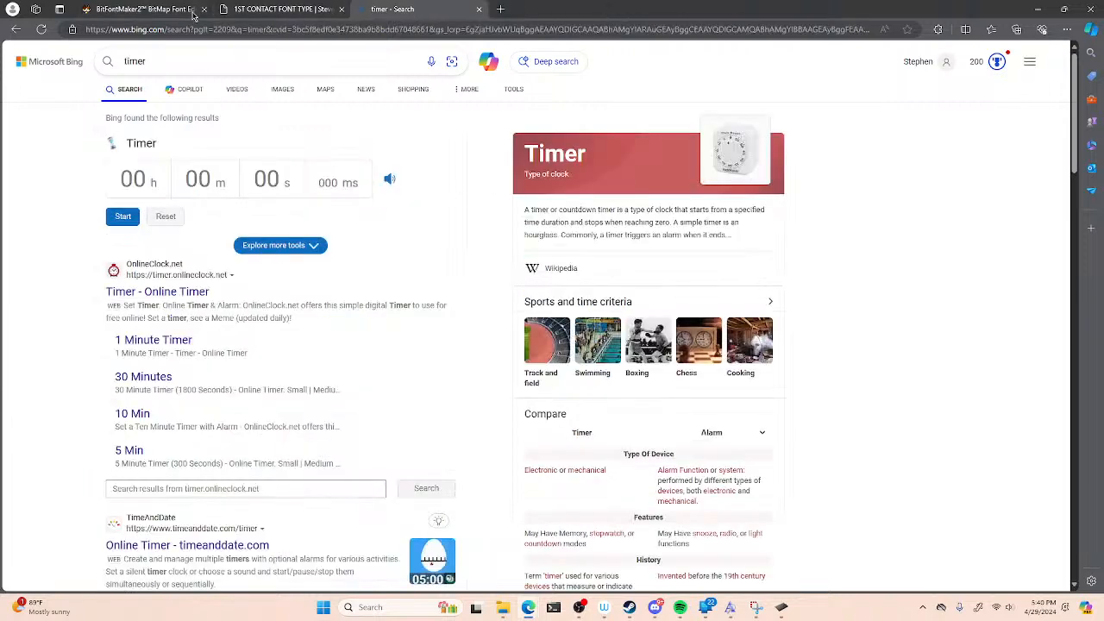
{"action": "left_click", "coordinate": [259, 8]}
{"action": "left_click", "coordinate": [155, 10]}
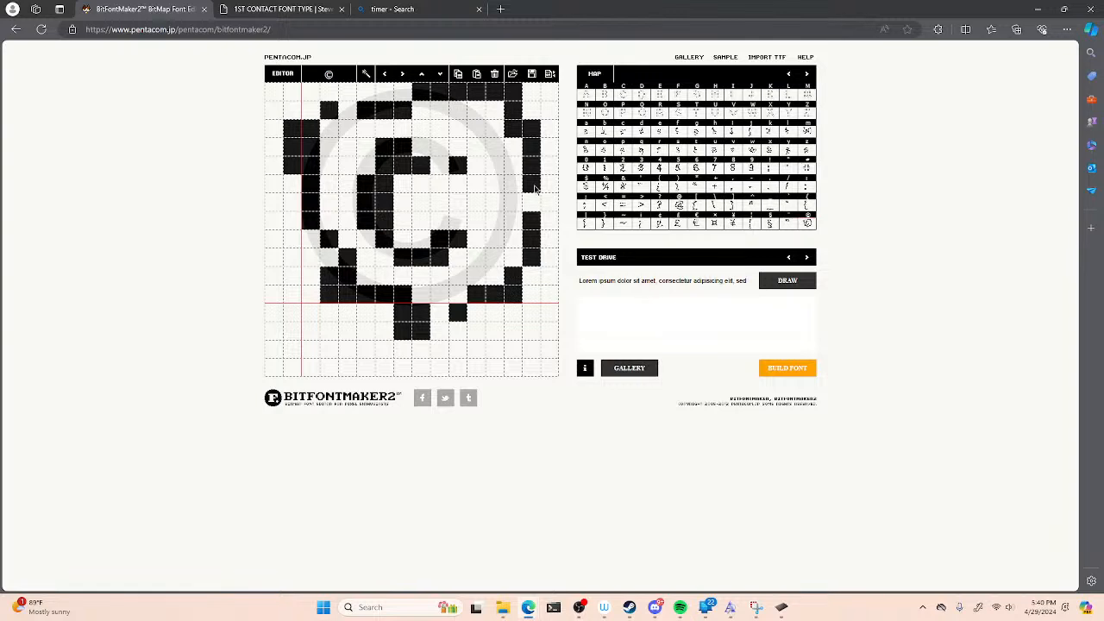
- Bring the AAA font preview to the front in Windows Font Viewer and examine its sample text
{"action": "mouse_move", "coordinate": [731, 608]}
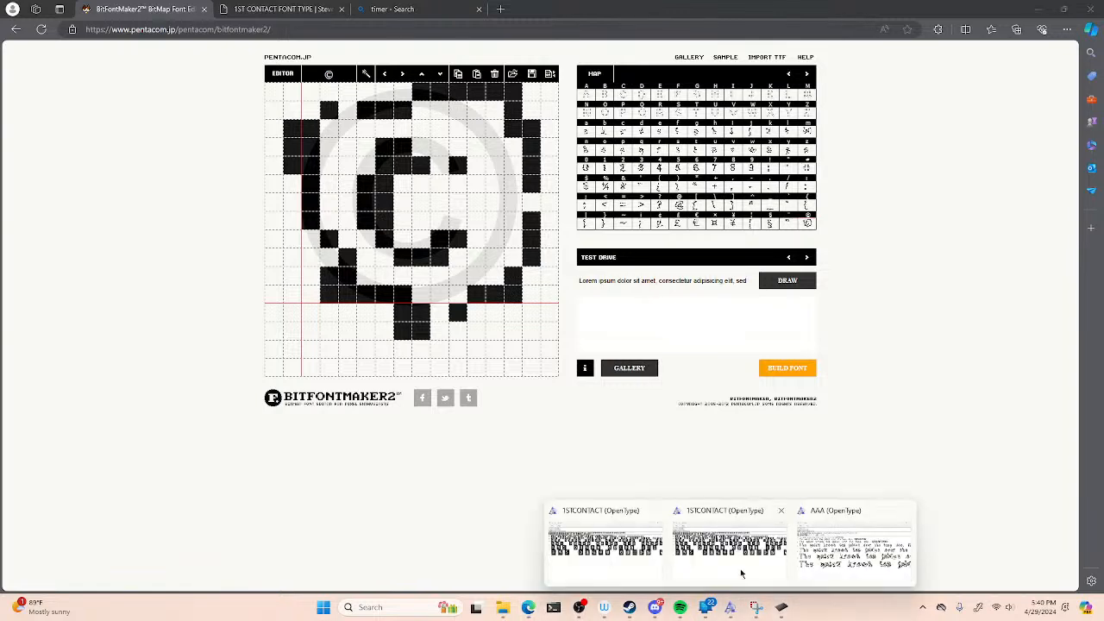
{"action": "left_click", "coordinate": [791, 555]}
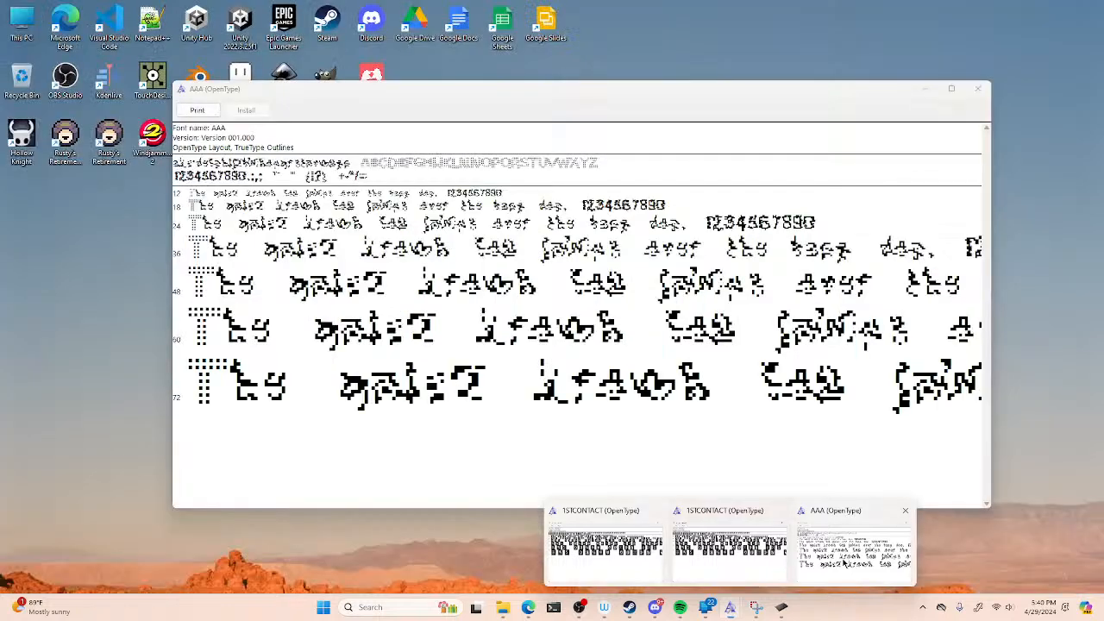
{"action": "left_click", "coordinate": [844, 564]}
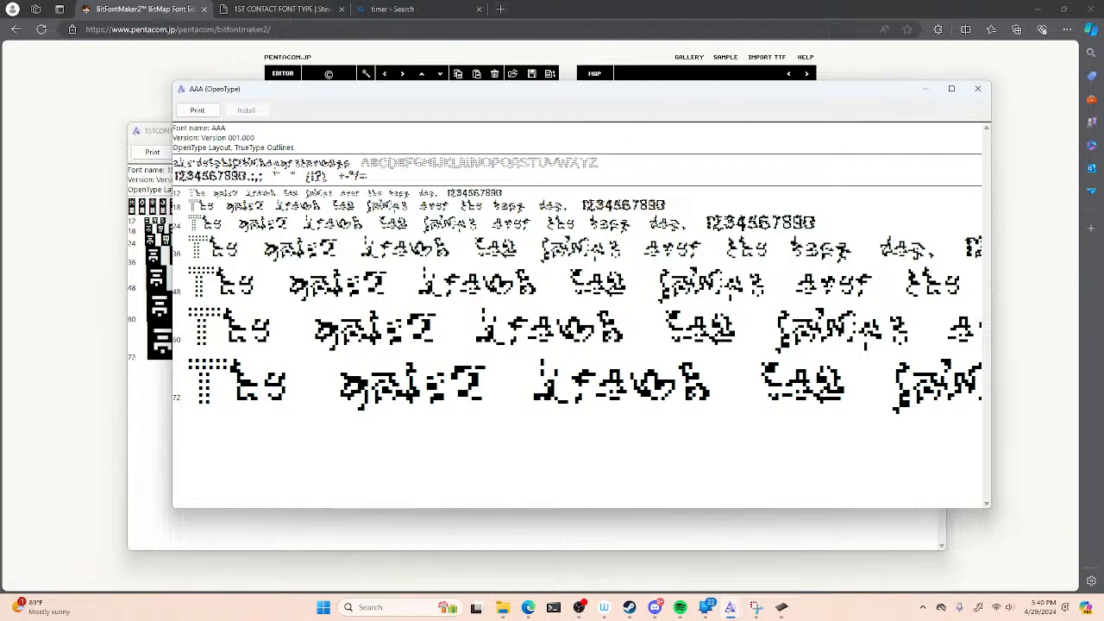
{"action": "key", "text": "super+d"}
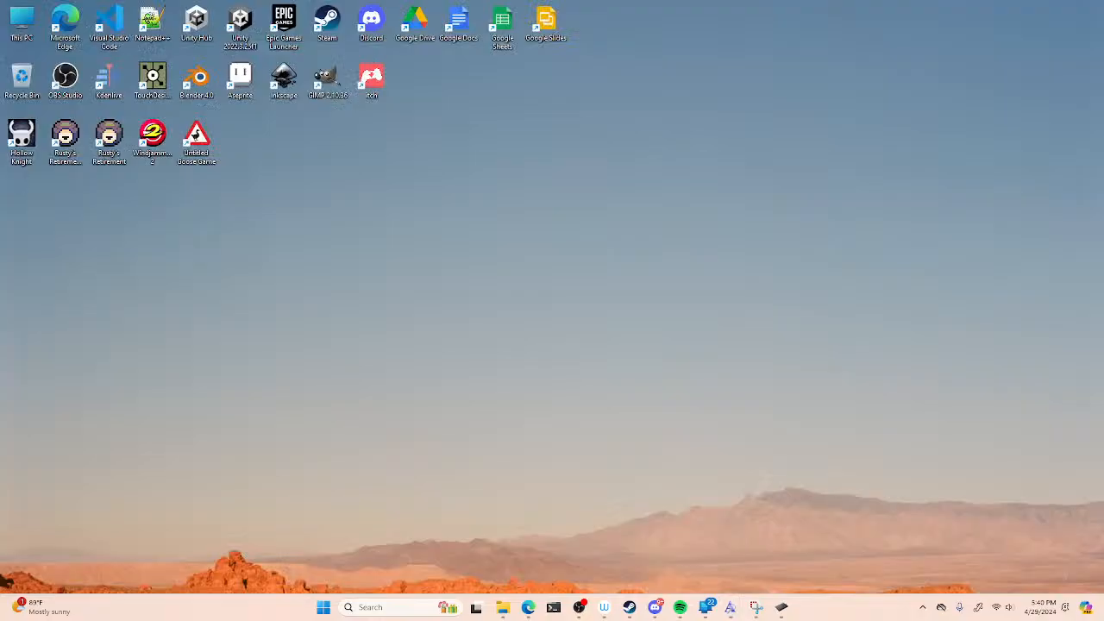
{"action": "key", "text": "super+d"}
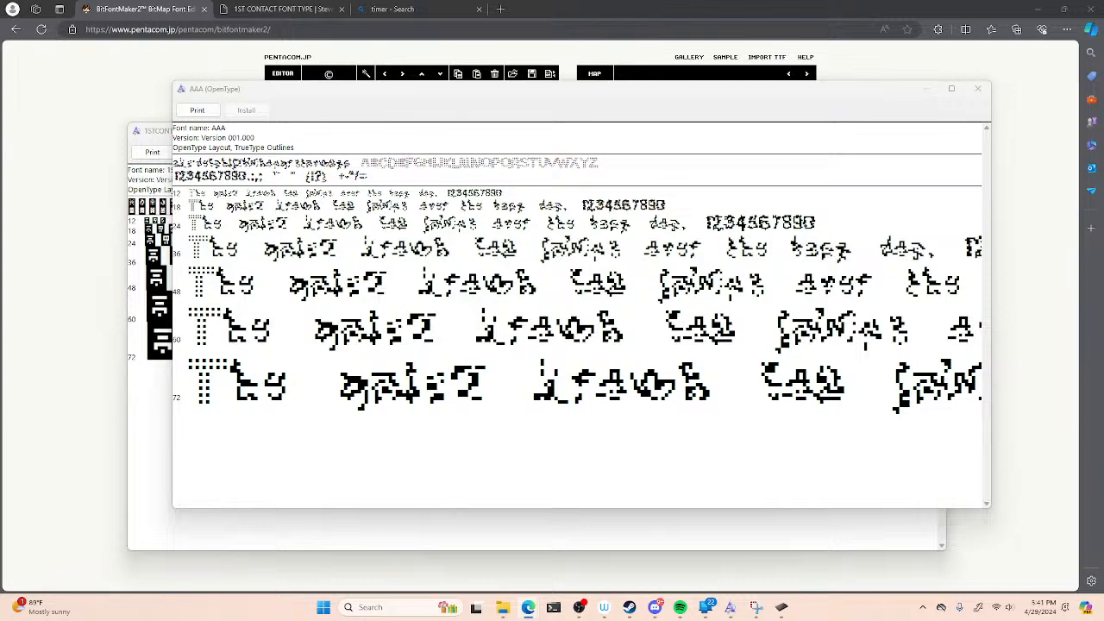
- Switch to the Canva window with the untitled Real Estate Flyer design and maximize it
{"action": "left_click_drag", "start_coordinate": [0, 96], "coordinate": [214, 66]}
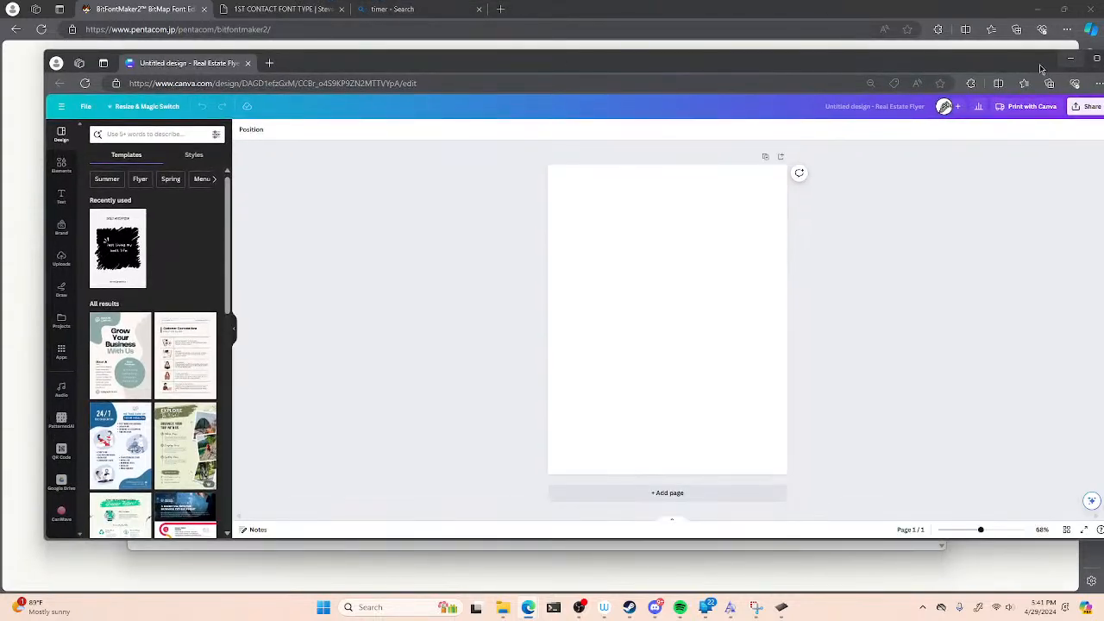
{"action": "double_click", "coordinate": [1058, 58]}
{"action": "left_click", "coordinate": [1058, 57]}
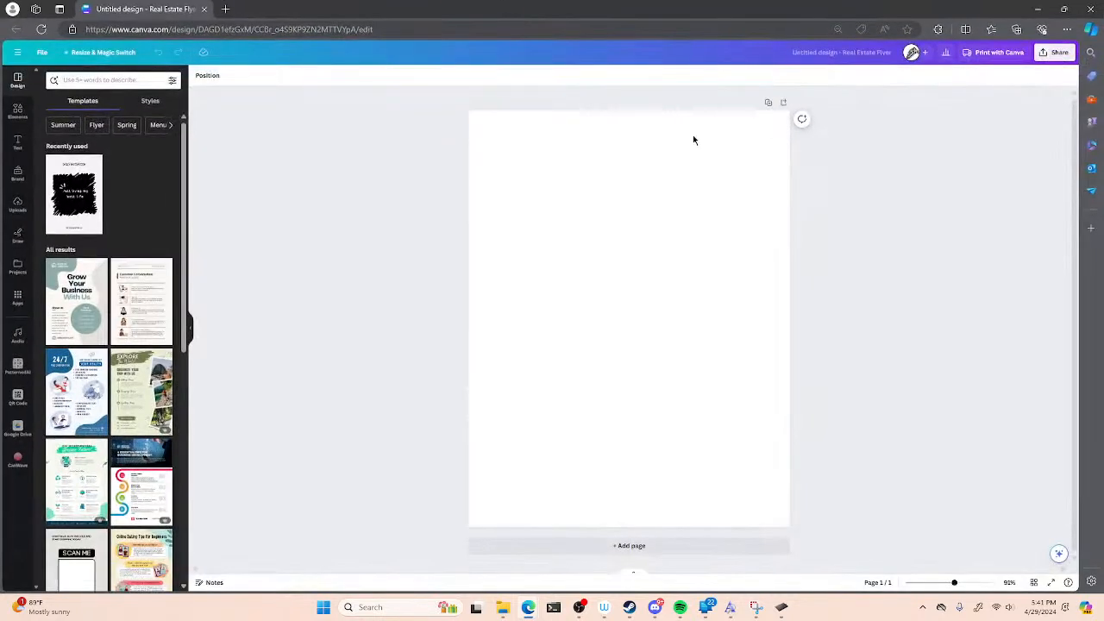
- Open the list of uploaded fonts from the font settings of the First Contact brand kit
{"action": "left_click", "coordinate": [18, 152]}
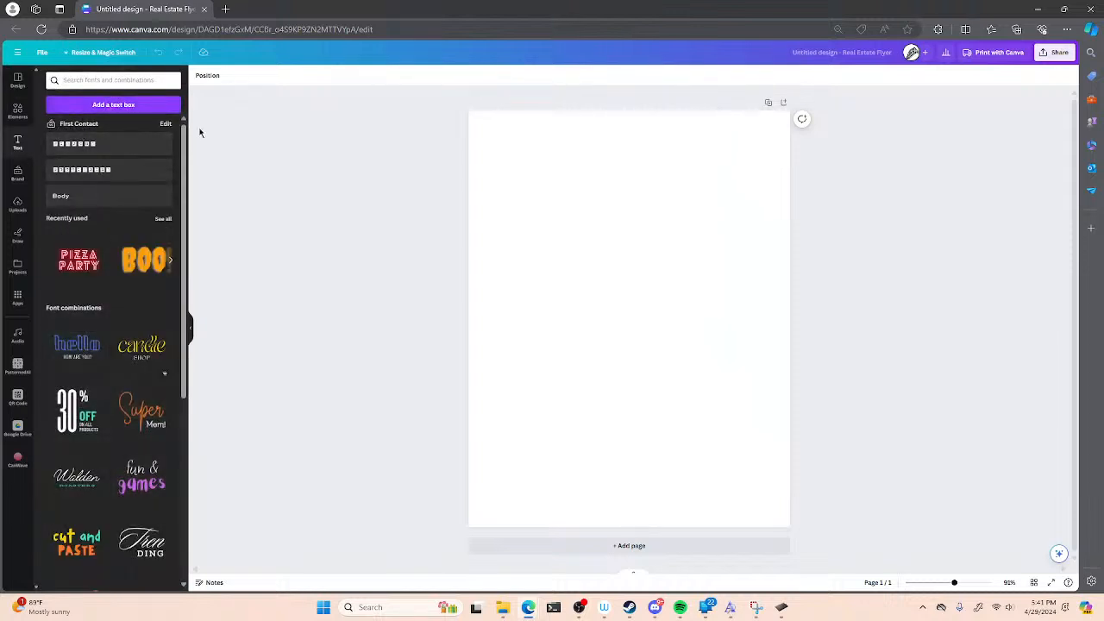
{"action": "left_click", "coordinate": [18, 175]}
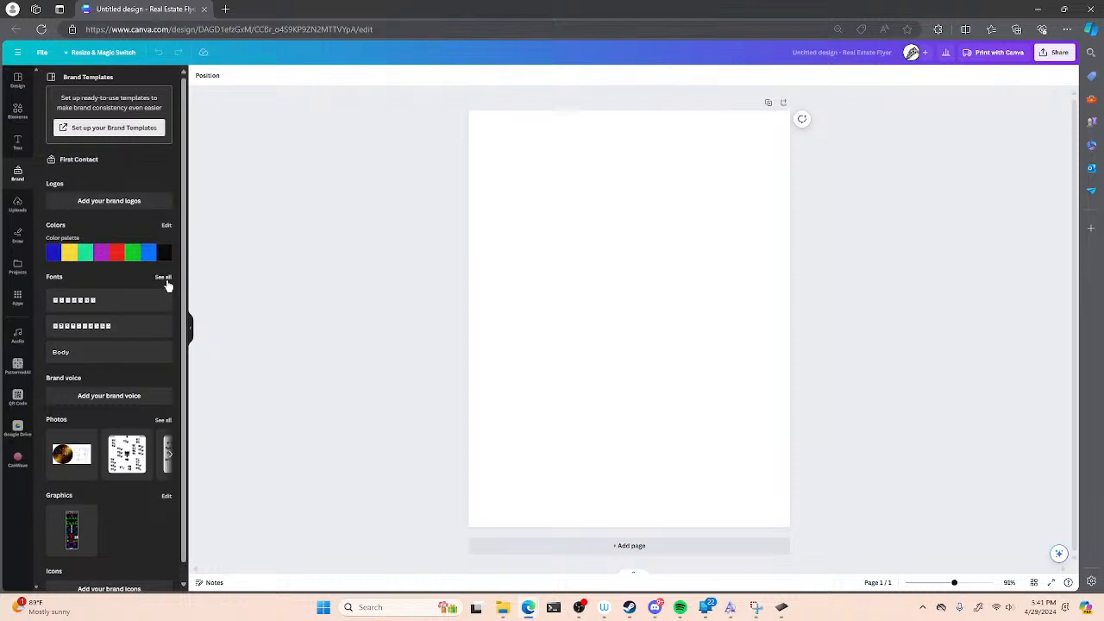
{"action": "scroll", "coordinate": [166, 294], "scroll_direction": "down", "scroll_amount": 1}
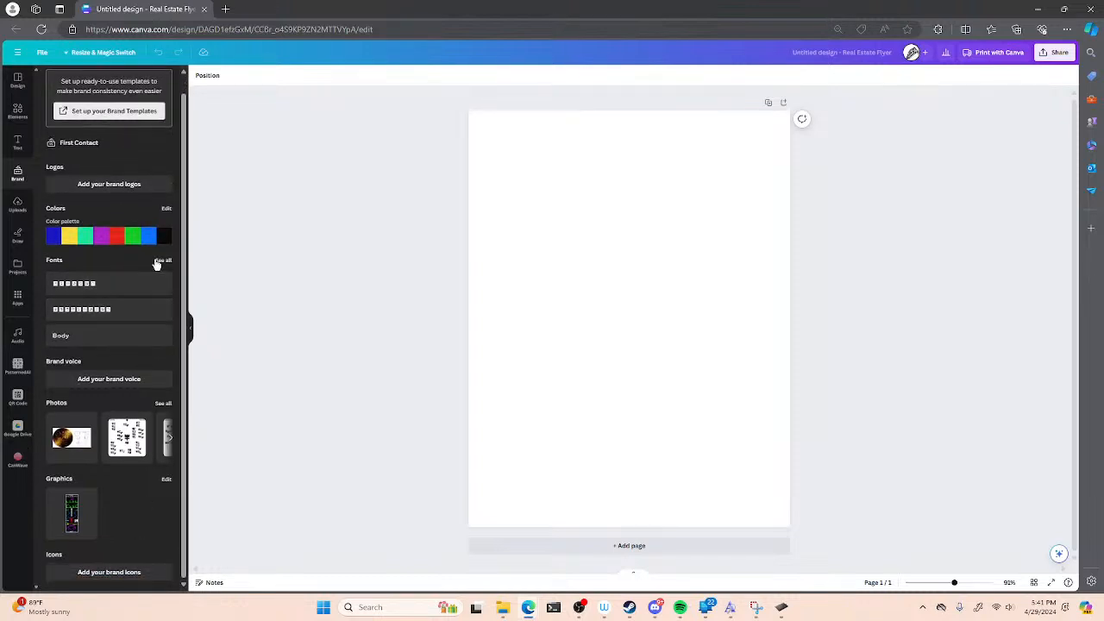
{"action": "left_click", "coordinate": [158, 262]}
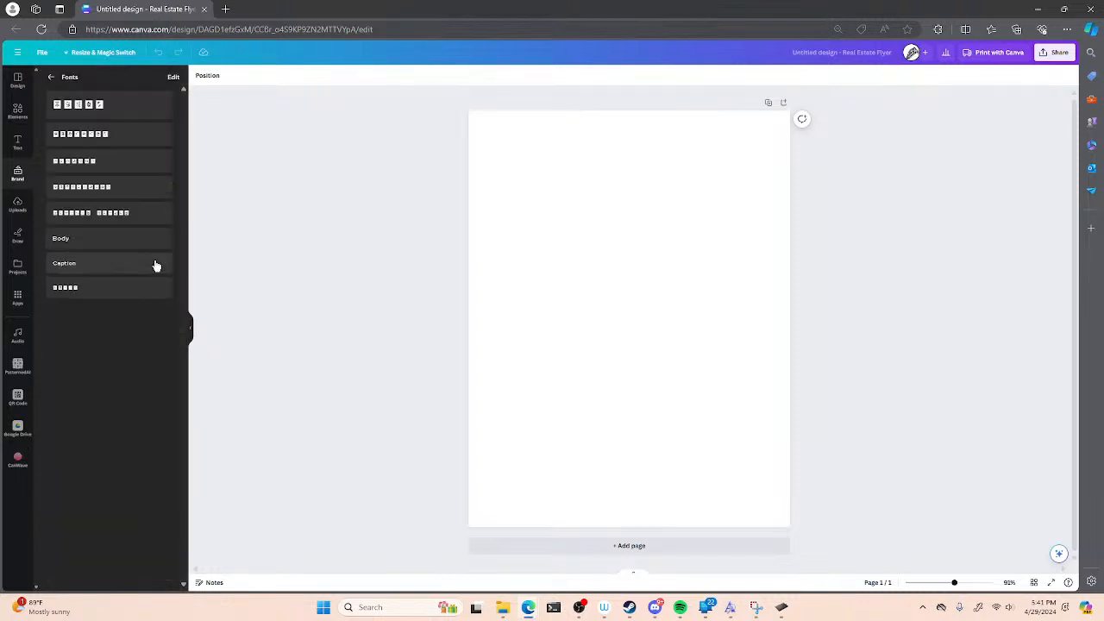
{"action": "left_click", "coordinate": [174, 79]}
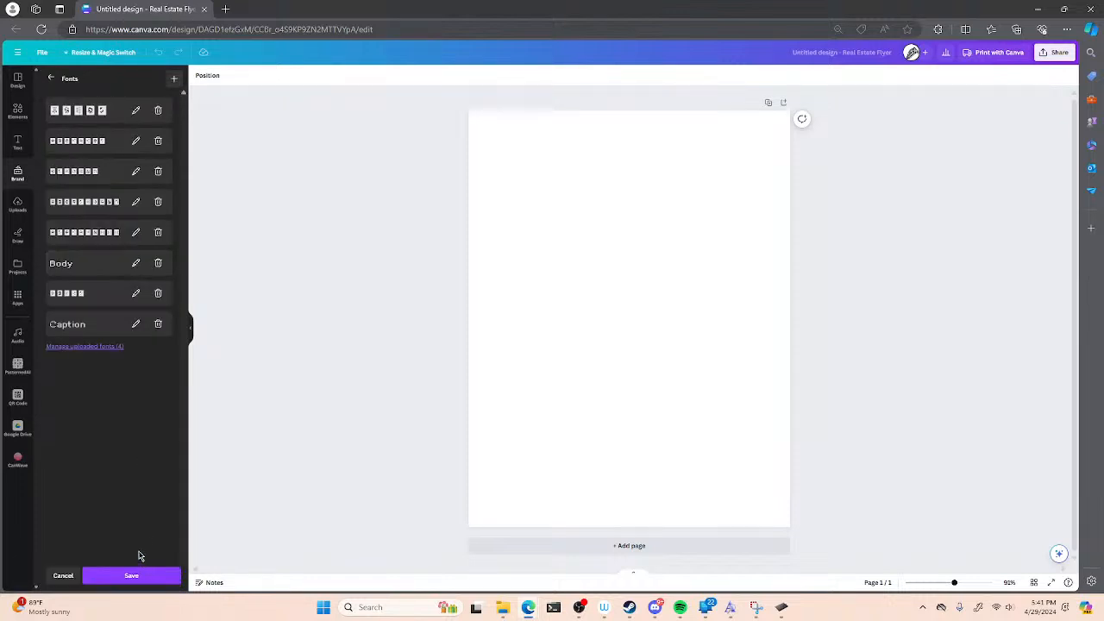
{"action": "left_click", "coordinate": [104, 348]}
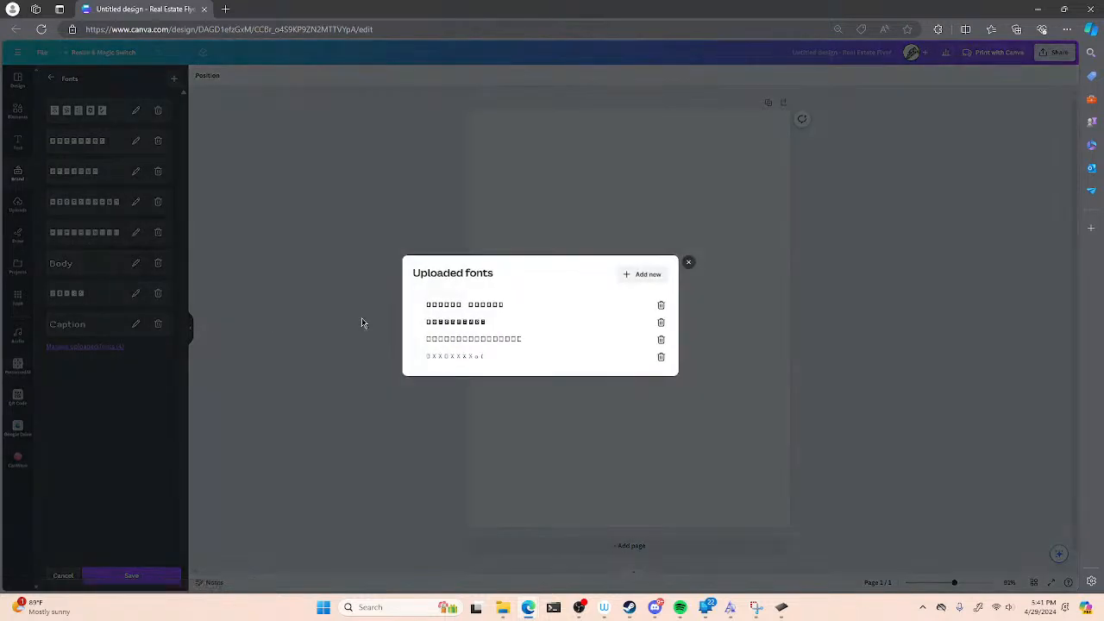
- Upload the AAA TrueType font from Downloads, acknowledging the right to use it, and close the uploaded fonts list
{"action": "left_click", "coordinate": [639, 275]}
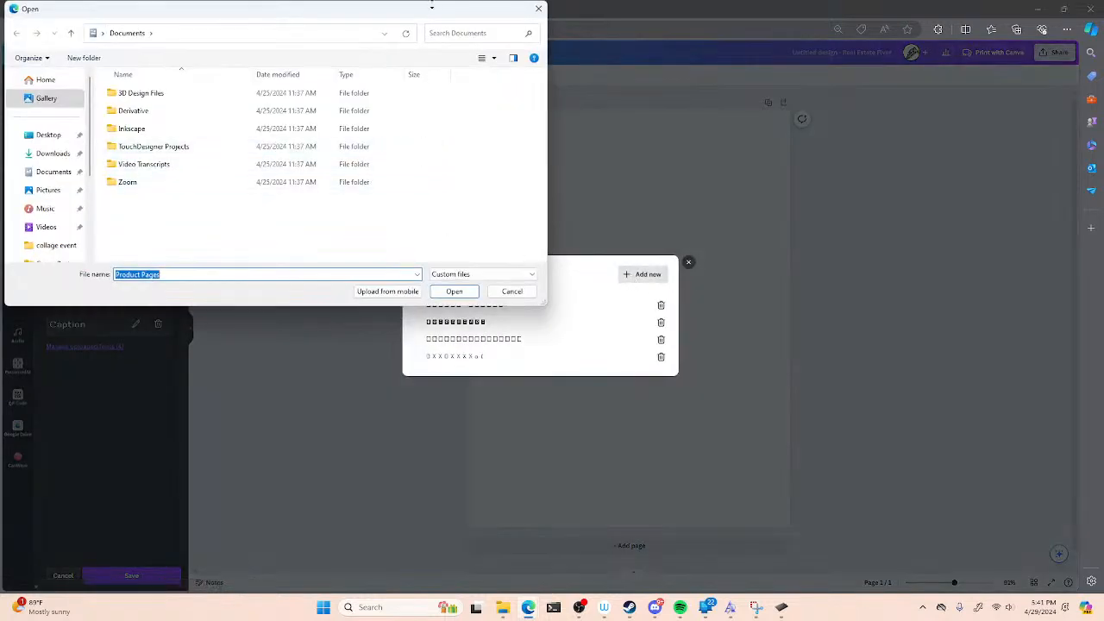
{"action": "left_click_drag", "start_coordinate": [432, 13], "coordinate": [690, 113]}
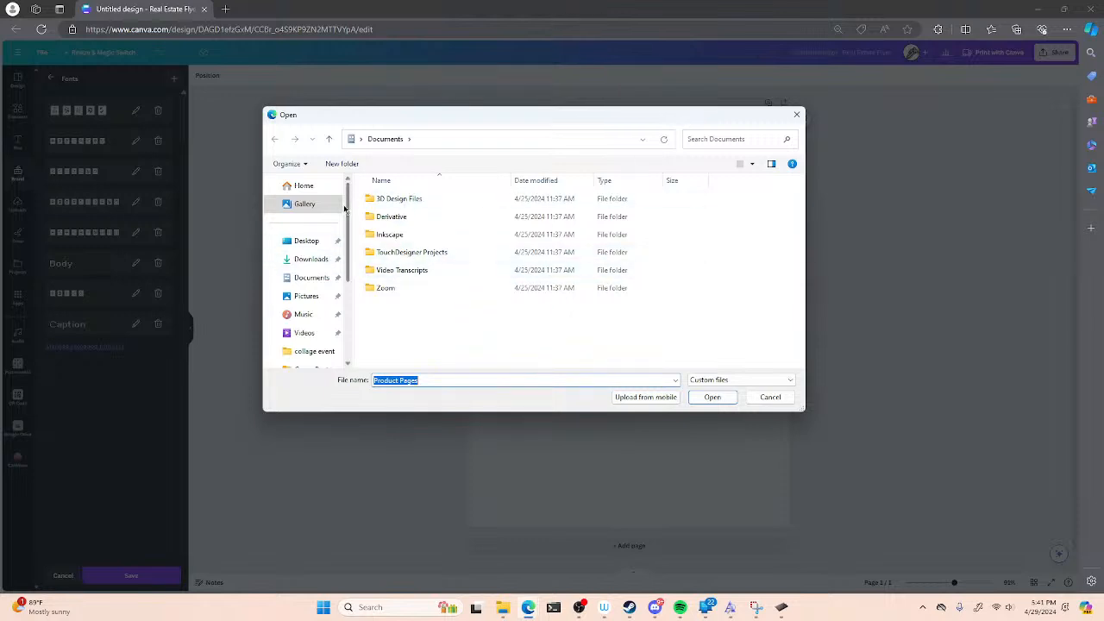
{"action": "left_click", "coordinate": [315, 259]}
{"action": "left_click", "coordinate": [437, 215]}
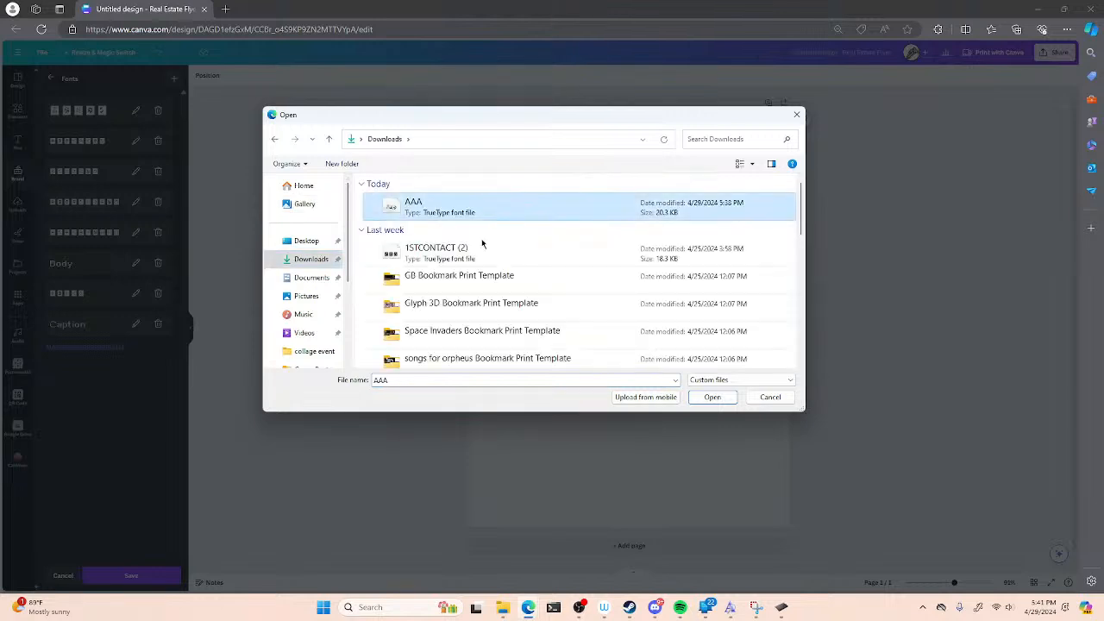
{"action": "left_click", "coordinate": [712, 397]}
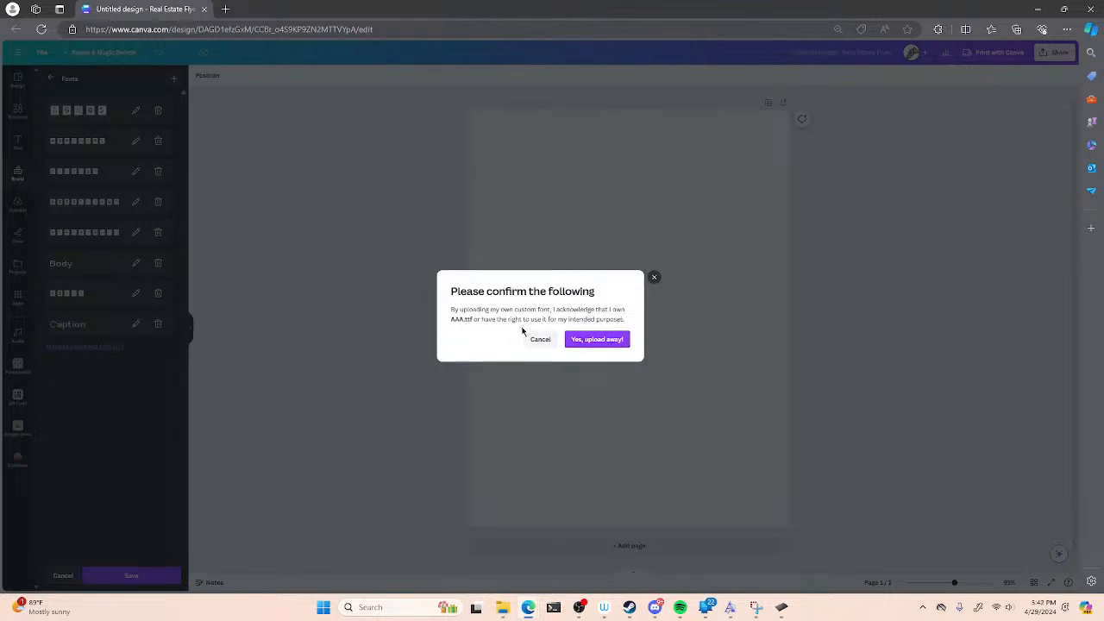
{"action": "left_click", "coordinate": [599, 340]}
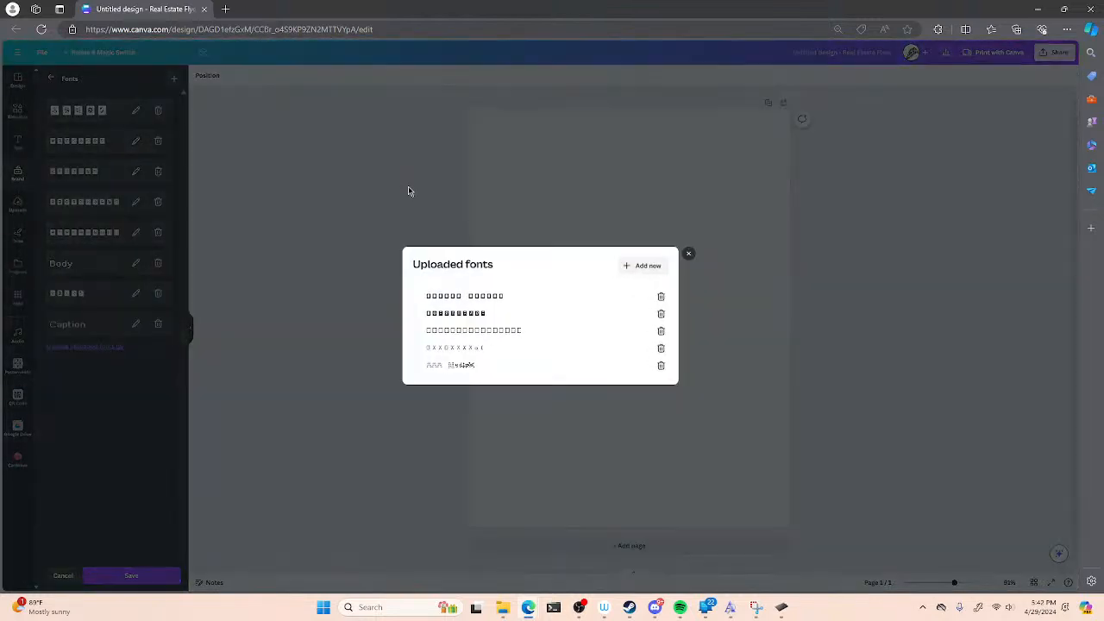
{"action": "left_click", "coordinate": [688, 256]}
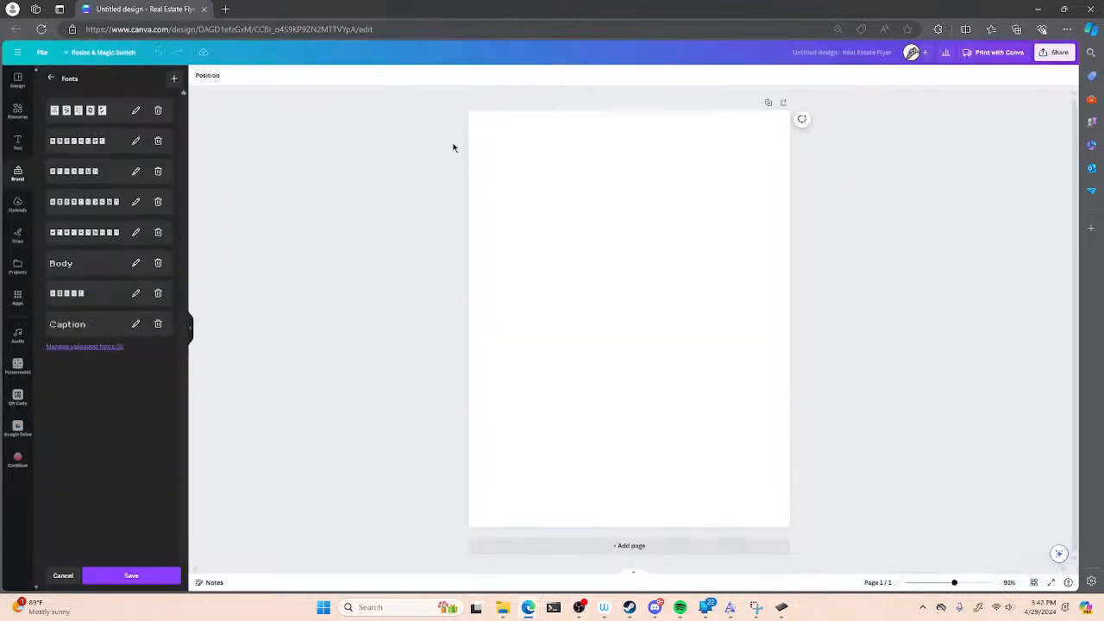
- Return to the BitFontMaker2 page, check the AAA font settings, and dismiss them
{"action": "left_click", "coordinate": [1038, 8]}
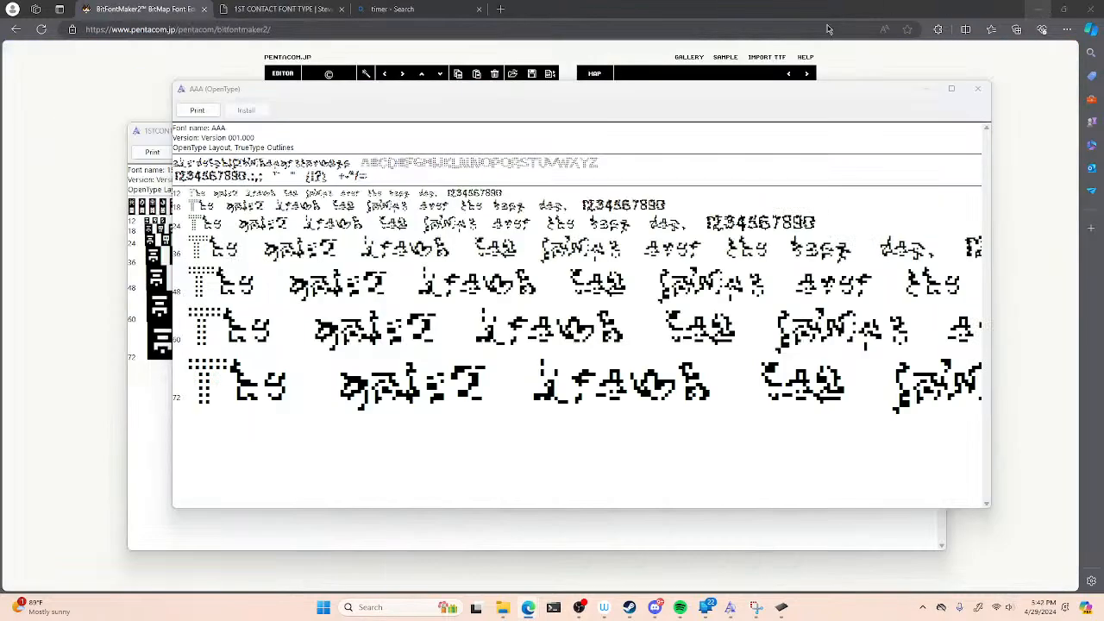
{"action": "left_click", "coordinate": [144, 53]}
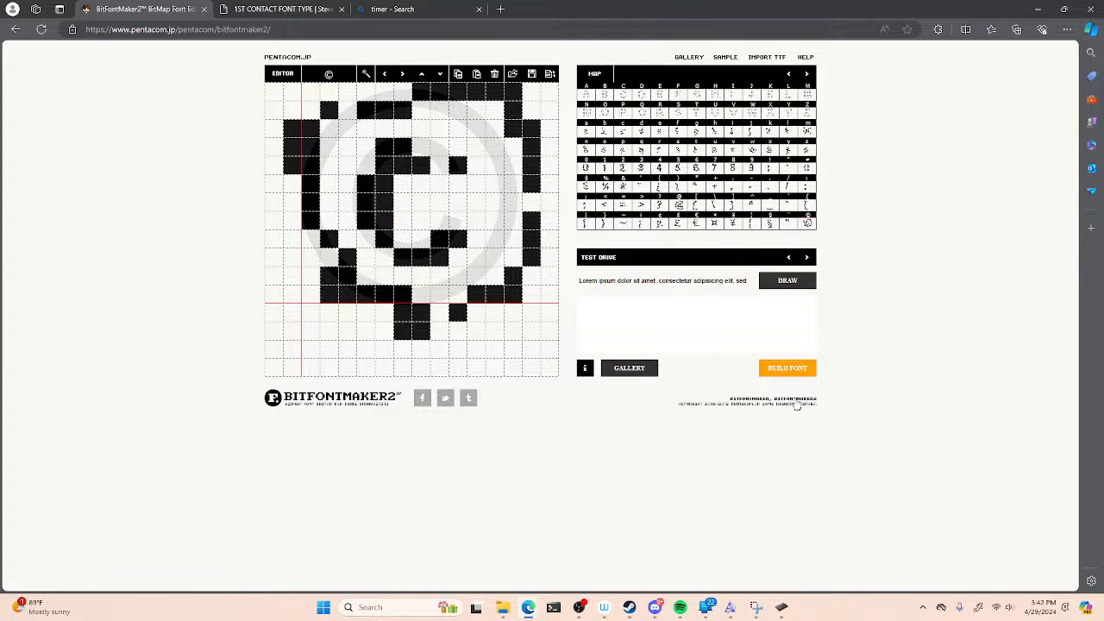
{"action": "left_click", "coordinate": [585, 368]}
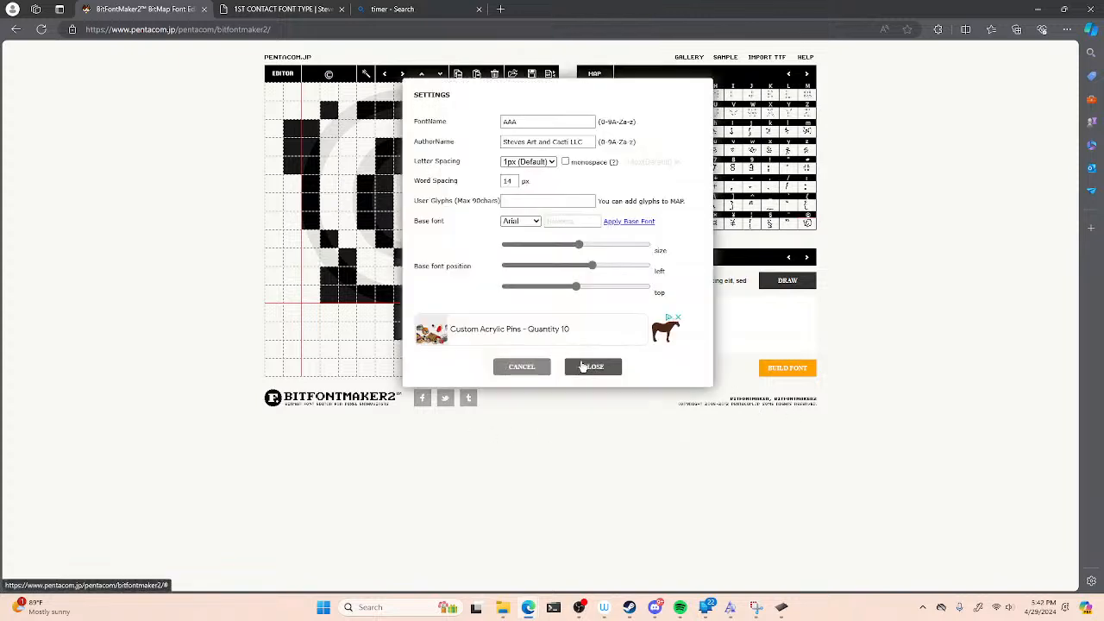
{"action": "left_click", "coordinate": [524, 366]}
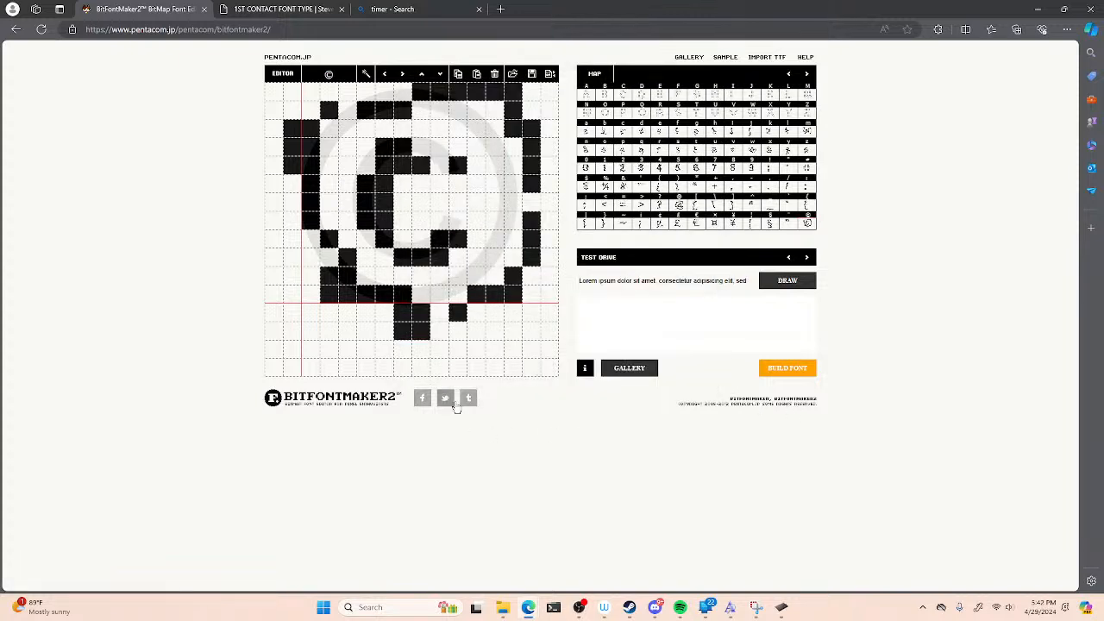
- Open the BitFontMaker2 help page and read the "Rights of your font" section
{"action": "left_click", "coordinate": [805, 57]}
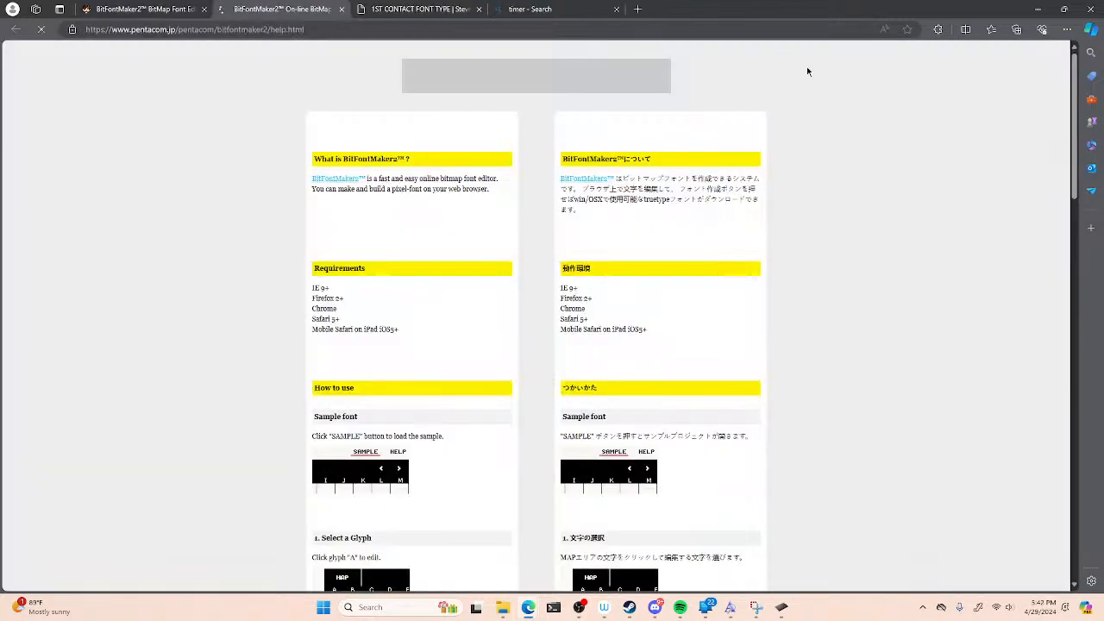
{"action": "scroll", "coordinate": [557, 207], "scroll_direction": "down", "scroll_amount": 10}
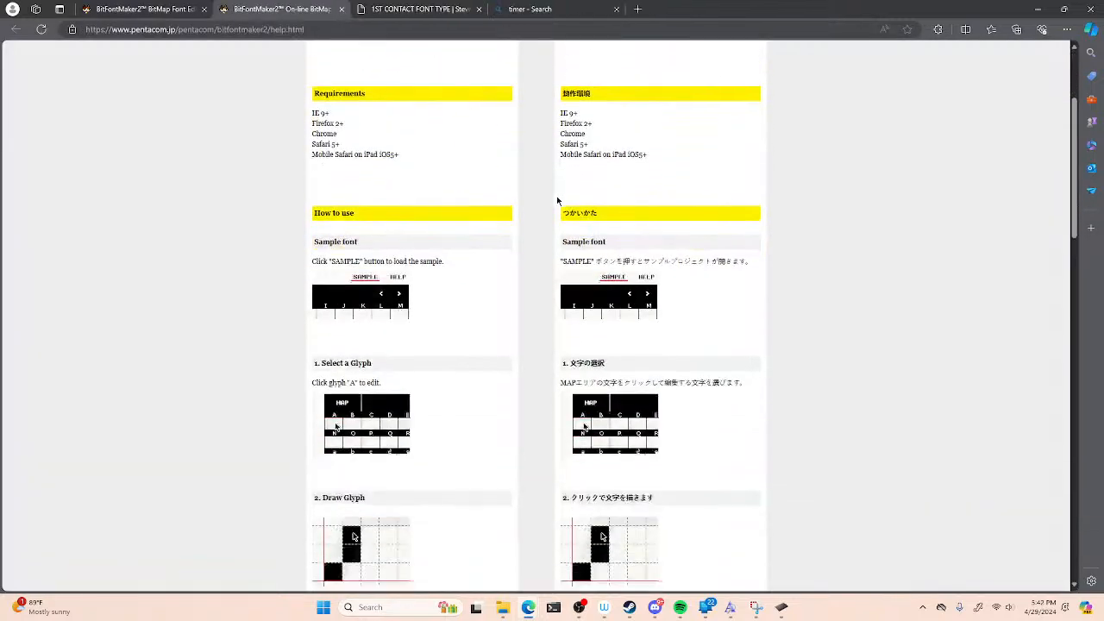
{"action": "scroll", "coordinate": [552, 251], "scroll_direction": "down", "scroll_amount": 5}
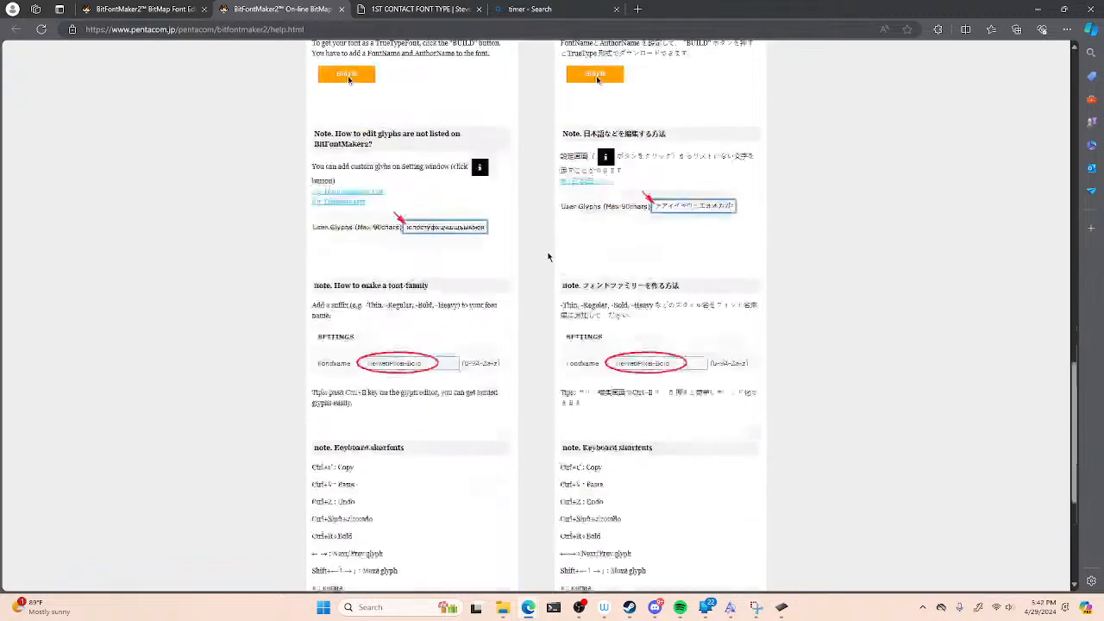
{"action": "scroll", "coordinate": [525, 330], "scroll_direction": "down", "scroll_amount": 2}
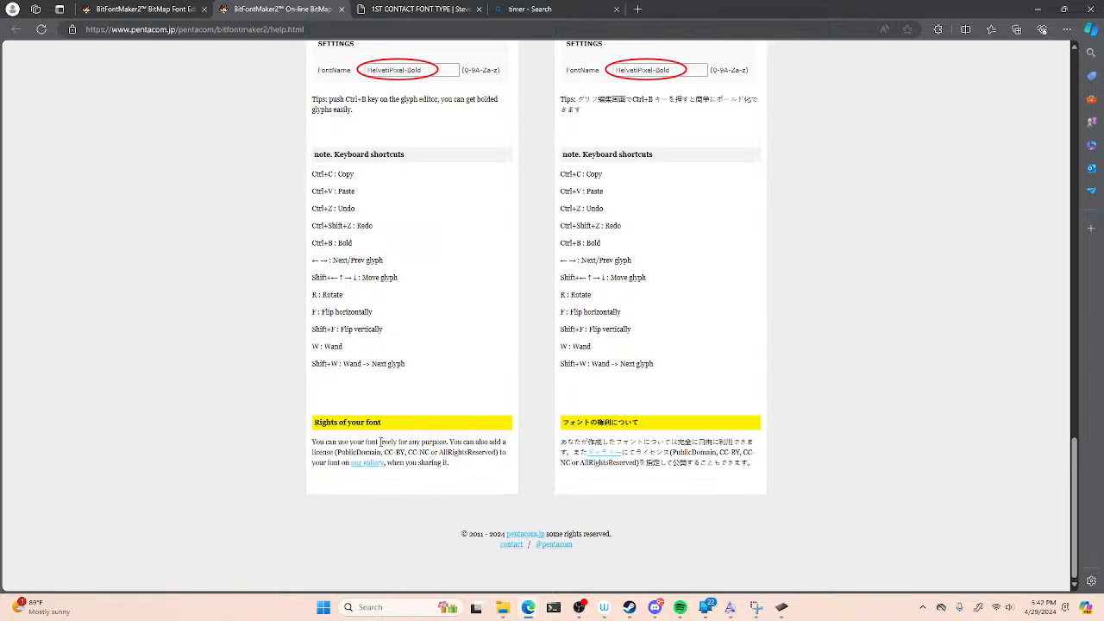
{"action": "left_click_drag", "start_coordinate": [305, 422], "coordinate": [459, 470]}
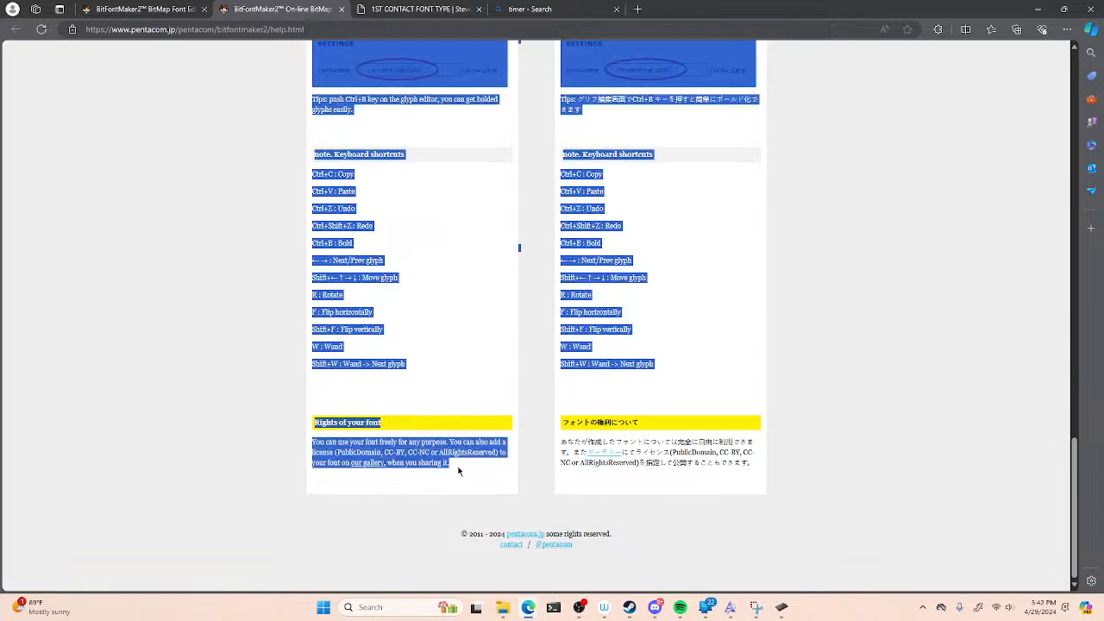
{"action": "left_click", "coordinate": [459, 471]}
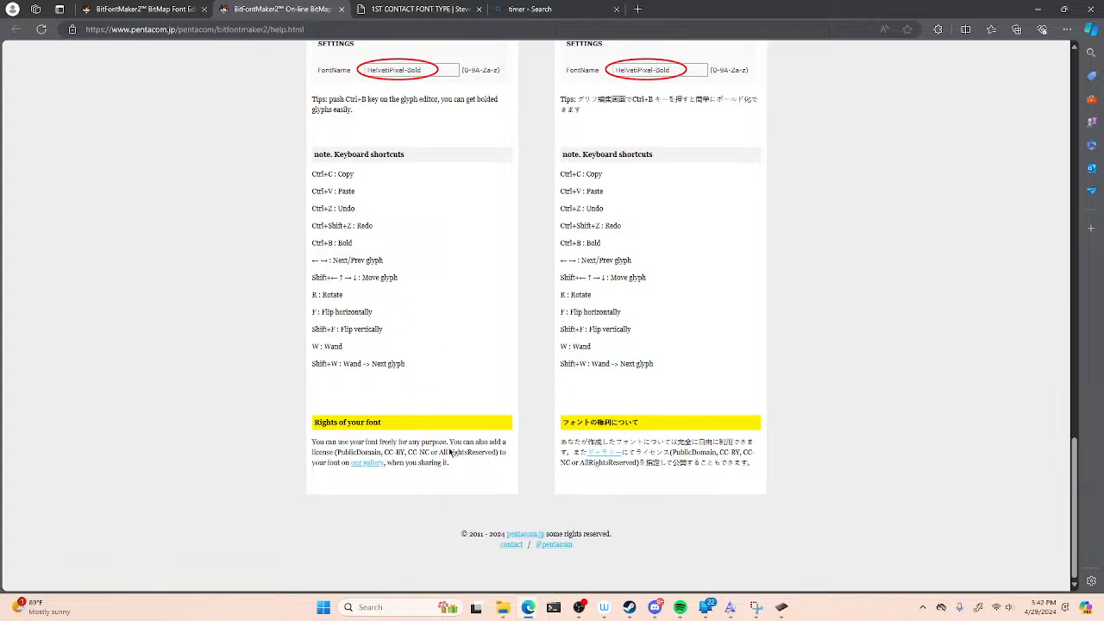
- Look back over the usage instructions on the BitFontMaker2 help page and close the page
{"action": "scroll", "coordinate": [422, 314], "scroll_direction": "up", "scroll_amount": 15}
{"action": "scroll", "coordinate": [418, 319], "scroll_direction": "up", "scroll_amount": 8}
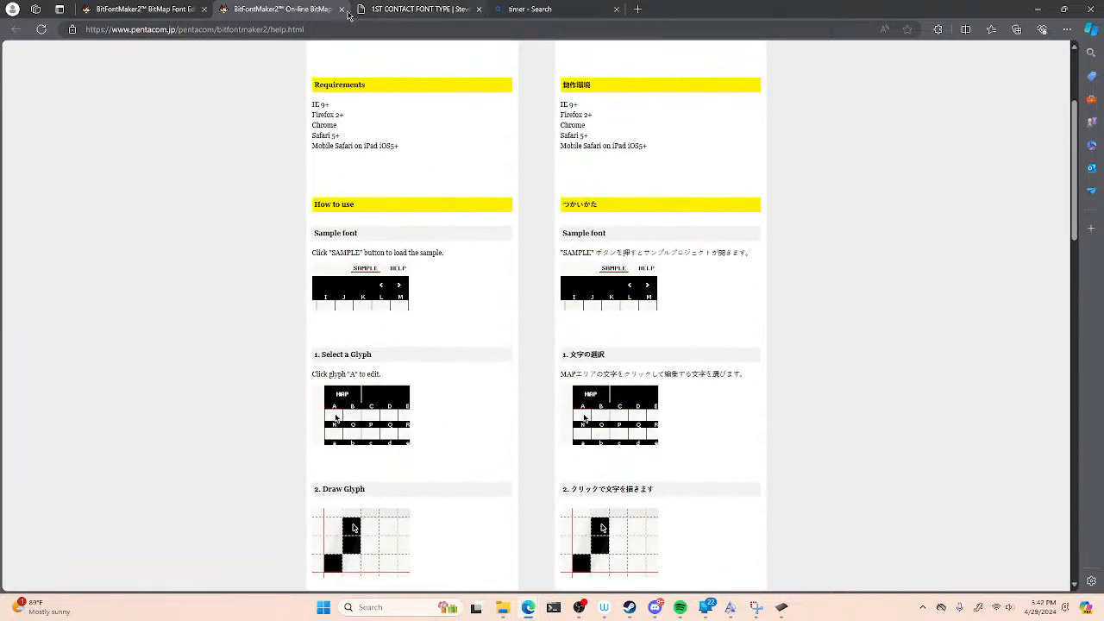
{"action": "left_click", "coordinate": [344, 10]}
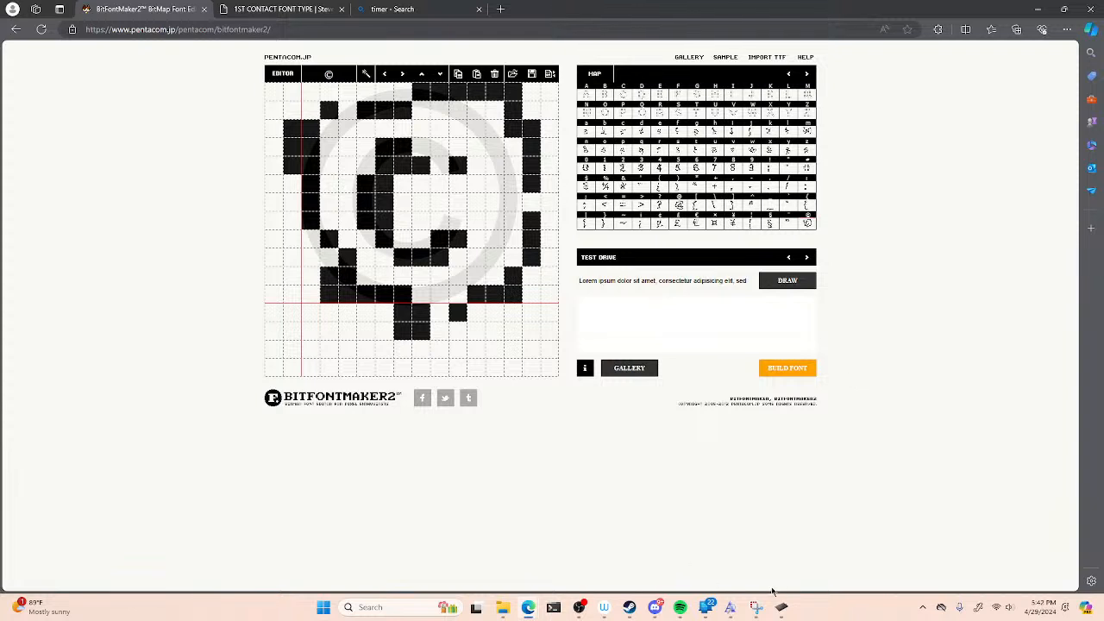
- Switch to the untitled Real Estate Flyer design in Canva, save the brand kit's font settings, and return to the brand kit overview
{"action": "mouse_move", "coordinate": [528, 607]}
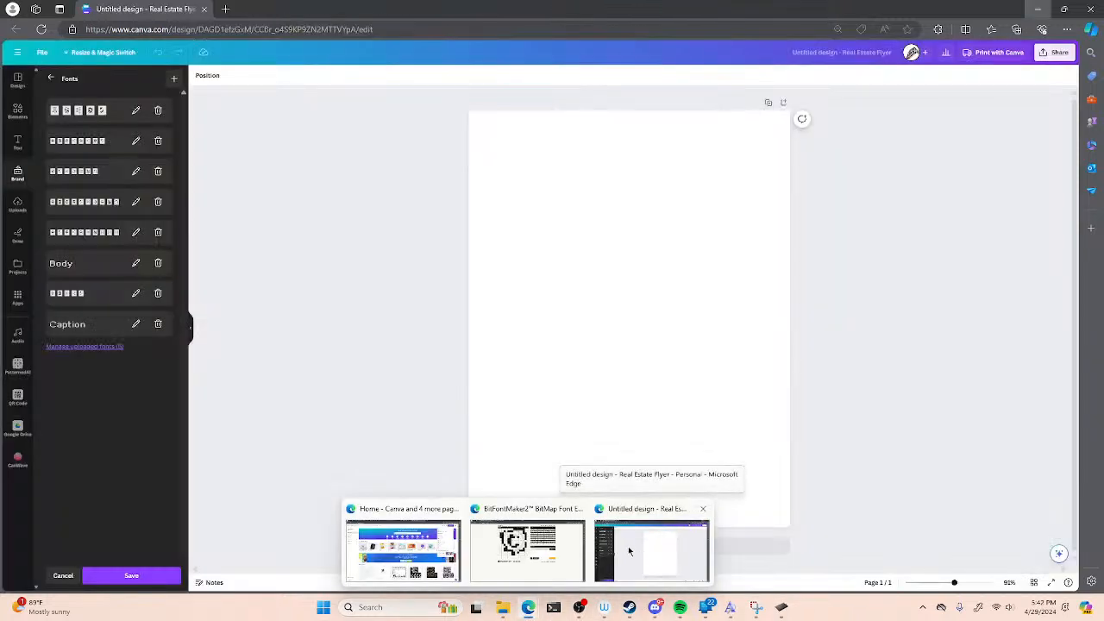
{"action": "left_click", "coordinate": [657, 550]}
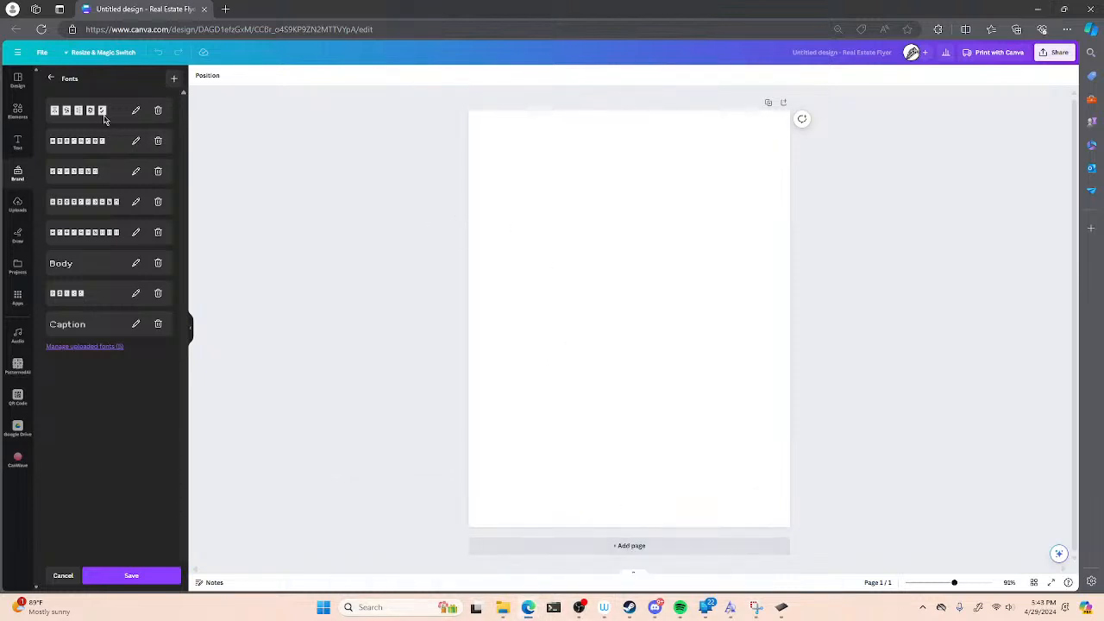
{"action": "left_click", "coordinate": [125, 577]}
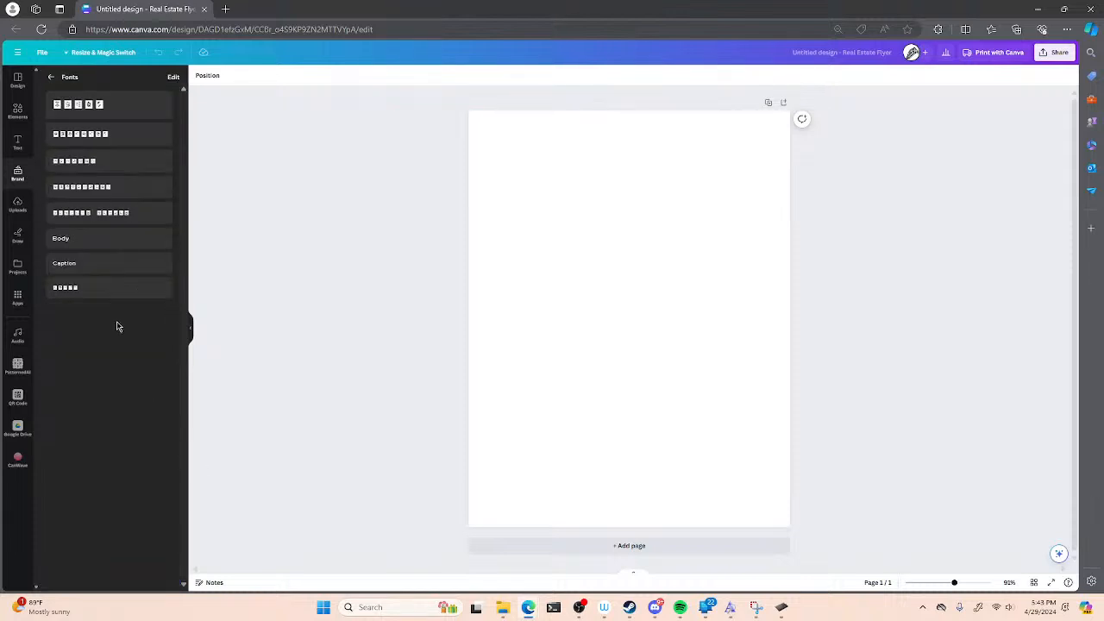
{"action": "left_click", "coordinate": [51, 78]}
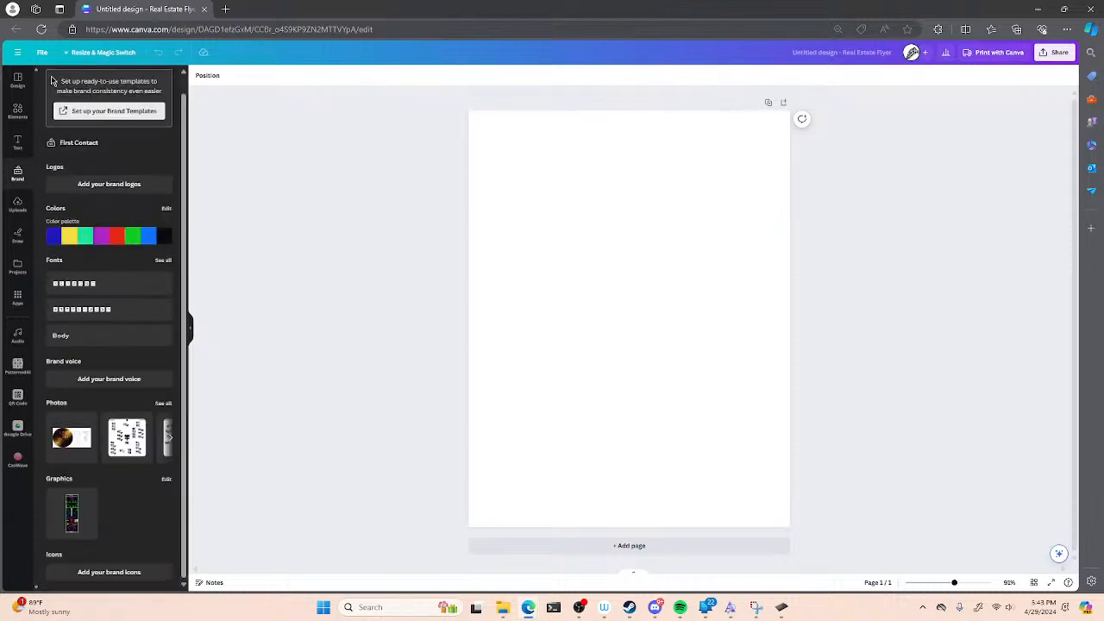
- Search the text designs for "aaa" and display all font styles of the First Contact brand kit
{"action": "left_click", "coordinate": [17, 145]}
{"action": "left_click", "coordinate": [126, 80]}
{"action": "type", "text": "aaa"}
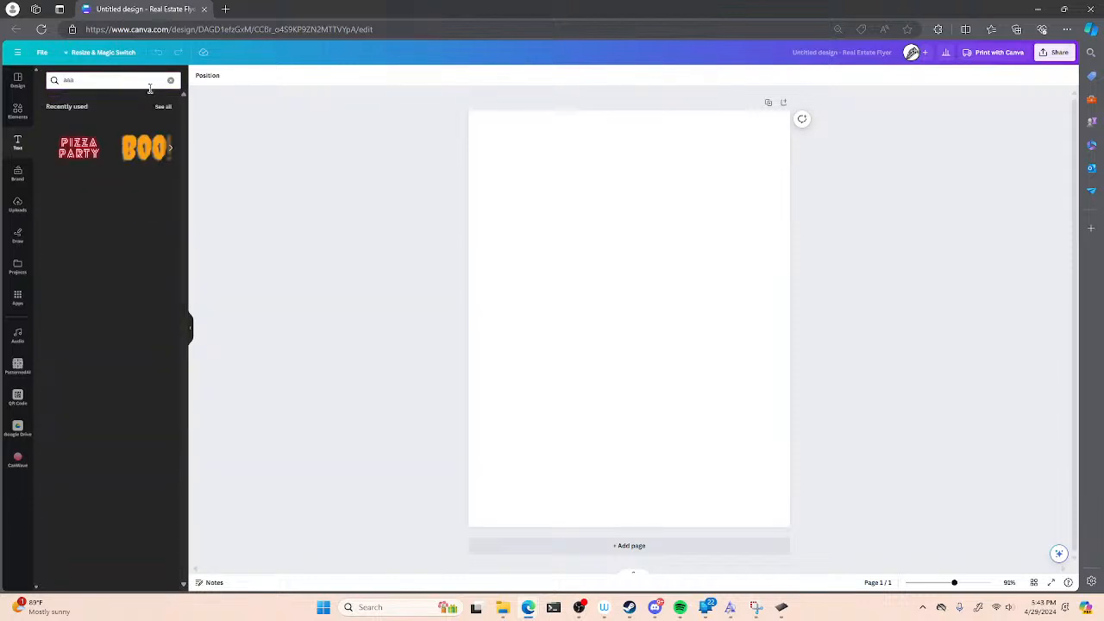
{"action": "left_click", "coordinate": [19, 176]}
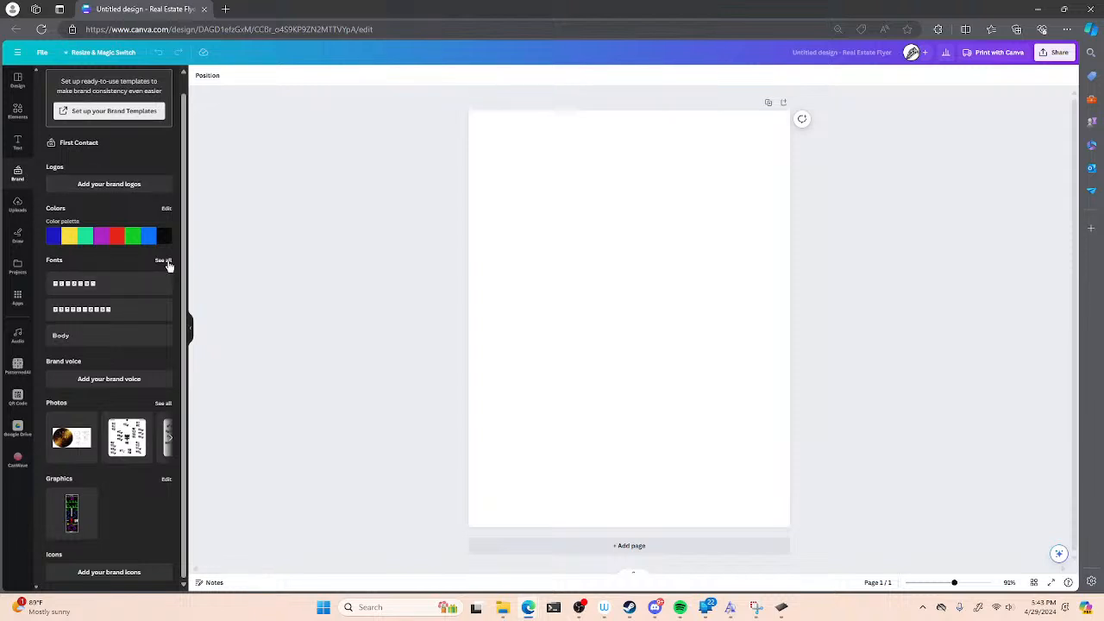
{"action": "left_click", "coordinate": [167, 263]}
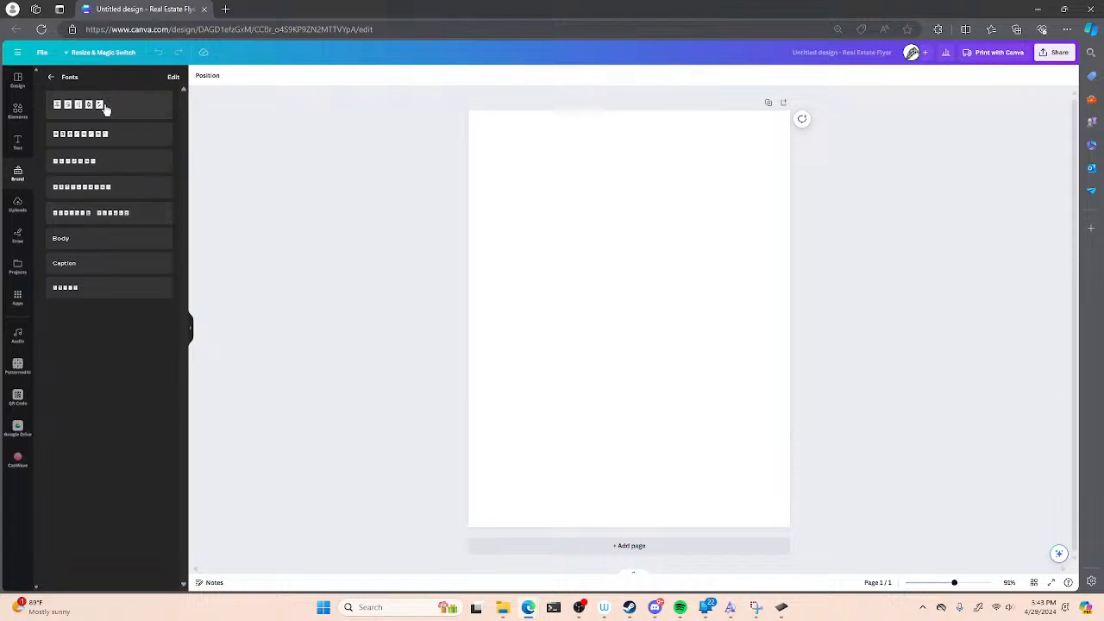
- Add a Caption-style text reading "wfefsdfsdfsdf" to the page and enlarge it to size 24
{"action": "left_click", "coordinate": [108, 272]}
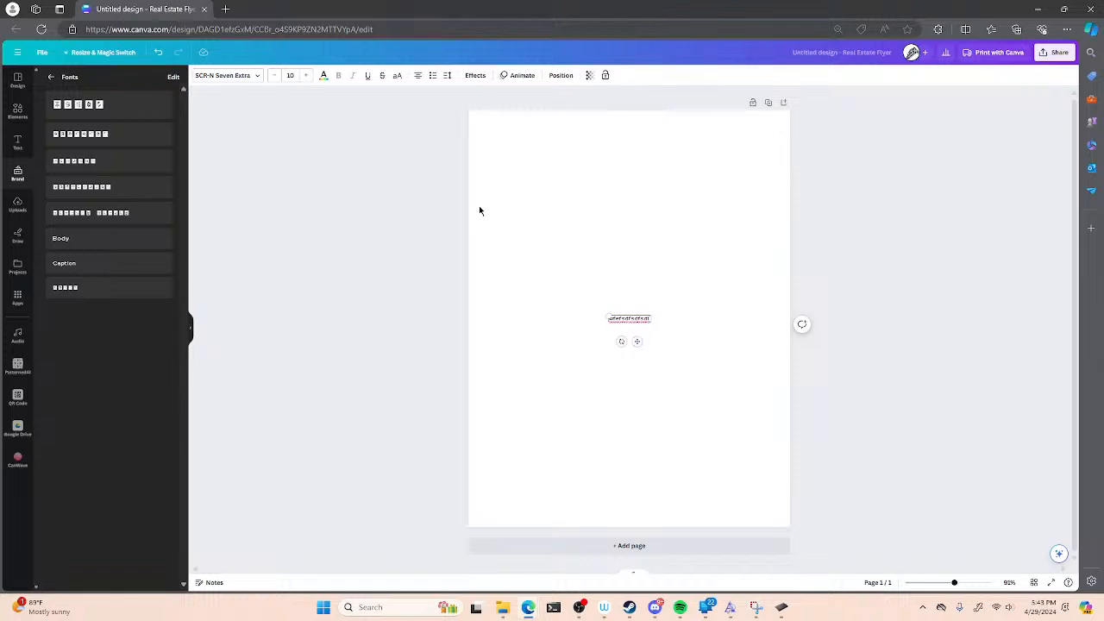
{"action": "left_click", "coordinate": [307, 77]}
{"action": "left_click", "coordinate": [307, 77]}
{"action": "left_click", "coordinate": [307, 76]}
{"action": "left_click", "coordinate": [308, 76]}
{"action": "left_click", "coordinate": [308, 77]}
{"action": "left_click", "coordinate": [308, 77]}
{"action": "left_click", "coordinate": [308, 77]}
{"action": "left_click", "coordinate": [308, 77]}
{"action": "left_click", "coordinate": [308, 77]}
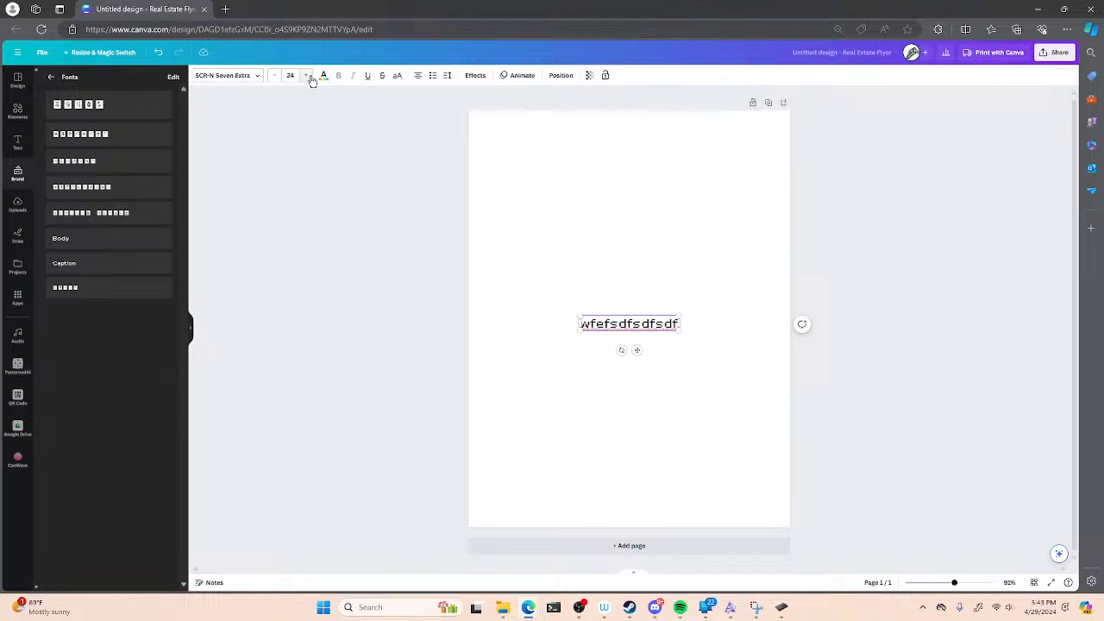
- Clear the caption's text and try to apply the uploaded AAA font to the empty text box
{"action": "key", "text": "ctrl+a"}
{"action": "key", "text": "BackSpace"}
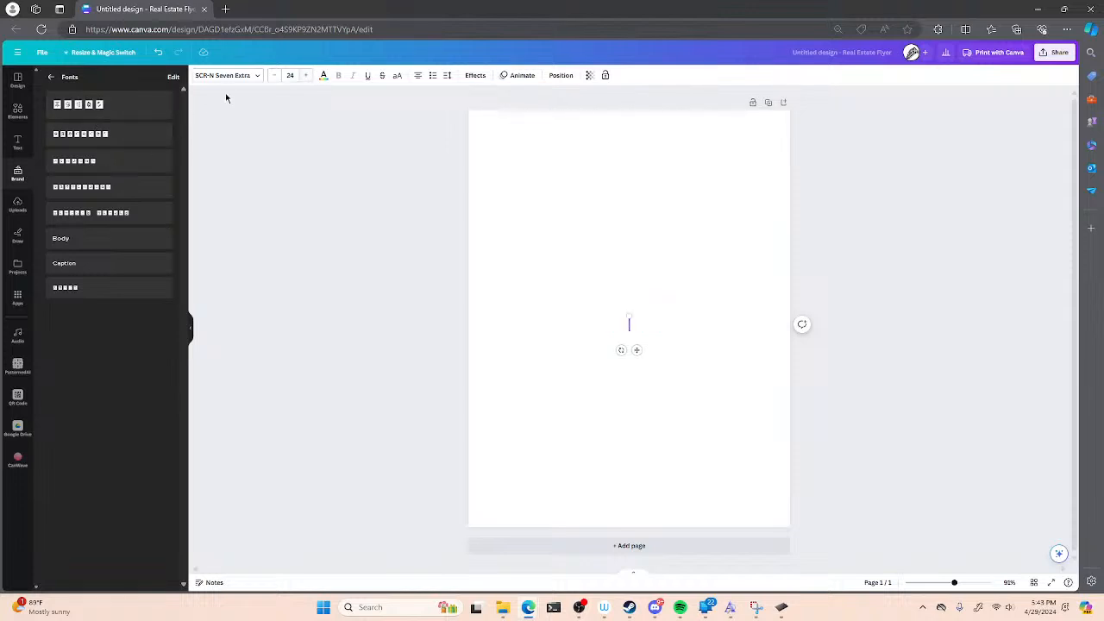
{"action": "left_click", "coordinate": [225, 77]}
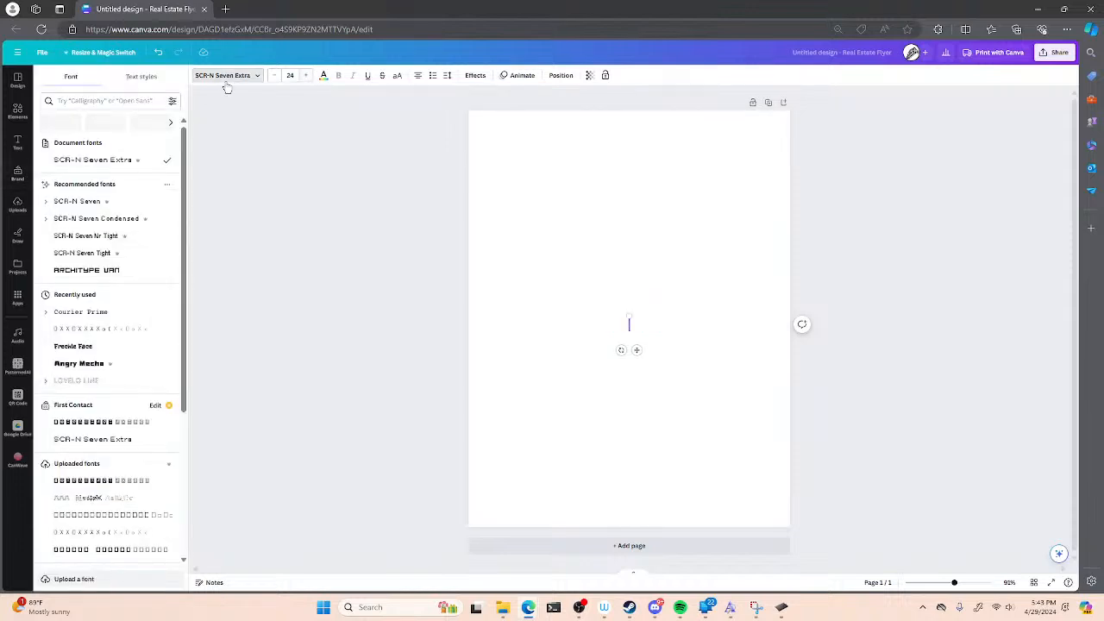
{"action": "left_click", "coordinate": [122, 98]}
{"action": "type", "text": "aa"}
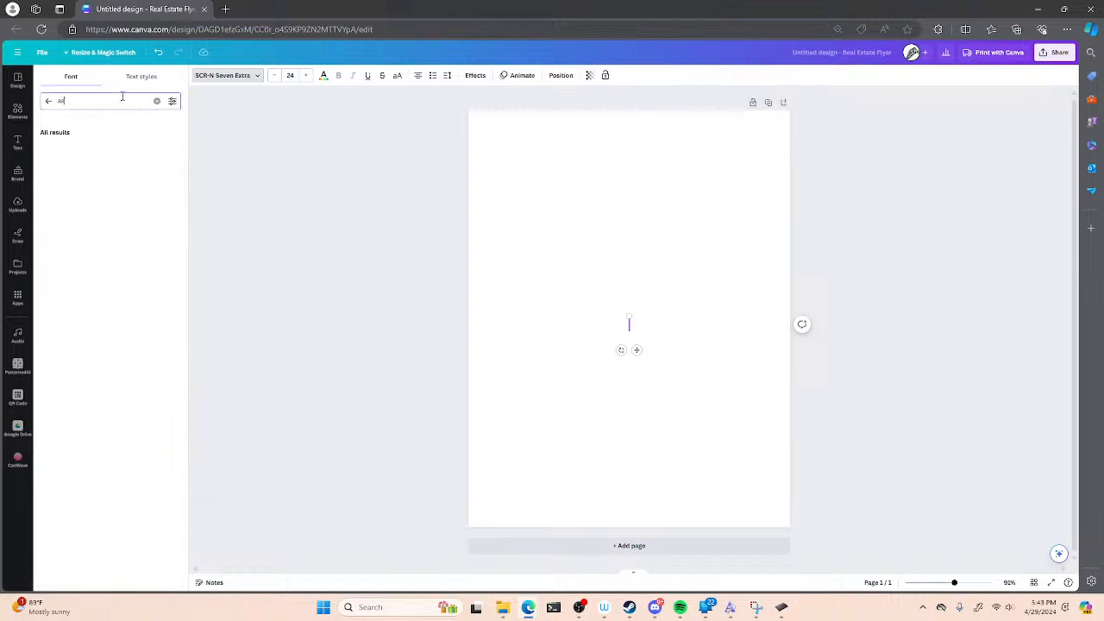
{"action": "type", "text": "a"}
{"action": "left_click", "coordinate": [120, 154]}
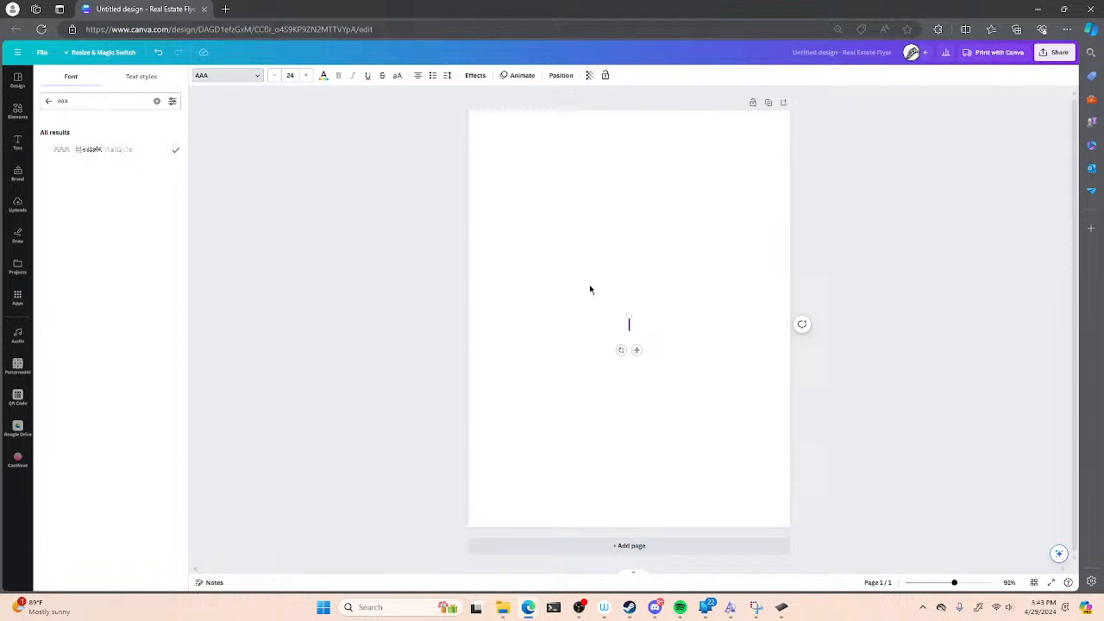
{"action": "left_click", "coordinate": [621, 330]}
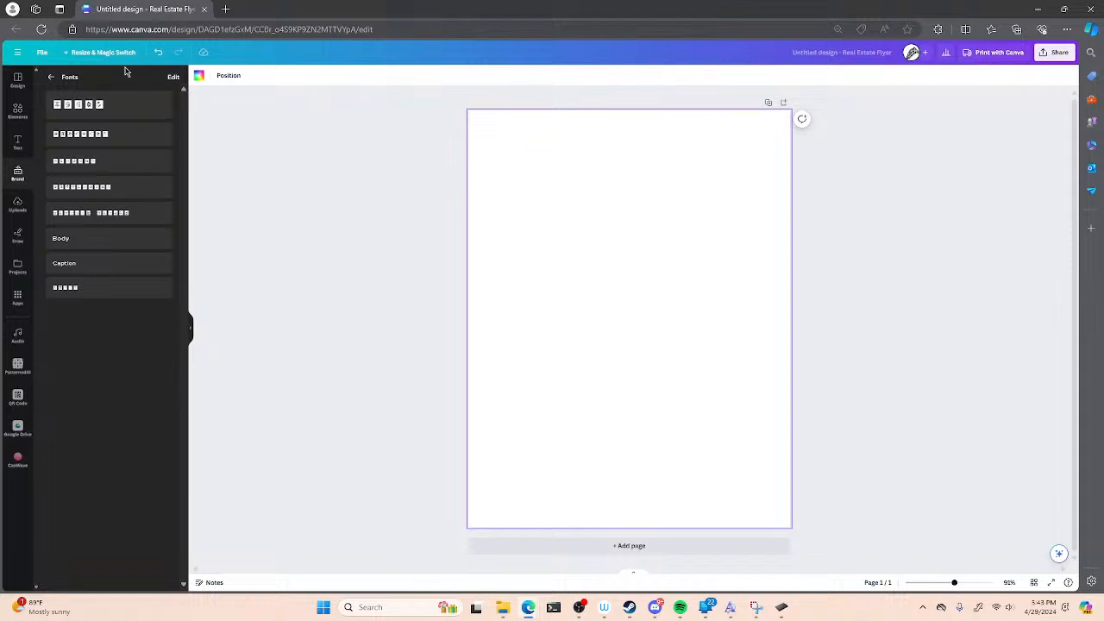
{"action": "left_click", "coordinate": [18, 138]}
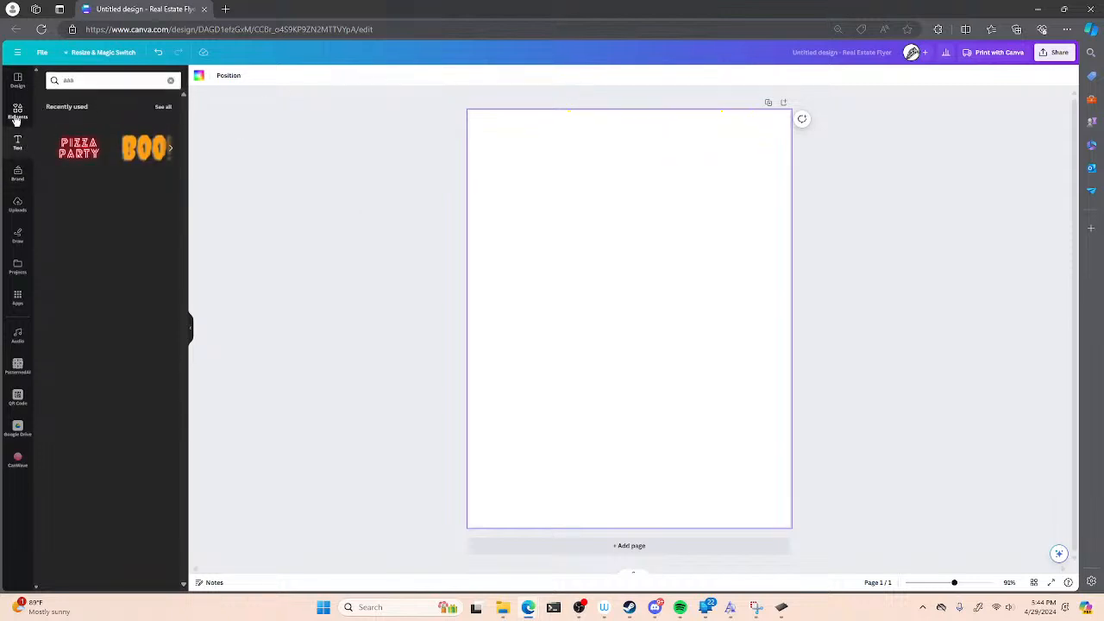
{"action": "left_click", "coordinate": [17, 110]}
{"action": "left_click", "coordinate": [18, 145]}
{"action": "left_click", "coordinate": [19, 206]}
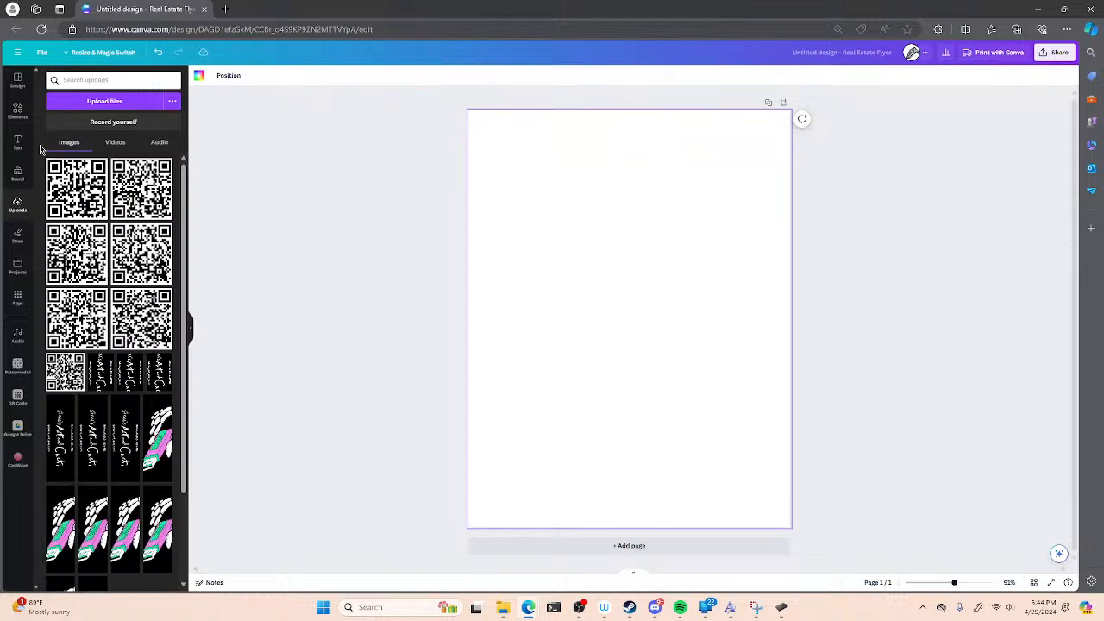
- Clear the "aaa" text search and add a new text box reading "Hello World"
{"action": "left_click", "coordinate": [18, 144]}
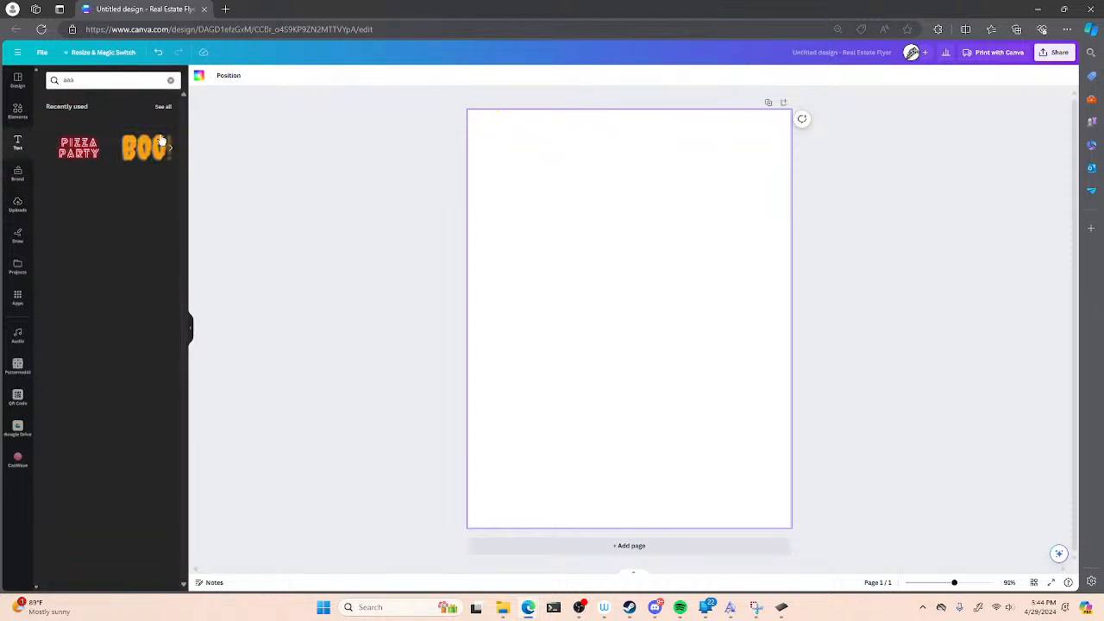
{"action": "left_click", "coordinate": [170, 79]}
{"action": "left_click", "coordinate": [115, 105]}
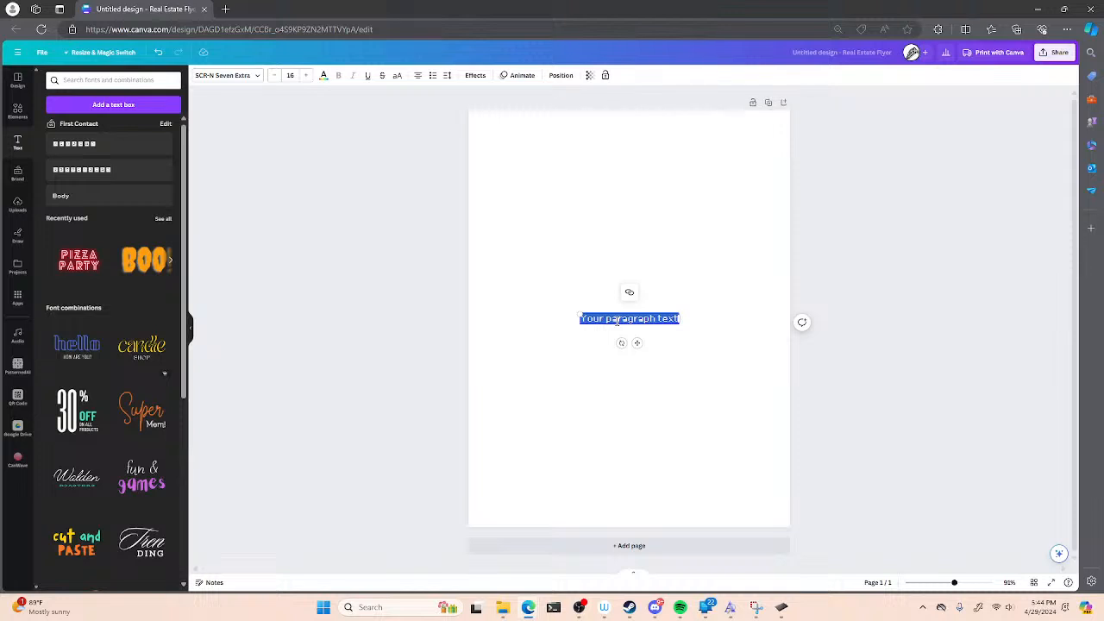
{"action": "type", "text": "Hello"}
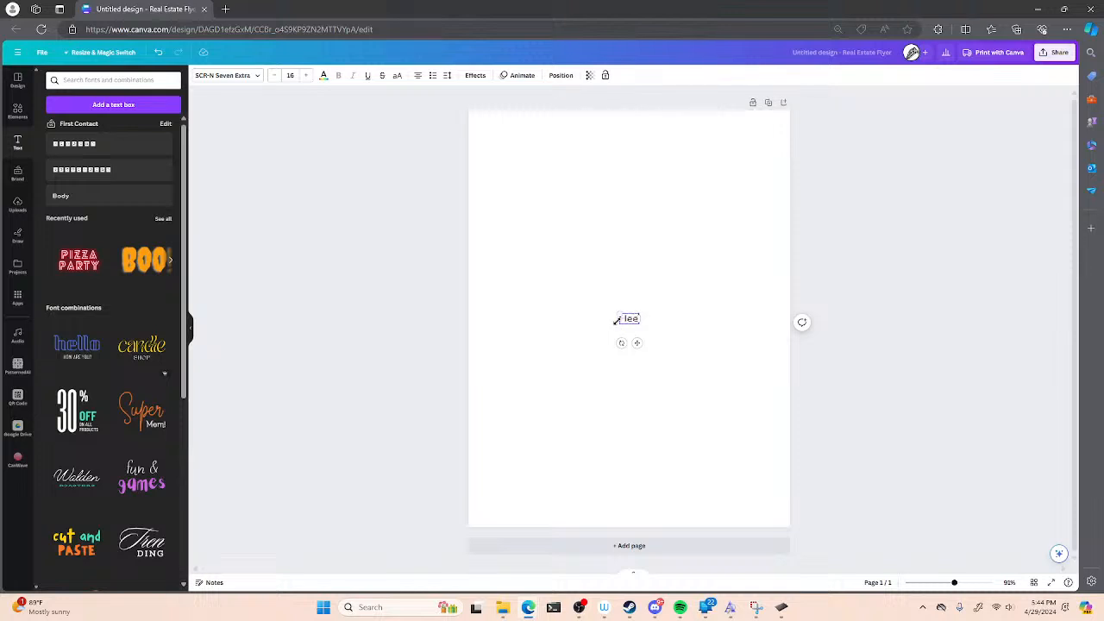
{"action": "type", "text": "World"}
- Set the font size of the "Hello World" text to 72
{"action": "left_click", "coordinate": [287, 76]}
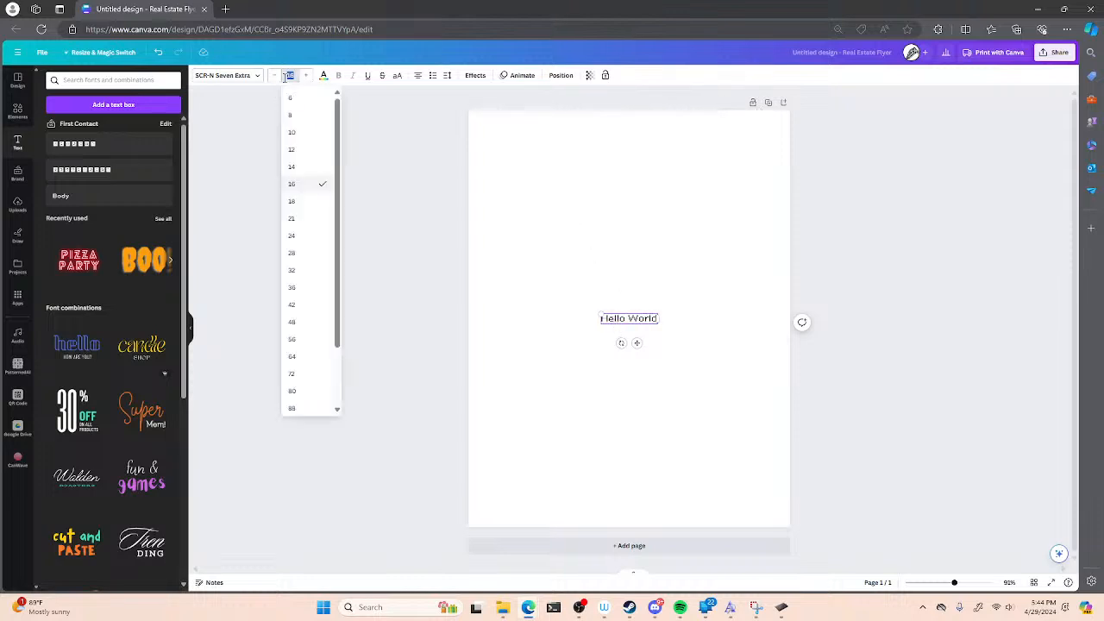
{"action": "key", "text": "Return"}
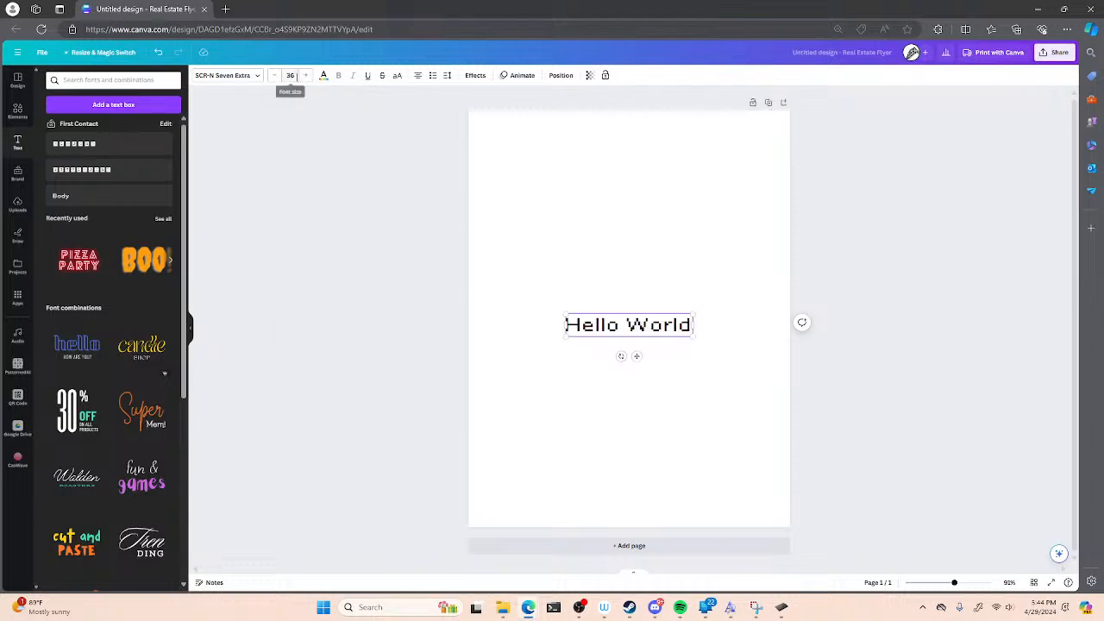
{"action": "left_click", "coordinate": [286, 76]}
{"action": "type", "text": "72"}
{"action": "key", "text": "Return"}
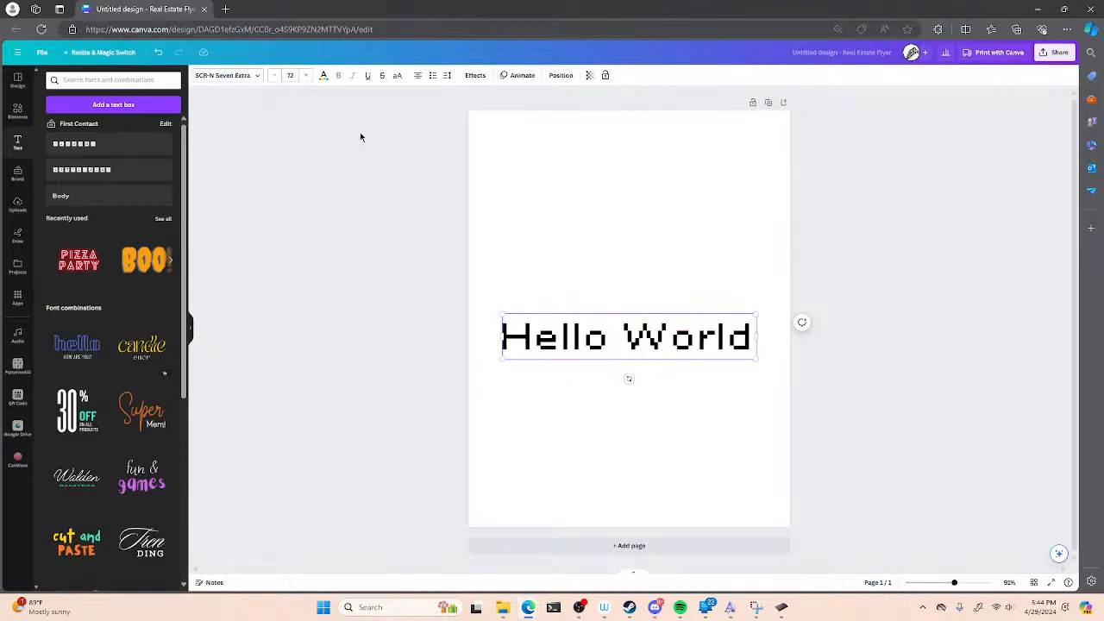
- Apply the uploaded AAA font to the entire "Hello World" text
{"action": "left_click_drag", "start_coordinate": [757, 338], "coordinate": [517, 363]}
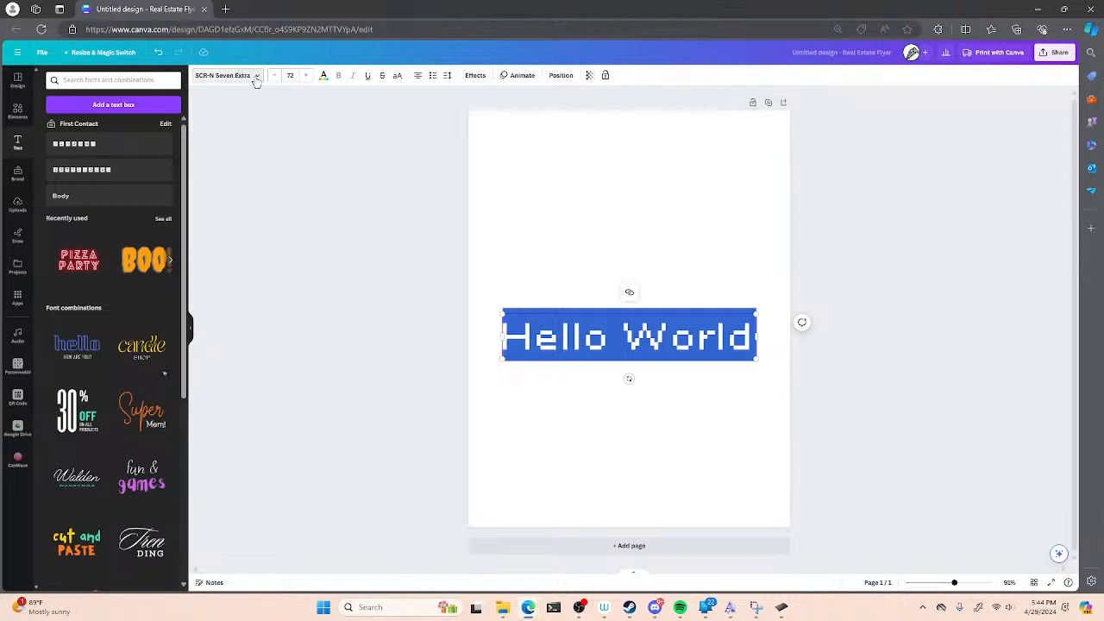
{"action": "left_click", "coordinate": [256, 78]}
{"action": "left_click", "coordinate": [116, 101]}
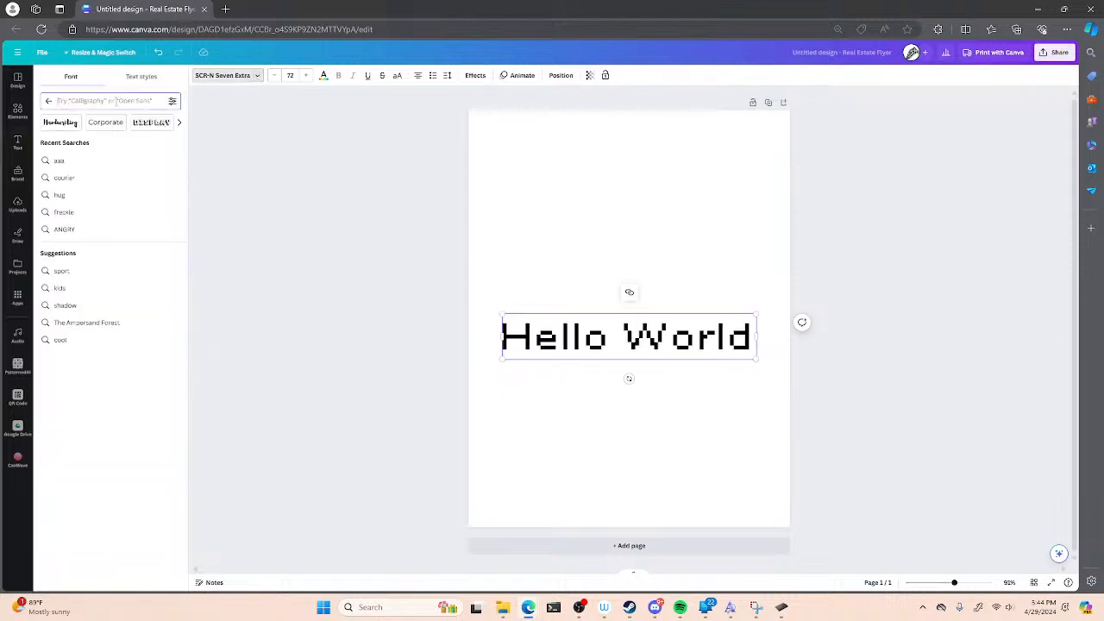
{"action": "type", "text": "aaa"}
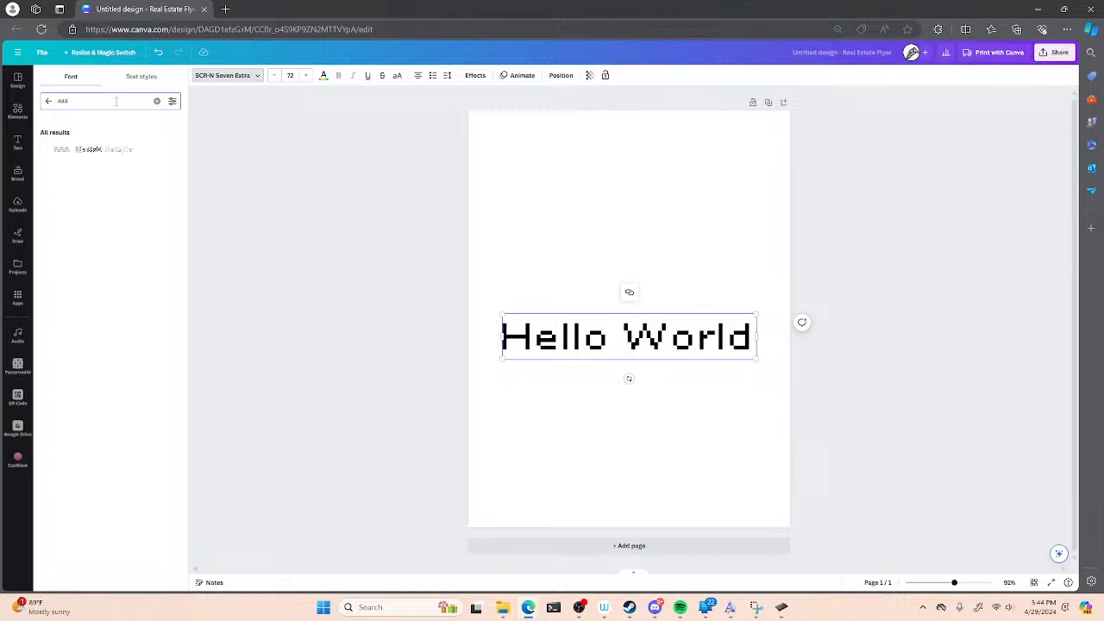
{"action": "left_click", "coordinate": [113, 151]}
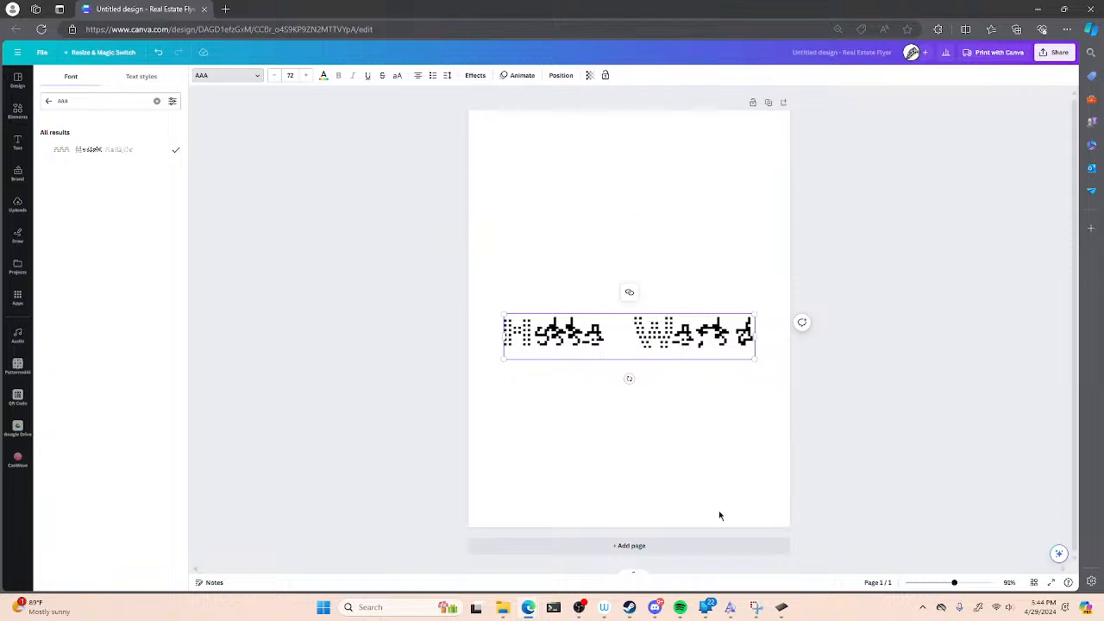
- Bring up the Windows preview of the AAA font for comparison with the design and minimize it again
{"action": "mouse_move", "coordinate": [726, 615]}
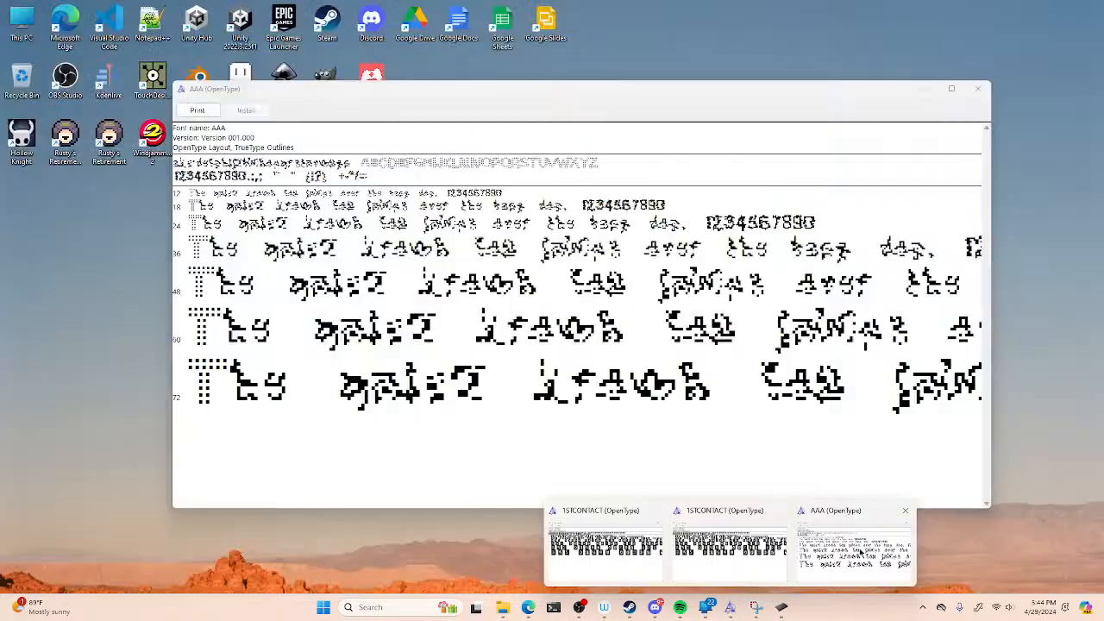
{"action": "left_click", "coordinate": [859, 550]}
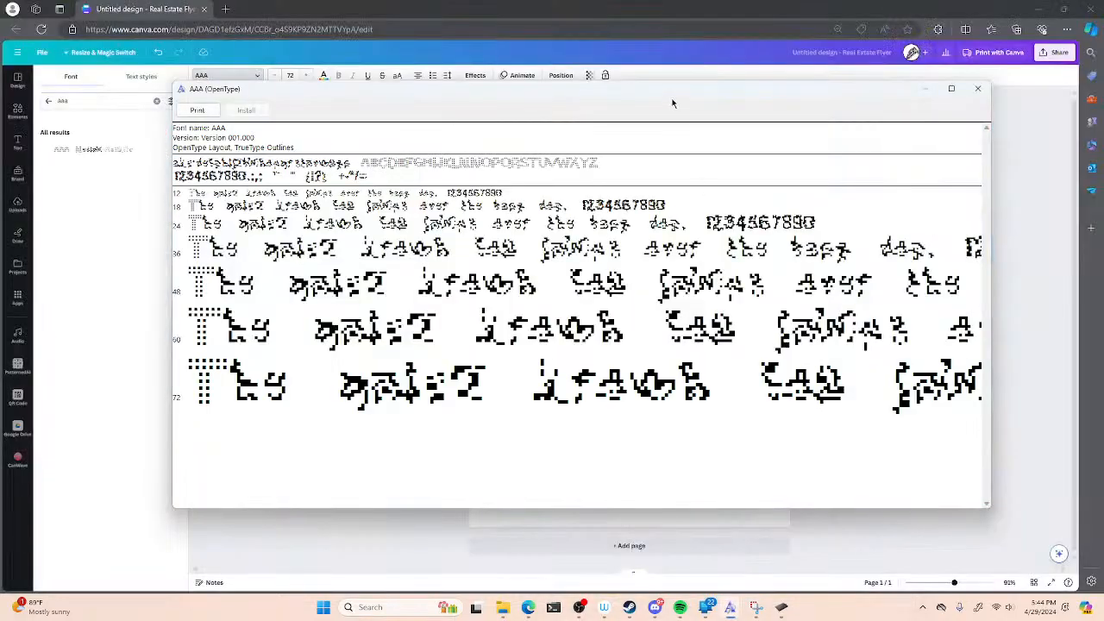
{"action": "left_click_drag", "start_coordinate": [638, 96], "coordinate": [627, 166]}
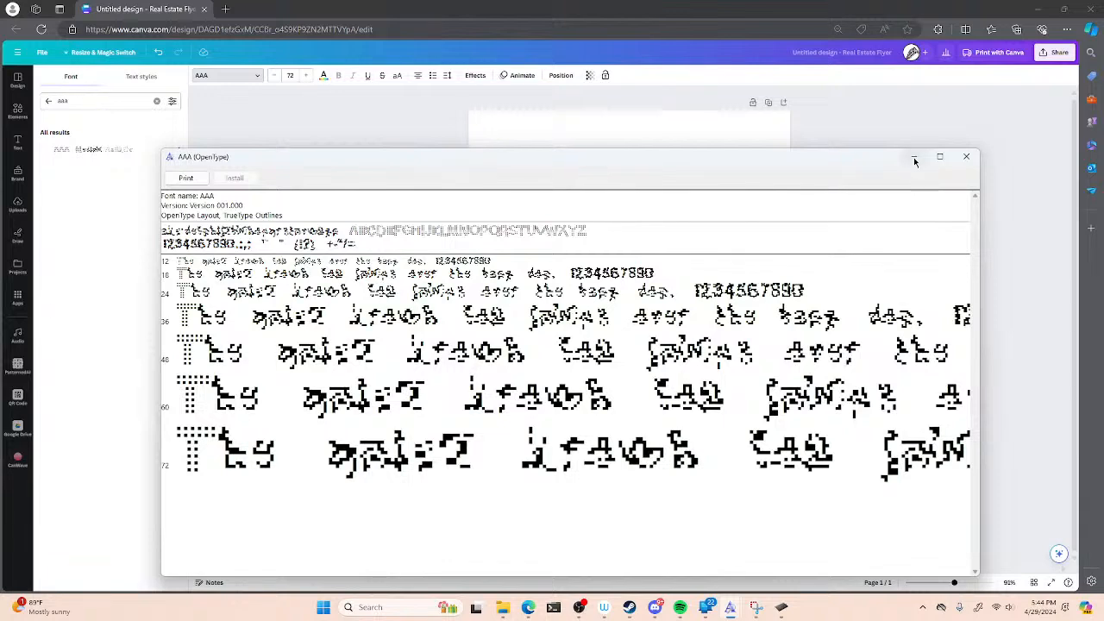
{"action": "left_click", "coordinate": [913, 157]}
- Append a long run of random letters to the "Hello World" text to test the AAA glyphs
{"action": "type", "text": "sfninsdiksonpkijoserogjkserjngoserngjonserjosehg;rnjshrjng"}
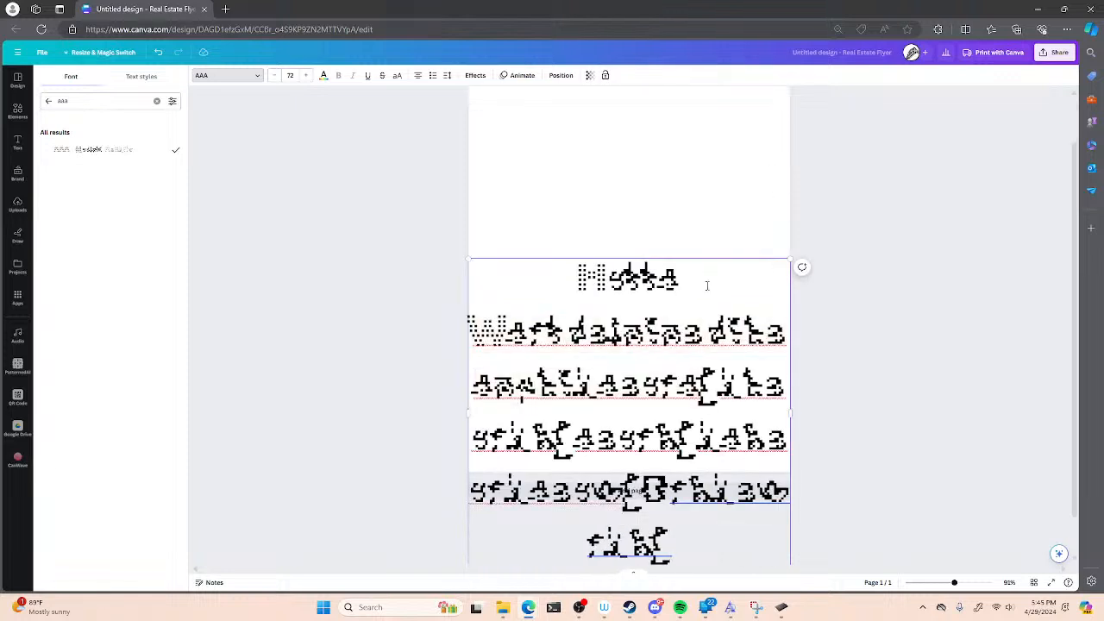
{"action": "left_click", "coordinate": [856, 286]}
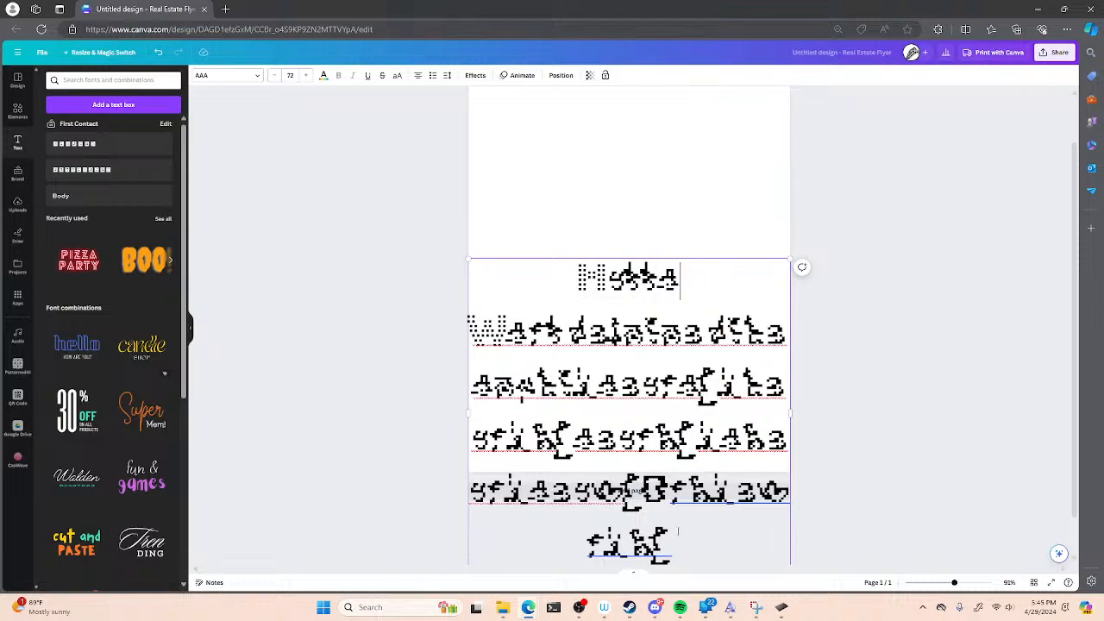
{"action": "scroll", "coordinate": [853, 498], "scroll_direction": "down", "scroll_amount": 1}
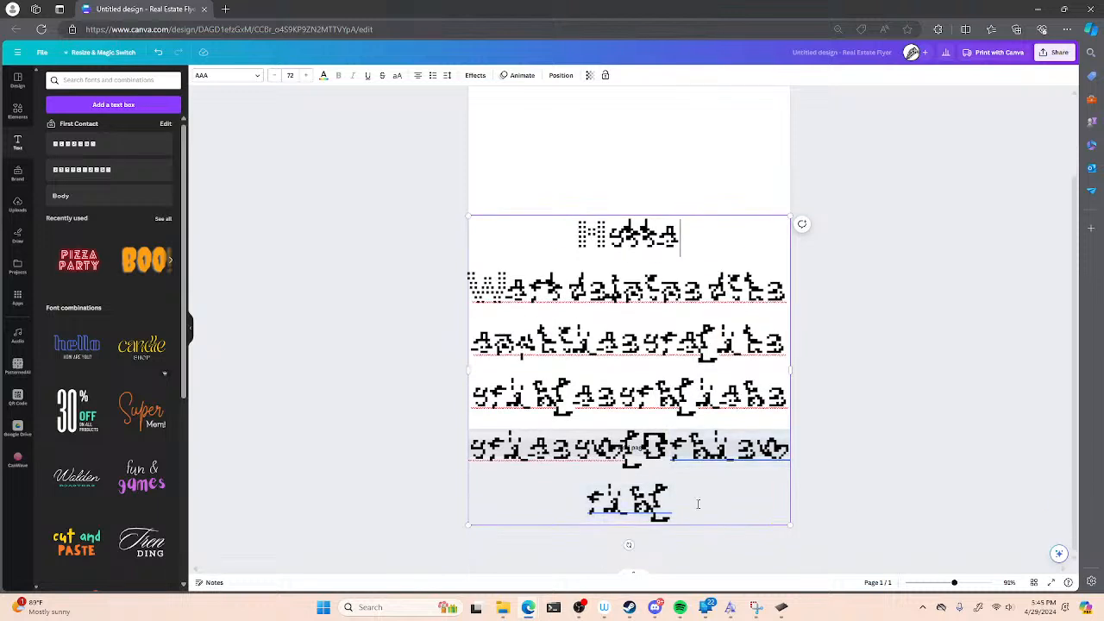
- Set the font of the entire test text to Courier Prime
{"action": "left_click_drag", "start_coordinate": [699, 504], "coordinate": [530, 244]}
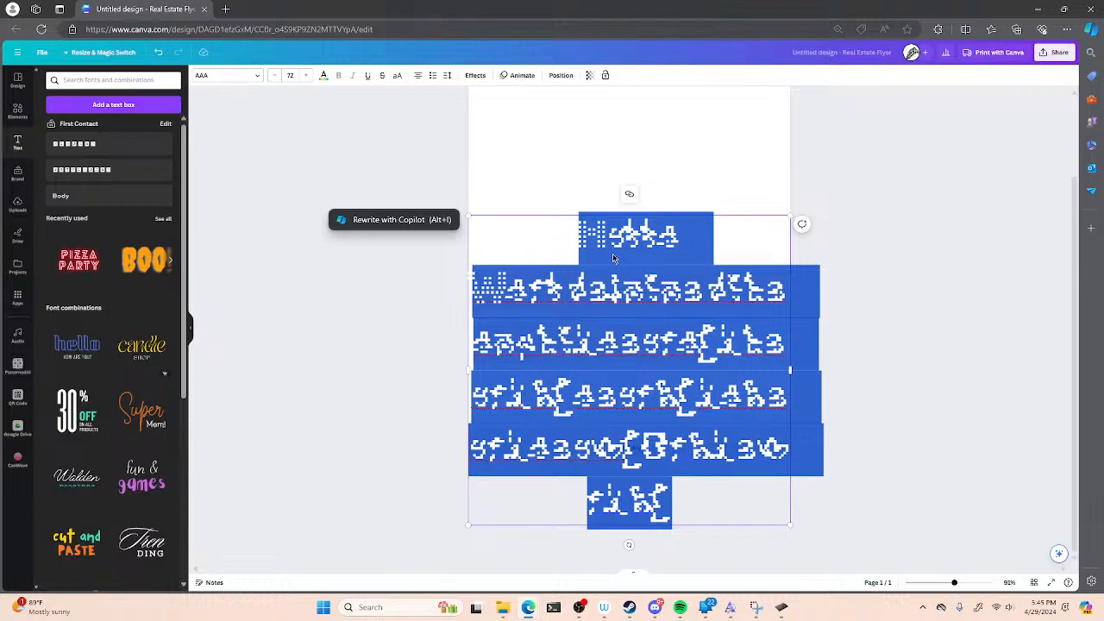
{"action": "left_click", "coordinate": [252, 76]}
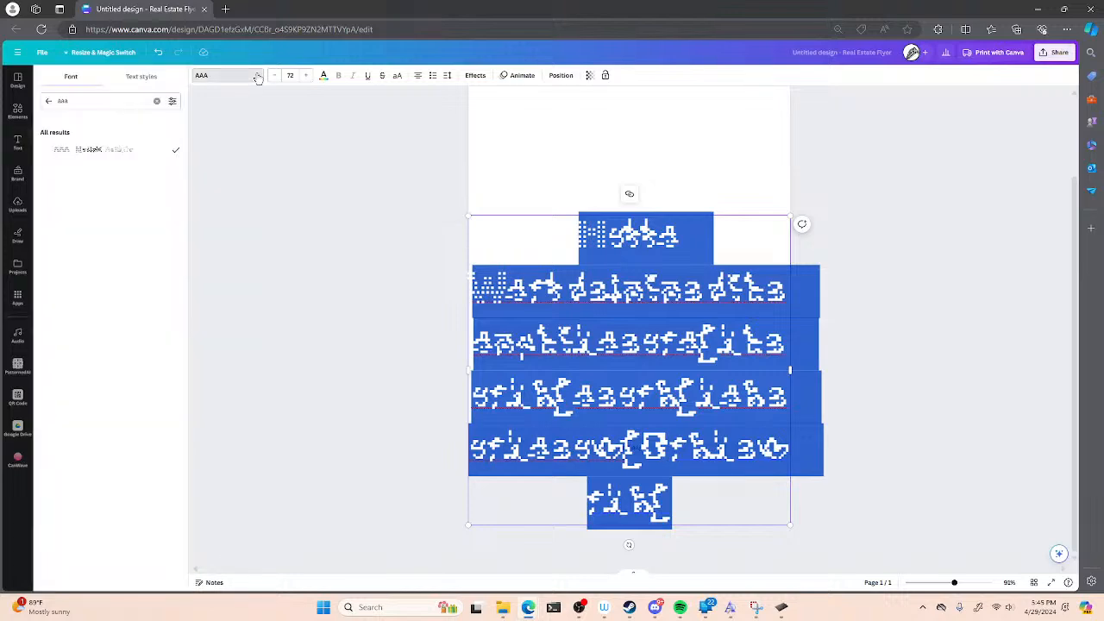
{"action": "left_click", "coordinate": [156, 101]}
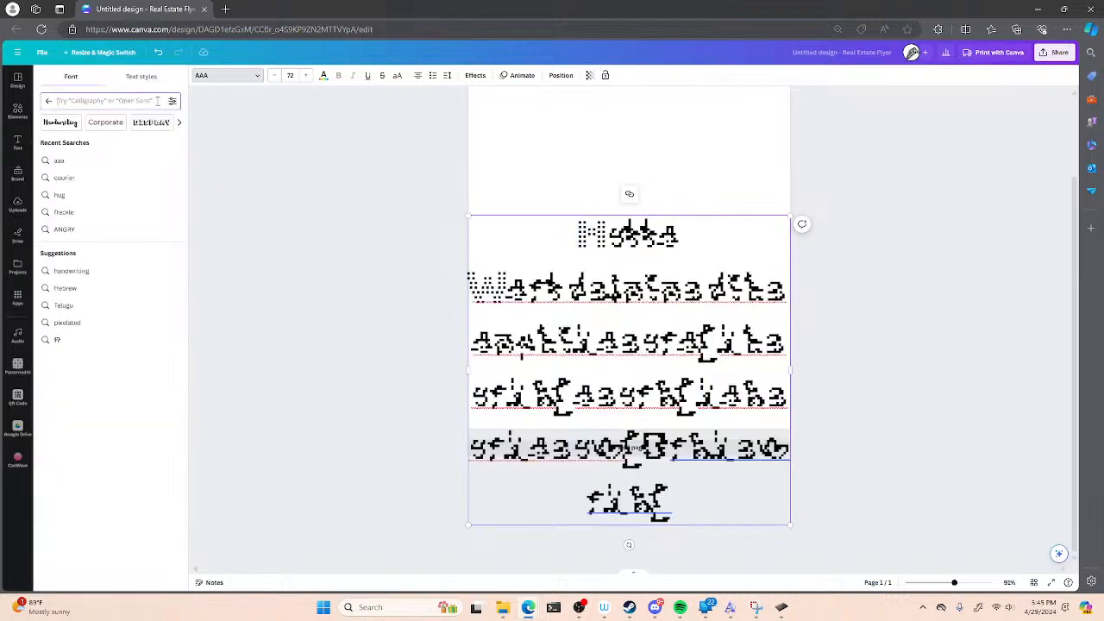
{"action": "left_click", "coordinate": [69, 179]}
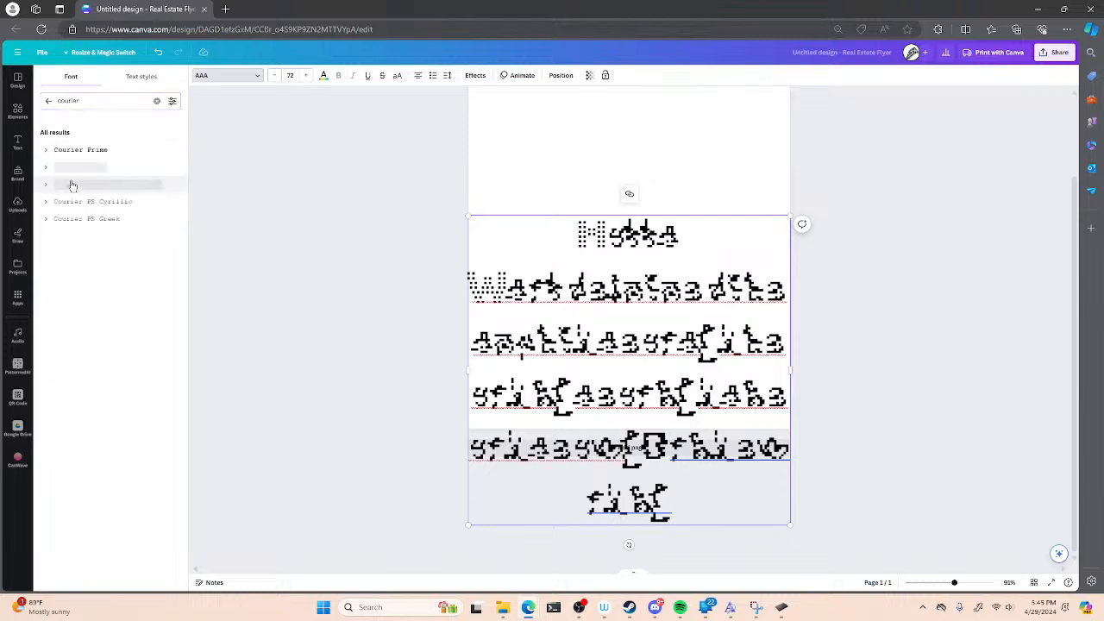
{"action": "left_click", "coordinate": [86, 156]}
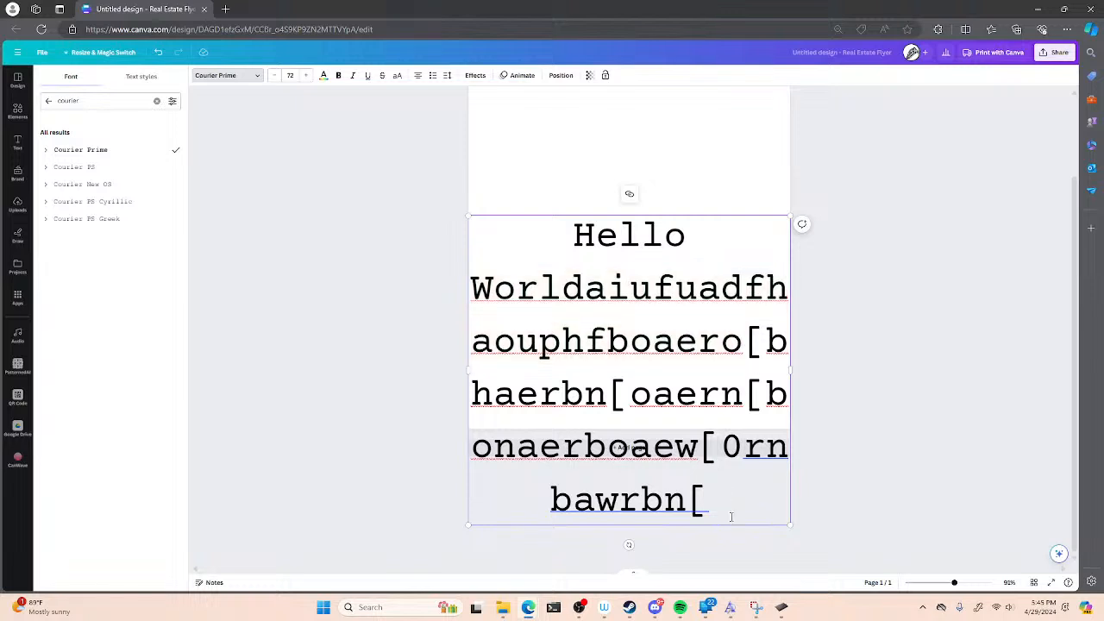
- Replace the whole test text with "Turn back or die a really painful death"
{"action": "left_click_drag", "start_coordinate": [729, 510], "coordinate": [676, 479]}
{"action": "left_click_drag", "start_coordinate": [625, 447], "coordinate": [555, 252]}
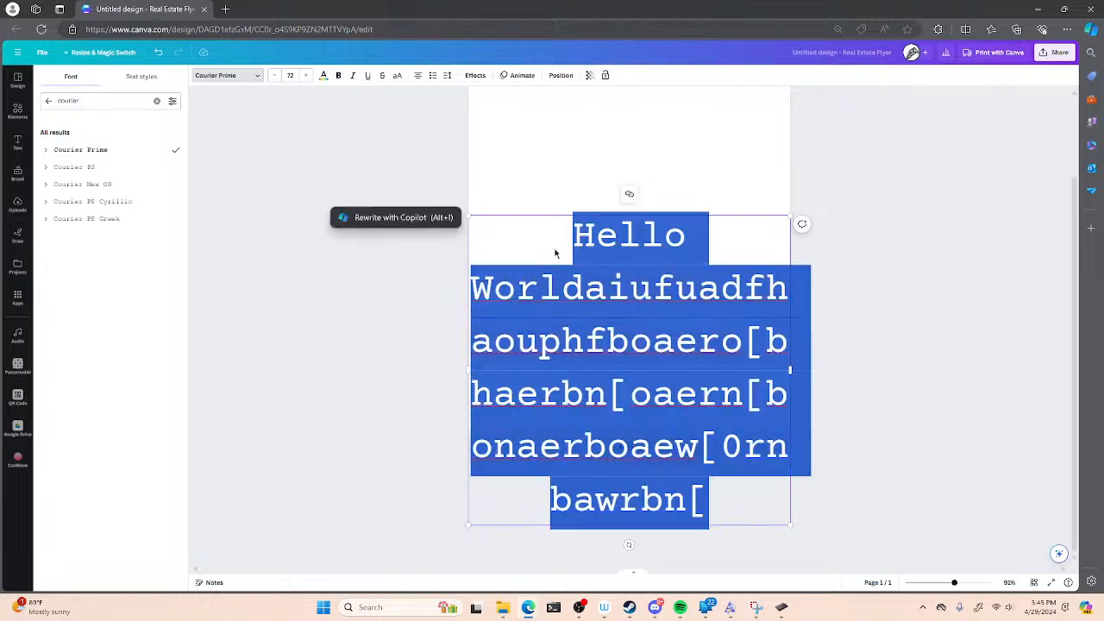
{"action": "key", "text": "BackSpace"}
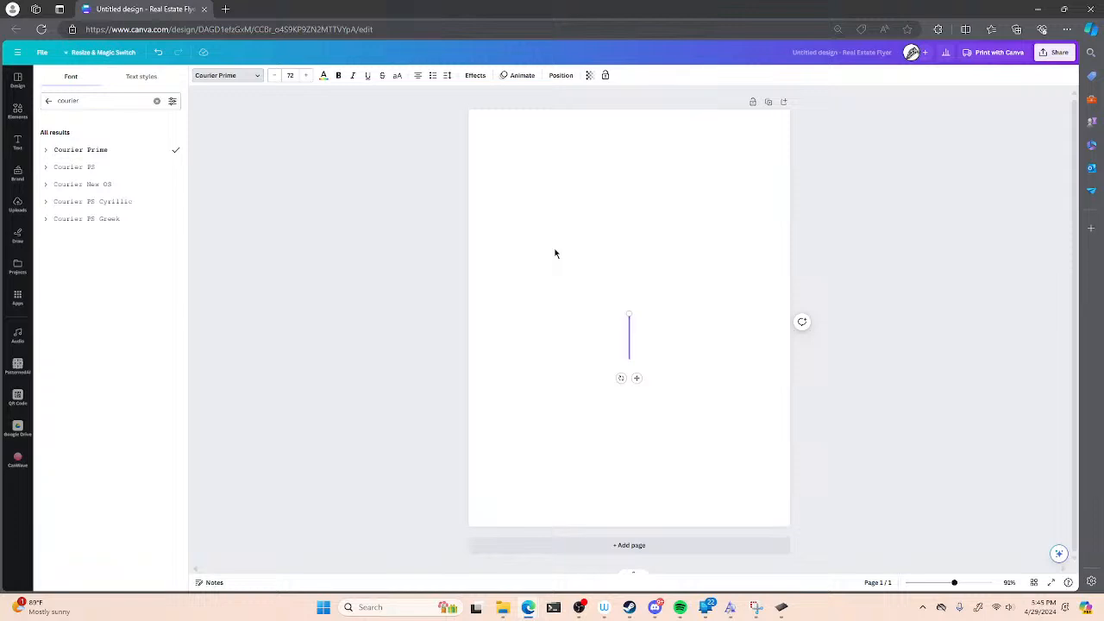
{"action": "type", "text": "Turn b"}
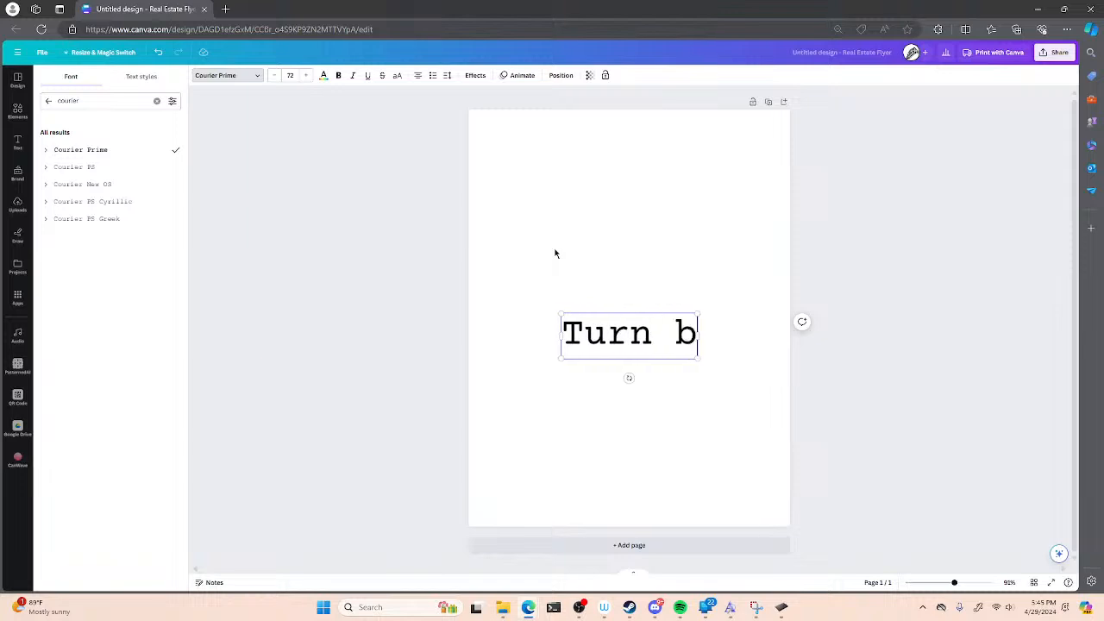
{"action": "type", "text": "ack or di"}
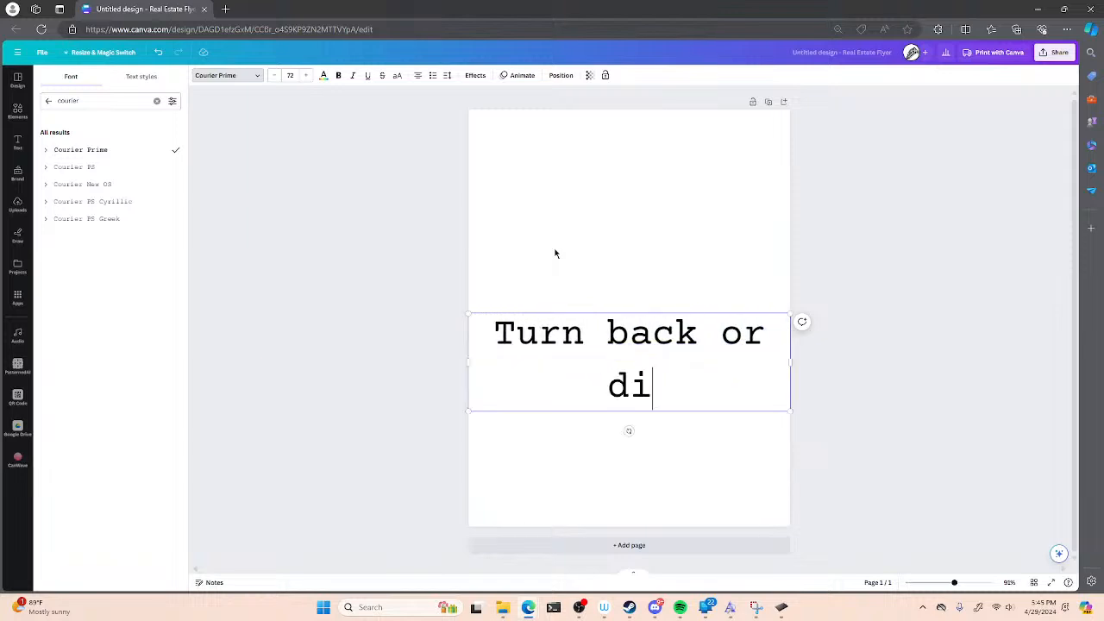
{"action": "type", "text": "e a "}
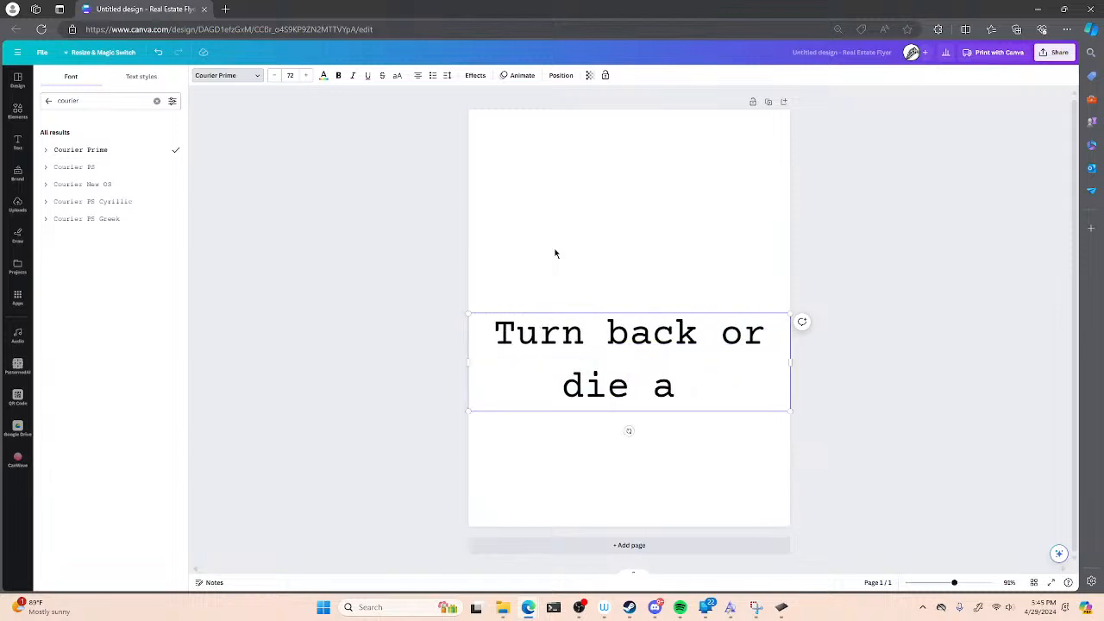
{"action": "type", "text": "reall"}
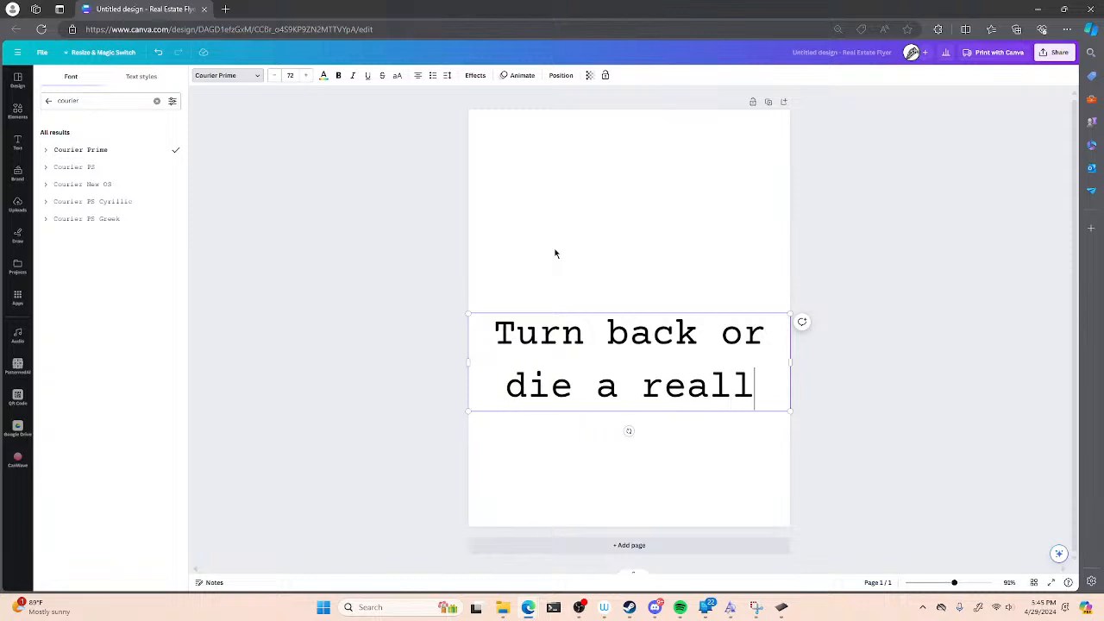
{"action": "type", "text": "y pain"}
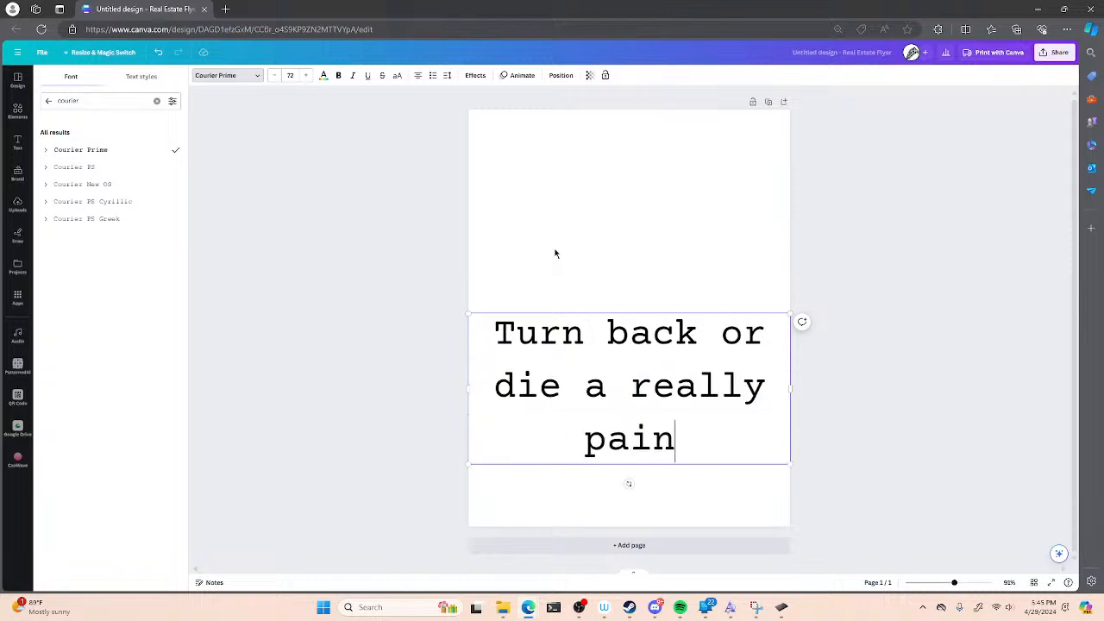
{"action": "type", "text": "ful deatch"}
{"action": "key", "text": "BackSpace"}
{"action": "key", "text": "BackSpace"}
{"action": "type", "text": "h"}
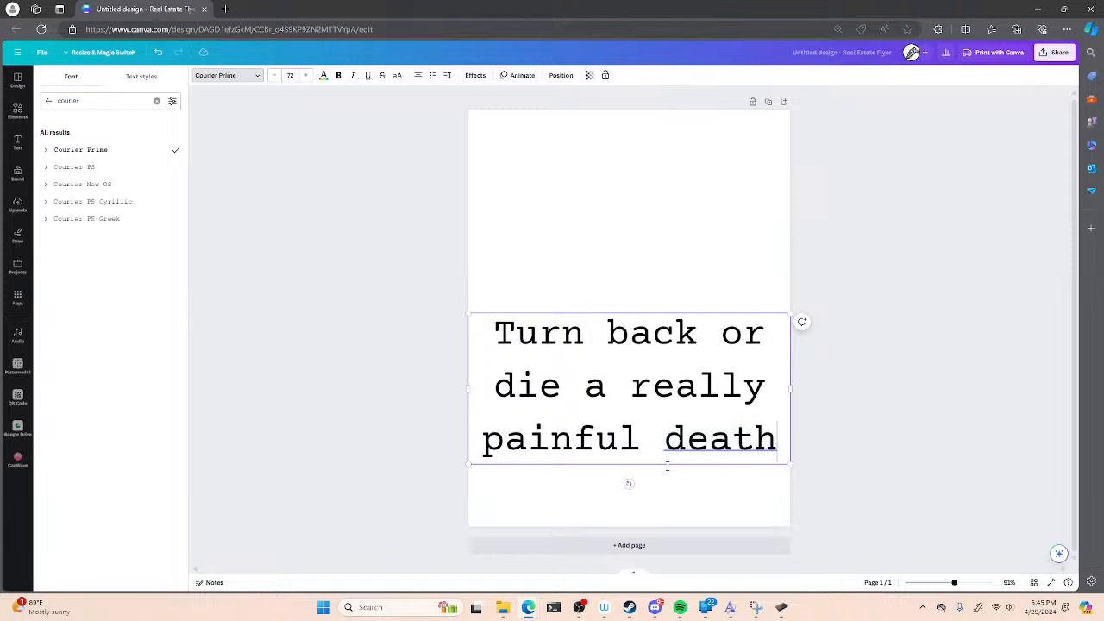
- Move the "Turn back or die a really painful death" text box up to just above the middle of the page
{"action": "left_click_drag", "start_coordinate": [655, 445], "coordinate": [653, 385]}
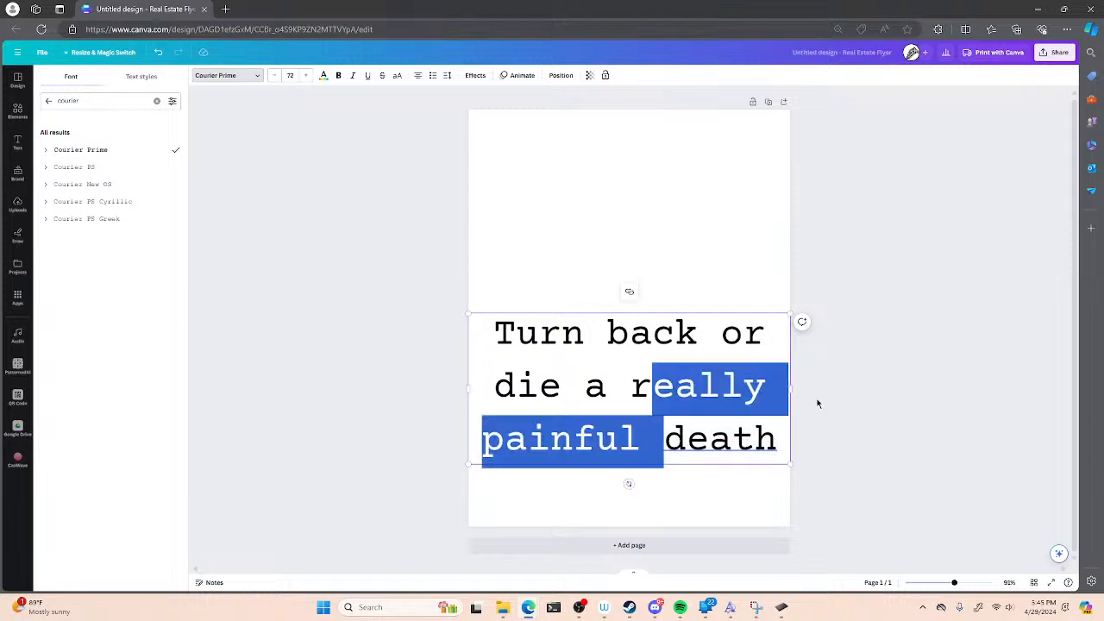
{"action": "left_click", "coordinate": [646, 276]}
{"action": "left_click_drag", "start_coordinate": [636, 374], "coordinate": [634, 278]}
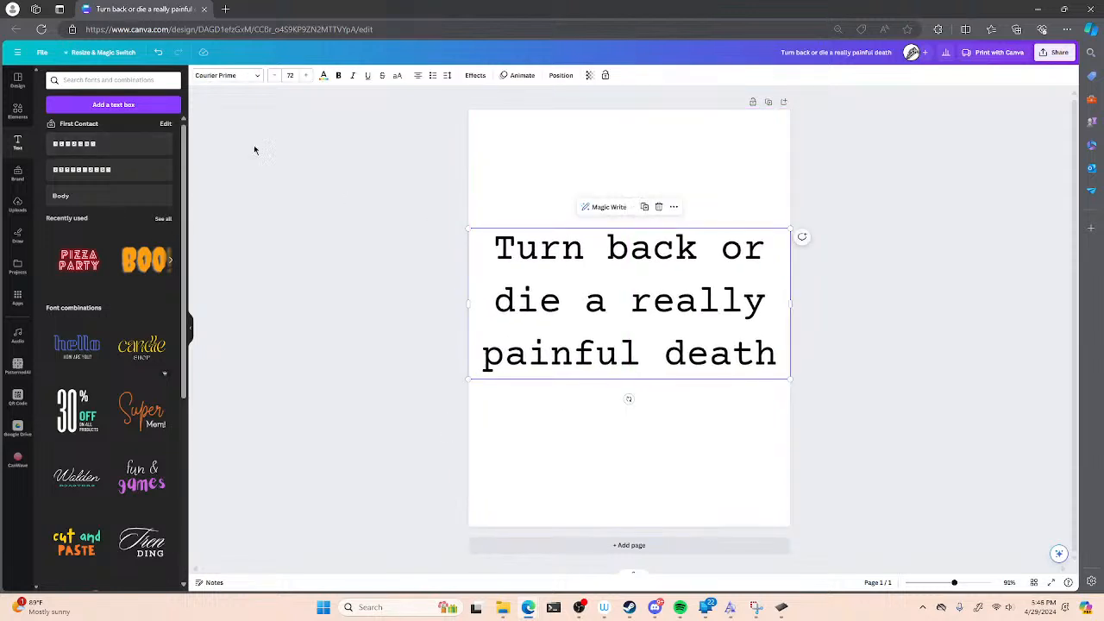
- Apply the uploaded AAA font to the entire "Turn back or die a really painful death" text, dismiss the browser notice and deselect the text box
{"action": "left_click", "coordinate": [595, 311]}
{"action": "key", "text": "ctrl+a"}
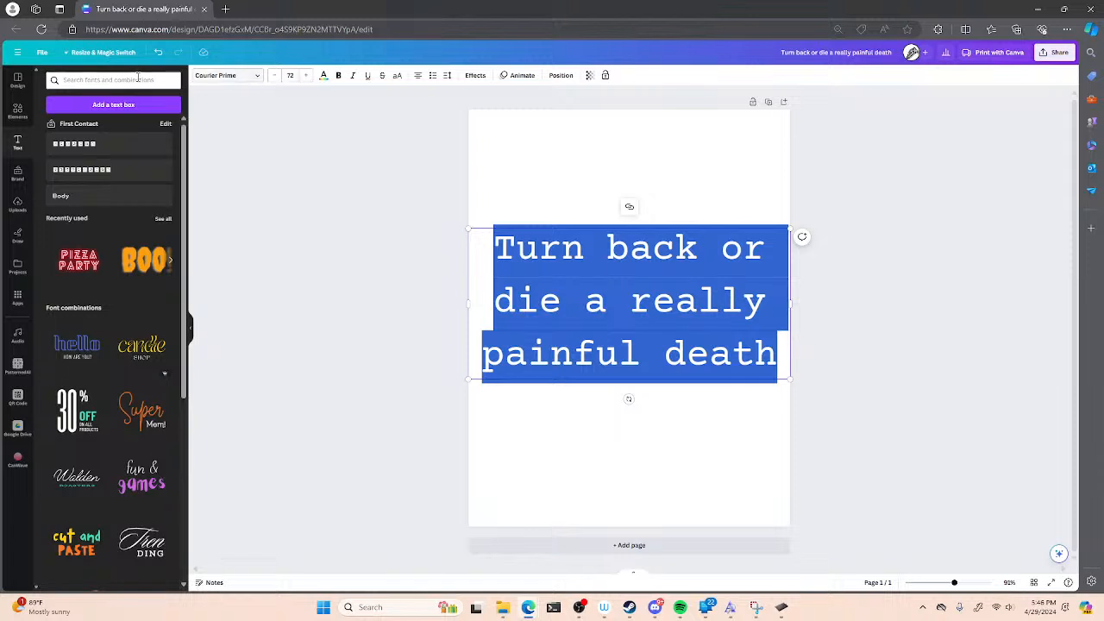
{"action": "left_click", "coordinate": [242, 86]}
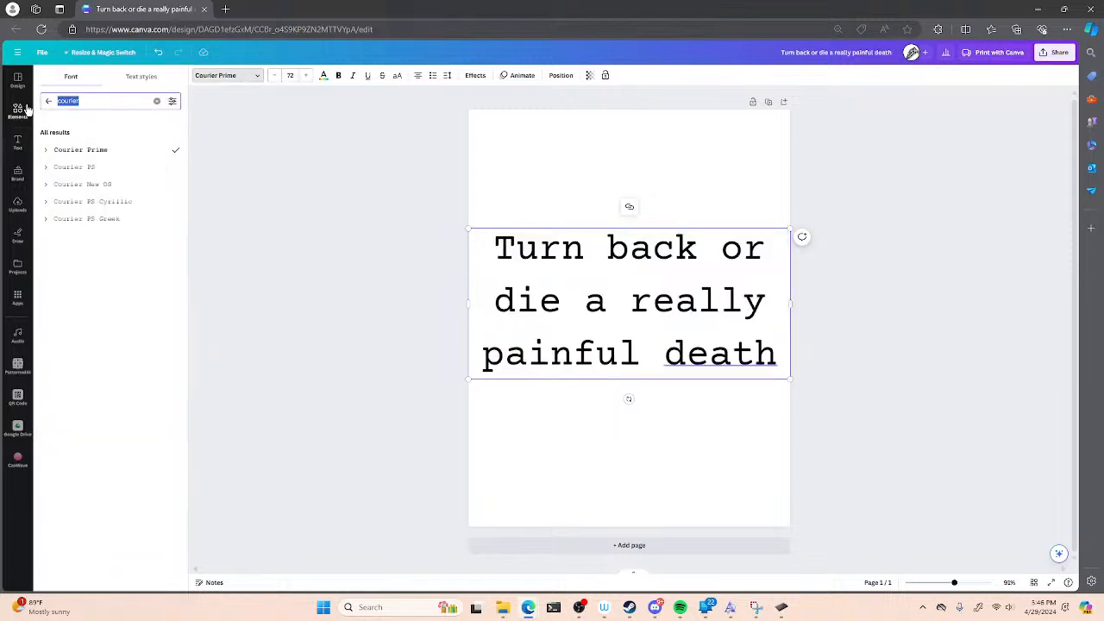
{"action": "type", "text": "aaa"}
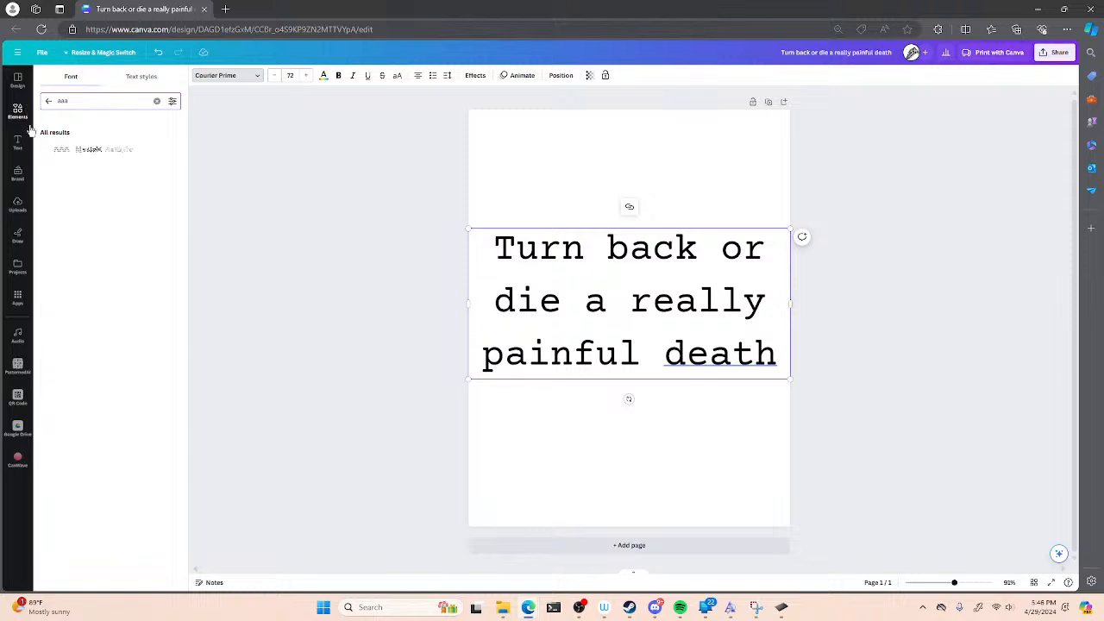
{"action": "left_click", "coordinate": [107, 150]}
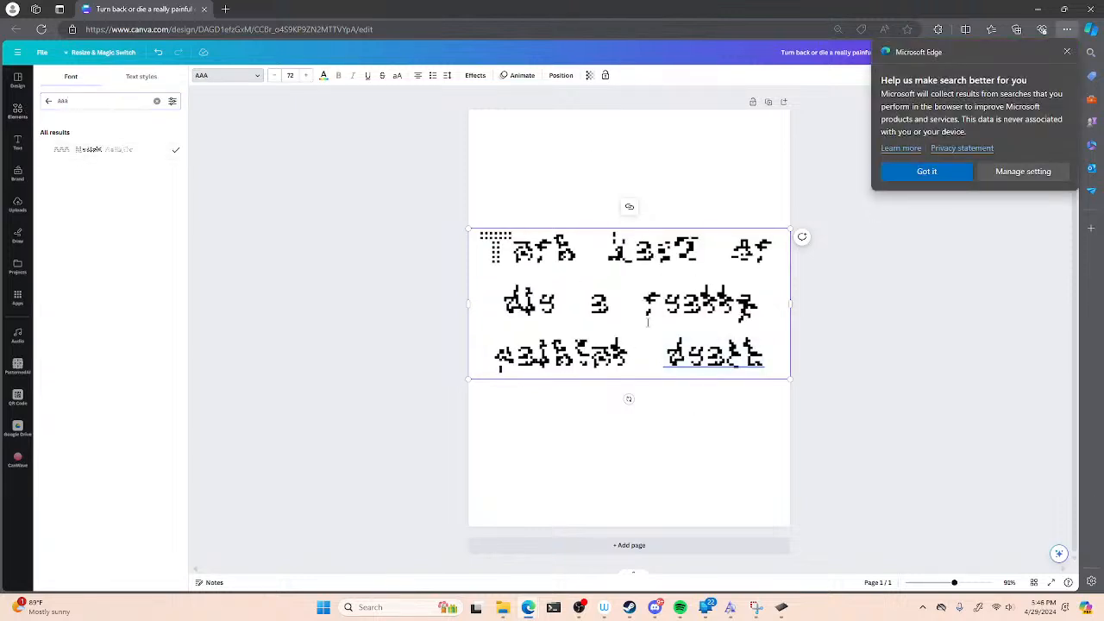
{"action": "left_click", "coordinate": [1064, 53]}
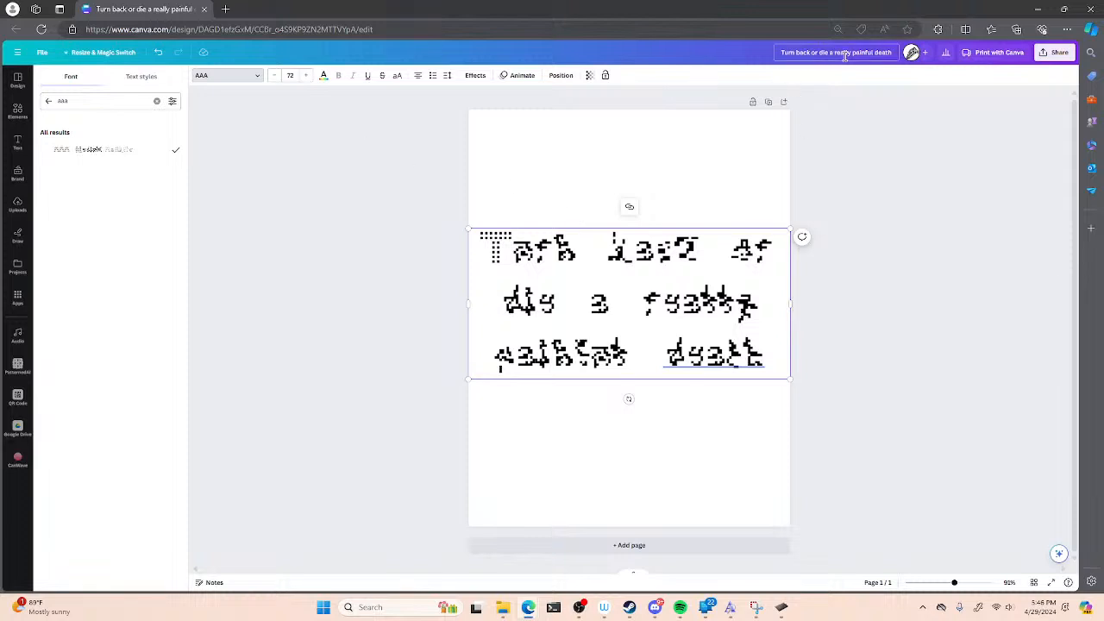
{"action": "key", "text": "Escape"}
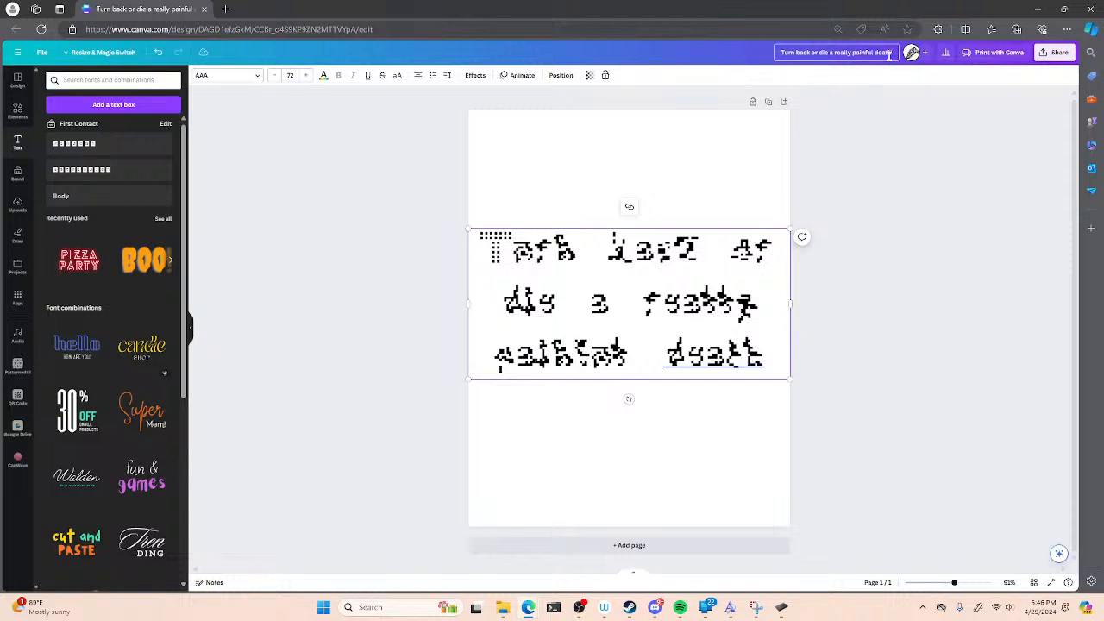
{"action": "left_click", "coordinate": [841, 224]}
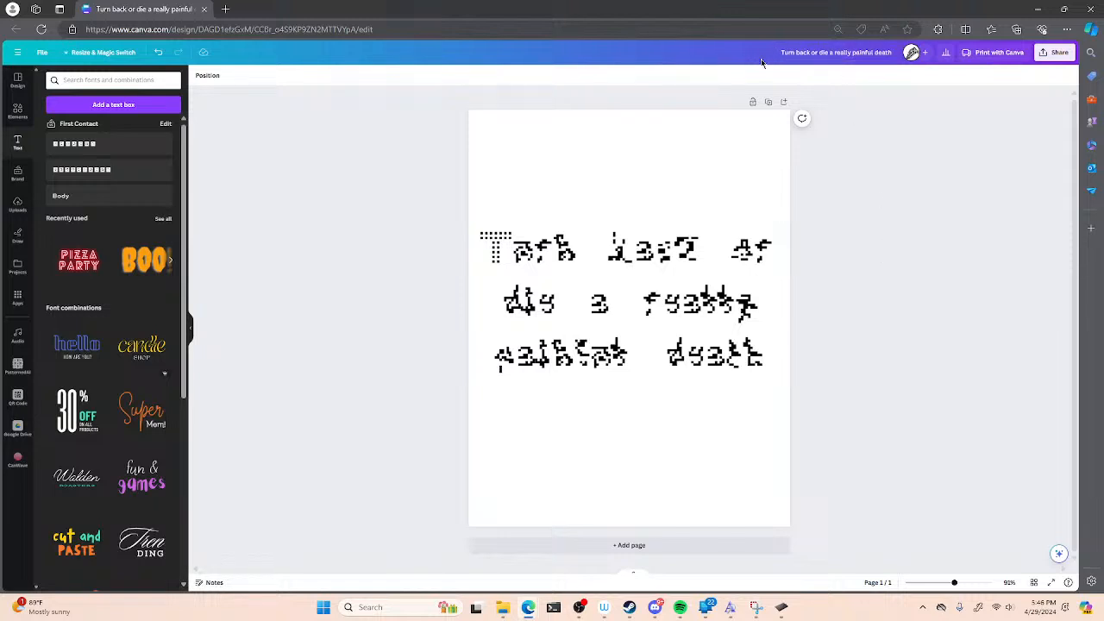
- Close the design, return to BitFontMaker2, and view the font settings before cancelling out of them
{"action": "left_click", "coordinate": [205, 13]}
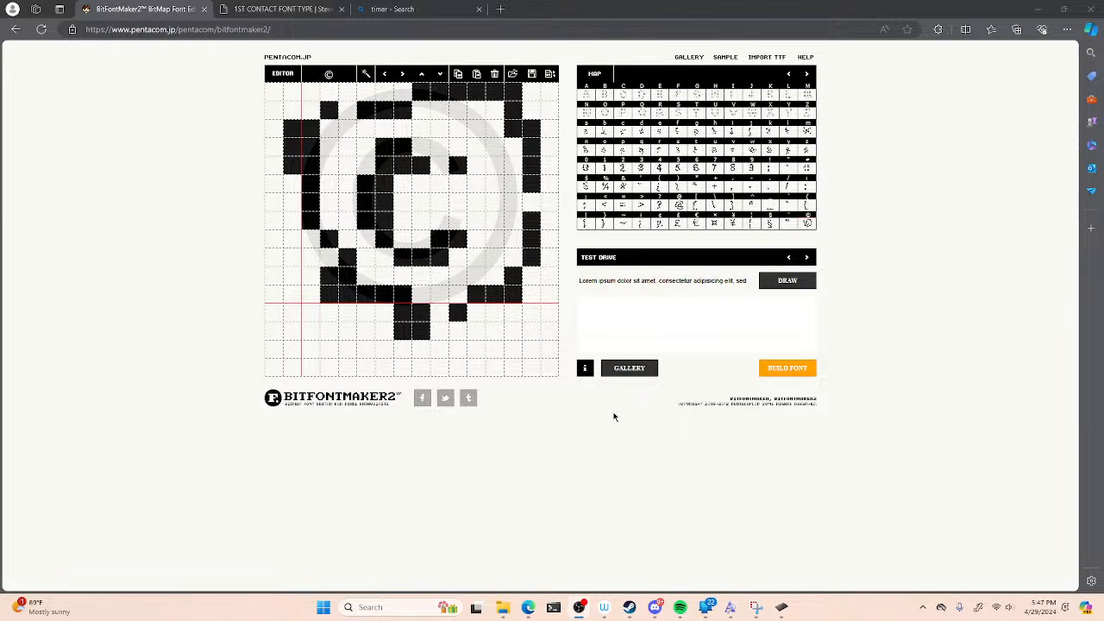
{"action": "left_click", "coordinate": [587, 370]}
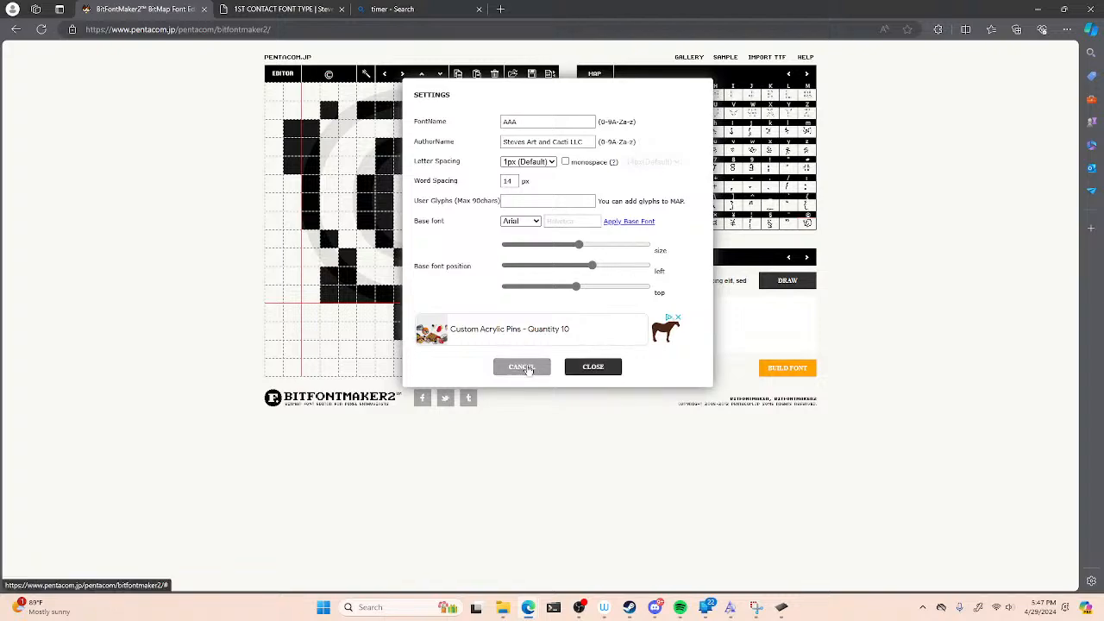
{"action": "left_click", "coordinate": [528, 368]}
- Look through the BitFontMaker2 help page down to the keyboard shortcuts and font rights, and close it
{"action": "left_click", "coordinate": [805, 57]}
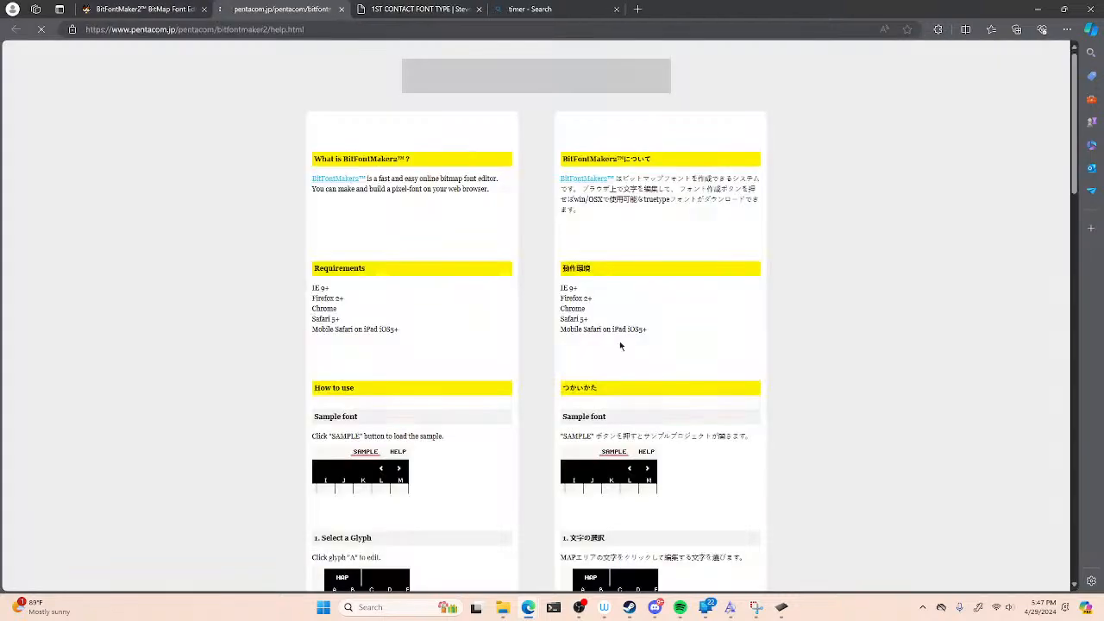
{"action": "scroll", "coordinate": [538, 367], "scroll_direction": "down", "scroll_amount": 20}
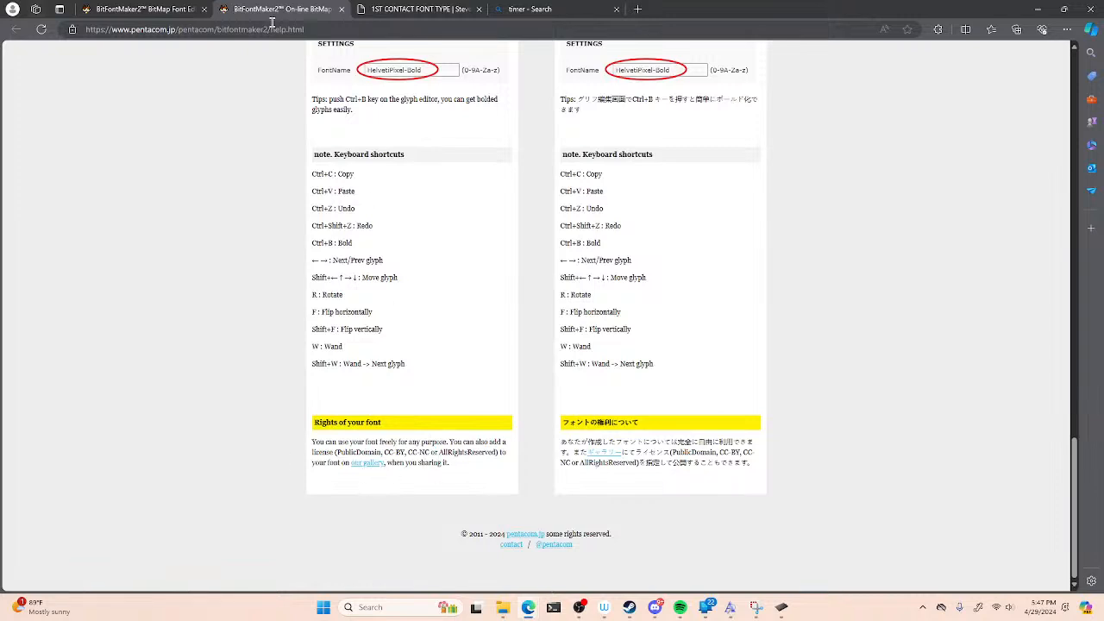
{"action": "left_click", "coordinate": [340, 10]}
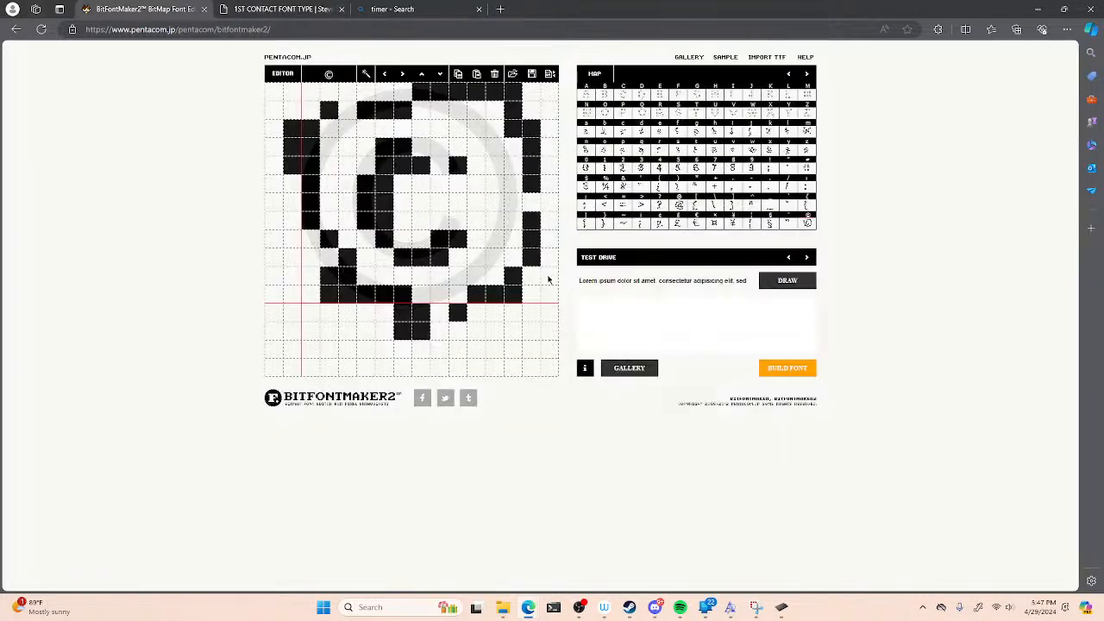
- Review the 1st Contact Font Type product page with its description and license terms, and return to the BitFontMaker2 editor
{"action": "left_click", "coordinate": [306, 9]}
{"action": "scroll", "coordinate": [585, 307], "scroll_direction": "down", "scroll_amount": 3}
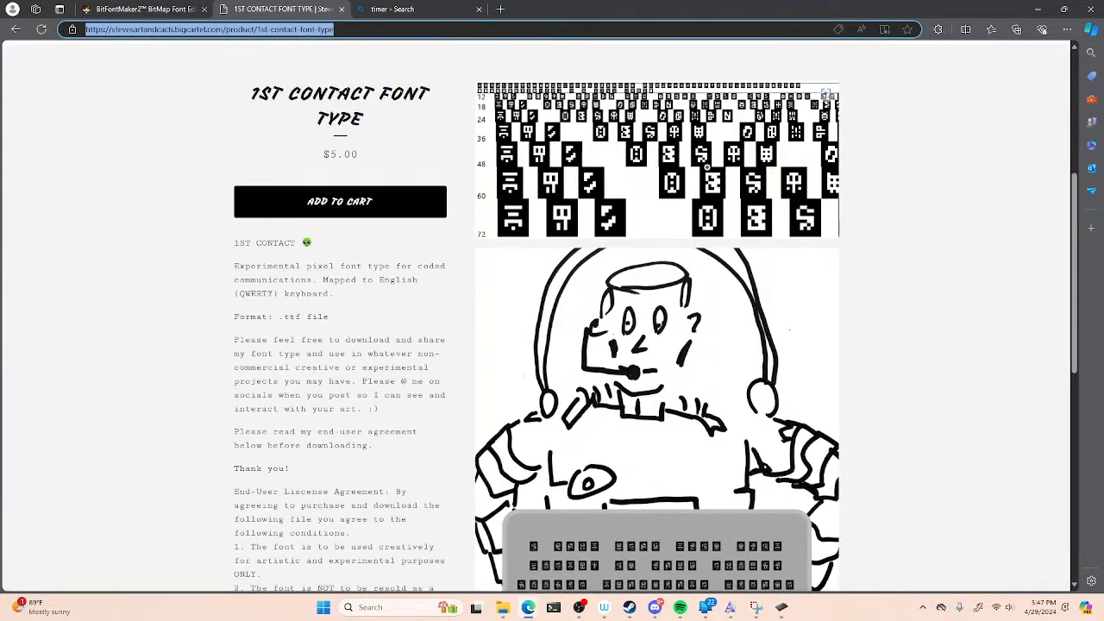
{"action": "scroll", "coordinate": [557, 407], "scroll_direction": "down", "scroll_amount": 3}
{"action": "scroll", "coordinate": [557, 406], "scroll_direction": "down", "scroll_amount": 3}
{"action": "scroll", "coordinate": [518, 397], "scroll_direction": "up", "scroll_amount": 5}
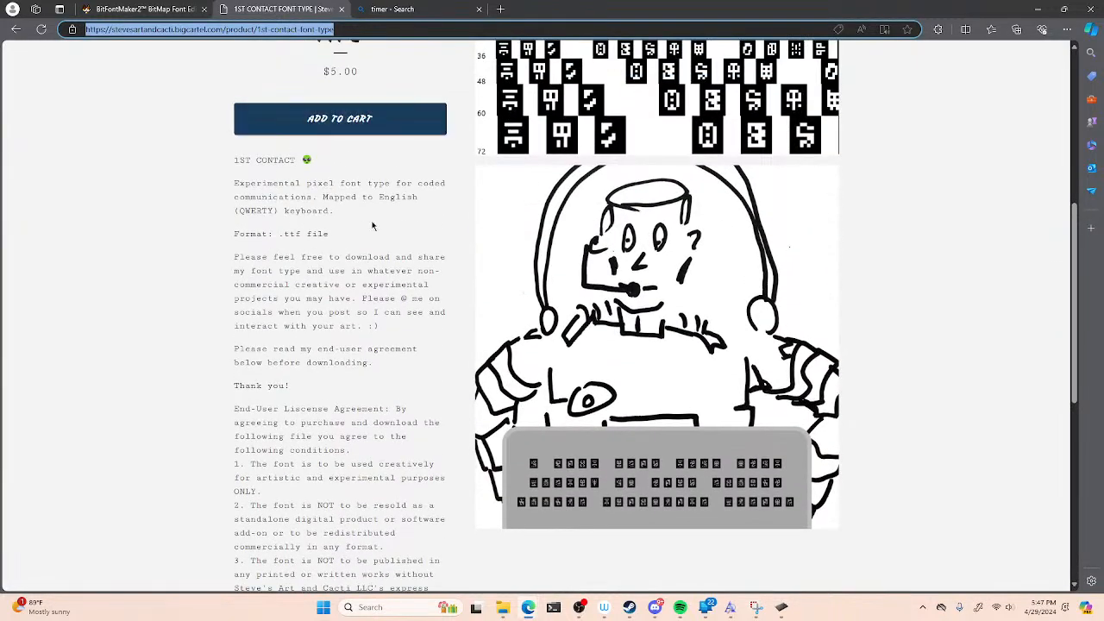
{"action": "scroll", "coordinate": [298, 252], "scroll_direction": "up", "scroll_amount": 2}
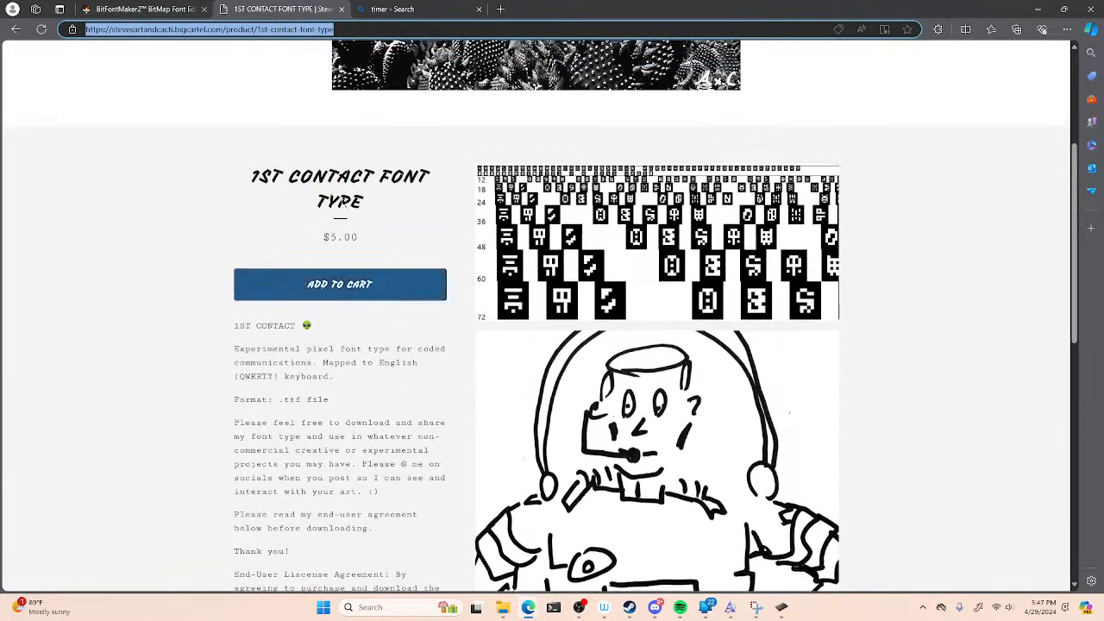
{"action": "left_click", "coordinate": [145, 9]}
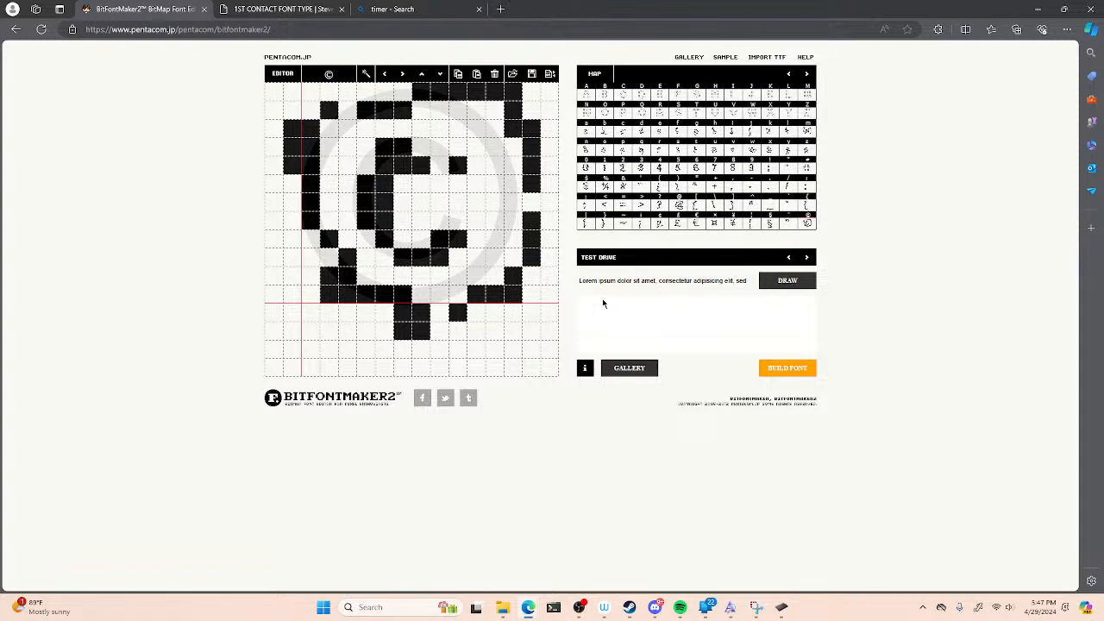